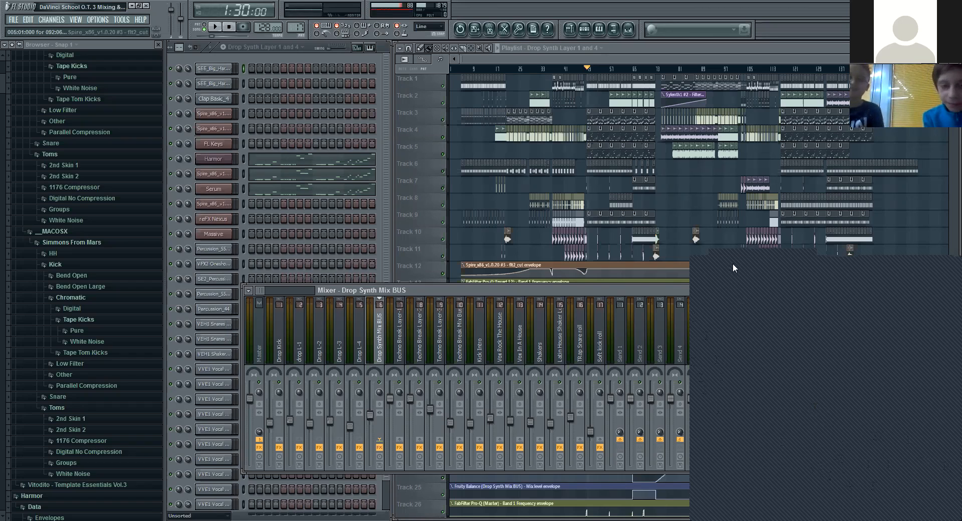
Step: Add an on-screen text note over the project defining mixing and mastering, mixdown, and 6 db headroom
{"action": "left_click", "coordinate": [389, 135]}
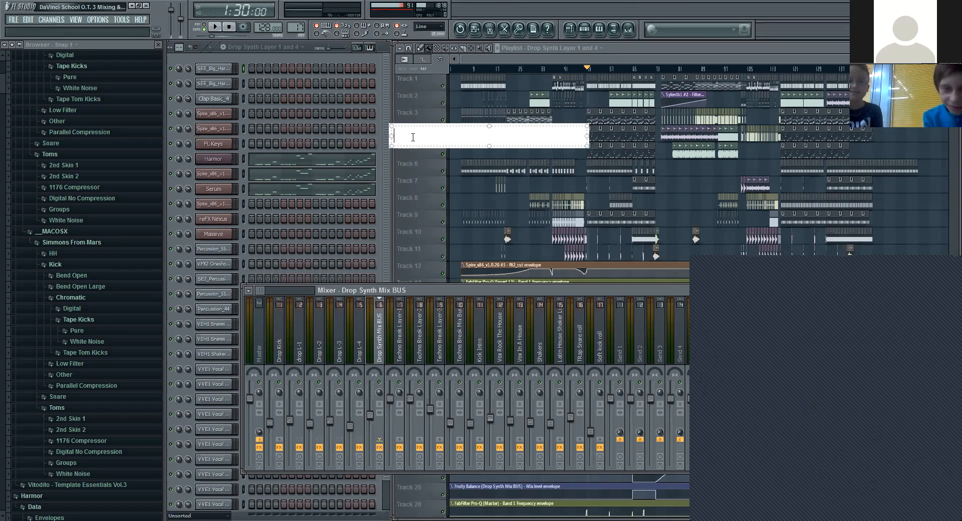
{"action": "type", "text": "Mixing and Mastering. To do mastering of any track we need to have a perfect mixdown. Mixing process requires lots of Ear training.  Mixdown The process of converting multi-track into one mixdown stereo file which has headroom of about 6 db and which is also mono compactable. Headroom The amount by which the audio signal handling capacity of a sound track or sound system exceeds a desired level. Our mixdown file need to peak at -6 db giving us  6 db of headroom for mastering."}
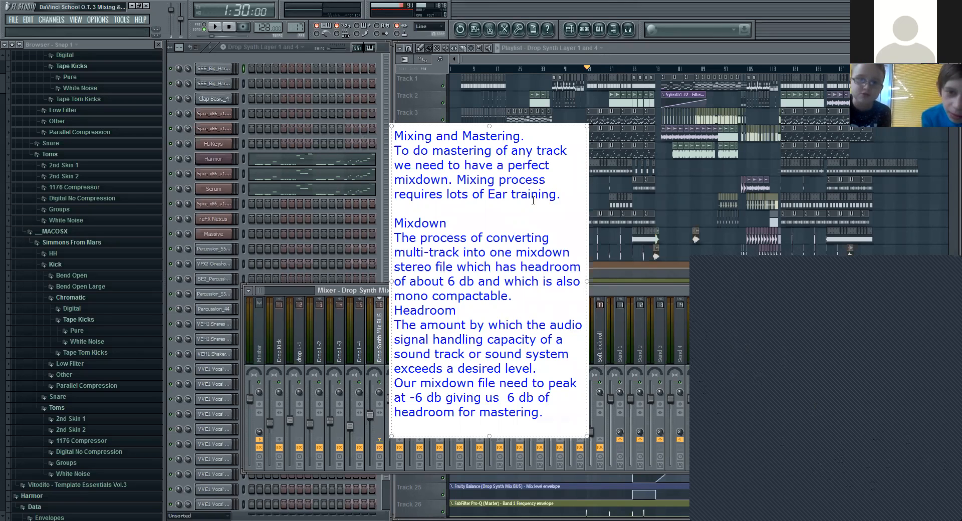
{"action": "left_click", "coordinate": [340, 59]}
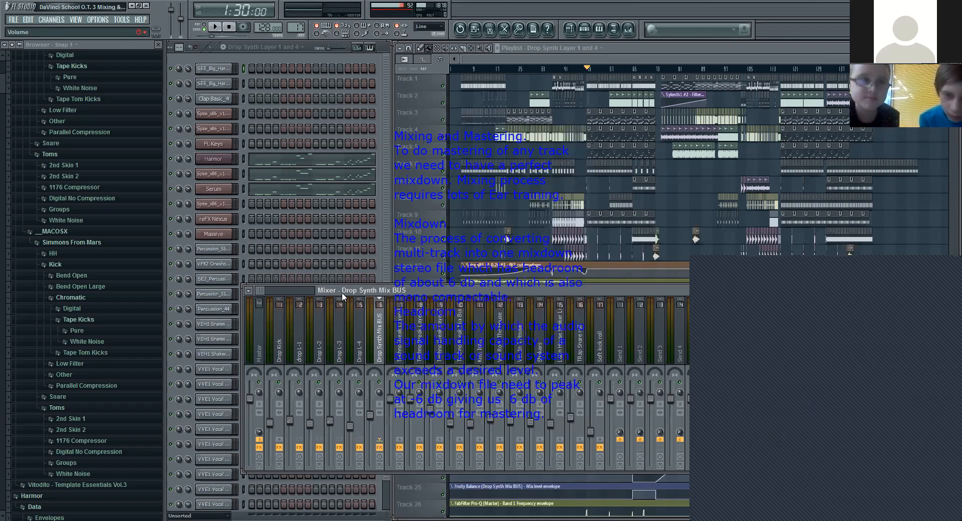
Step: Select the Master mixer track, mark its level meter with a drawn arrow, and play the drop to check its peak level
{"action": "left_click", "coordinate": [257, 346]}
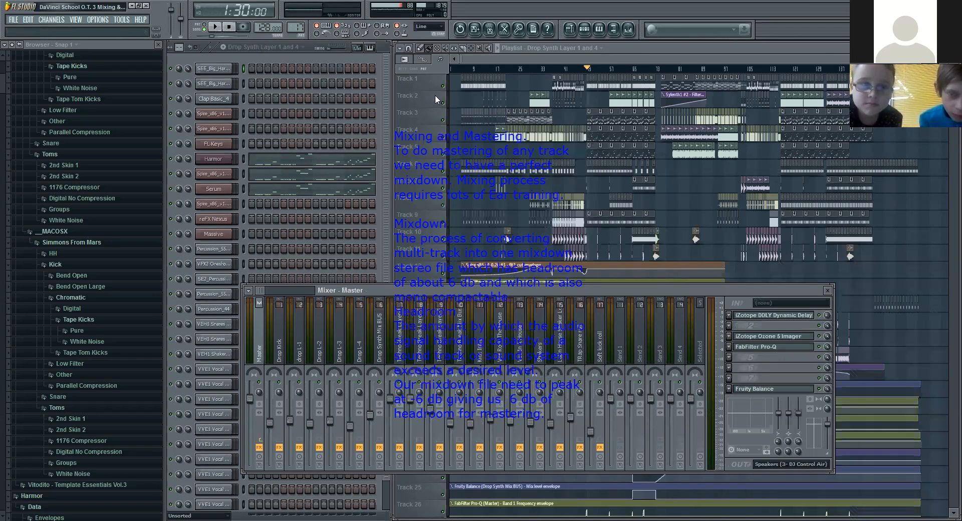
{"action": "mouse_move", "coordinate": [690, 325]}
{"action": "left_mouse_down"}
{"action": "mouse_move", "coordinate": [708, 312]}
{"action": "mouse_move", "coordinate": [707, 329]}
{"action": "left_mouse_up"}
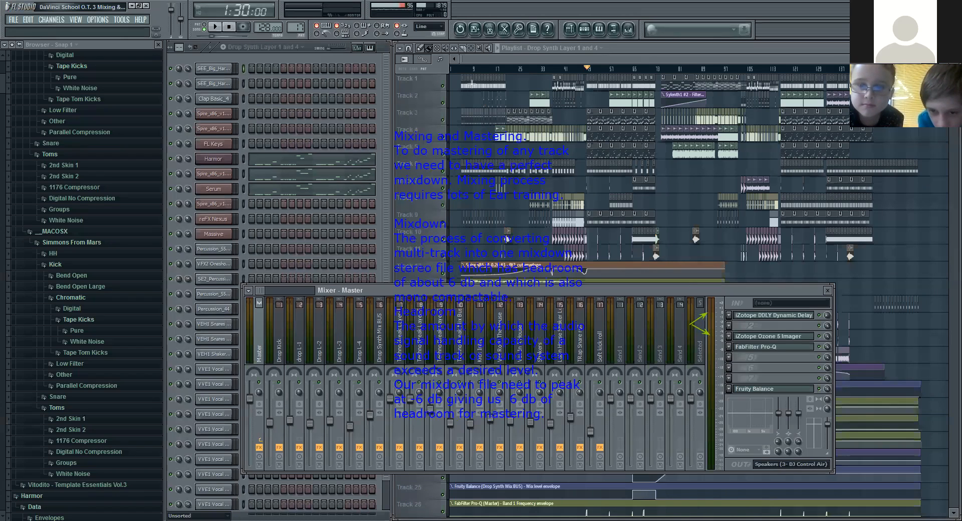
{"action": "left_click", "coordinate": [217, 26]}
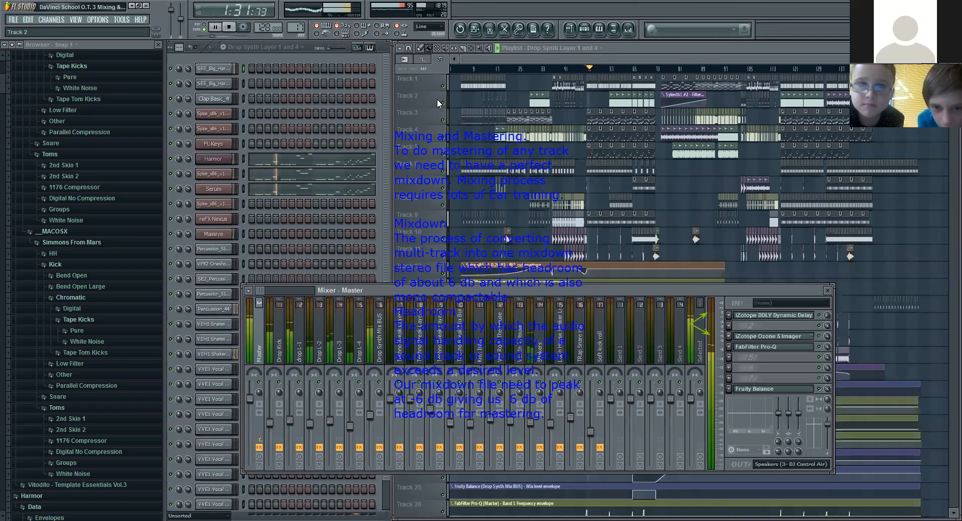
{"action": "left_click", "coordinate": [231, 28]}
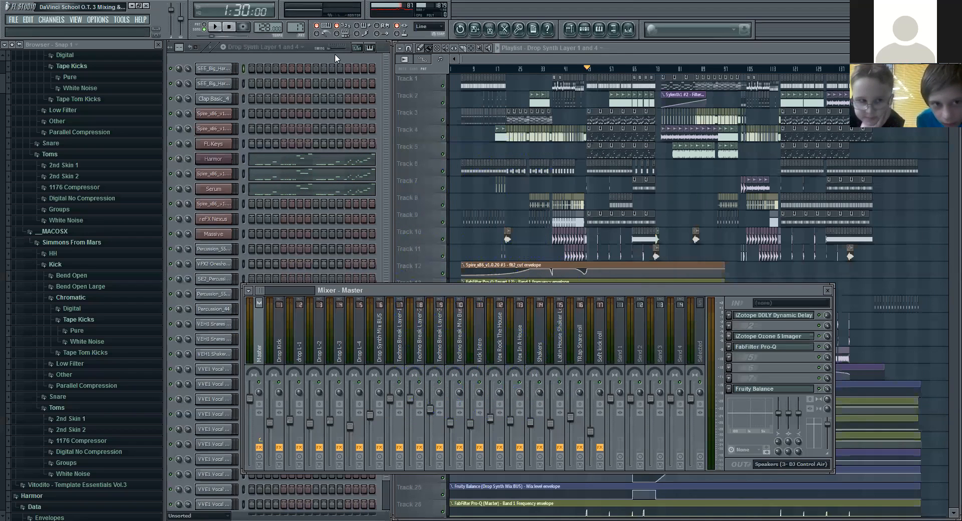
Step: Add an on-screen text note over the project explaining mono compatibility of a stereo sound track
{"action": "key", "text": "alt+Tab"}
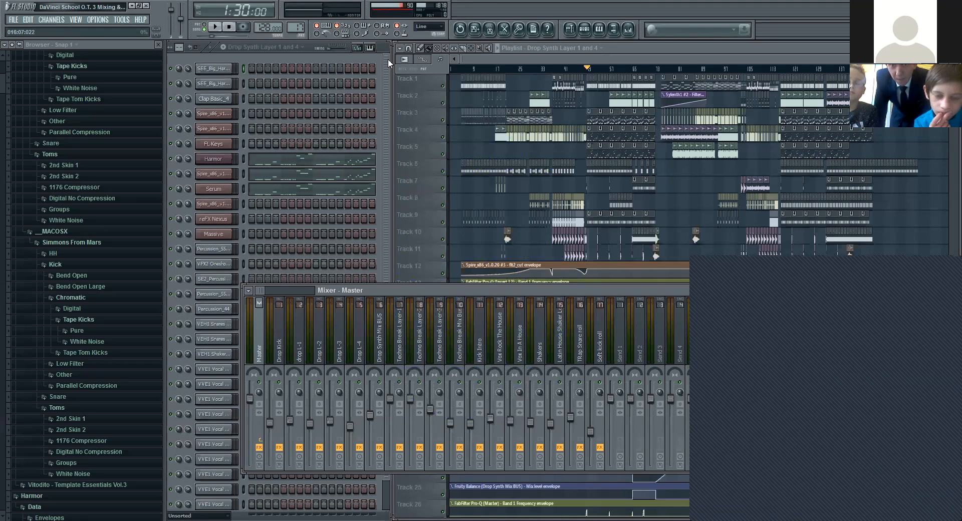
{"action": "left_click", "coordinate": [294, 112]}
{"action": "type", "text": "Mono compatibility A stereo sound track when played on mono sound system needs to maintains the characteristics of every elements of the multi-track so that certain sounds for example percussion, clap, leads, etc does not disappear from the mix."}
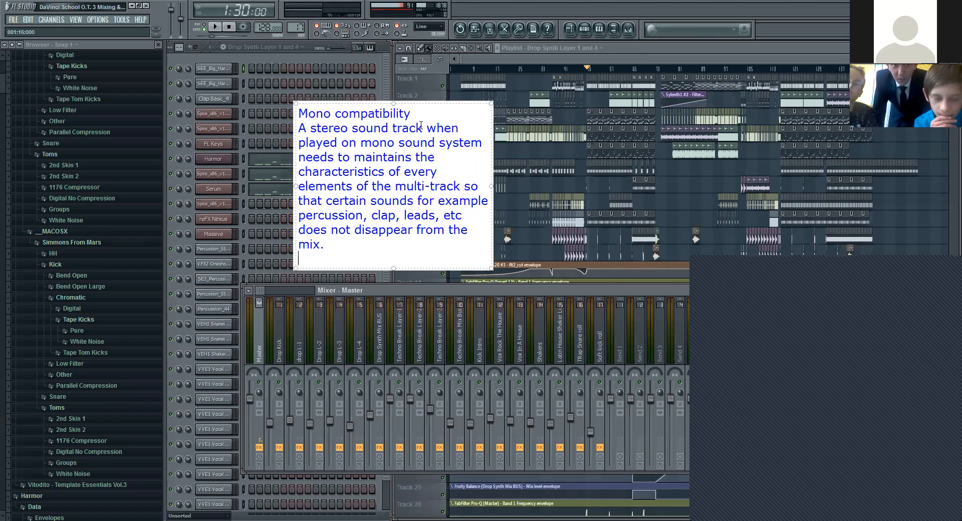
{"action": "left_click", "coordinate": [952, 364]}
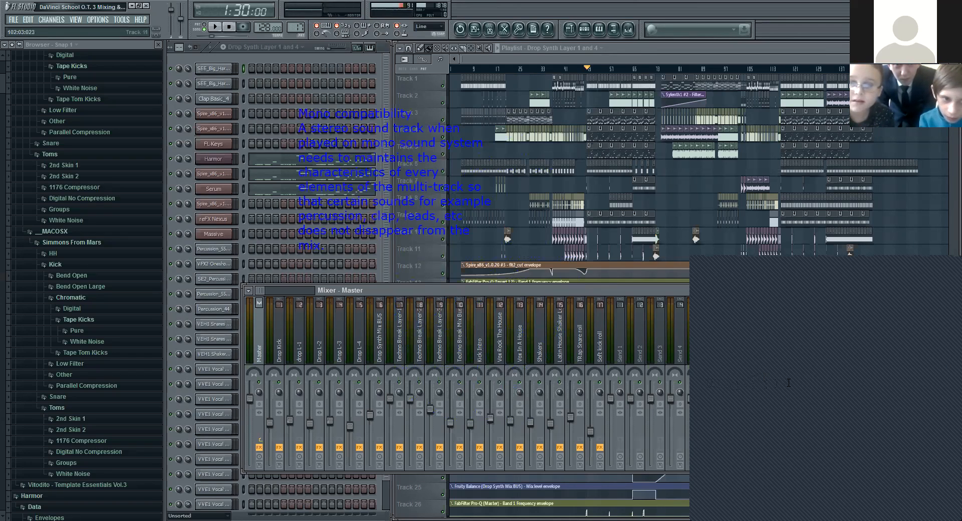
Step: Select the Drop Kick mixer track and play the drop to check its level
{"action": "left_click", "coordinate": [279, 334]}
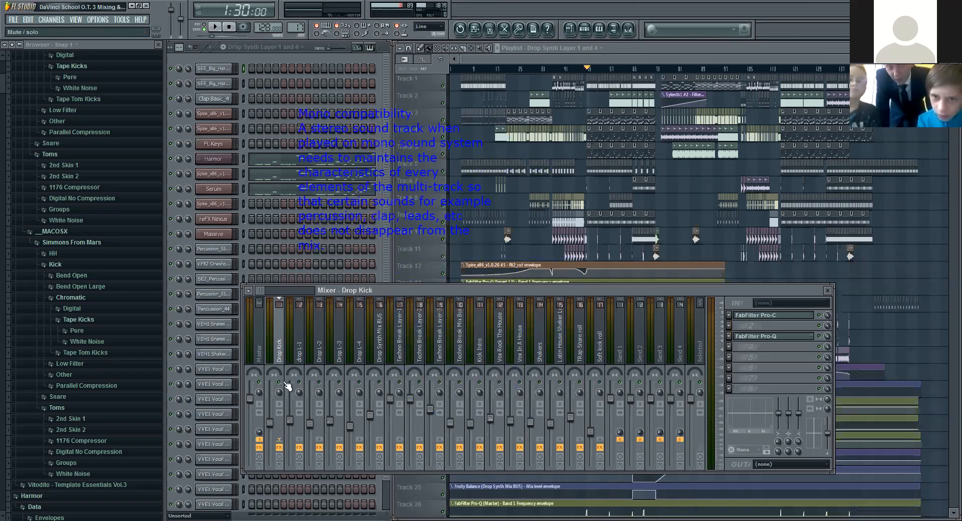
{"action": "left_click", "coordinate": [216, 28]}
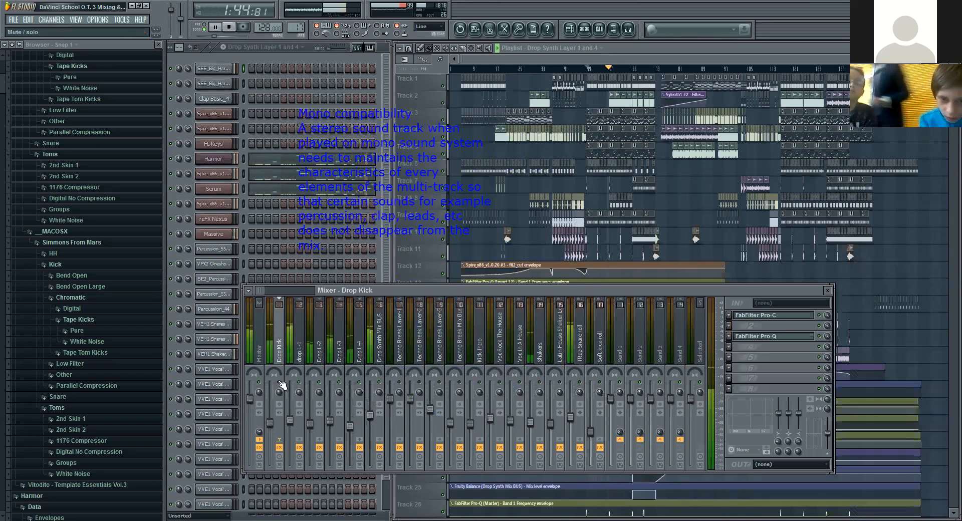
{"action": "key", "text": "space"}
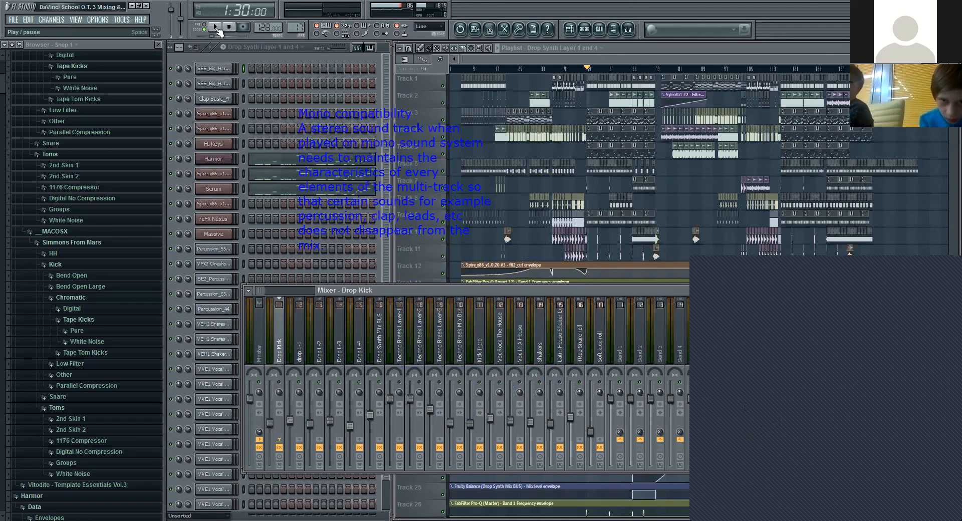
Step: Replay the drop with the Drop Synth Mix BUS selected to check the synth bus and its effects
{"action": "key", "text": "space"}
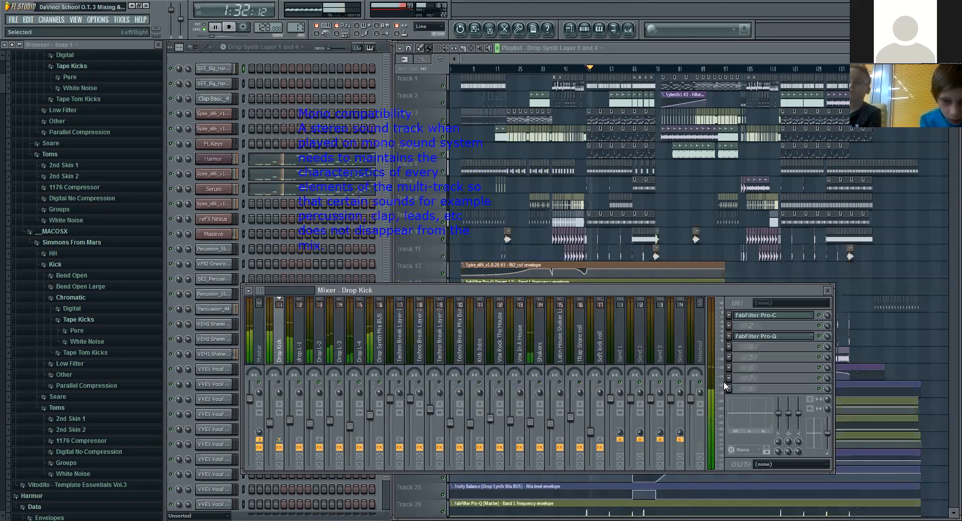
{"action": "left_click", "coordinate": [381, 341]}
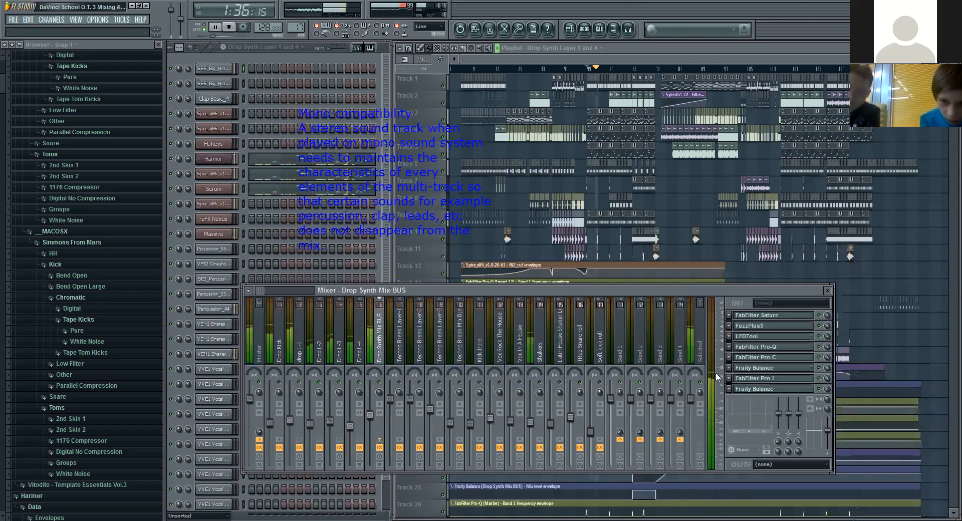
{"action": "left_click", "coordinate": [233, 30]}
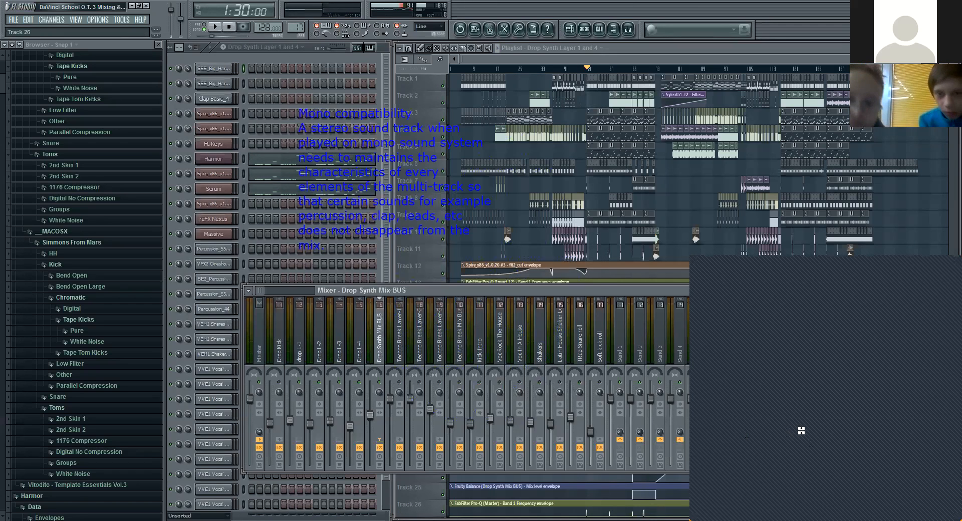
Step: Play the song from about 0:56 and select the Techno Break Layer-3 mixer track to inspect the break
{"action": "left_click", "coordinate": [536, 69]}
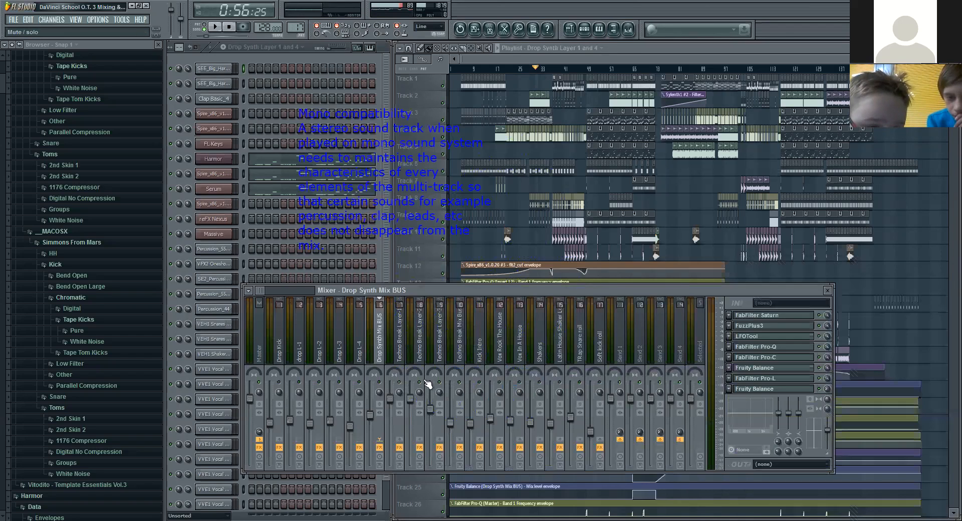
{"action": "left_click", "coordinate": [214, 27]}
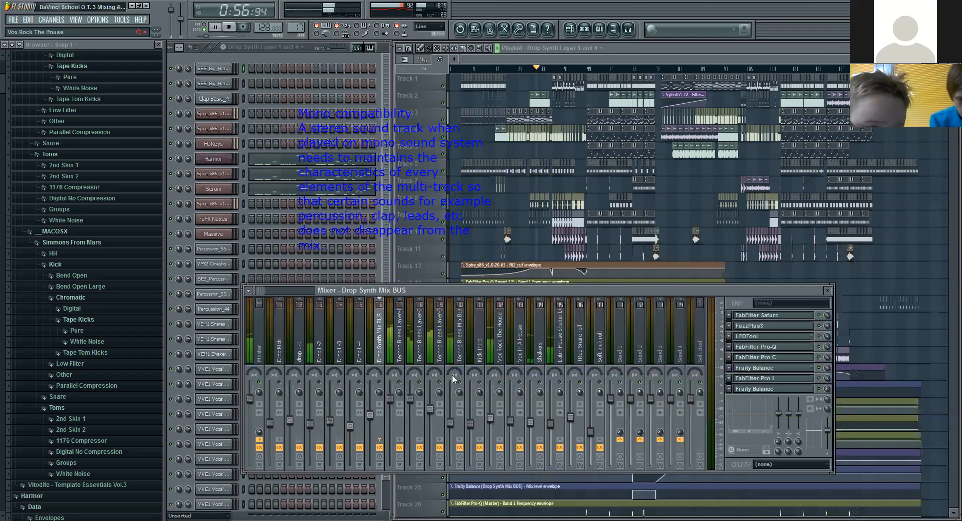
{"action": "left_click", "coordinate": [449, 354]}
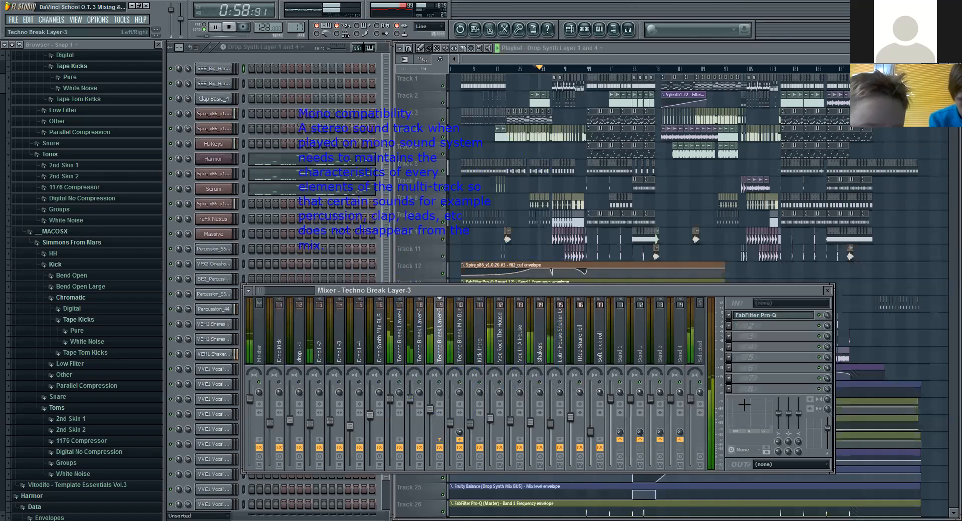
{"action": "left_click", "coordinate": [230, 27]}
Step: Replay the break and select the Latin House Shaker Loop mixer track to view its effects
{"action": "left_click", "coordinate": [217, 27]}
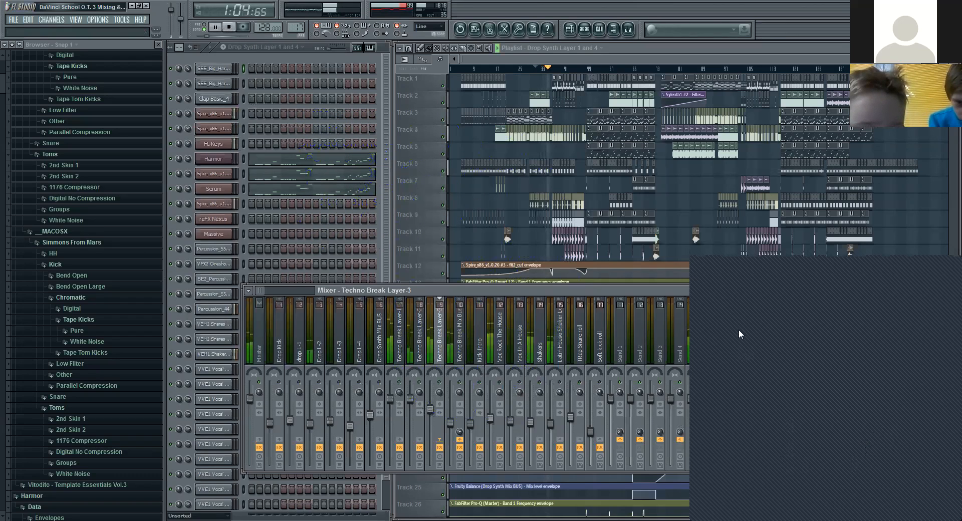
{"action": "left_click", "coordinate": [559, 351]}
{"action": "key", "text": "space"}
Step: Select the Claps Mix BUS mixer track and play the song from 1:45 to check the claps
{"action": "left_click_drag", "start_coordinate": [260, 293], "coordinate": [265, 293]}
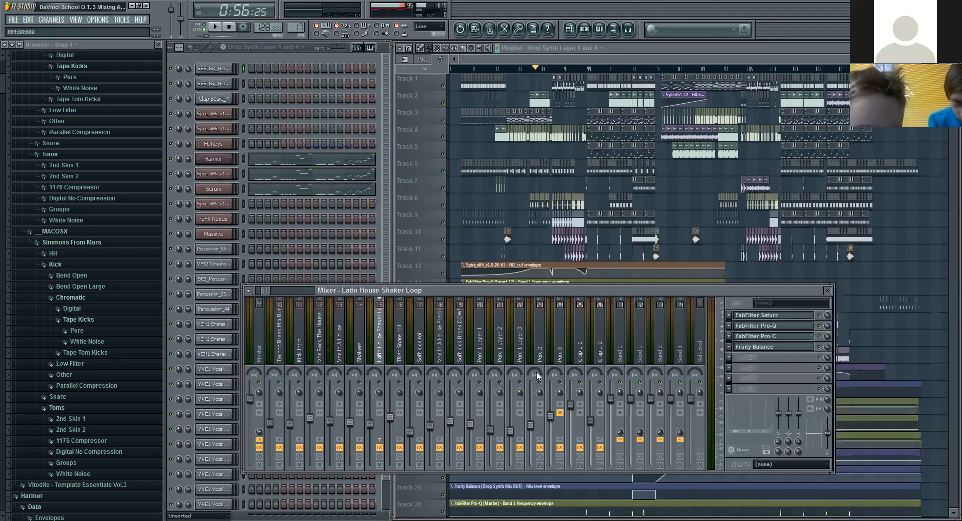
{"action": "left_click_drag", "start_coordinate": [264, 290], "coordinate": [269, 290]}
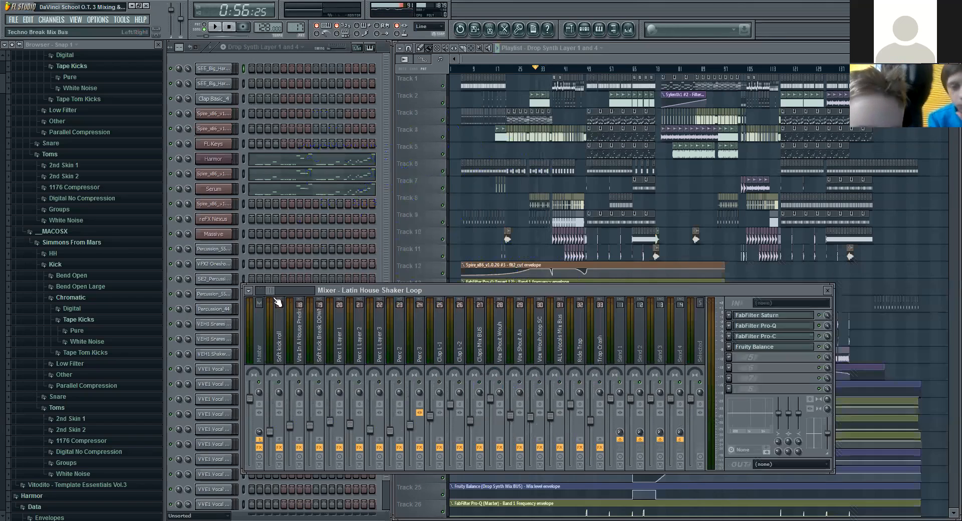
{"action": "left_click", "coordinate": [479, 369]}
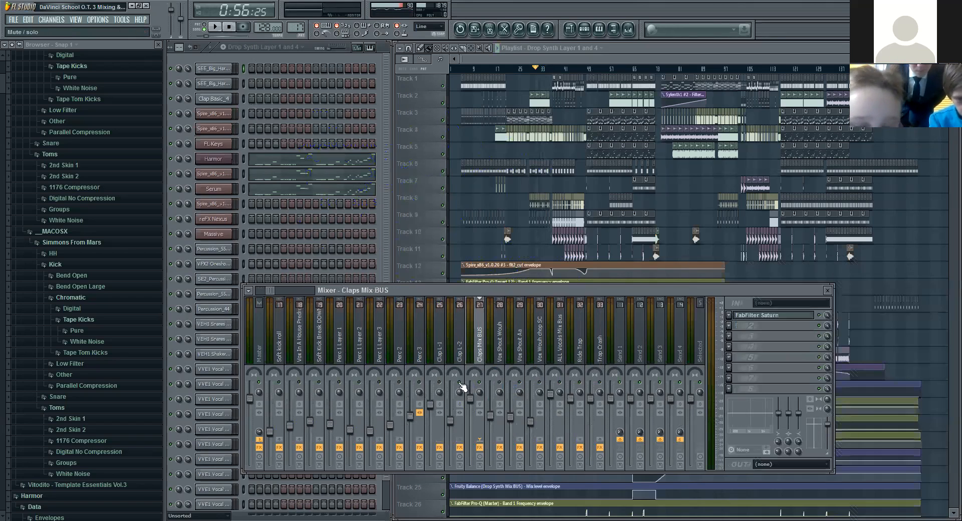
{"action": "left_click", "coordinate": [612, 74]}
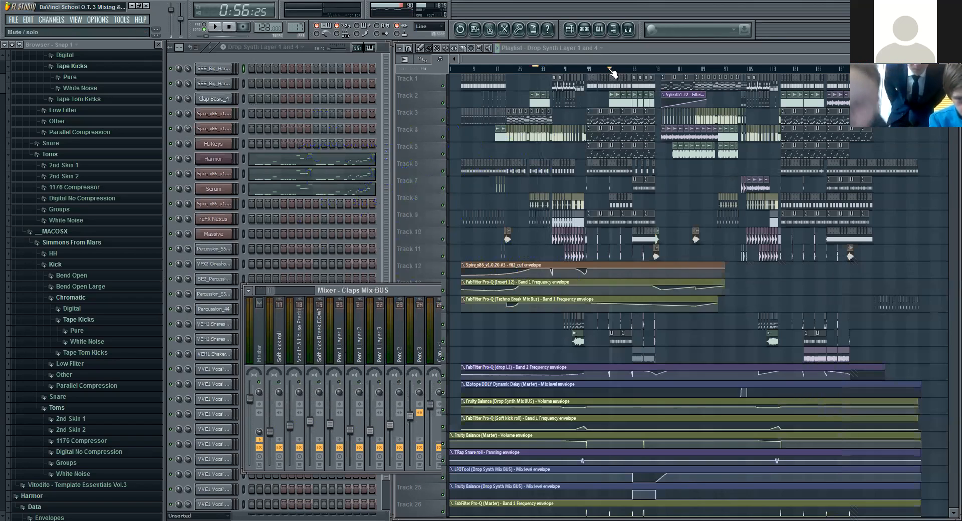
{"action": "key", "text": "space"}
{"action": "left_click", "coordinate": [370, 290]}
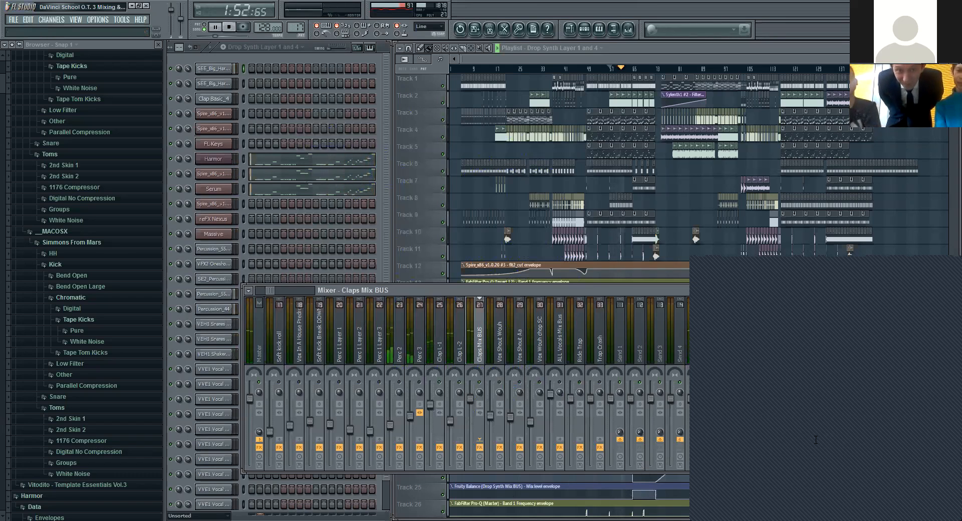
{"action": "left_click", "coordinate": [231, 28]}
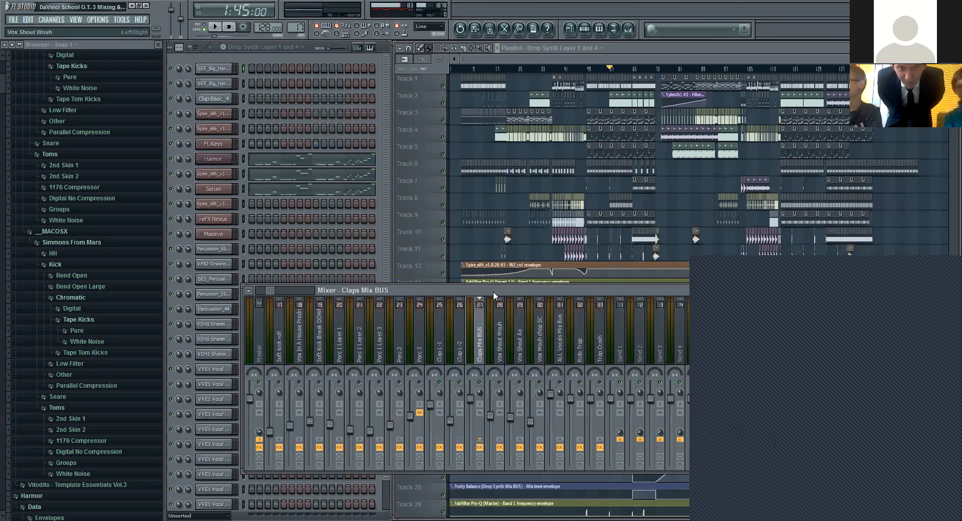
Step: Inspect the effects on the Vox Shout Wouh and Shakers mixer tracks, playing the drop for the shakers
{"action": "left_click", "coordinate": [502, 356]}
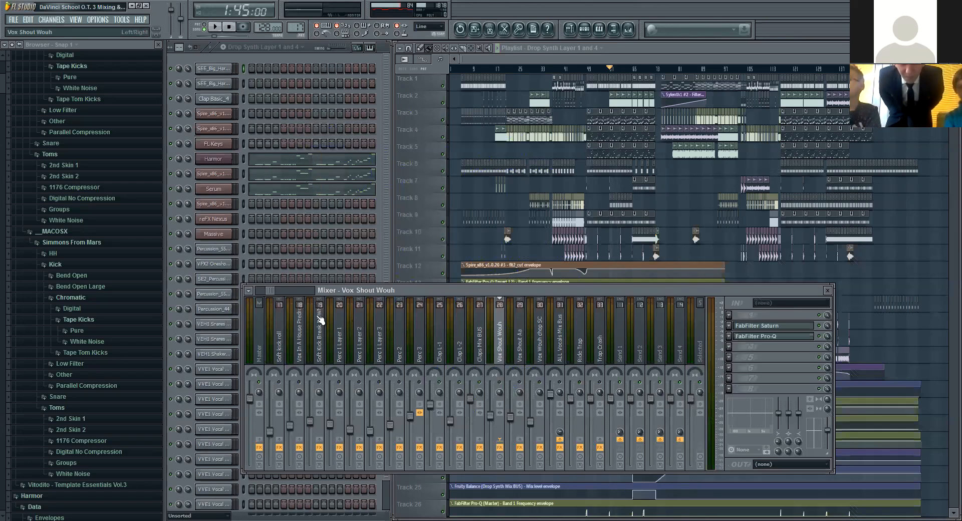
{"action": "left_click_drag", "start_coordinate": [271, 290], "coordinate": [248, 290]}
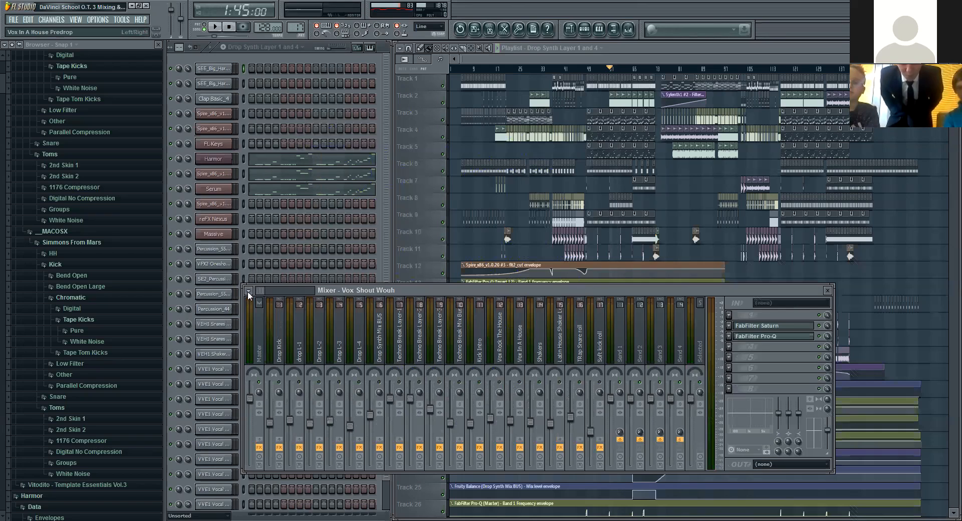
{"action": "left_click", "coordinate": [539, 351]}
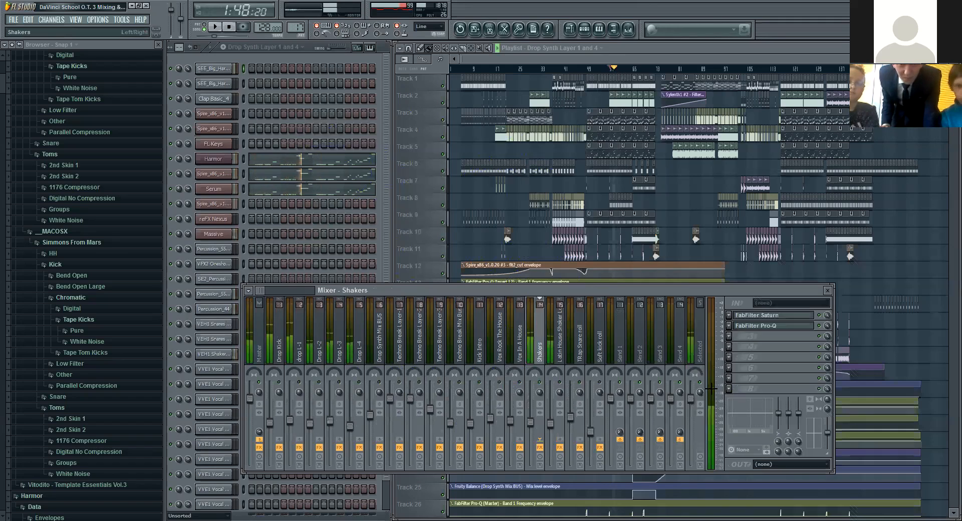
{"action": "key", "text": "space"}
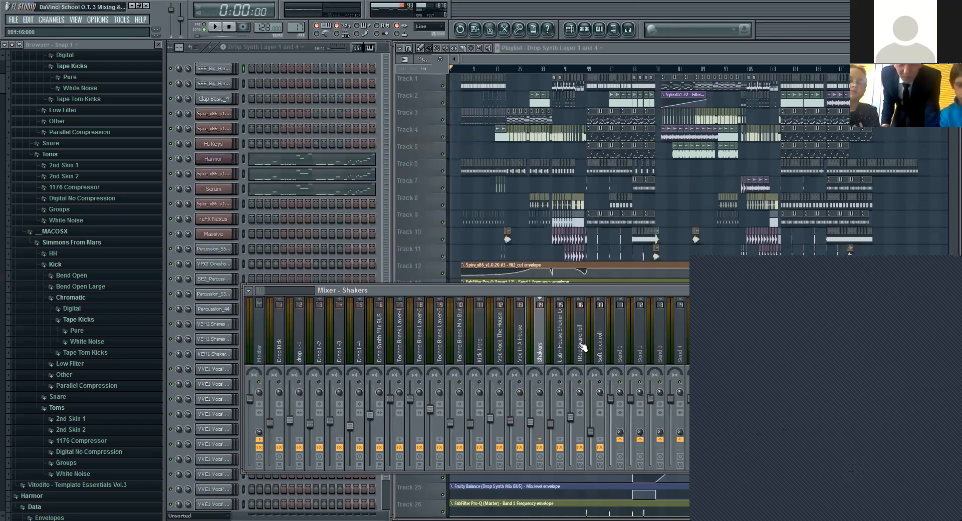
Step: Play the song from about 1:53 and select the Percssion Mix BUS mixer track to view its effects
{"action": "left_click_drag", "start_coordinate": [264, 292], "coordinate": [280, 296]}
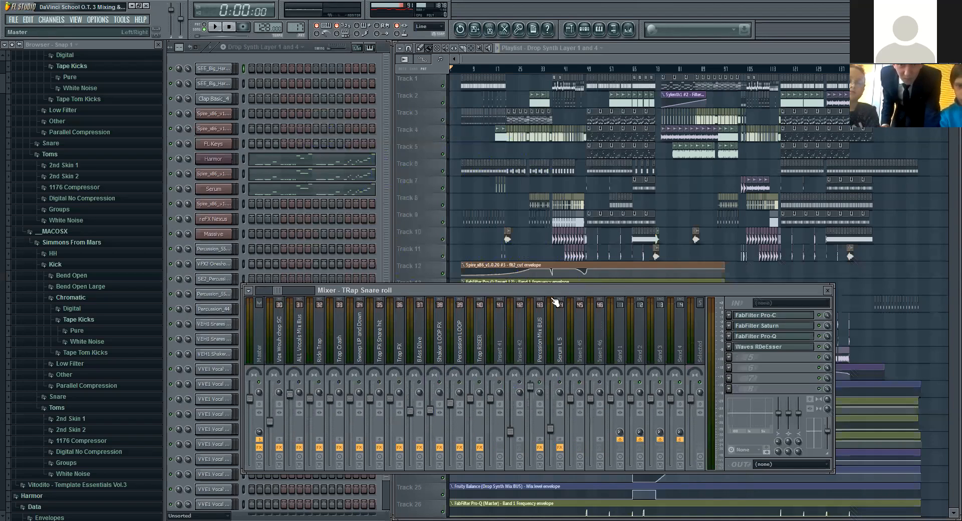
{"action": "left_click", "coordinate": [618, 70]}
{"action": "key", "text": "space"}
{"action": "left_click", "coordinate": [381, 289]}
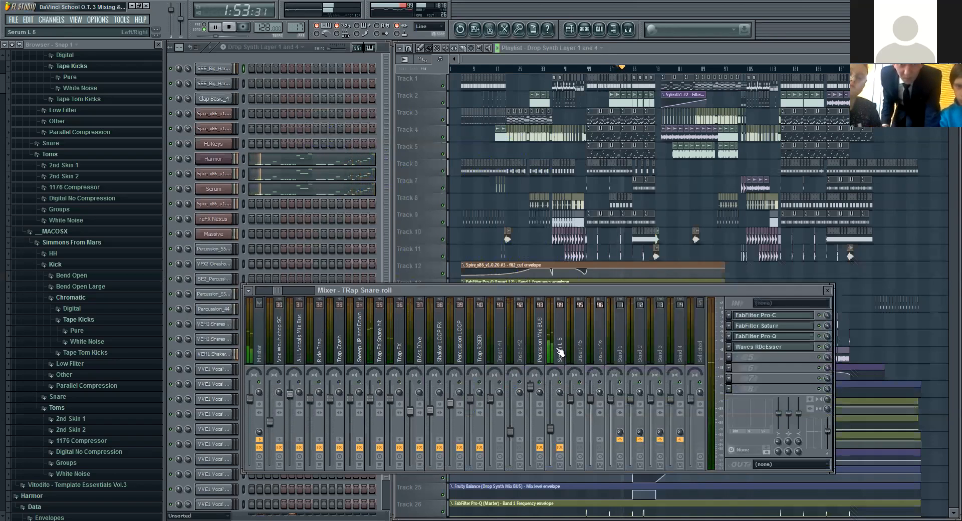
{"action": "left_click", "coordinate": [539, 365]}
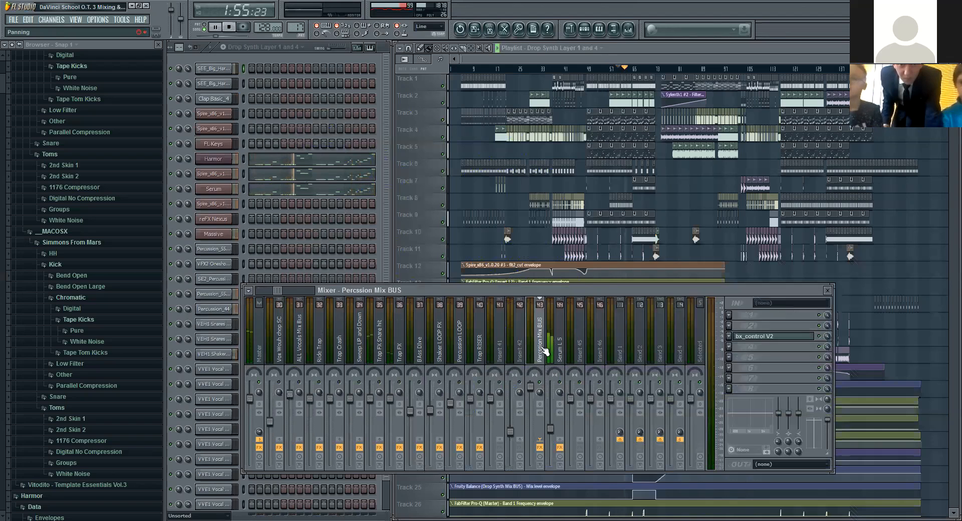
Step: Play the song from 2:03 to check the percussion bus, stop, and look through the neighbouring mixer tracks
{"action": "left_click", "coordinate": [624, 80]}
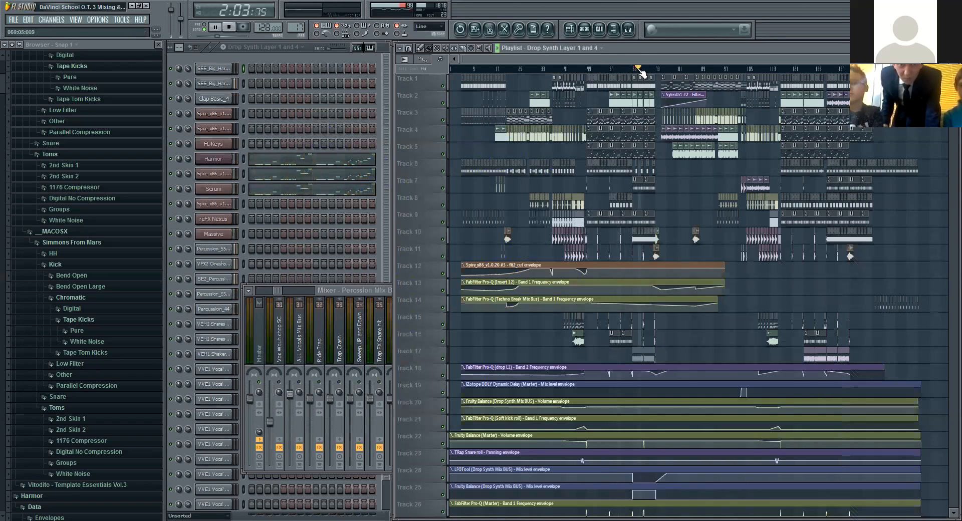
{"action": "left_click", "coordinate": [384, 290]}
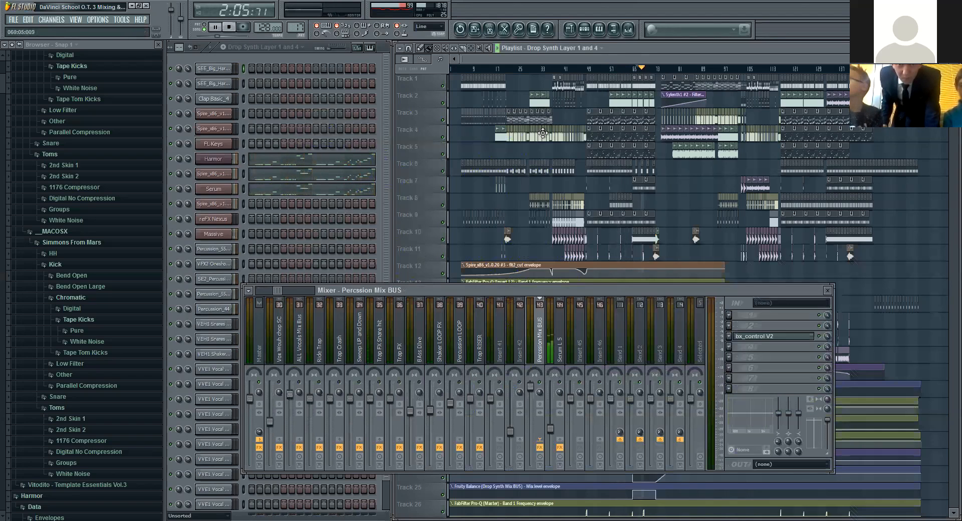
{"action": "key", "text": "space"}
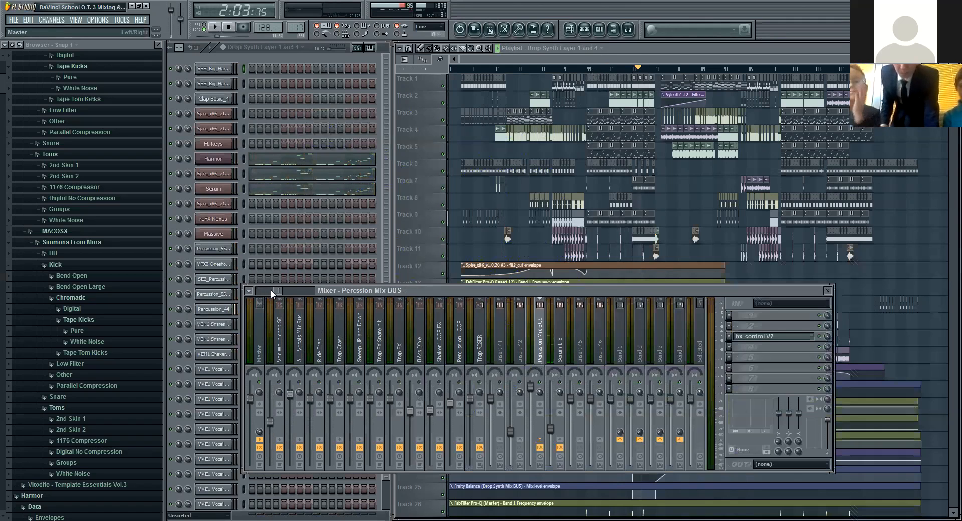
{"action": "left_click", "coordinate": [270, 290]}
{"action": "left_click_drag", "start_coordinate": [269, 290], "coordinate": [267, 290]}
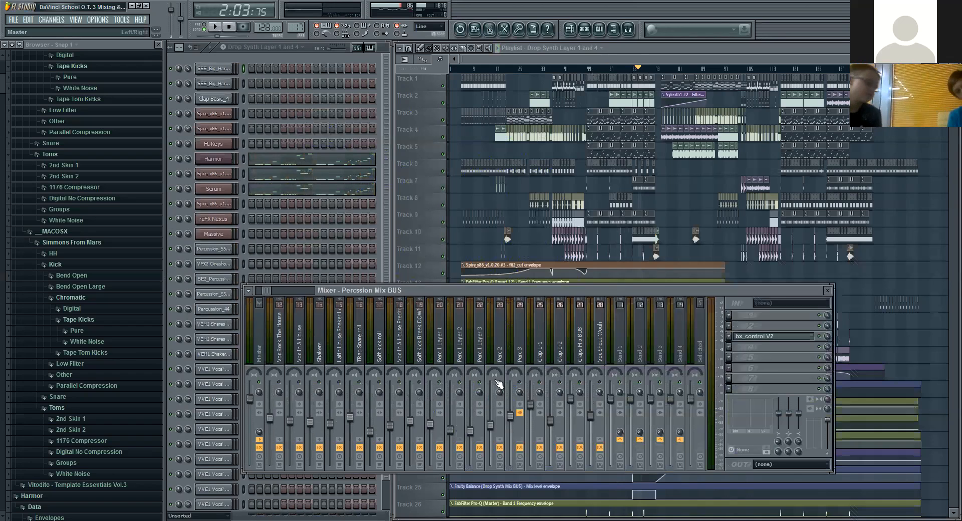
{"action": "left_click_drag", "start_coordinate": [269, 290], "coordinate": [281, 290]}
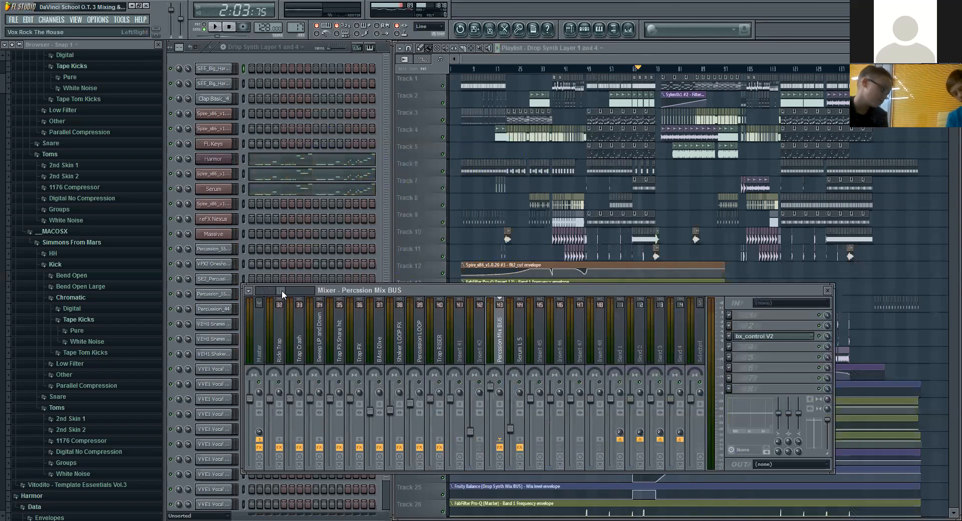
Step: Replay the section from 2:03 with the Percssion Mix BUS in view to check the percussion levels
{"action": "key", "text": "space"}
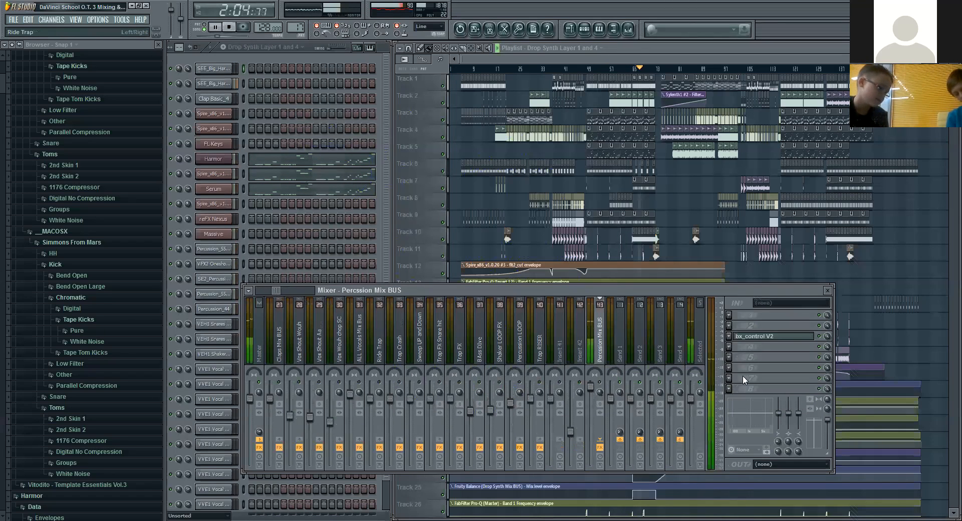
{"action": "key", "text": "space"}
{"action": "key", "text": "space"}
{"action": "left_click", "coordinate": [231, 32]}
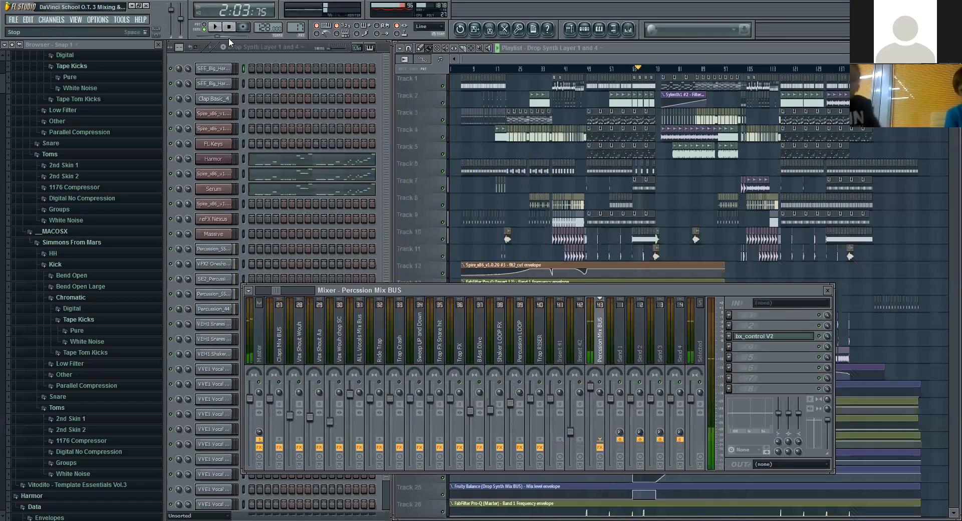
{"action": "key", "text": "space"}
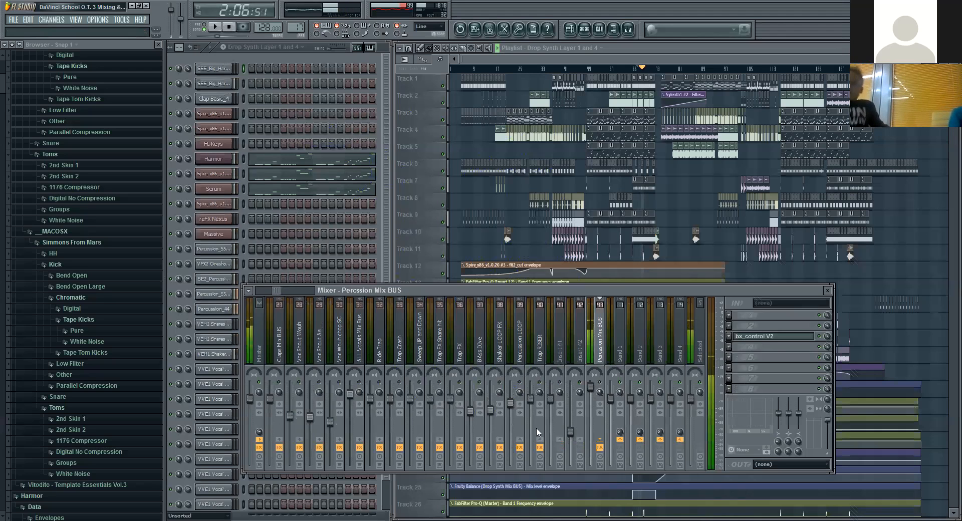
{"action": "left_click", "coordinate": [451, 520]}
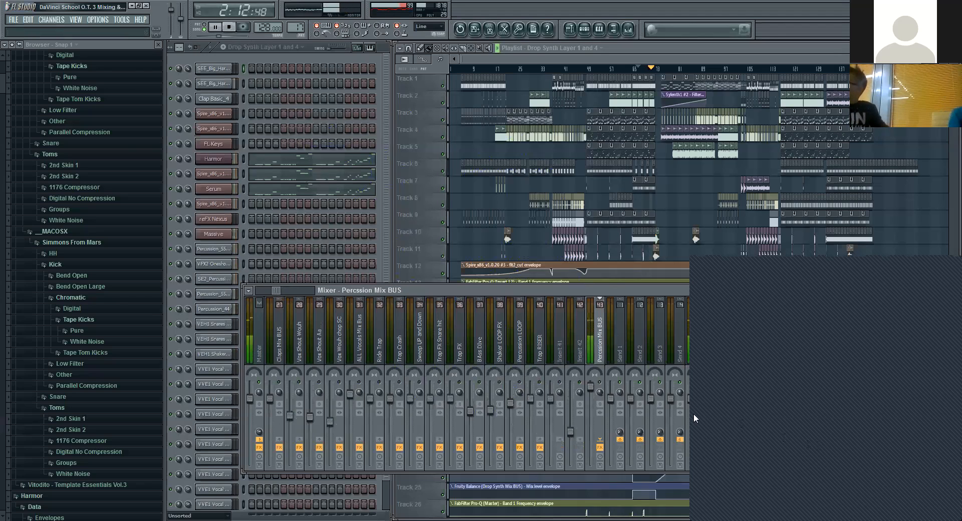
{"action": "left_click", "coordinate": [229, 27]}
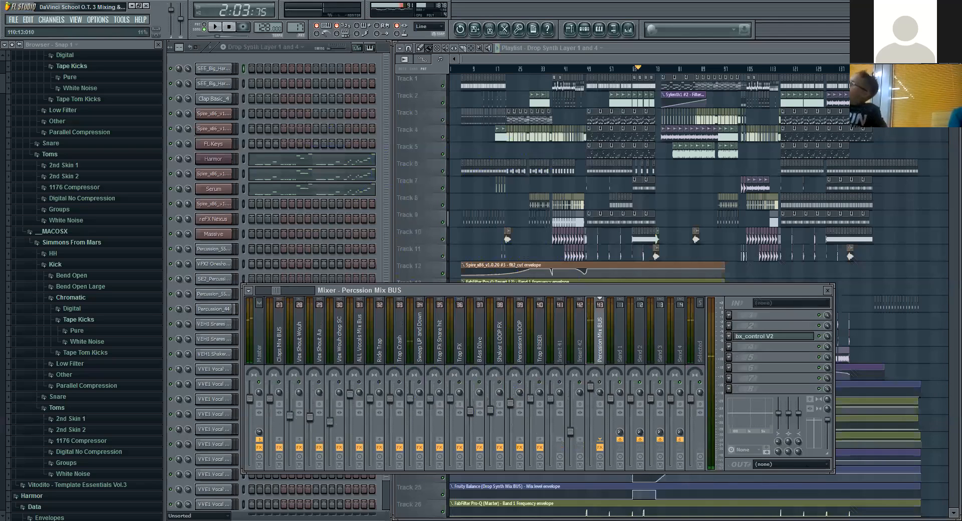
Step: Paste the prepared on-screen note defining processing and listing plug-ins such as Reverb, Delay, Compressor, EQ and Saturator over the browser area
{"action": "key", "text": "alt+Tab"}
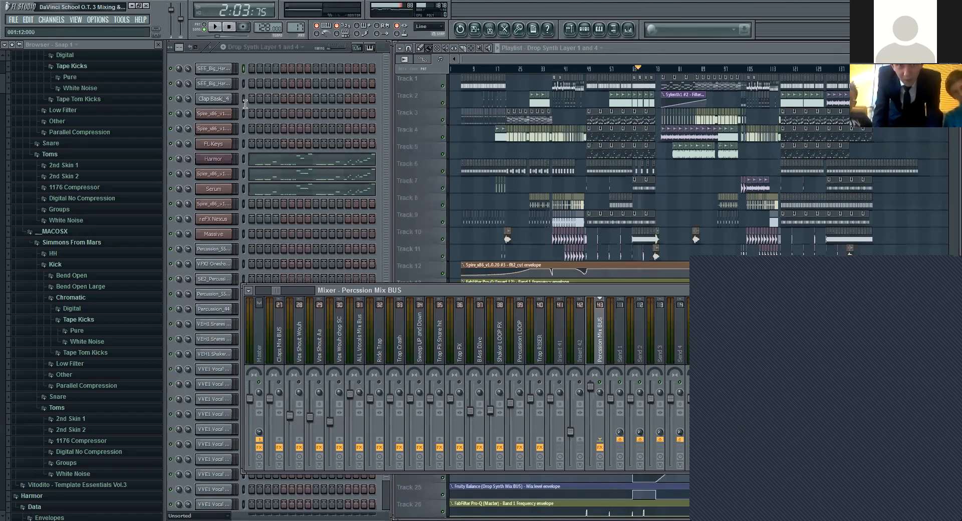
{"action": "left_click", "coordinate": [73, 109]}
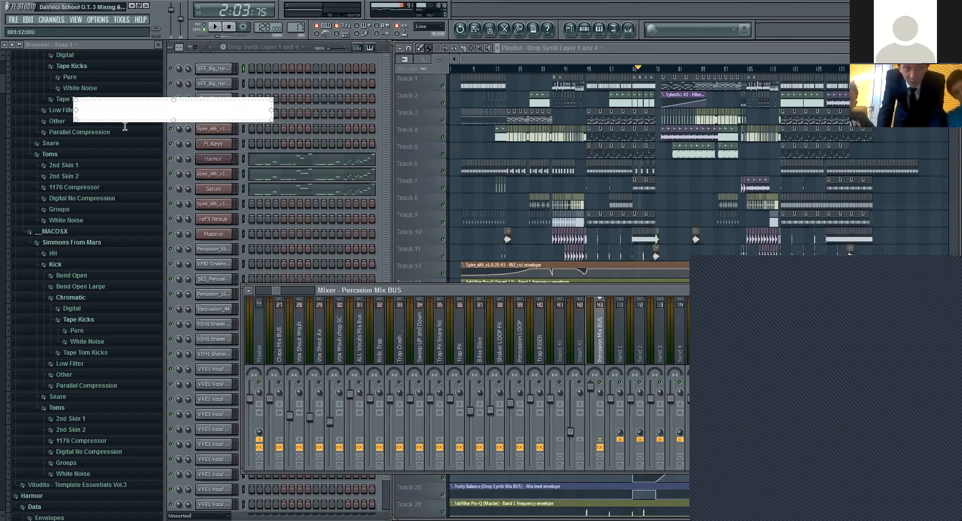
{"action": "type", "text": "The Method of improving, enhancing and removing unwanted frequencies in a audio signal is called processing. plug-ins used are Reverb, Delay,  Compressor, EQ, Saturator, Distortion, De-Esser, Autotune, etc."}
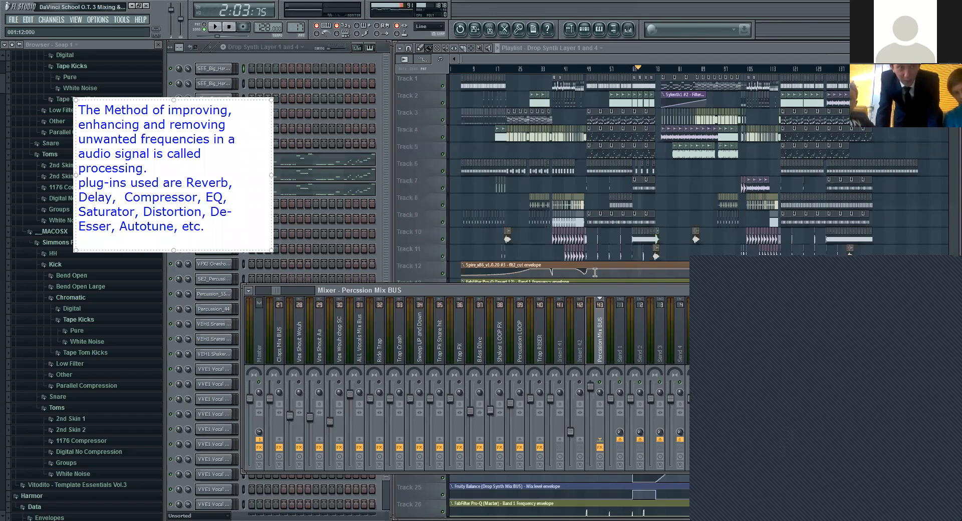
{"action": "left_click", "coordinate": [335, 59]}
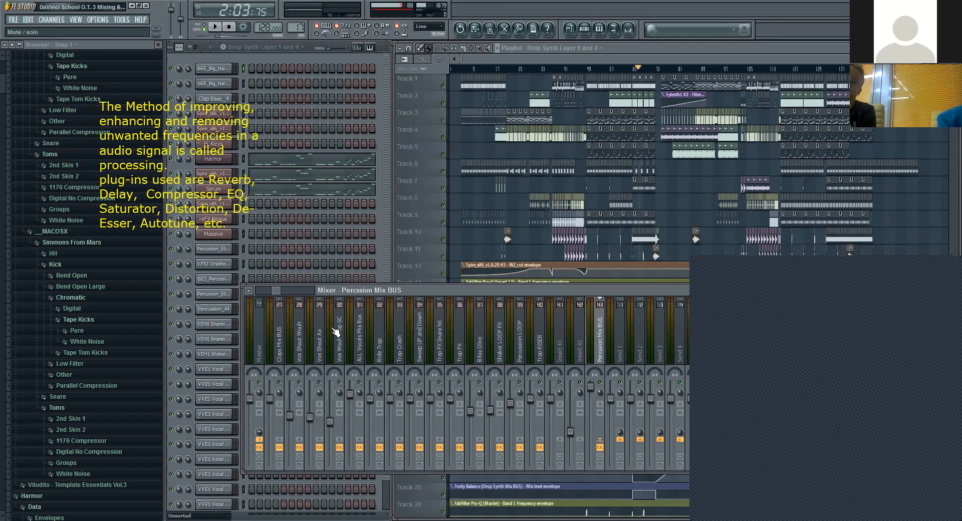
Step: Open FabFilter Pro-Q on the Drop Kick mixer track and inspect its 32 Hz low-cut band
{"action": "left_click_drag", "start_coordinate": [277, 290], "coordinate": [260, 290]}
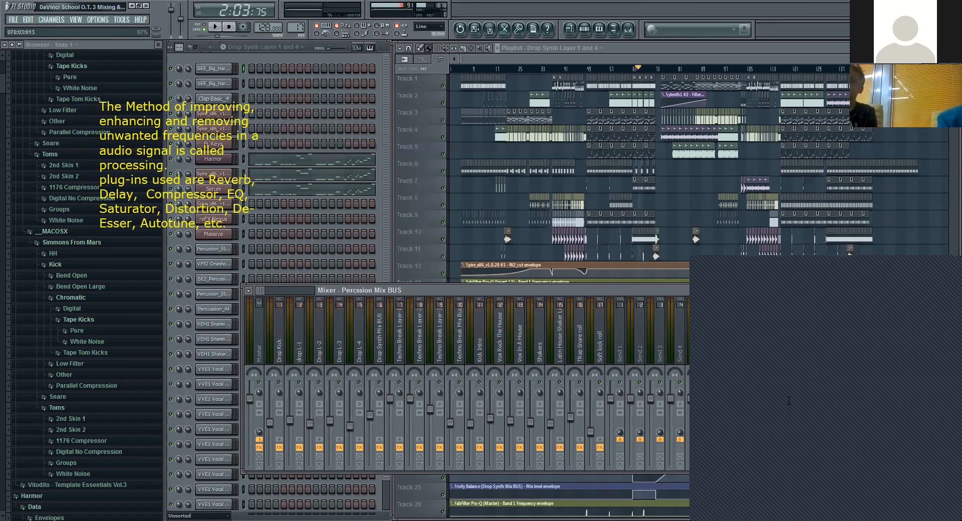
{"action": "left_click", "coordinate": [288, 347]}
{"action": "left_click", "coordinate": [764, 336]}
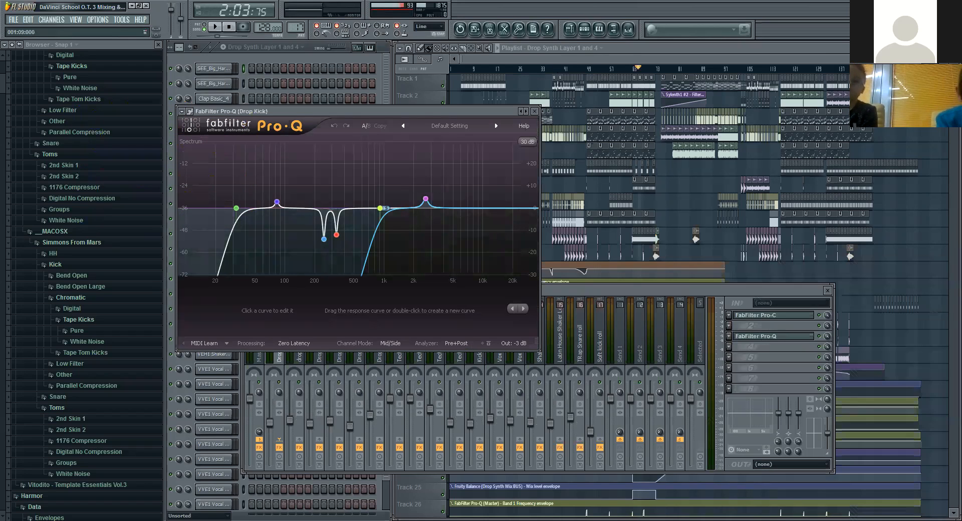
{"action": "left_click", "coordinate": [270, 520]}
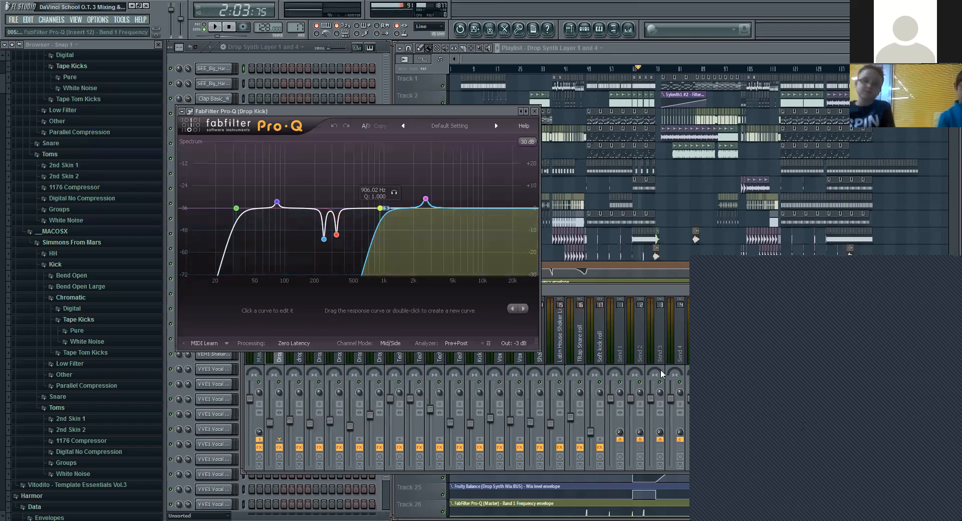
{"action": "left_click", "coordinate": [237, 208]}
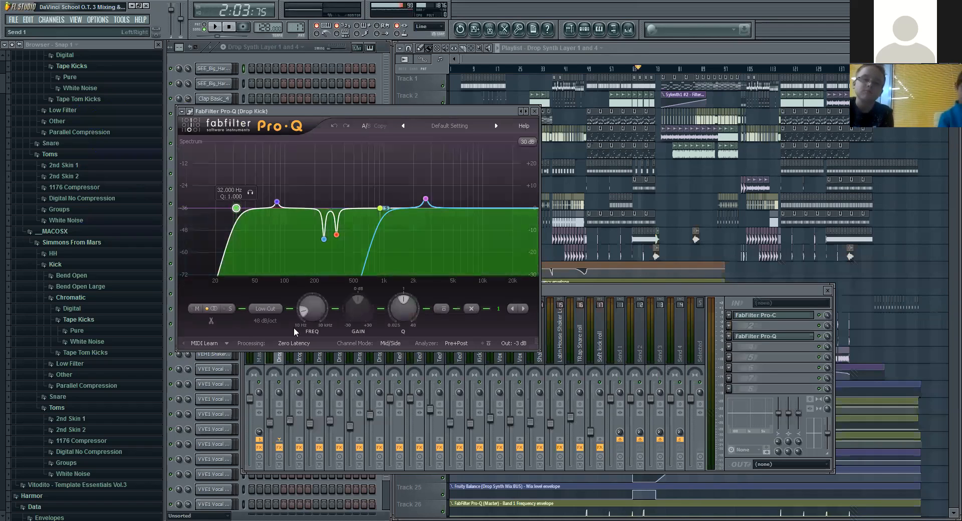
Step: Switch to the kick pattern and play it alone to examine its spectrum in the Drop Kick's FabFilter Pro-Q
{"action": "left_click", "coordinate": [279, 356]}
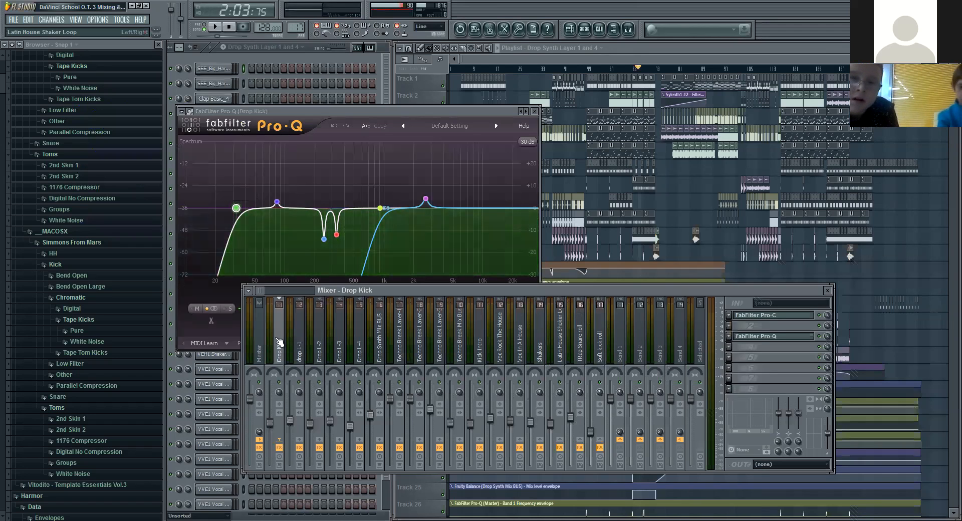
{"action": "left_click", "coordinate": [230, 48]}
{"action": "left_click", "coordinate": [261, 176]}
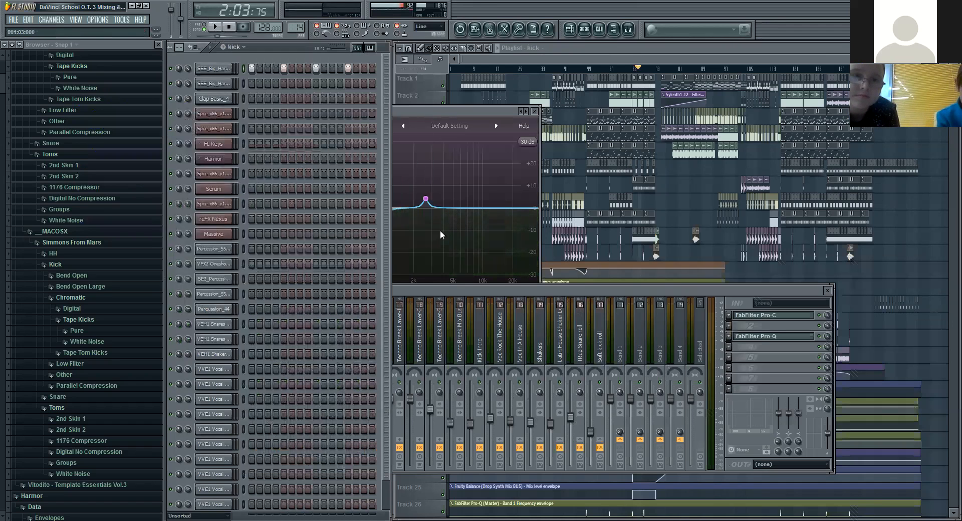
{"action": "left_click", "coordinate": [413, 109]}
{"action": "left_click", "coordinate": [219, 27]}
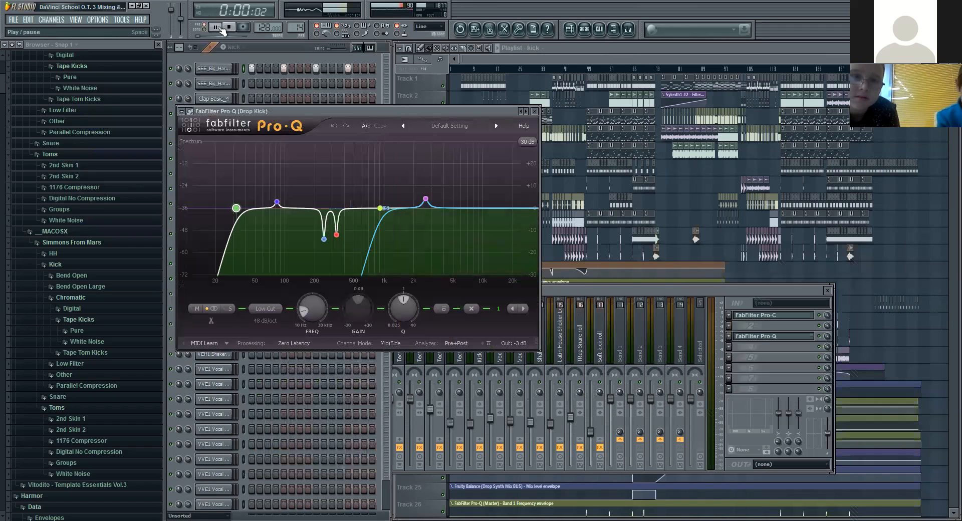
{"action": "left_click", "coordinate": [230, 27]}
{"action": "mouse_move", "coordinate": [324, 239]}
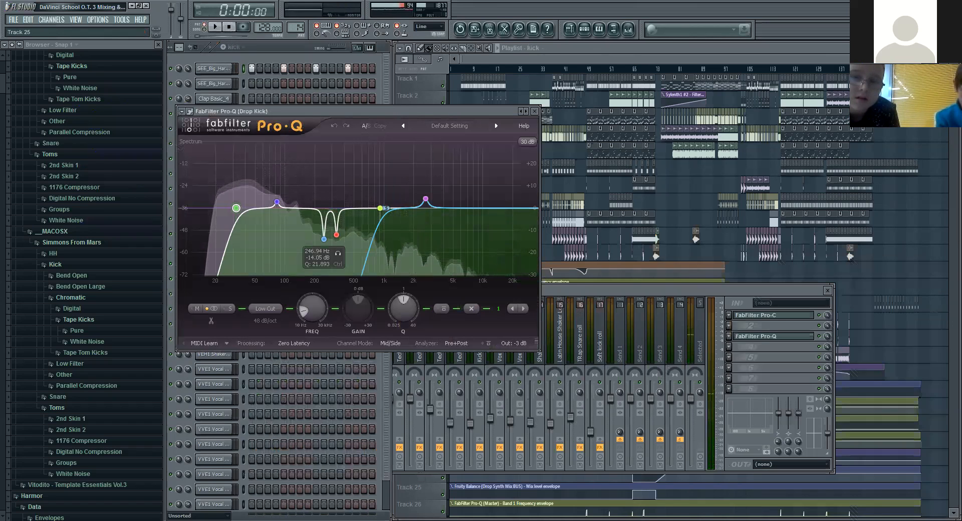
{"action": "left_click", "coordinate": [426, 520]}
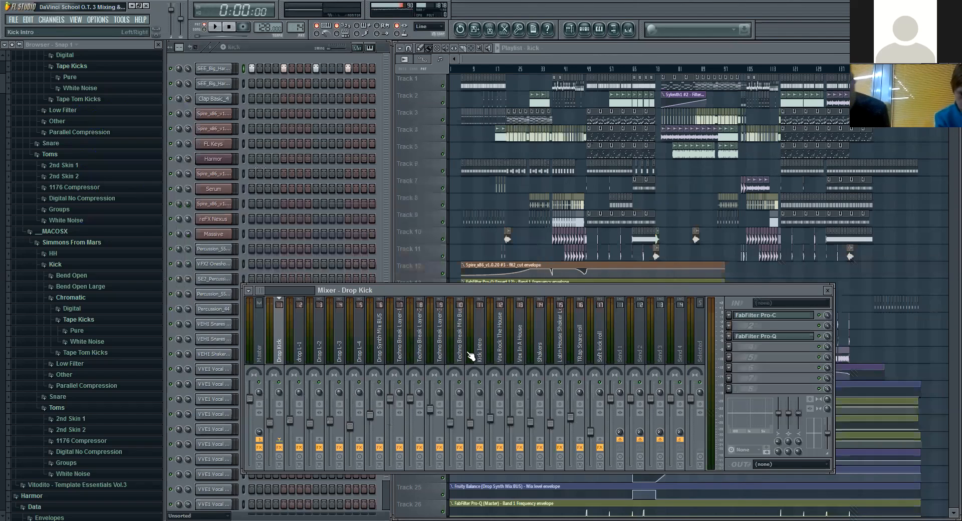
Step: Open FabFilter Pro-Q on the Drop Synth Mix BUS track and examine its EQ curve
{"action": "left_click", "coordinate": [420, 358]}
{"action": "left_click", "coordinate": [379, 359]}
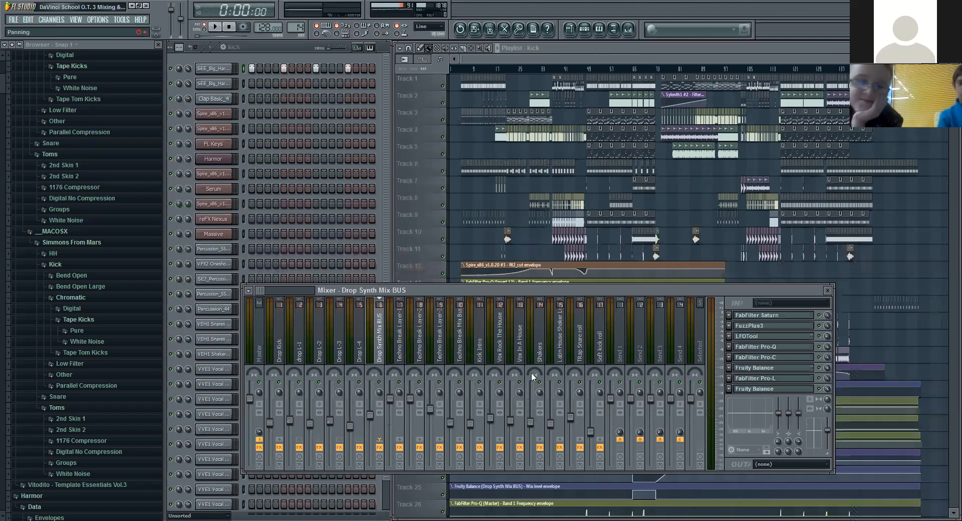
{"action": "left_click", "coordinate": [780, 350]}
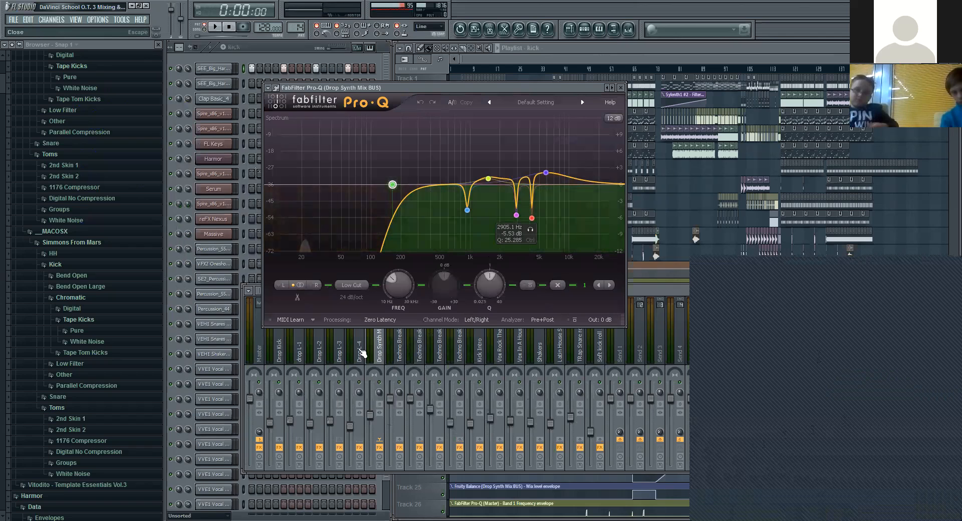
Step: Close the bus EQ and examine the low cut and notches in the Drop L-4 track's FabFilter Pro-Q
{"action": "left_click", "coordinate": [362, 354]}
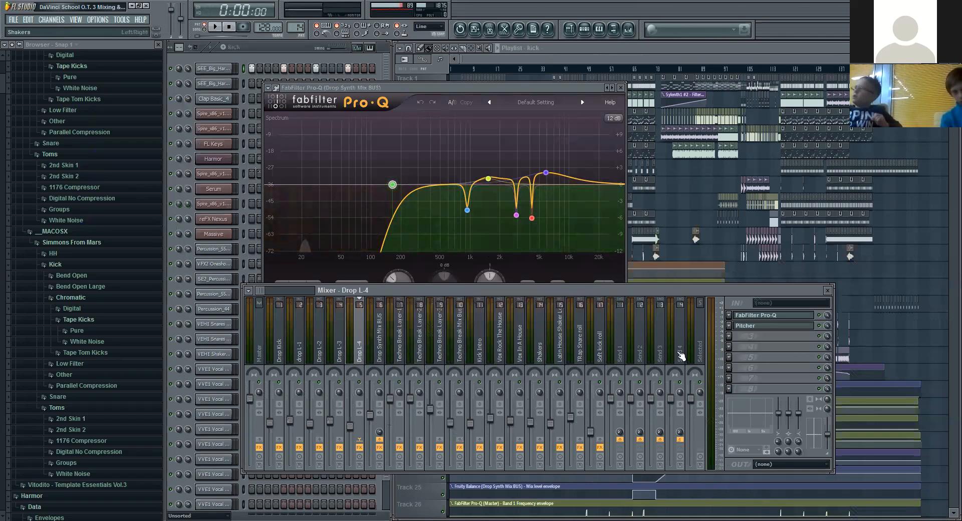
{"action": "left_click", "coordinate": [617, 88]}
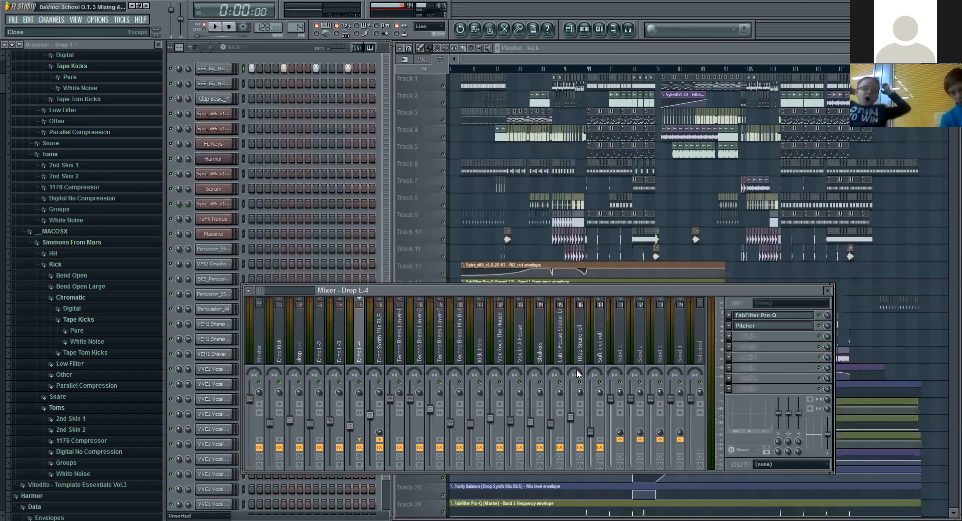
{"action": "left_click", "coordinate": [763, 321]}
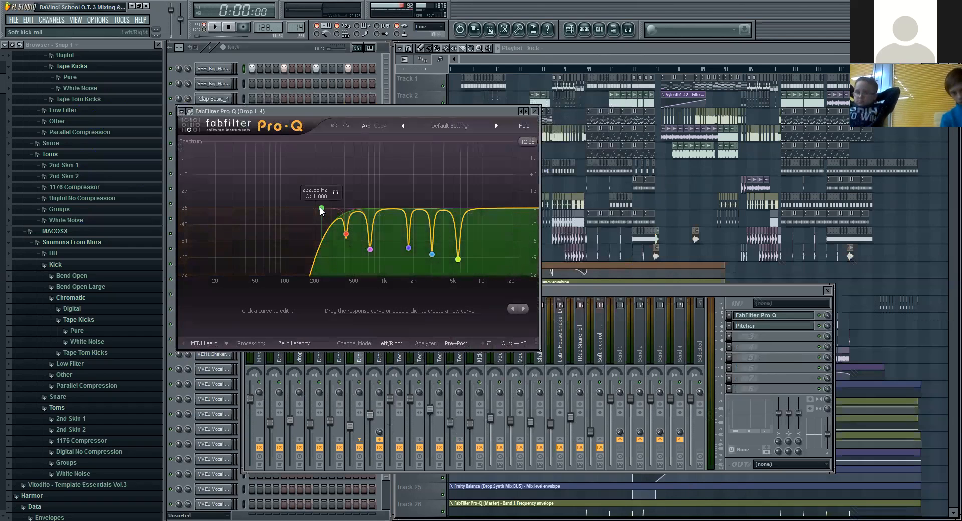
{"action": "left_click", "coordinate": [534, 111]}
Step: Examine the mid/side EQ curve in the Drop L-3 track's FabFilter Pro-Q and close it
{"action": "left_click", "coordinate": [339, 345]}
{"action": "left_click", "coordinate": [772, 316]}
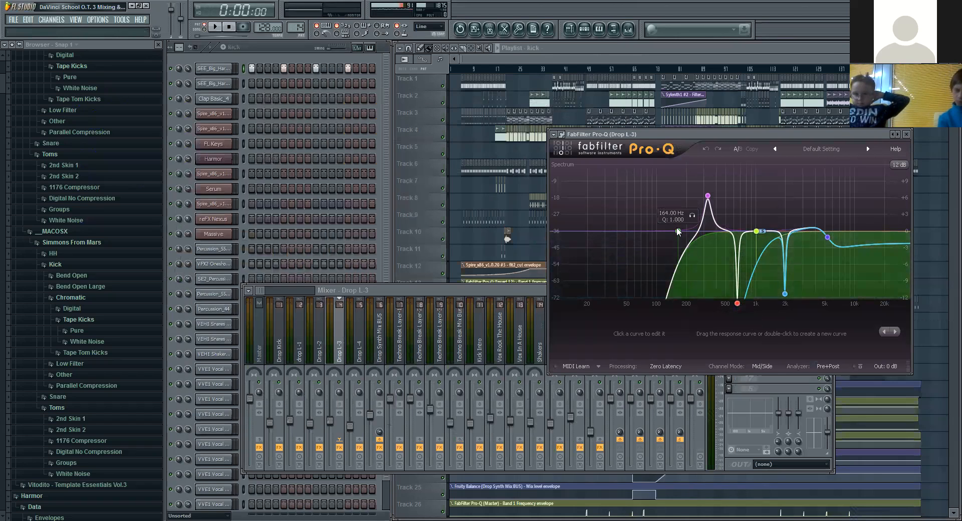
{"action": "left_click_drag", "start_coordinate": [818, 132], "coordinate": [695, 148]}
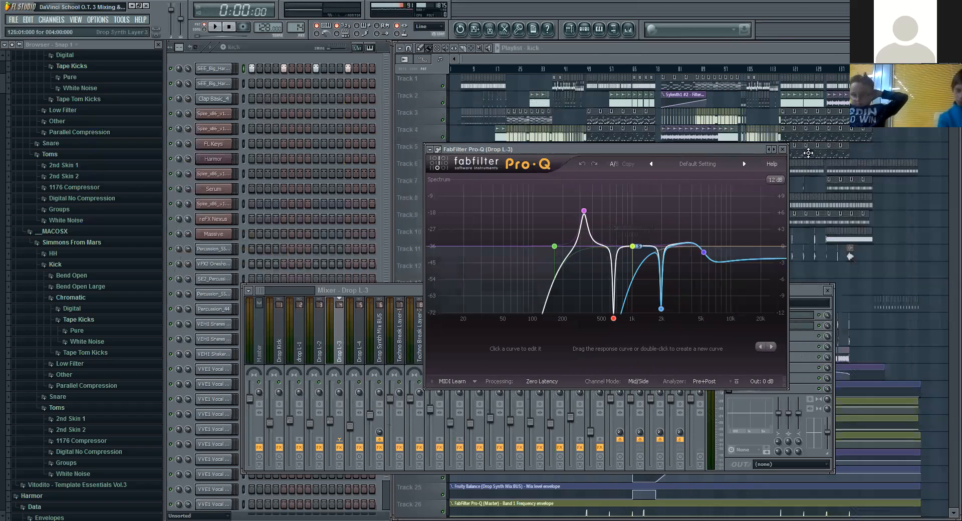
{"action": "left_click", "coordinate": [782, 150]}
Step: Open FabFilter Pro-Q on the Drop L-2 mixer track and examine its EQ curve
{"action": "left_click", "coordinate": [321, 345]}
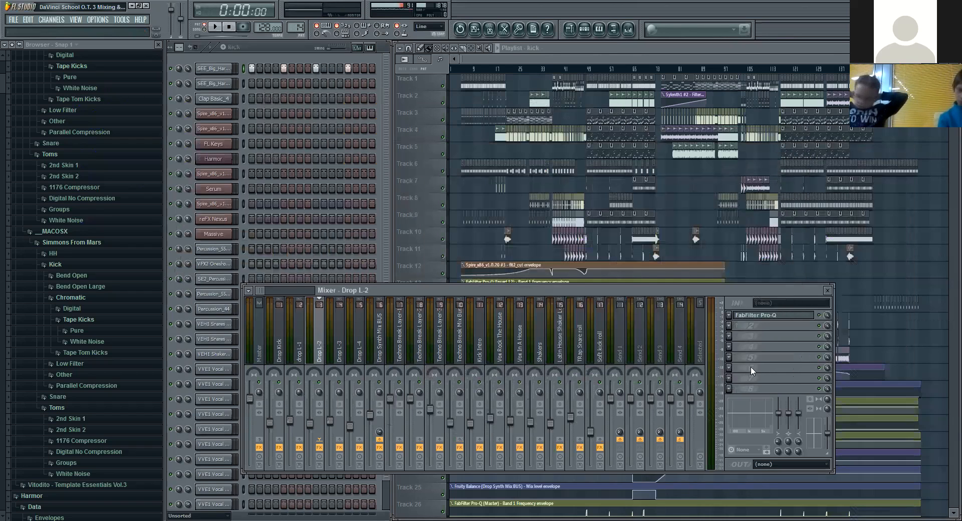
{"action": "left_click", "coordinate": [771, 315]}
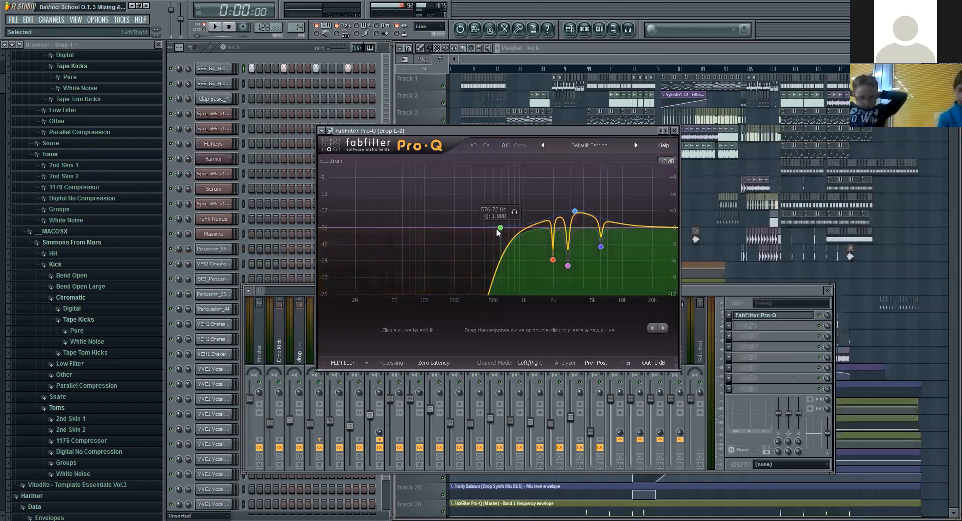
Step: Close the Drop L-2 EQ, examine the FabFilter Pro-Q curve on the drop L-1 track and close it
{"action": "left_click", "coordinate": [674, 130]}
{"action": "left_click", "coordinate": [299, 345]}
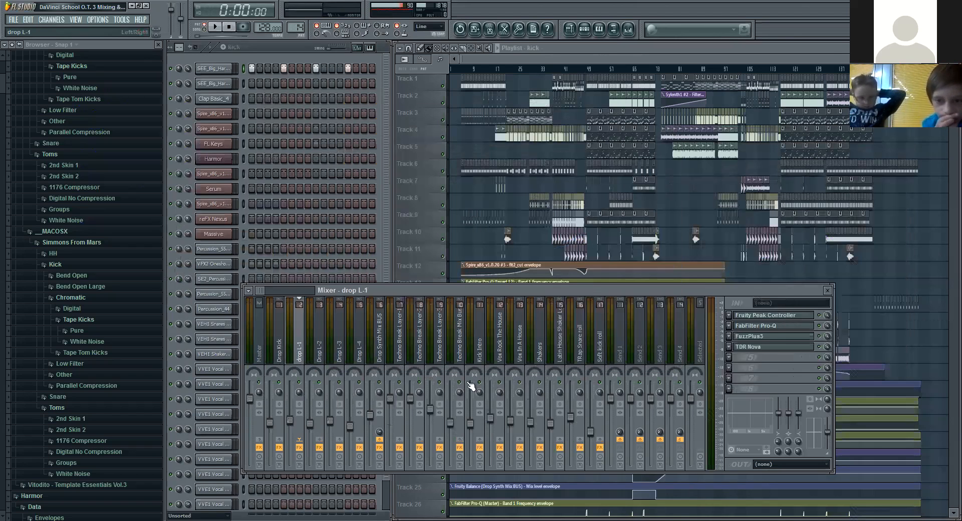
{"action": "left_click", "coordinate": [774, 327]}
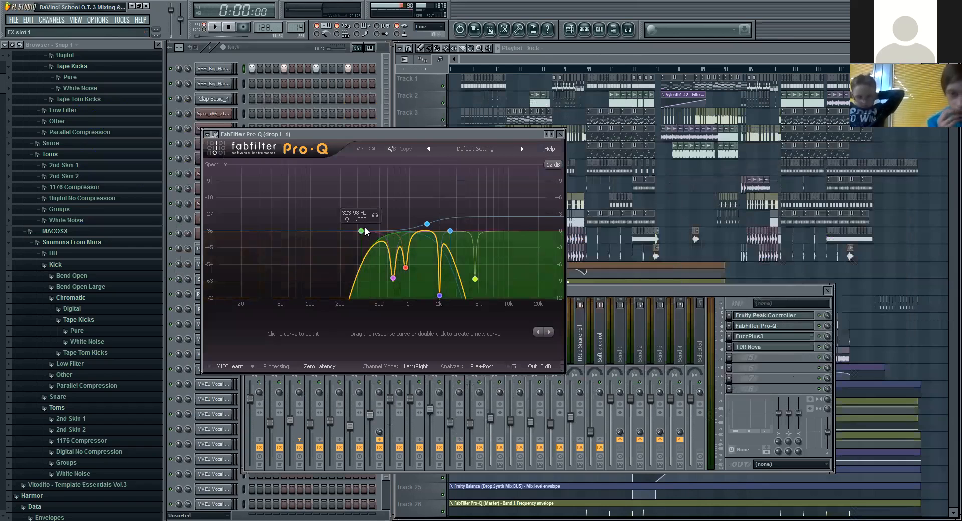
{"action": "left_click", "coordinate": [560, 135]}
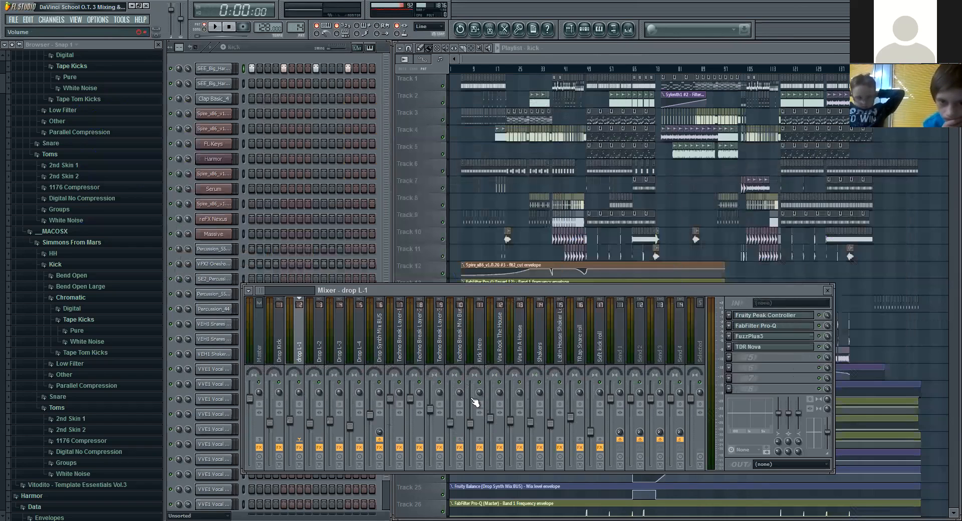
Step: Open FabFilter Pro-Q on the Drop Kick track and inspect its two narrow low-mid notch bands
{"action": "left_click", "coordinate": [370, 354]}
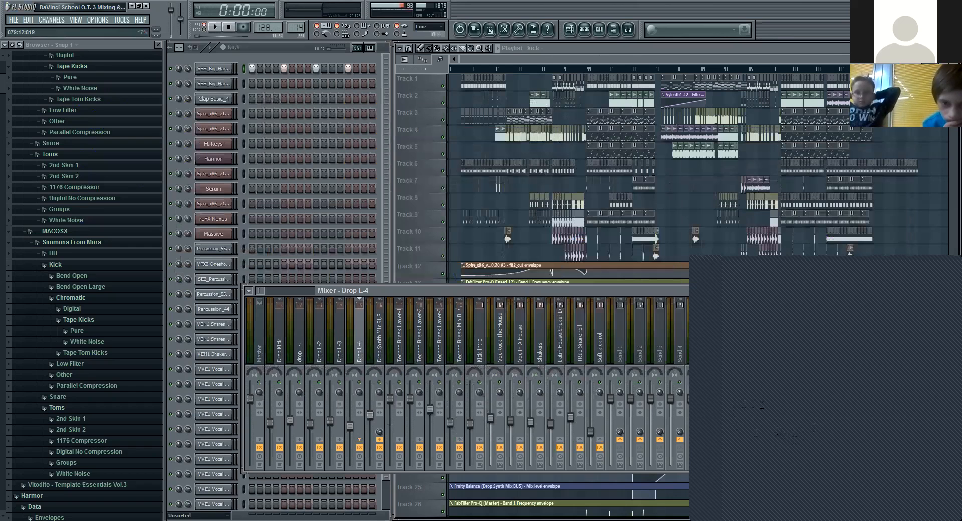
{"action": "left_click", "coordinate": [281, 350]}
{"action": "left_click", "coordinate": [787, 320]}
{"action": "left_click", "coordinate": [784, 320]}
{"action": "left_click", "coordinate": [779, 336]}
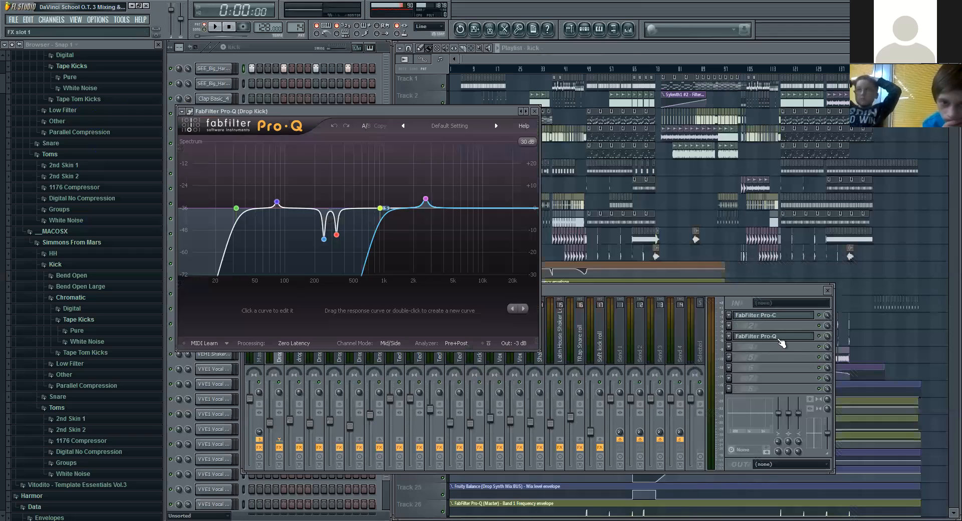
{"action": "left_click", "coordinate": [324, 239]}
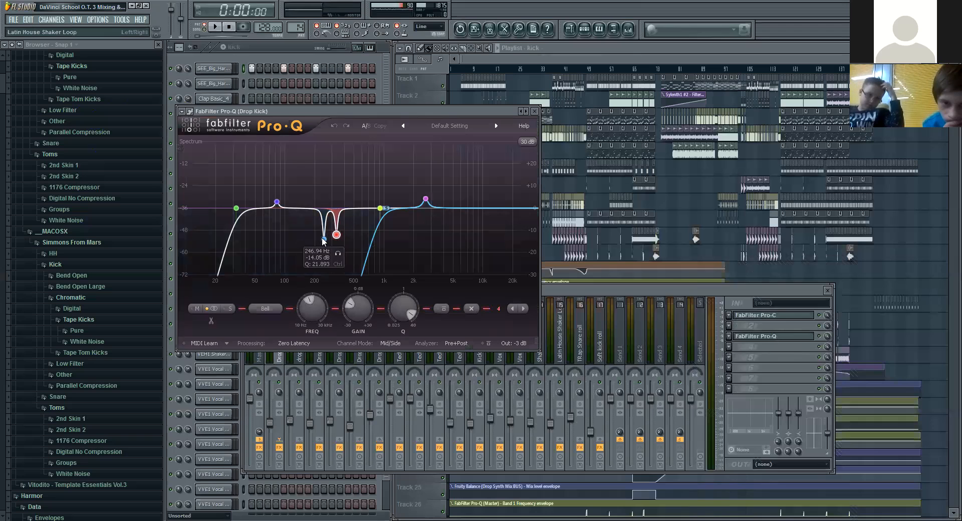
{"action": "left_click", "coordinate": [337, 235]}
Step: Audition the kick with both EQ notches bypassed and re-enabled, then close the EQ and stop playback
{"action": "key", "text": "space"}
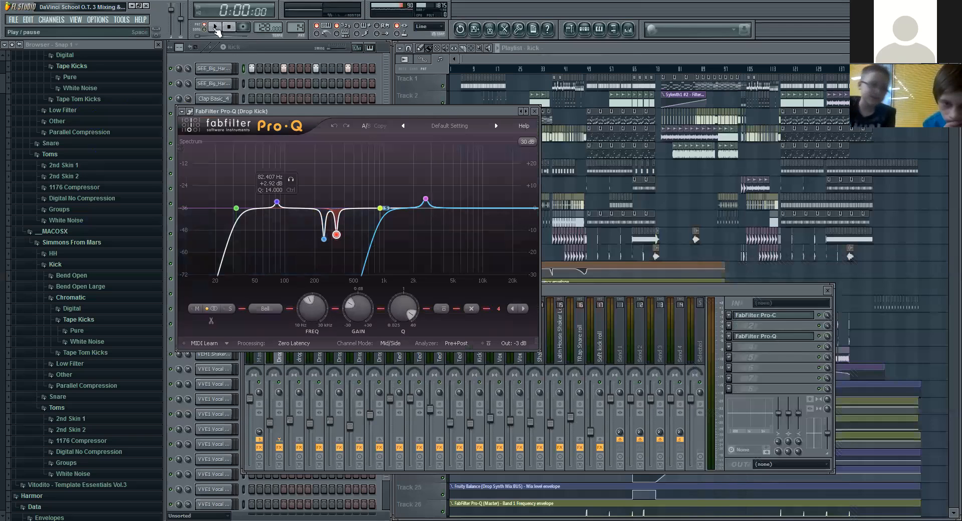
{"action": "left_click", "coordinate": [324, 240]}
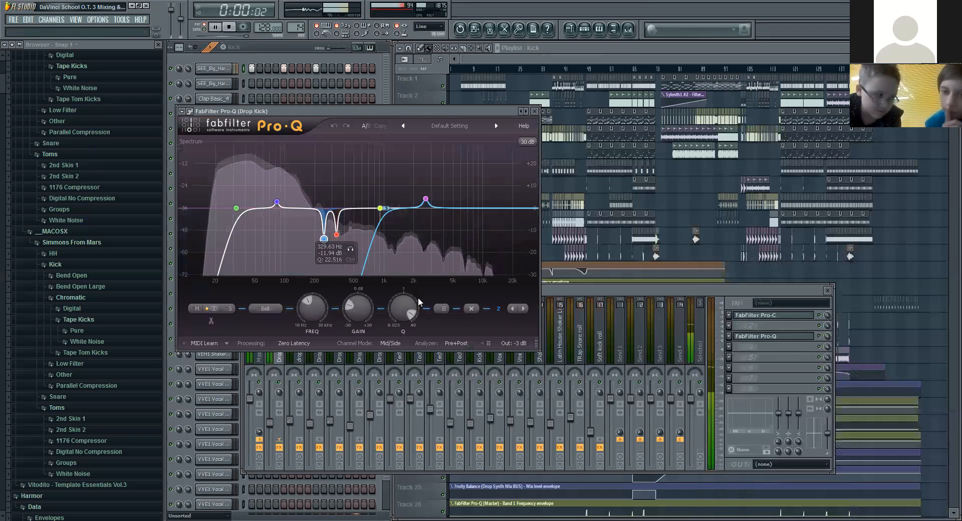
{"action": "left_click", "coordinate": [441, 310]}
{"action": "left_click", "coordinate": [337, 234]}
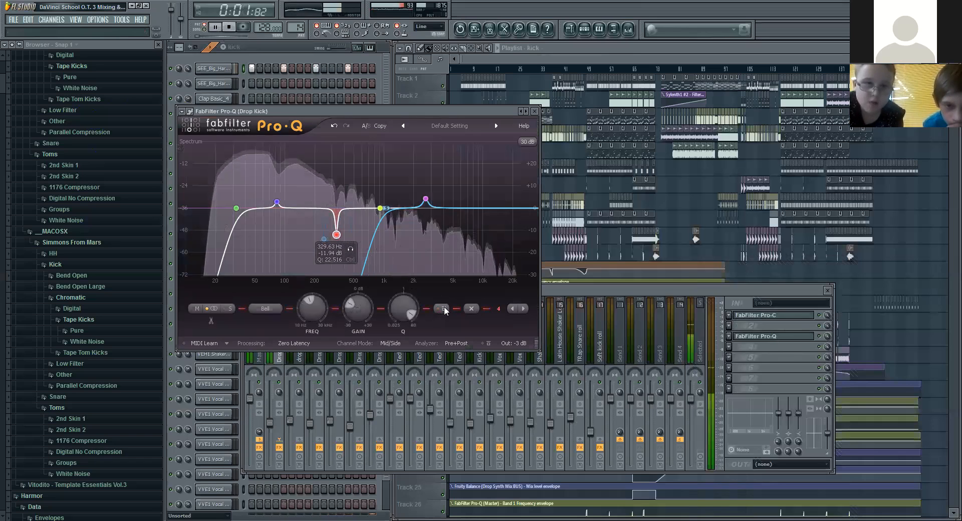
{"action": "left_click", "coordinate": [441, 309]}
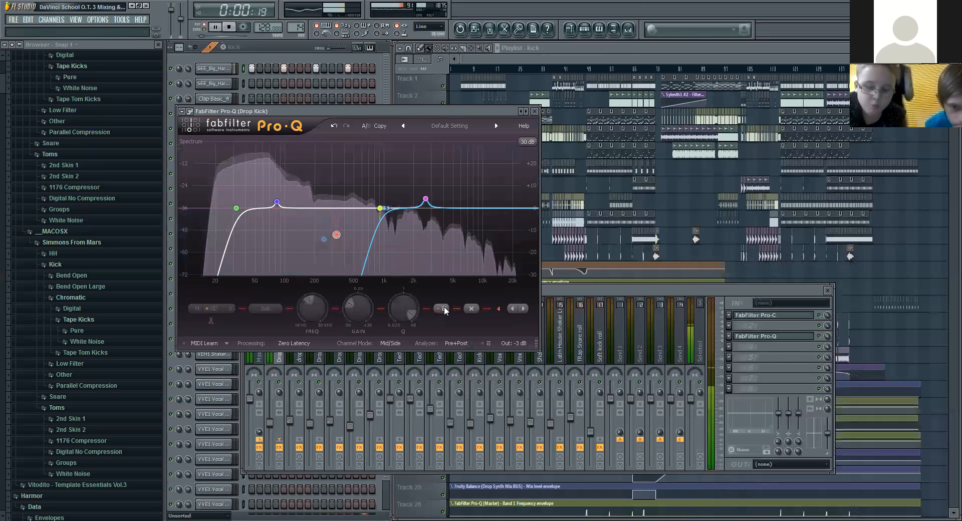
{"action": "left_click", "coordinate": [443, 309]}
{"action": "left_click", "coordinate": [324, 239]}
{"action": "left_click", "coordinate": [441, 309]}
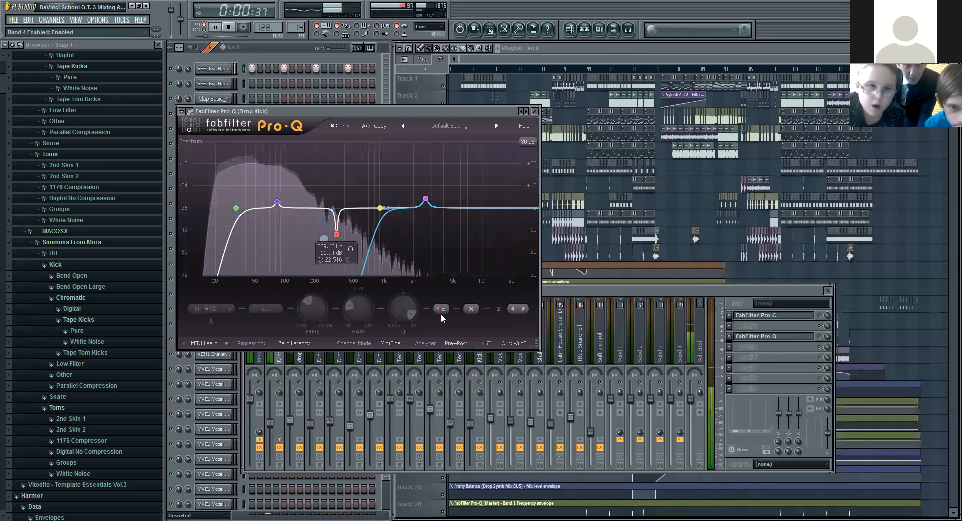
{"action": "left_click", "coordinate": [534, 112]}
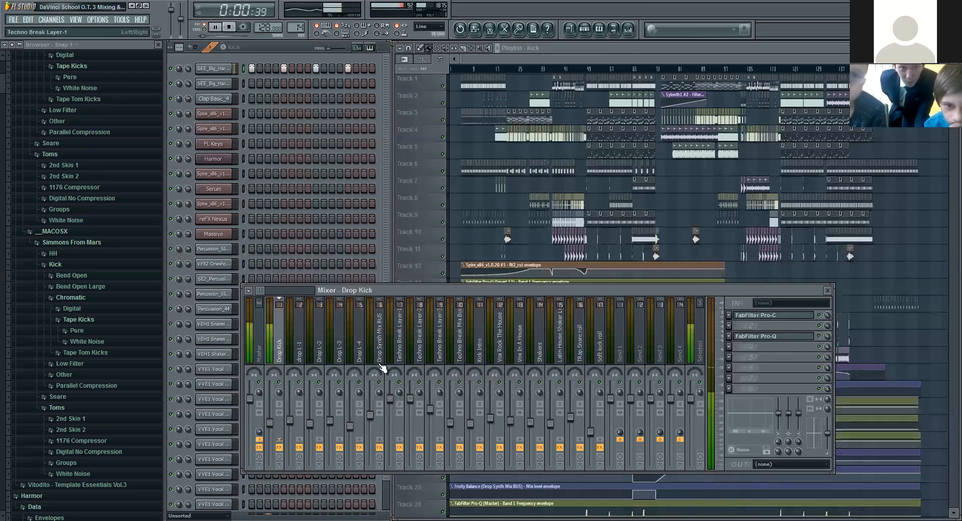
{"action": "key", "text": "space"}
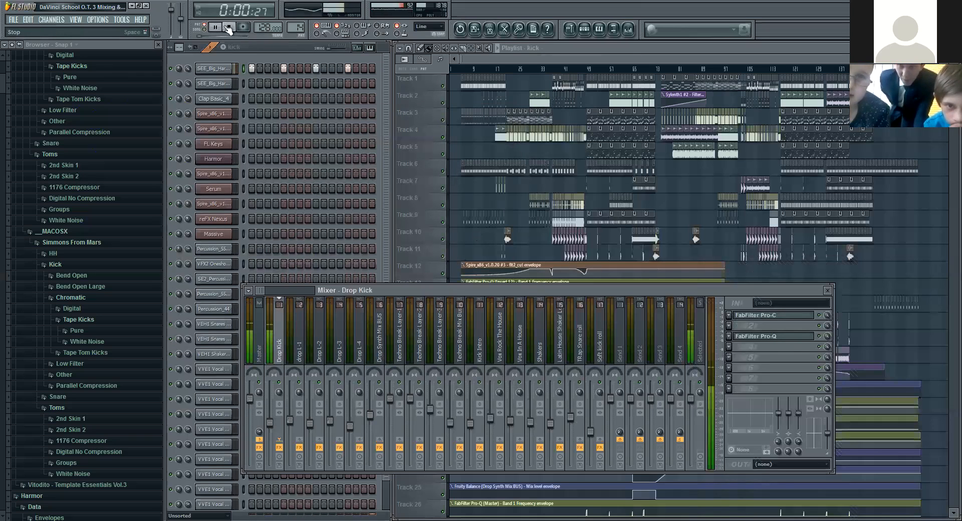
Step: Play the song from the drop and examine the Drop Synth Mix BUS spectrum in FabFilter Pro-Q, then stop playback
{"action": "left_click", "coordinate": [588, 69]}
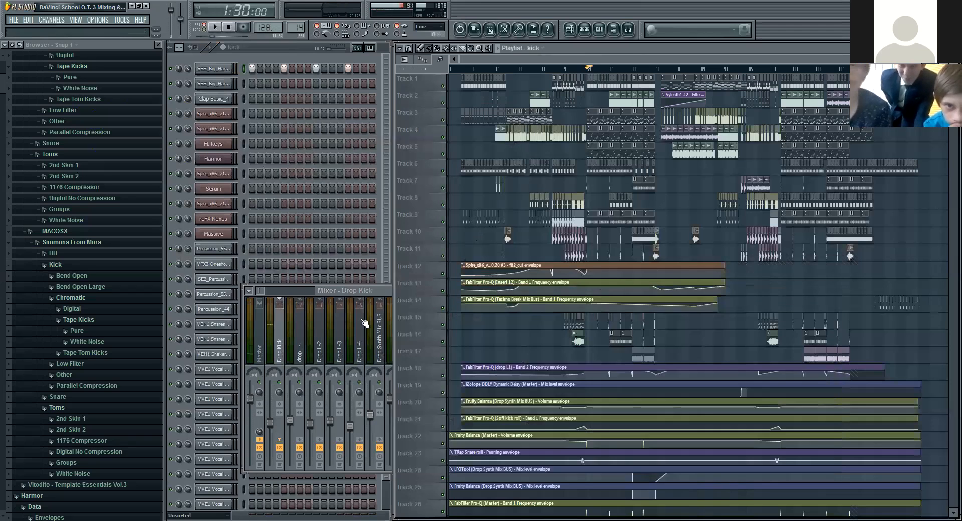
{"action": "left_click", "coordinate": [374, 291]}
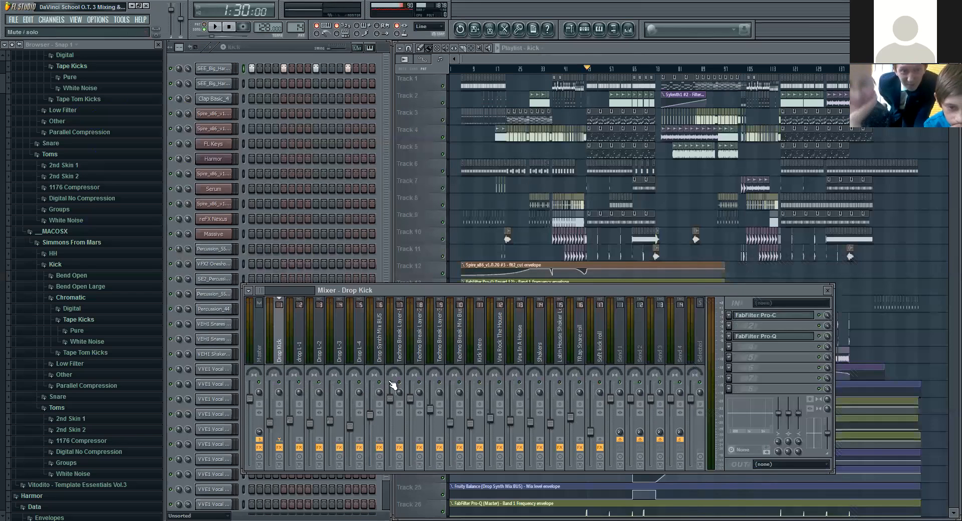
{"action": "key", "text": "space"}
{"action": "left_click", "coordinate": [379, 341]}
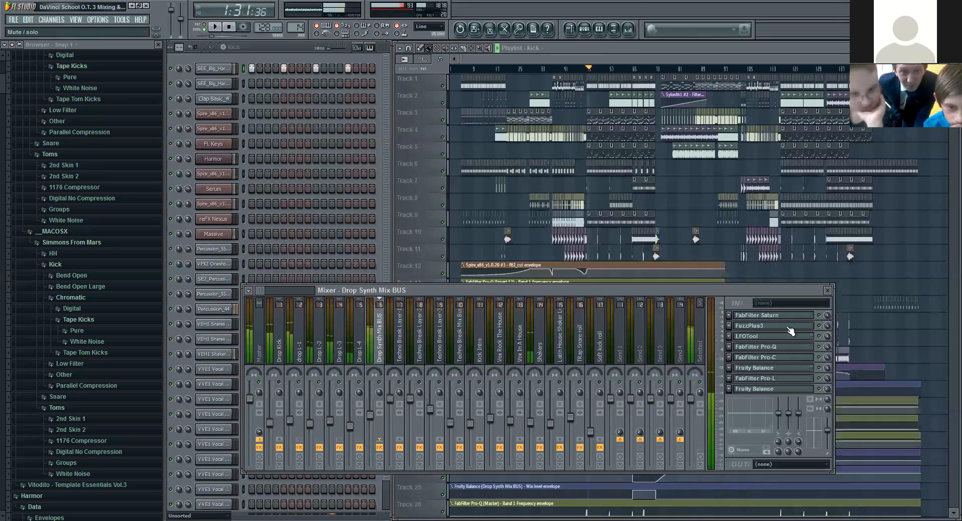
{"action": "left_click", "coordinate": [771, 347]}
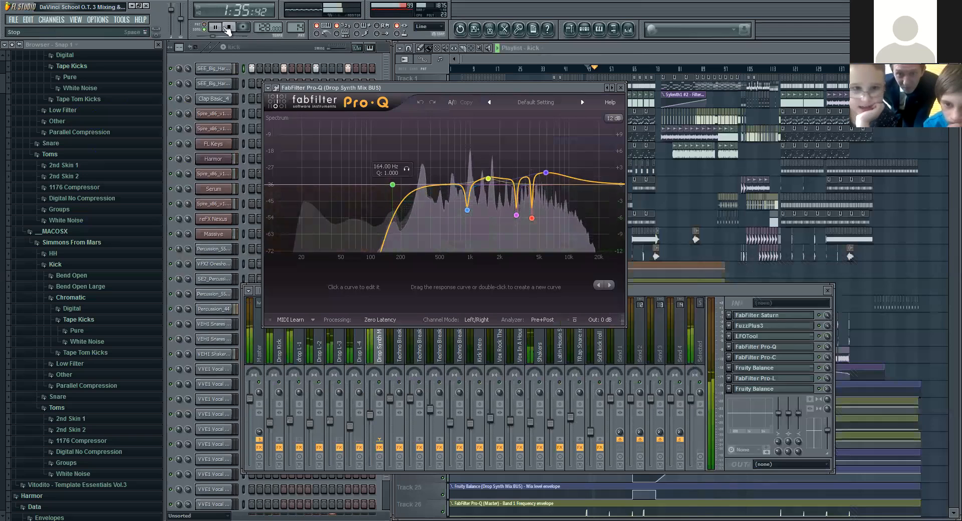
{"action": "key", "text": "space"}
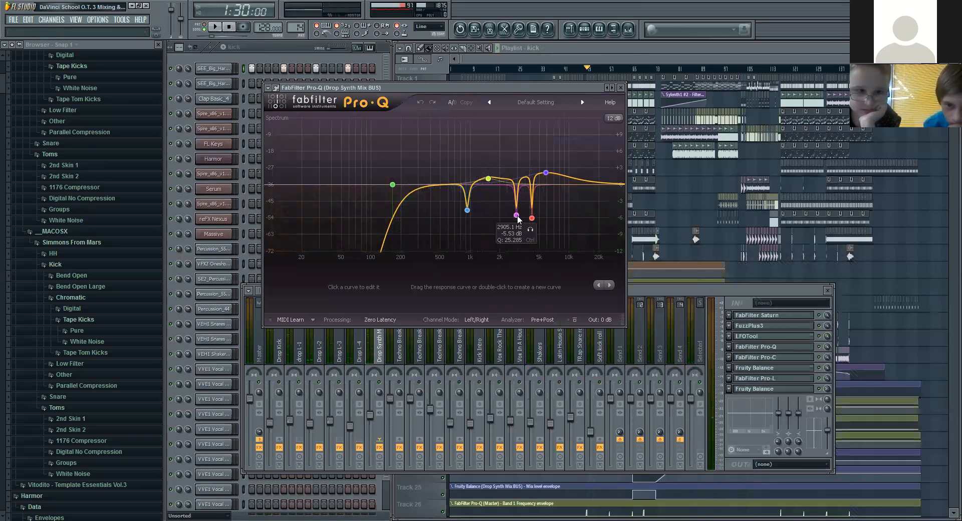
Step: Audition the drop while bypassing the three notch bands of the Drop Synth Mix BUS EQ one by one
{"action": "left_click", "coordinate": [467, 210]}
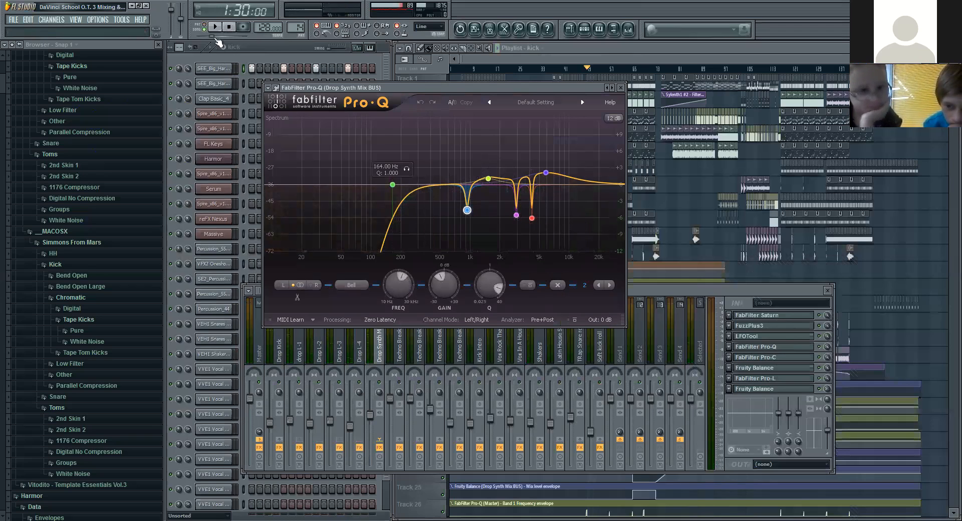
{"action": "left_click", "coordinate": [215, 27]}
{"action": "left_click", "coordinate": [528, 285]}
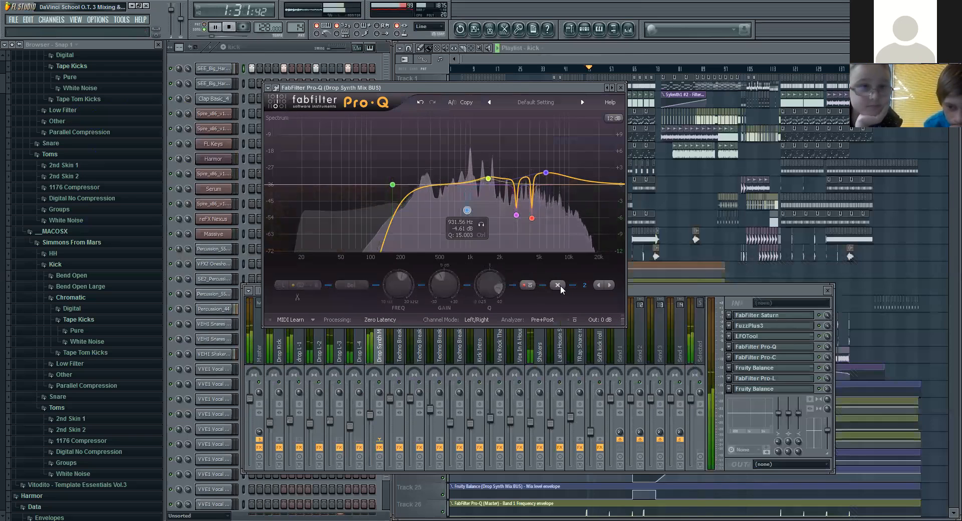
{"action": "left_click", "coordinate": [516, 215]}
{"action": "left_click", "coordinate": [528, 284]}
{"action": "left_click", "coordinate": [532, 218]}
{"action": "left_click", "coordinate": [528, 285]}
{"action": "key", "text": "space"}
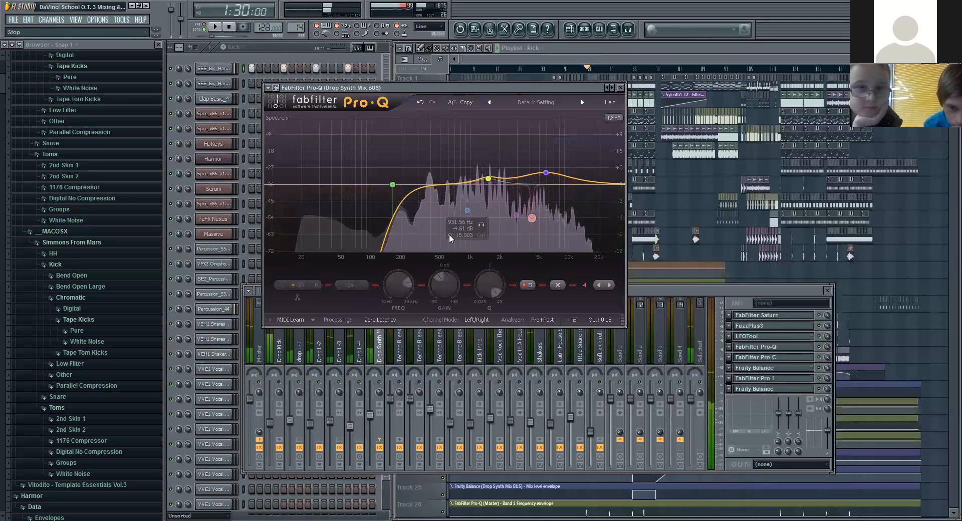
Step: Re-enable the three notch bands in the bus EQ and play the drop again for comparison
{"action": "left_click", "coordinate": [528, 285]}
{"action": "left_click", "coordinate": [516, 215]}
{"action": "left_click", "coordinate": [528, 285]}
{"action": "left_click", "coordinate": [467, 210]}
{"action": "left_click", "coordinate": [528, 284]}
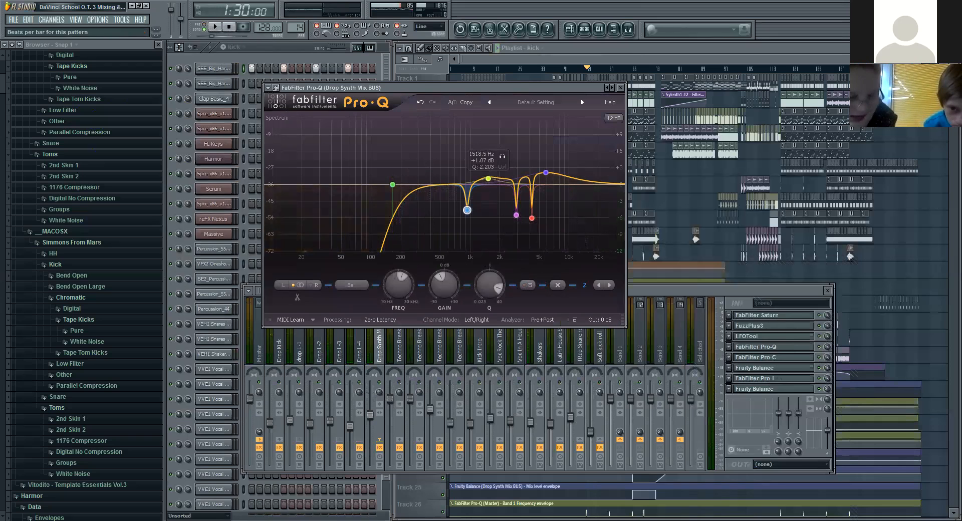
{"action": "left_click", "coordinate": [216, 27]}
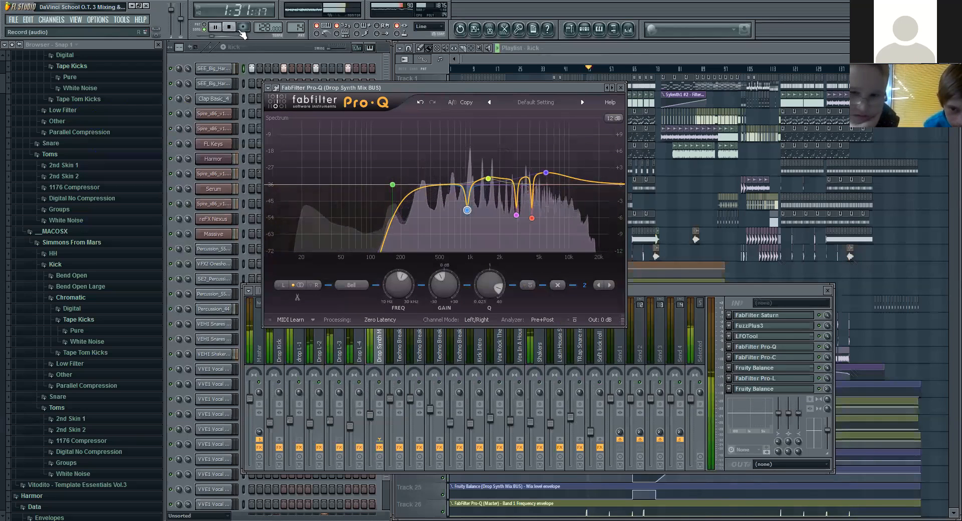
{"action": "left_click", "coordinate": [234, 28]}
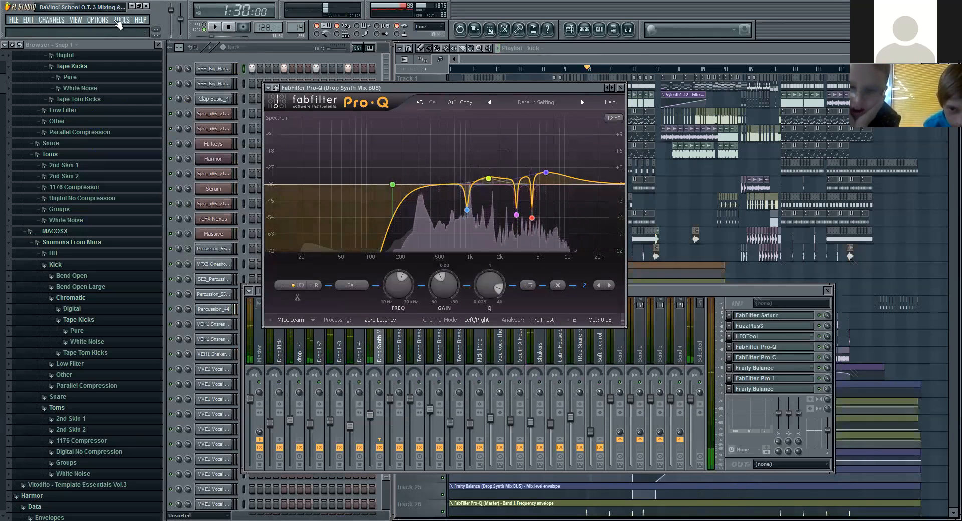
Step: Set the audio buffer length to 3280smp (75ms) and its offset to 82% in the audio settings, and test playback
{"action": "left_click", "coordinate": [96, 20]}
{"action": "left_click", "coordinate": [116, 48]}
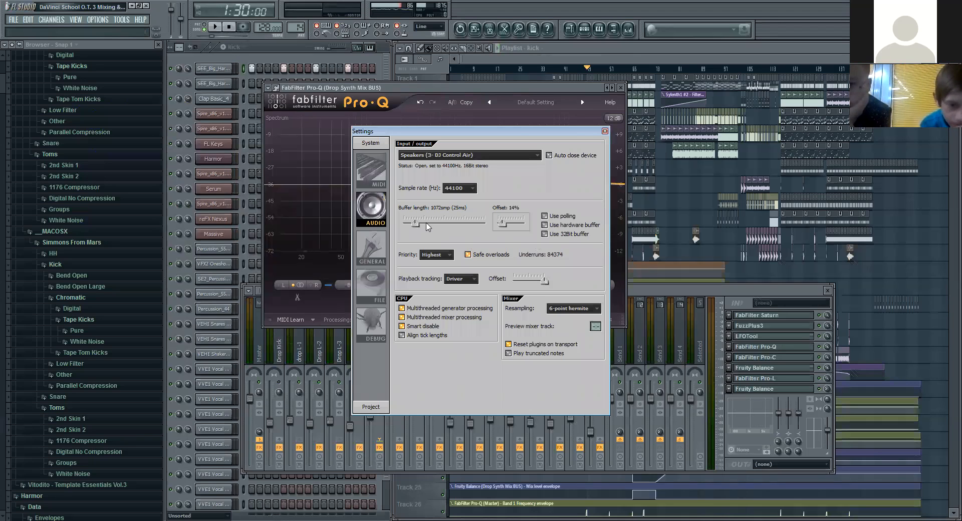
{"action": "left_click_drag", "start_coordinate": [415, 223], "coordinate": [436, 224]}
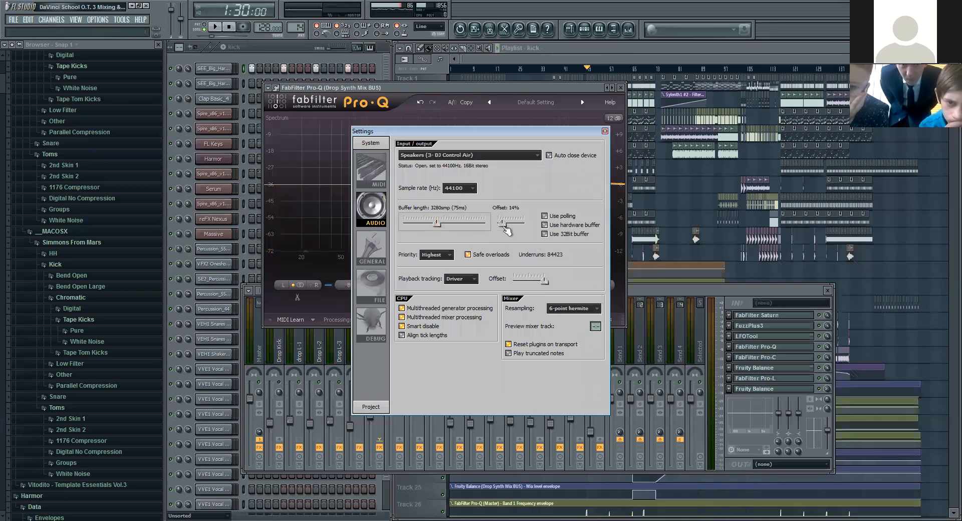
{"action": "left_click_drag", "start_coordinate": [502, 228], "coordinate": [521, 224]}
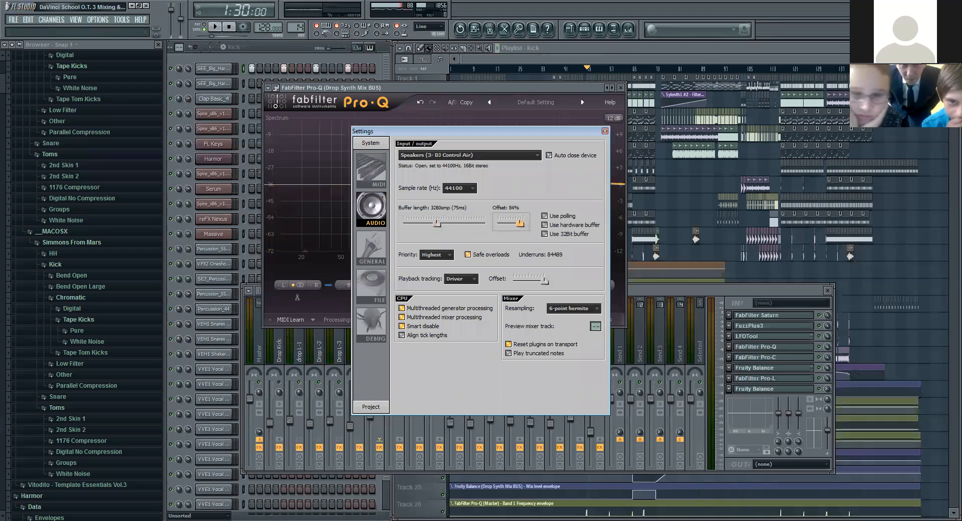
{"action": "left_click", "coordinate": [217, 28]}
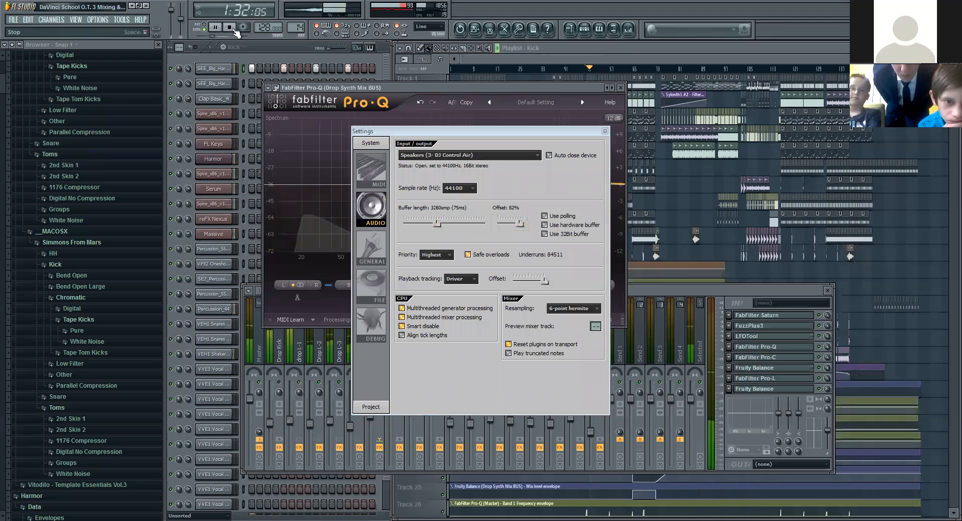
{"action": "left_click", "coordinate": [230, 28]}
Step: Set the audio buffer length to 1072smp (25ms) and its offset to 22%, test playback and close the settings
{"action": "left_click_drag", "start_coordinate": [437, 224], "coordinate": [421, 224]}
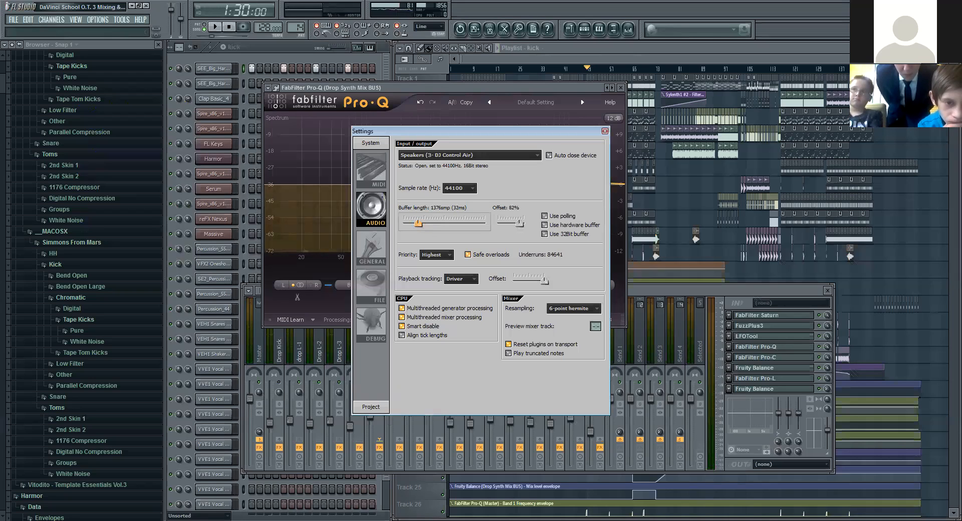
{"action": "left_click_drag", "start_coordinate": [416, 224], "coordinate": [415, 223]}
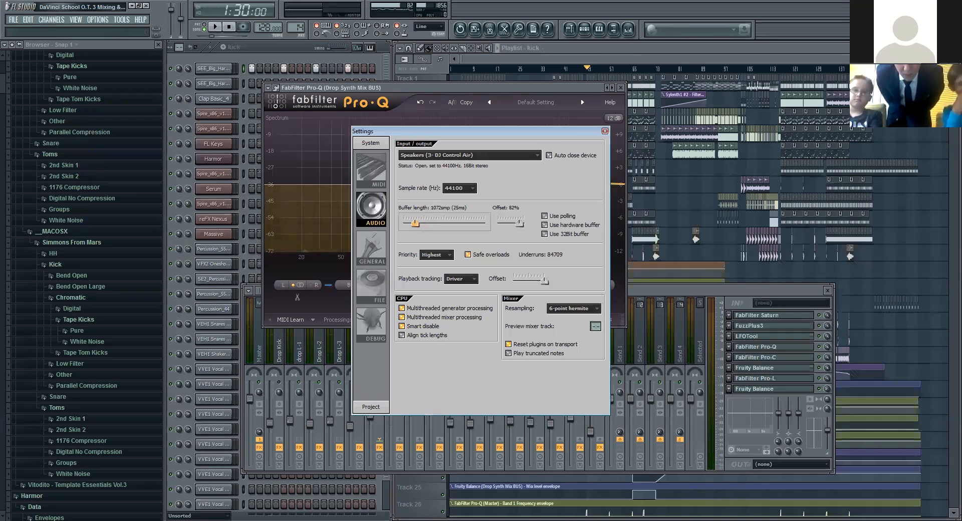
{"action": "left_click_drag", "start_coordinate": [520, 224], "coordinate": [503, 229]}
{"action": "left_click", "coordinate": [216, 28]}
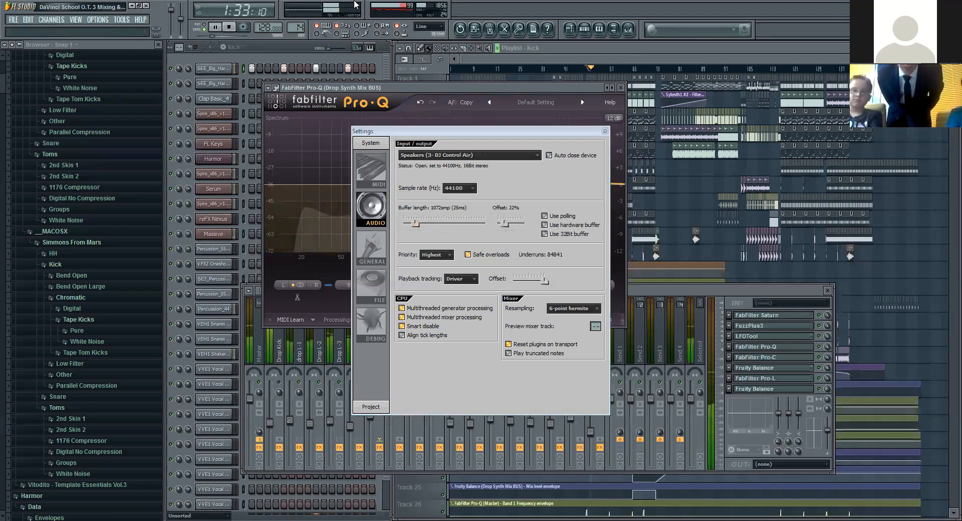
{"action": "left_click", "coordinate": [604, 132]}
{"action": "key", "text": "space"}
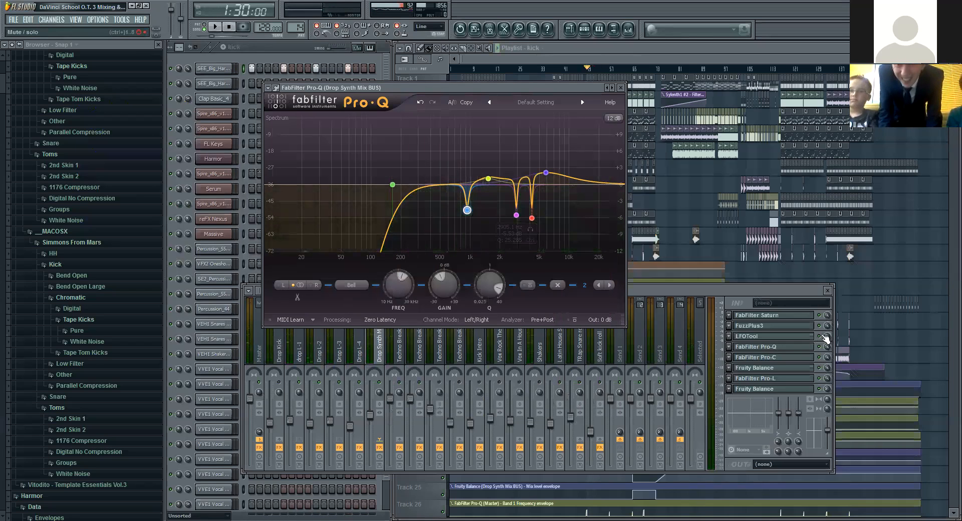
Step: Review the effect chains of the Drop L-4, Drop L-3, Drop L-2 and drop L-1 mixer tracks
{"action": "left_click", "coordinate": [344, 381]}
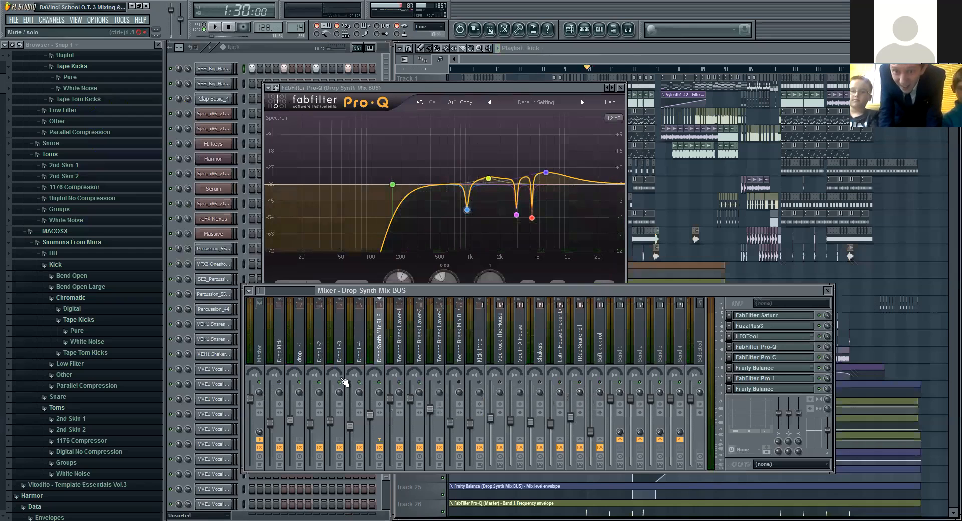
{"action": "left_click", "coordinate": [361, 356]}
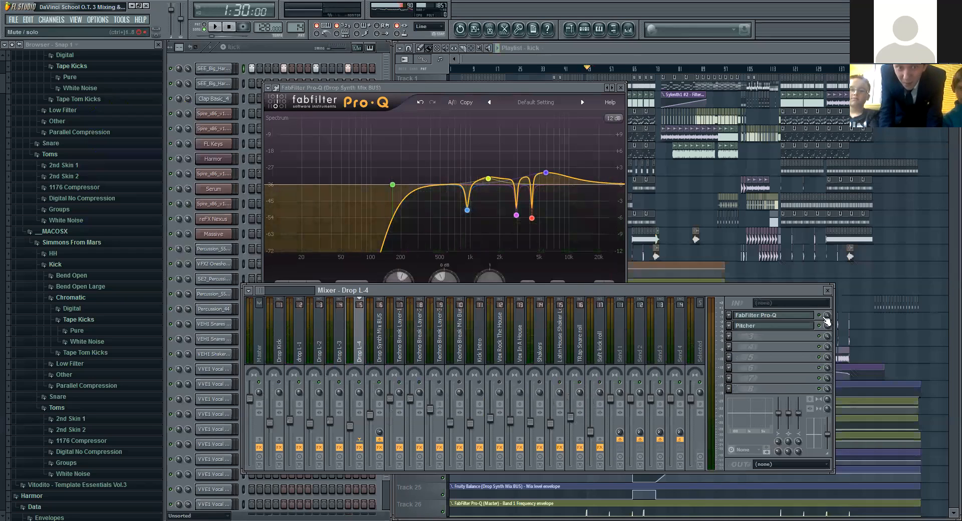
{"action": "left_click", "coordinate": [339, 345]}
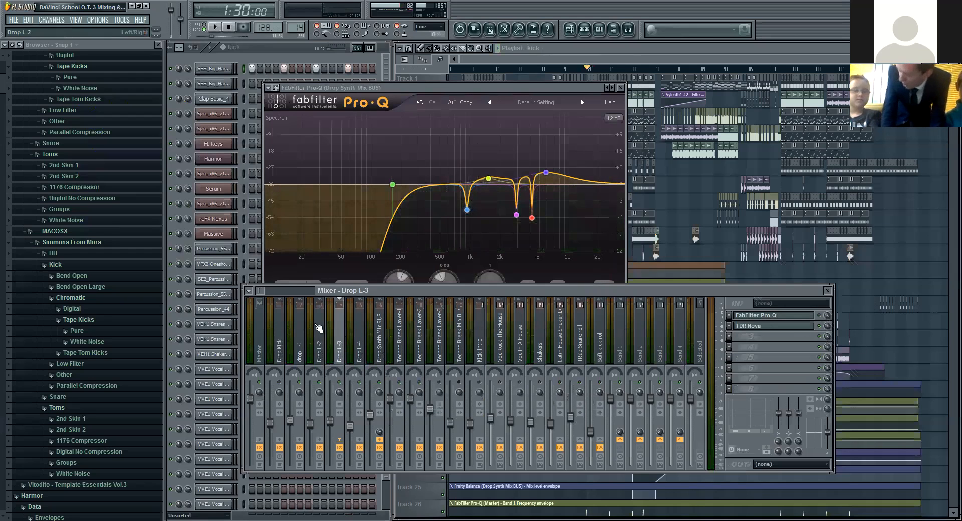
{"action": "left_click", "coordinate": [320, 337]}
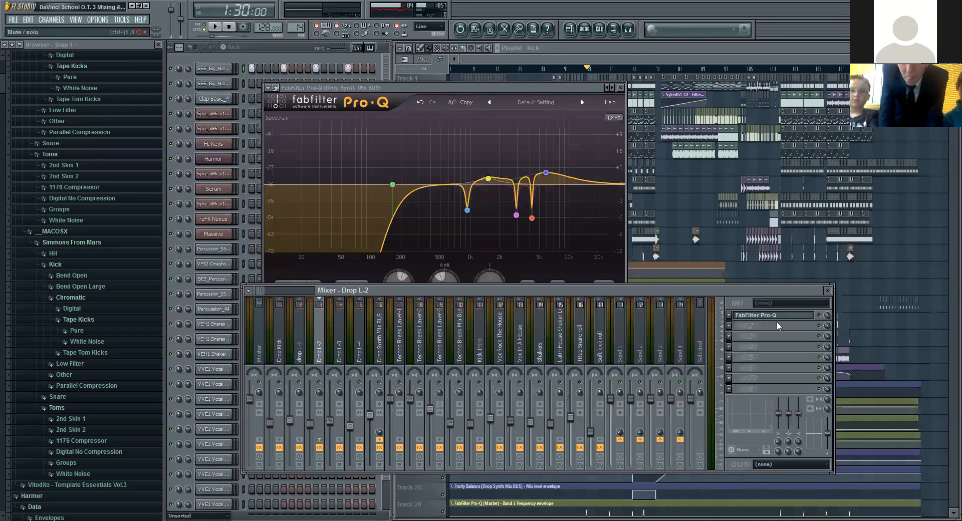
{"action": "left_click", "coordinate": [302, 338]}
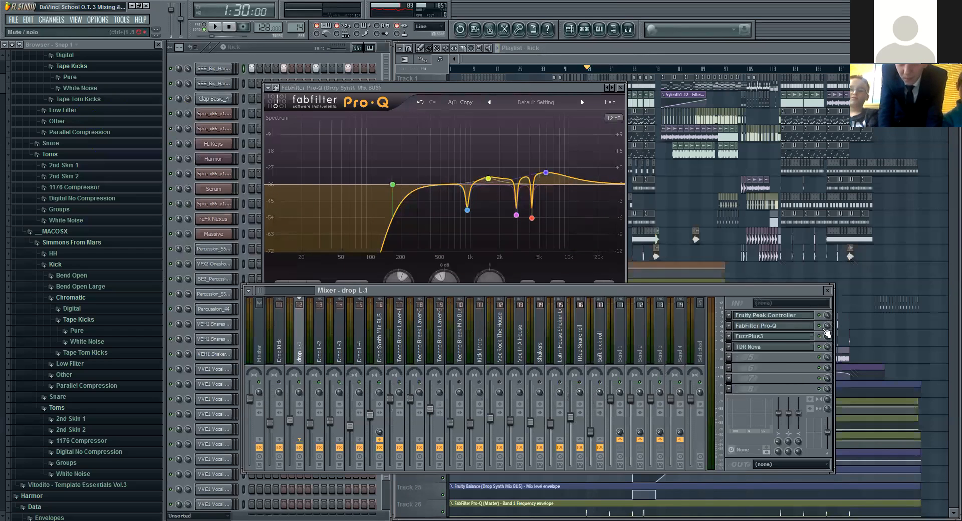
Step: Play the drop twice while showing the Drop Synth Mix BUS effect chain, stopping playback each time
{"action": "left_click", "coordinate": [214, 27]}
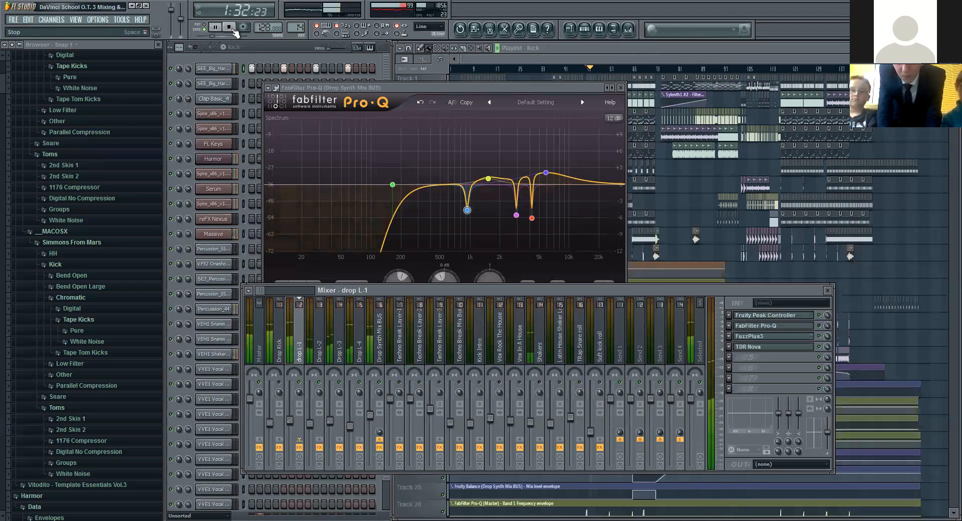
{"action": "left_click", "coordinate": [380, 343]}
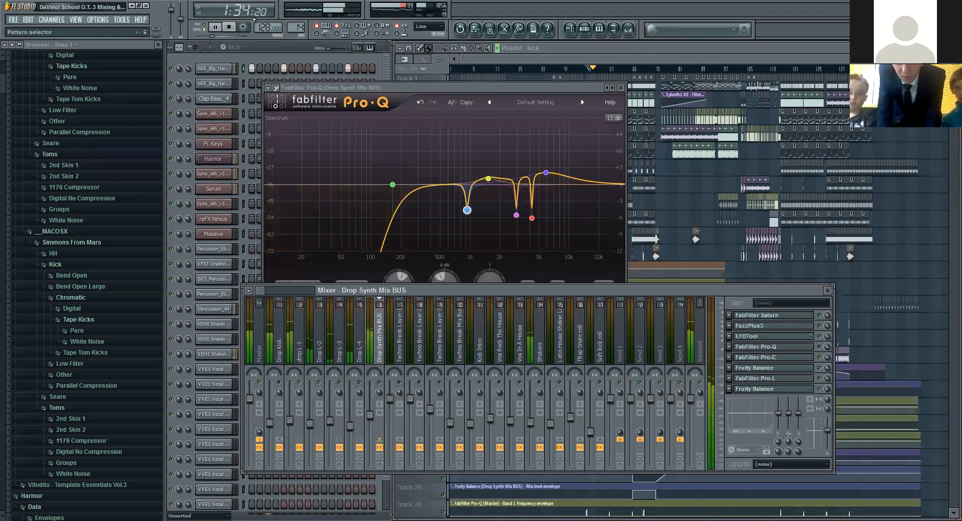
{"action": "left_click", "coordinate": [232, 31]}
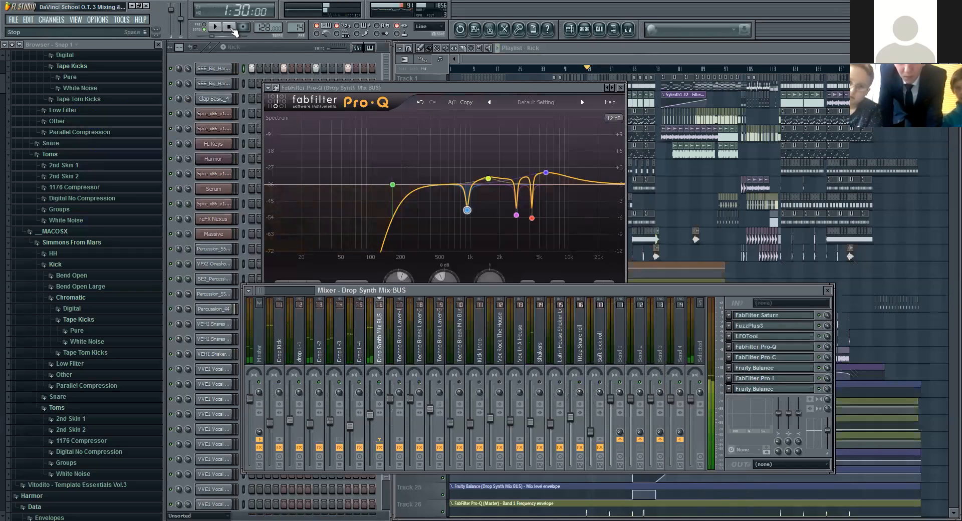
{"action": "left_click", "coordinate": [217, 28]}
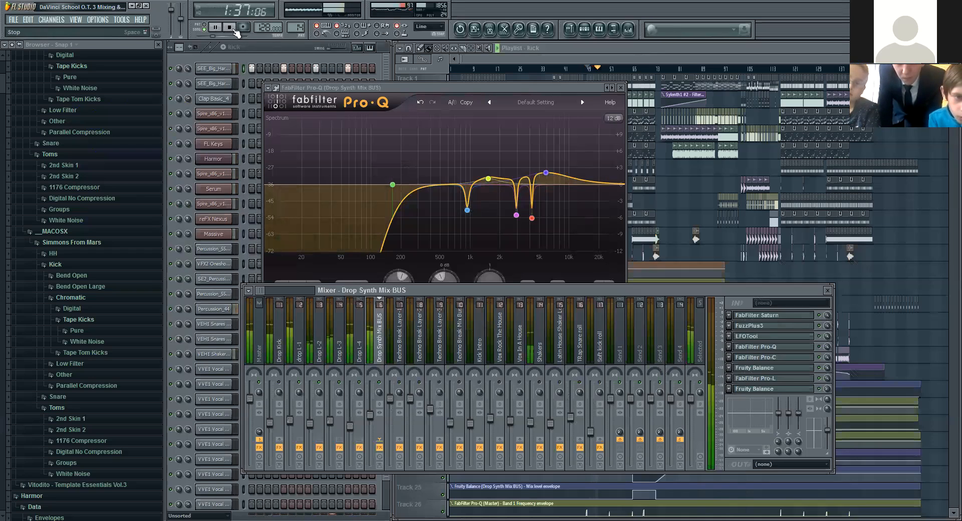
{"action": "left_click", "coordinate": [233, 30]}
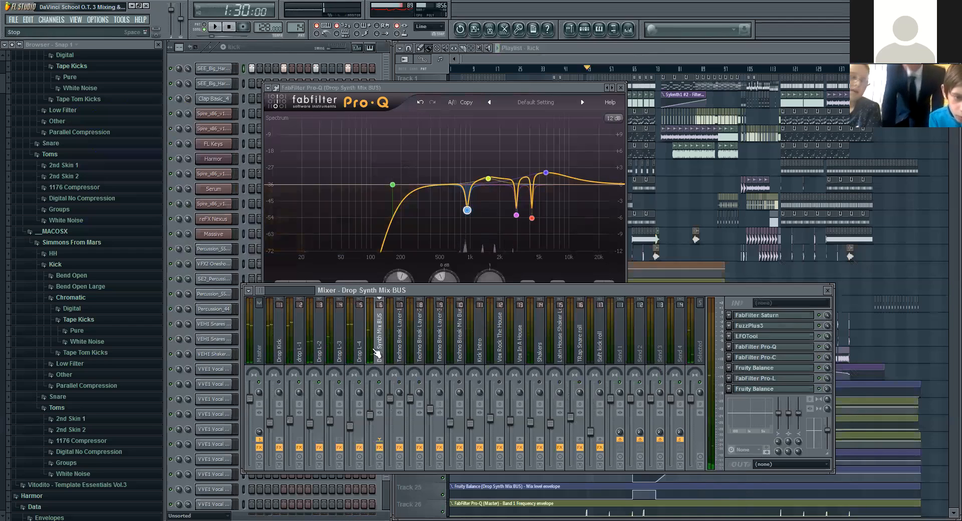
Step: Compare the inserts on the four individual drop synth layers again, from Drop L-4 back to drop L-1
{"action": "left_click", "coordinate": [359, 343]}
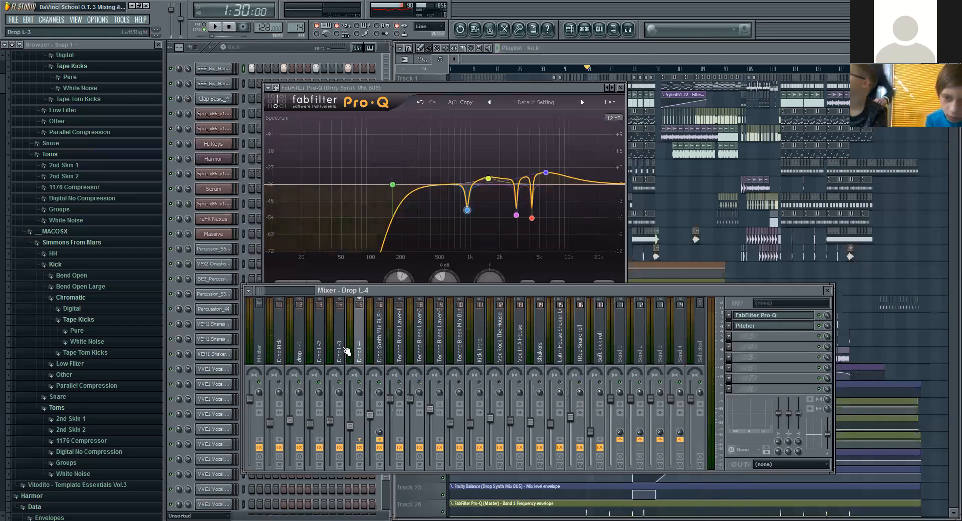
{"action": "left_click", "coordinate": [341, 347]}
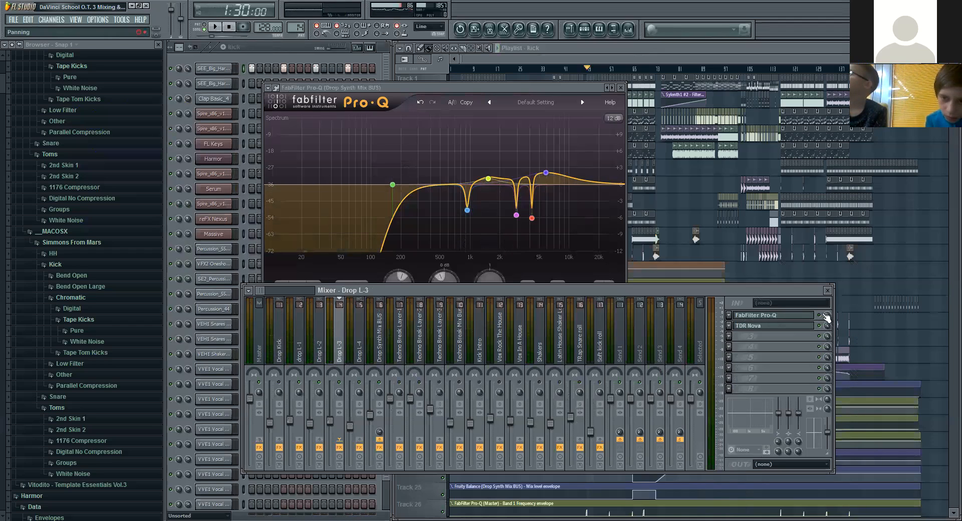
{"action": "left_click", "coordinate": [313, 334]}
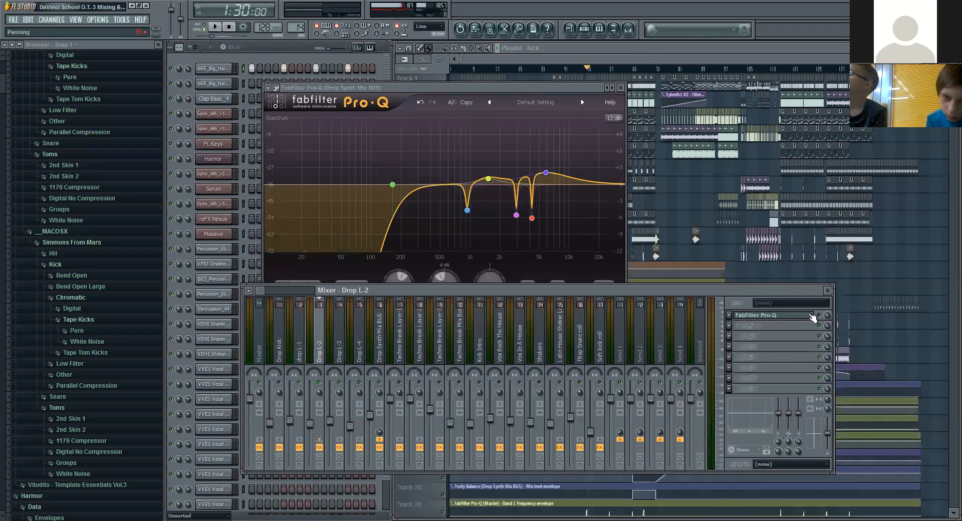
{"action": "left_click", "coordinate": [299, 335]}
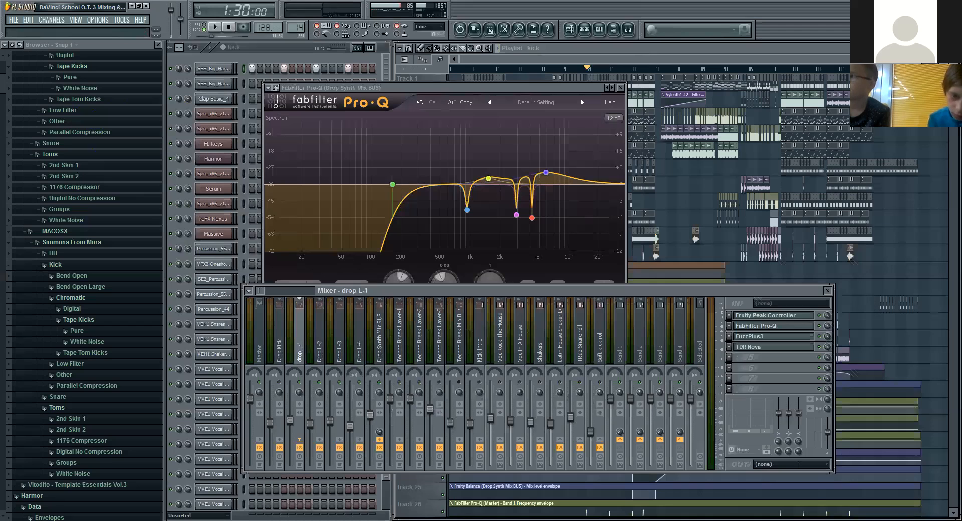
Step: Inspect the two boost bands in the Drop Synth Mix BUS Pro-Q, the one at 5800 Hz and the one near 1.5 kHz
{"action": "mouse_move", "coordinate": [548, 175]}
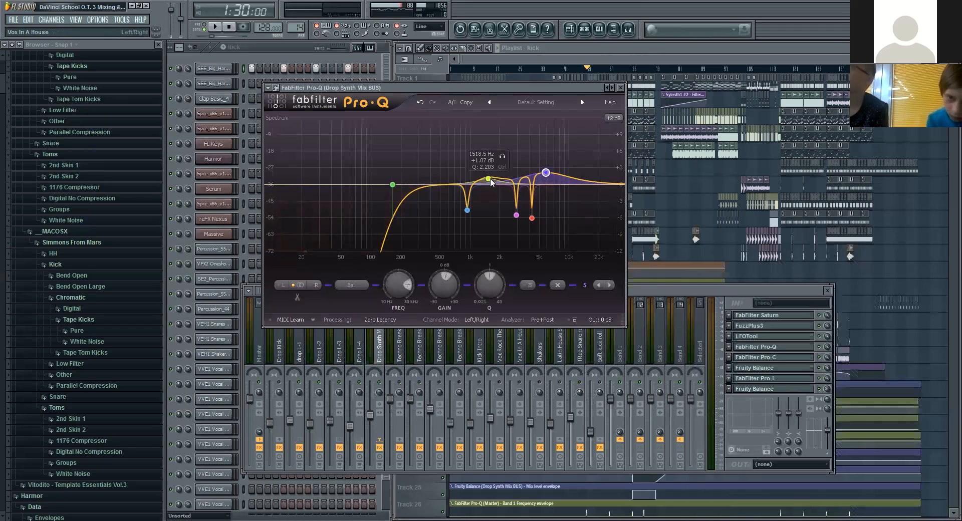
{"action": "left_click", "coordinate": [545, 172]}
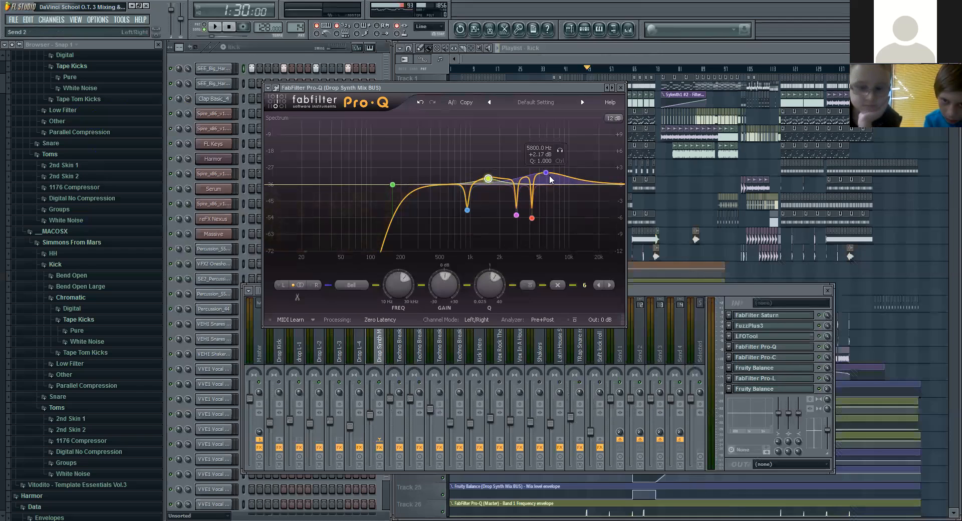
{"action": "left_click", "coordinate": [489, 178]}
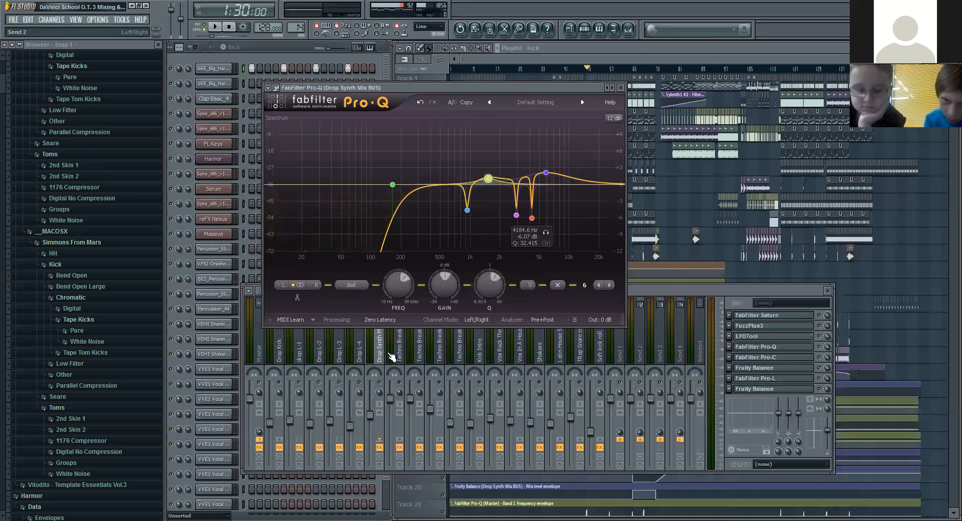
Step: Examine the FabFilter Pro-Q curves of Drop L-4, Drop L-3 and Drop L-2 one after another, closing each window
{"action": "left_click", "coordinate": [365, 359]}
{"action": "left_click", "coordinate": [774, 317]}
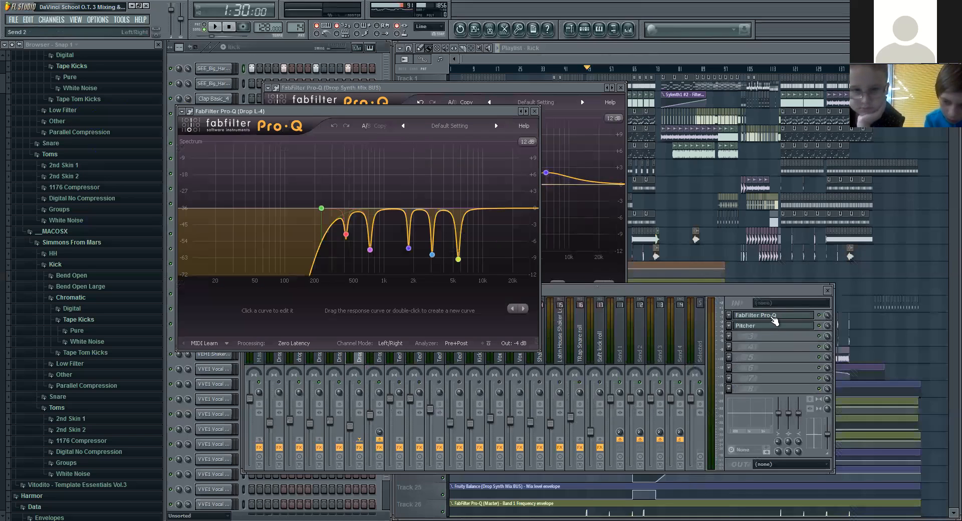
{"action": "left_click", "coordinate": [773, 317]}
{"action": "left_click", "coordinate": [339, 359]}
{"action": "left_click", "coordinate": [784, 317]}
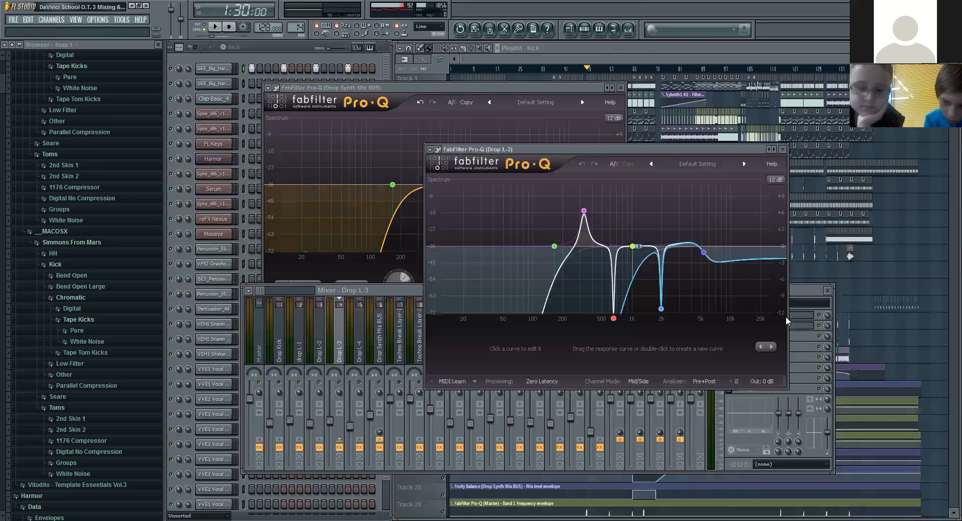
{"action": "left_click", "coordinate": [583, 210]}
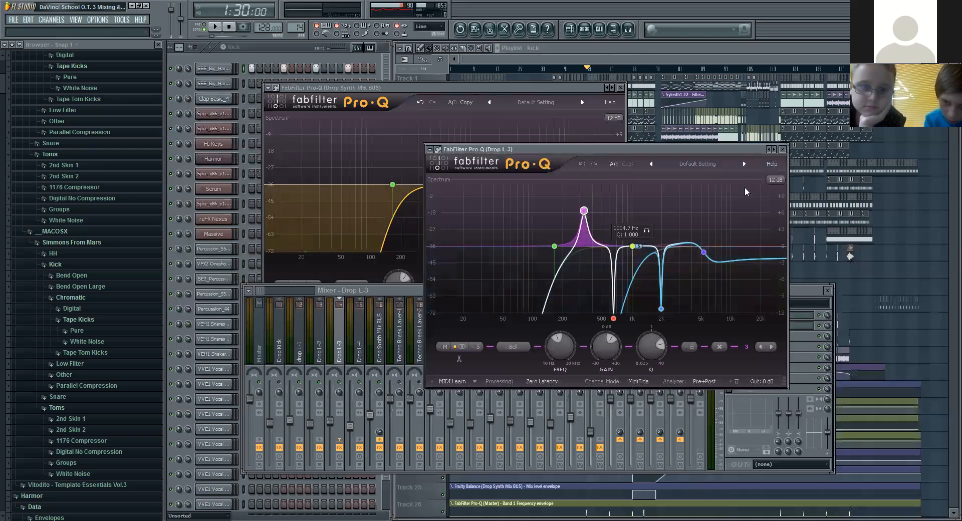
{"action": "left_click", "coordinate": [782, 149]}
{"action": "left_click", "coordinate": [321, 348]}
{"action": "left_click", "coordinate": [801, 318]}
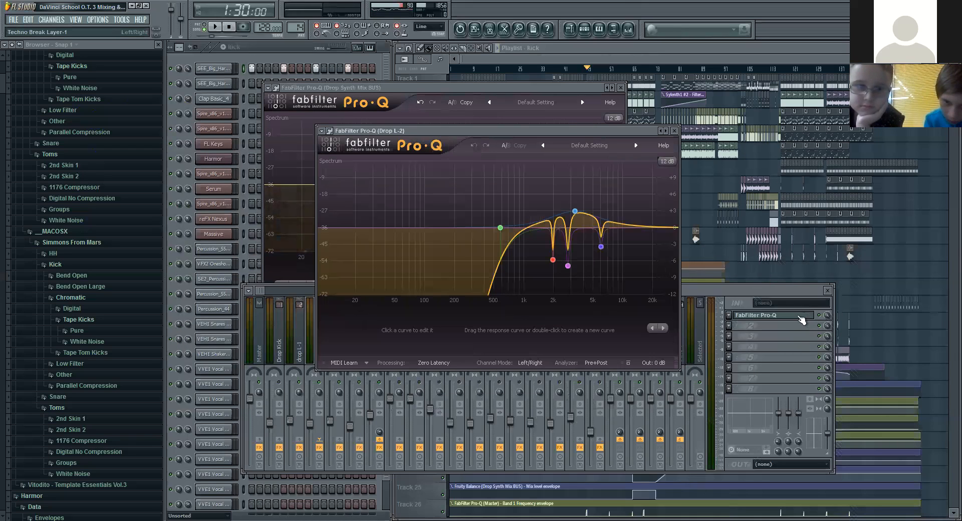
{"action": "left_click", "coordinate": [674, 130]}
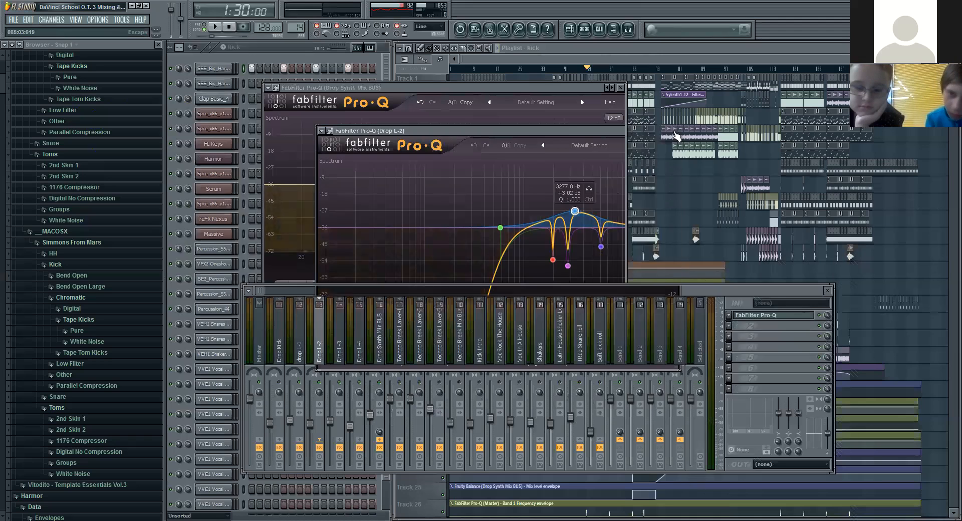
Step: Check the boosts at 1518.5 Hz and 5800 Hz in the Drop Synth Mix BUS EQ and close its window
{"action": "left_click", "coordinate": [304, 335]}
{"action": "left_click", "coordinate": [488, 179]}
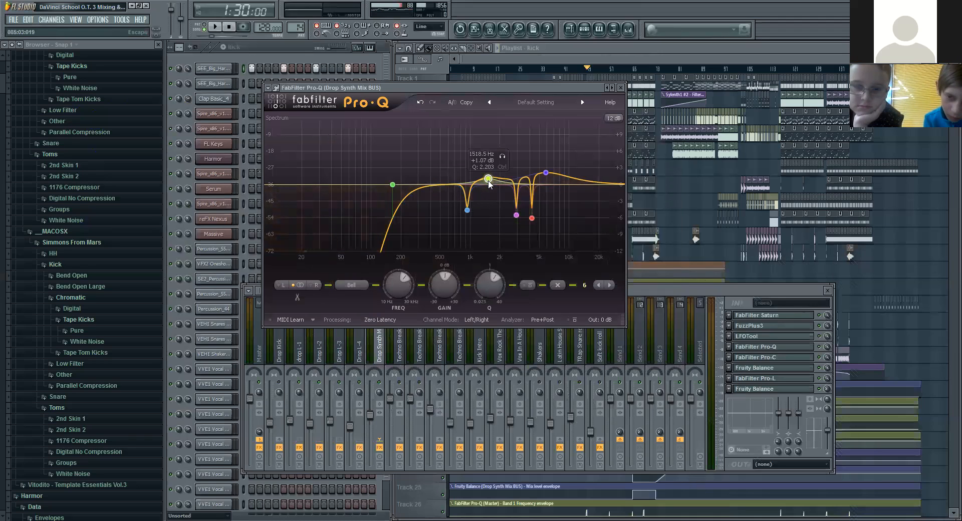
{"action": "left_click", "coordinate": [546, 172]}
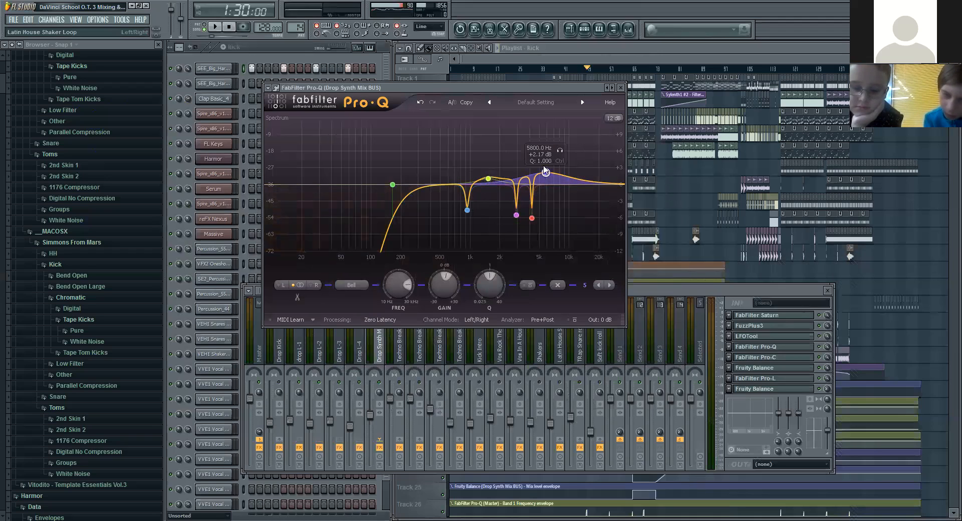
{"action": "left_click", "coordinate": [621, 89]}
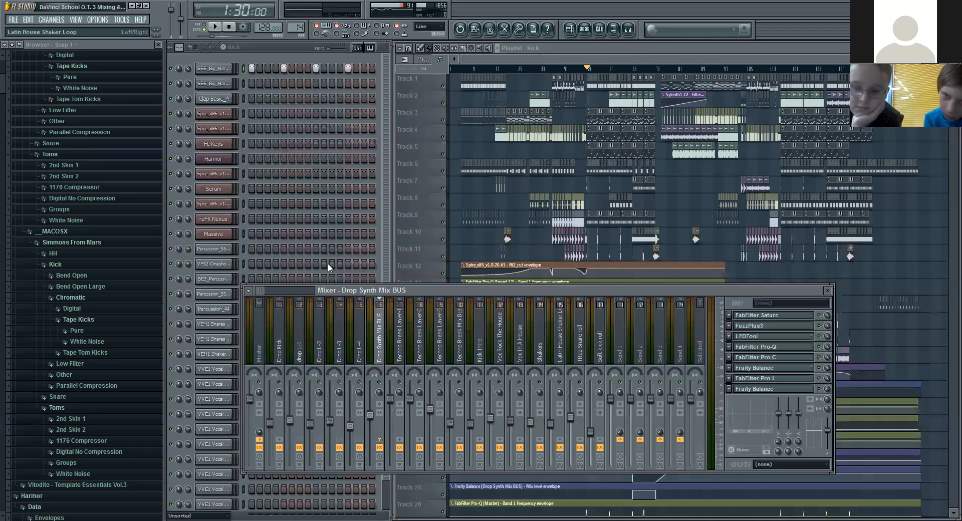
Step: Open the FabFilter Pro-Q on the drop L-1 track to examine its curve, and close it again
{"action": "left_click", "coordinate": [298, 353]}
{"action": "left_click", "coordinate": [339, 351]}
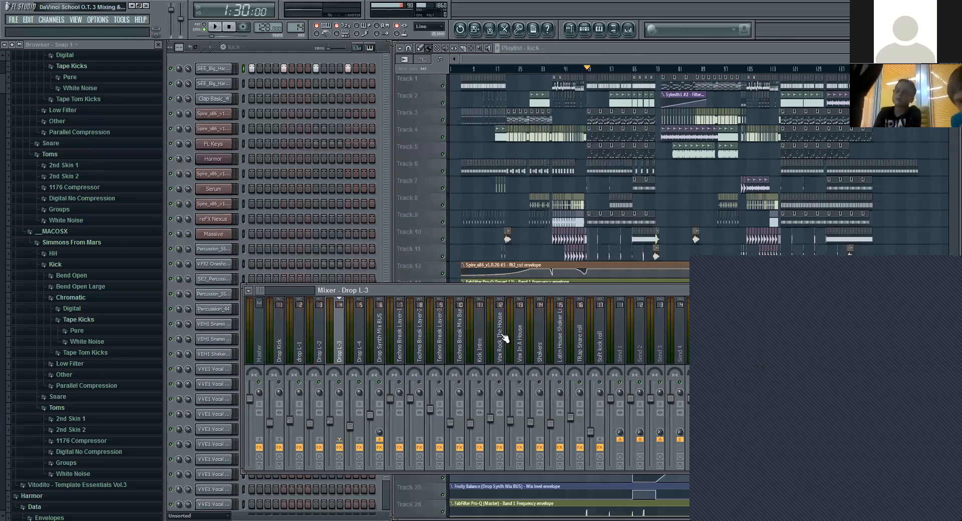
{"action": "left_click", "coordinate": [301, 336]}
{"action": "left_click", "coordinate": [775, 326]}
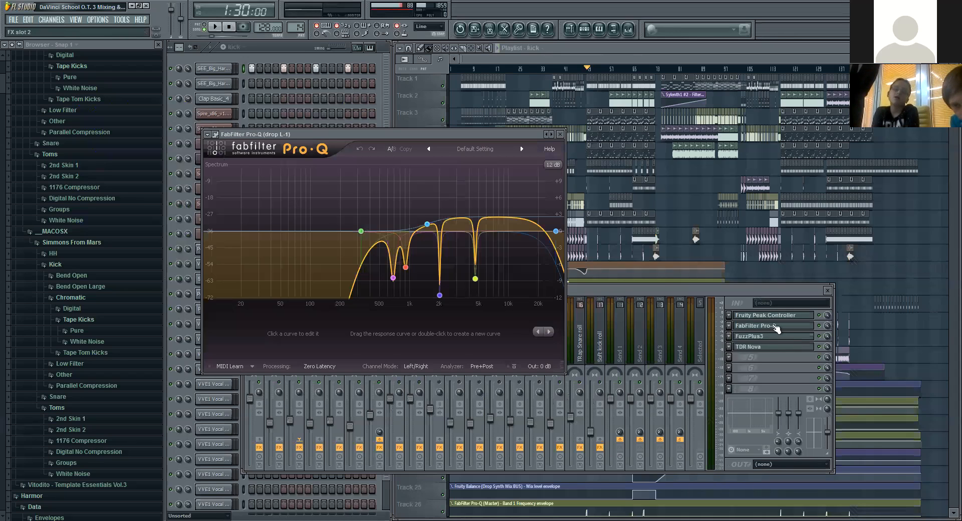
{"action": "left_click", "coordinate": [776, 327]}
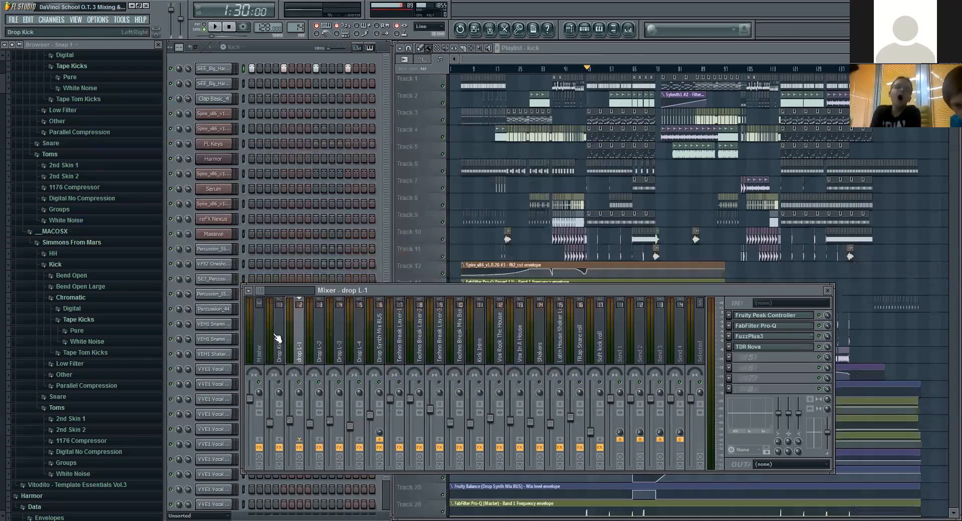
Step: Open the Drop Kick track's FabFilter Pro-Q and select its side-channel low-cut band at 906.02 Hz
{"action": "left_click", "coordinate": [277, 338]}
{"action": "left_click", "coordinate": [778, 338]}
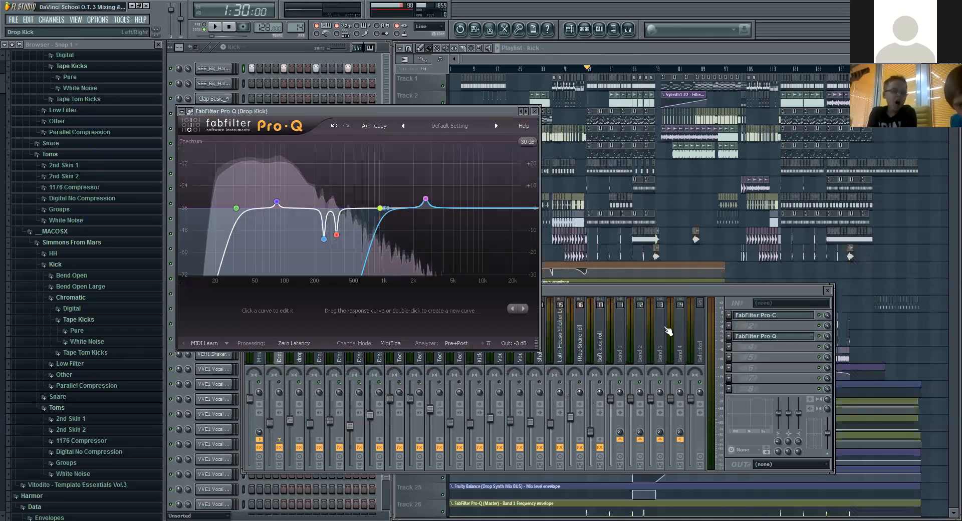
{"action": "left_click", "coordinate": [380, 209]}
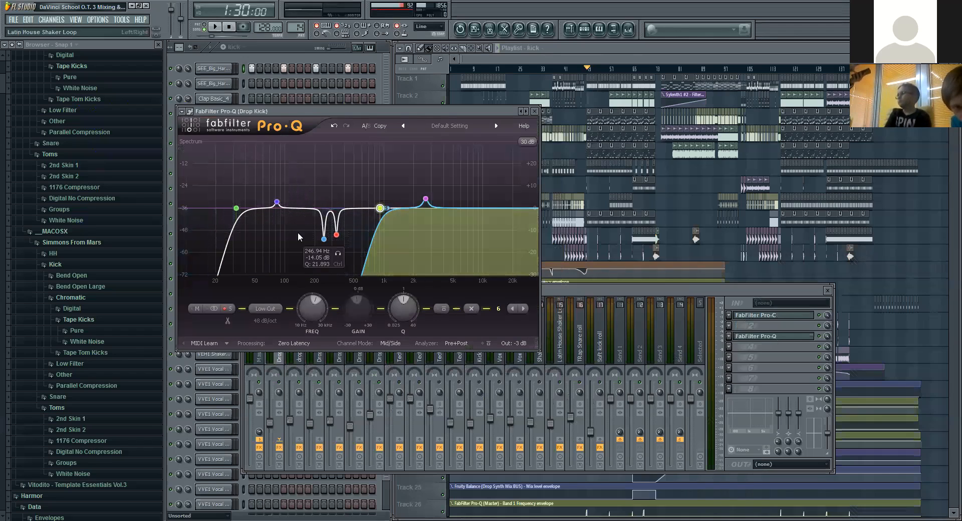
Step: Start playback, switch to pattern mode to loop the kick pattern, and solo the Drop Kick track
{"action": "left_click", "coordinate": [214, 27]}
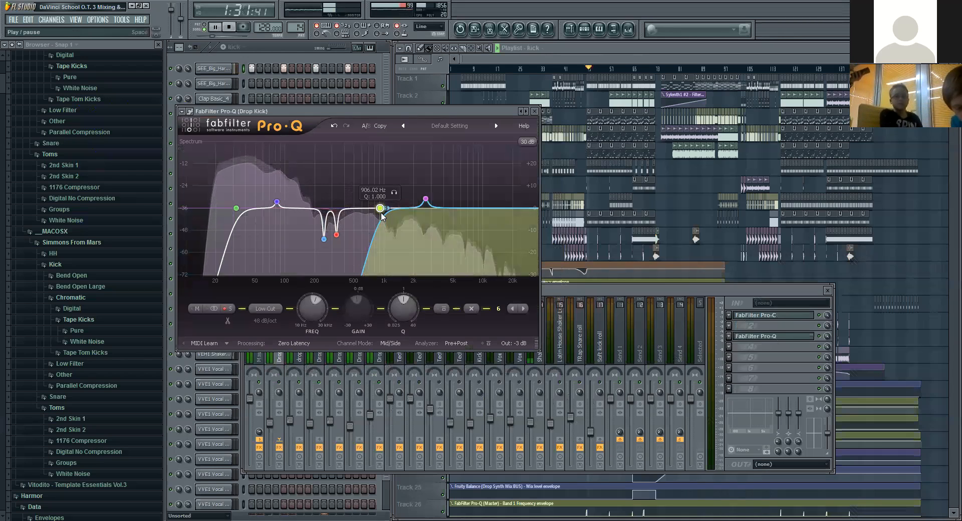
{"action": "left_click", "coordinate": [204, 27]}
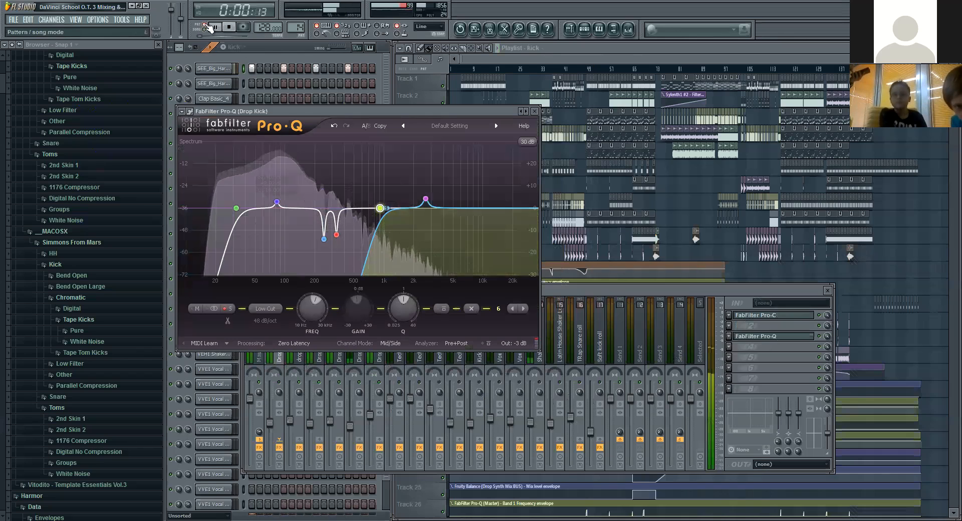
{"action": "left_click", "coordinate": [279, 379]}
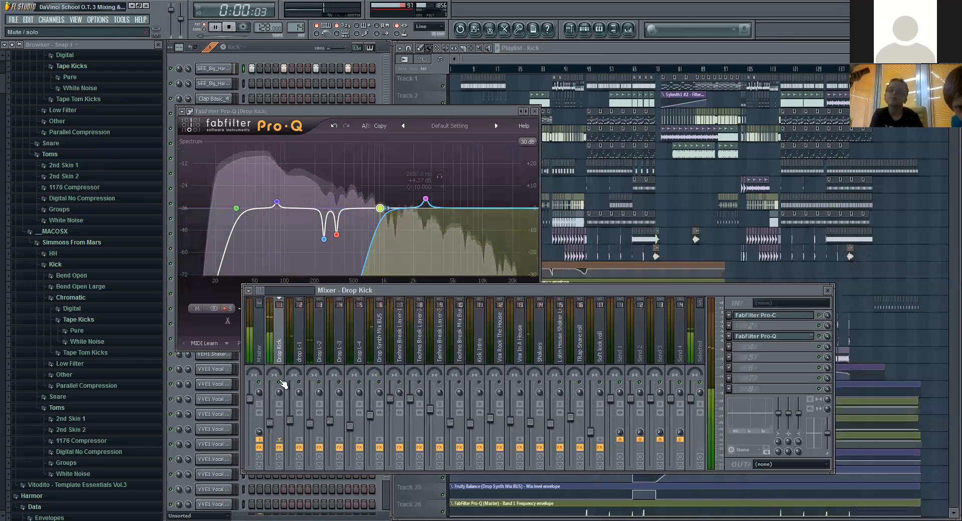
Step: Bypass the side-channel low-cut band 6 in the Drop Kick EQ while the kick plays
{"action": "left_click", "coordinate": [380, 209]}
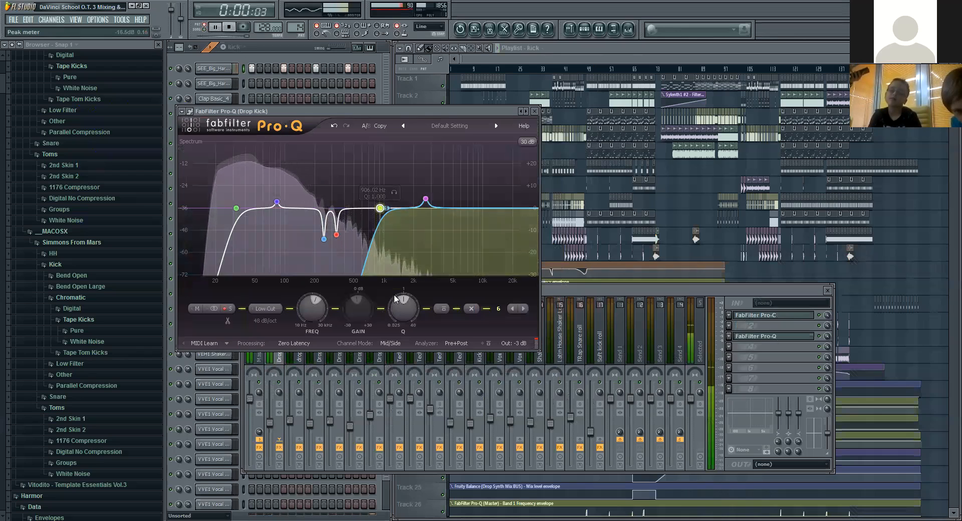
{"action": "left_click", "coordinate": [441, 308]}
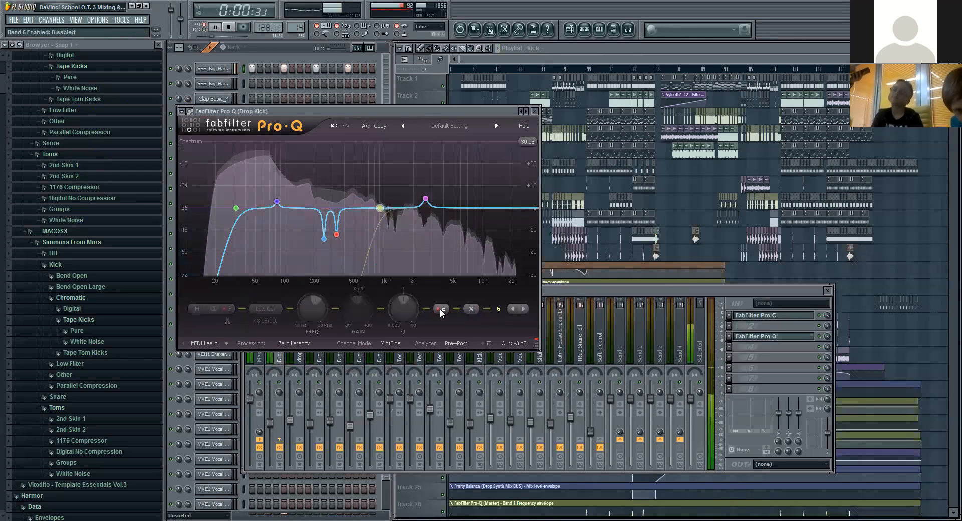
Step: Compare the Drop Kick EQ with side-channel band 6 bypassed and enabled, then leave it enabled with playback stopped
{"action": "left_click", "coordinate": [441, 308]}
{"action": "left_click", "coordinate": [231, 27]}
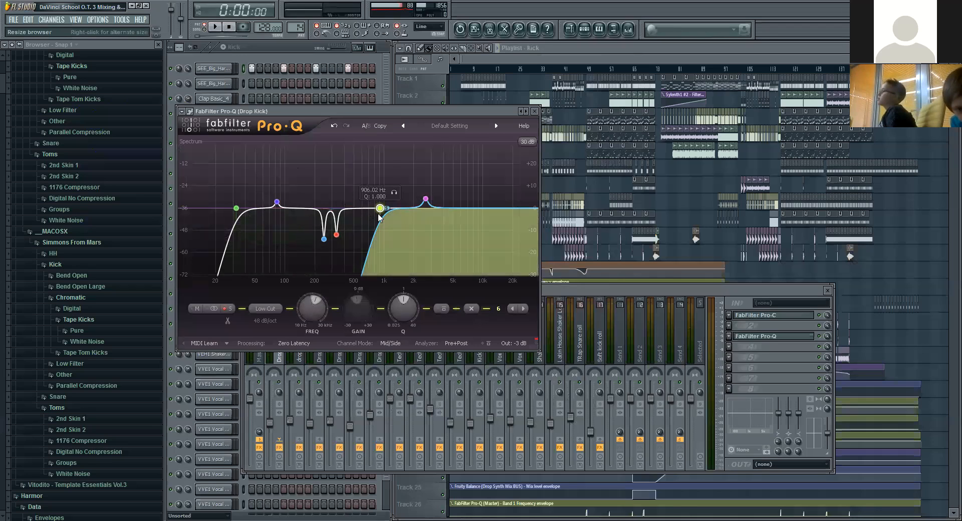
{"action": "left_click", "coordinate": [443, 308]}
{"action": "left_click", "coordinate": [223, 31]}
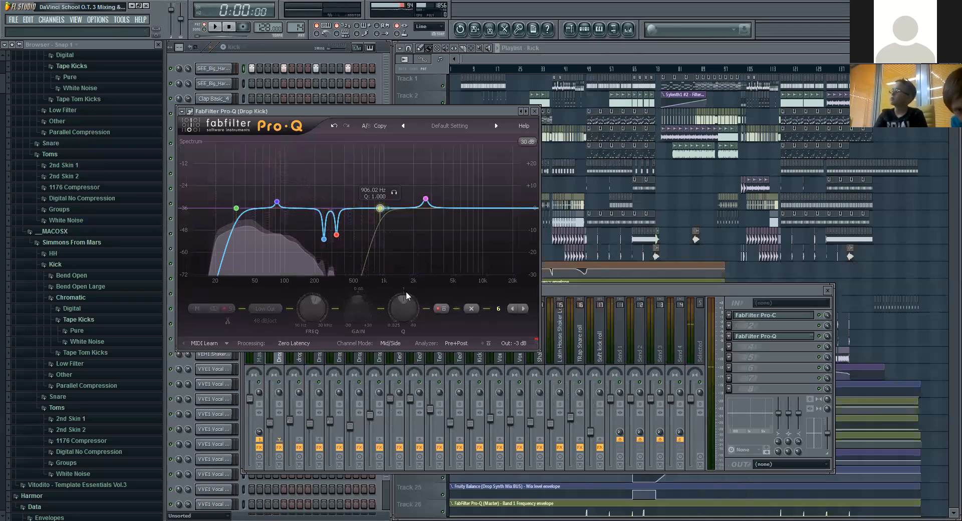
{"action": "left_click", "coordinate": [441, 309]}
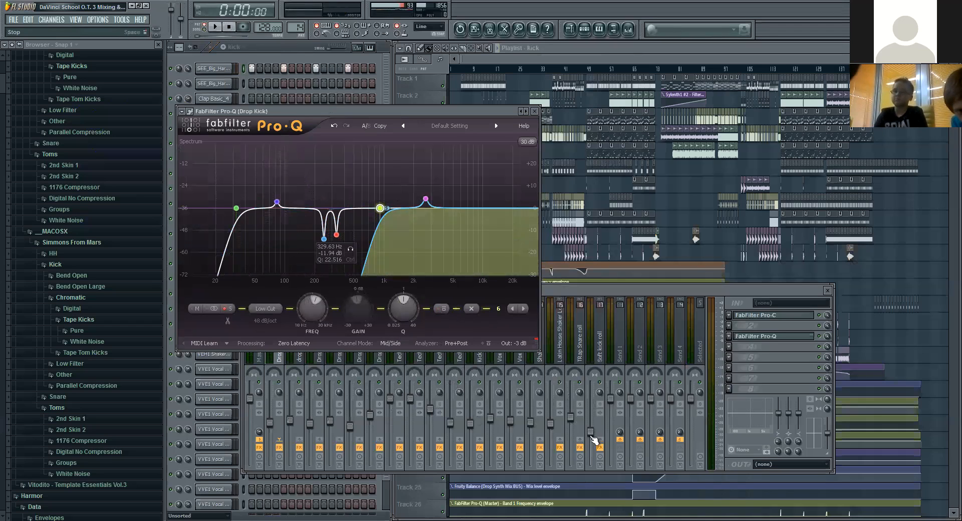
Step: Open the Drop Synth Mix BUS FabFilter Pro-Q to examine its curve, then close it and the Drop Kick equalizer
{"action": "left_click", "coordinate": [384, 365]}
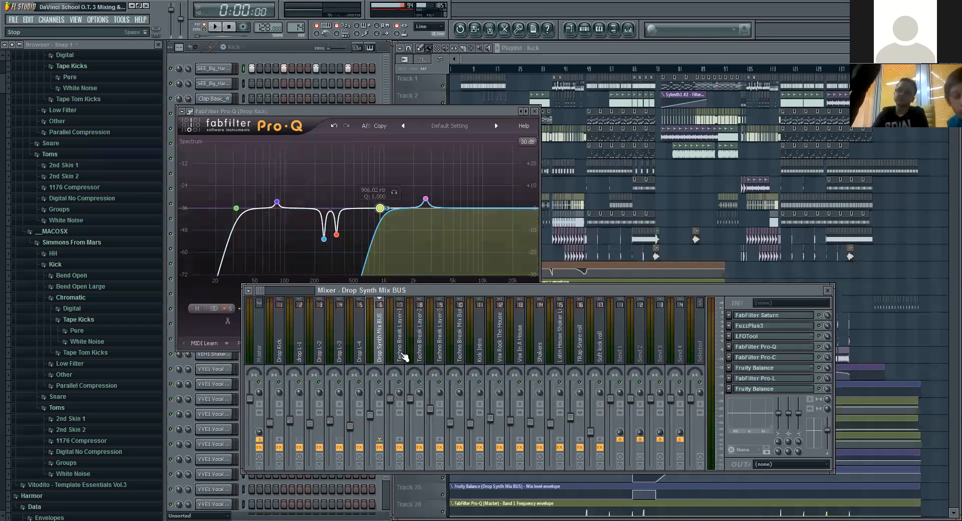
{"action": "left_click", "coordinate": [784, 347]}
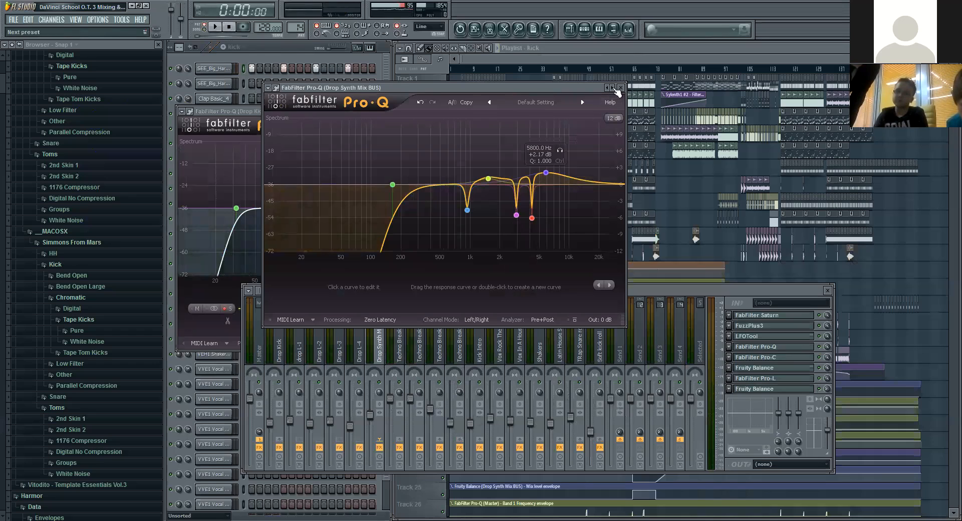
{"action": "left_click", "coordinate": [620, 88]}
{"action": "left_click", "coordinate": [534, 111]}
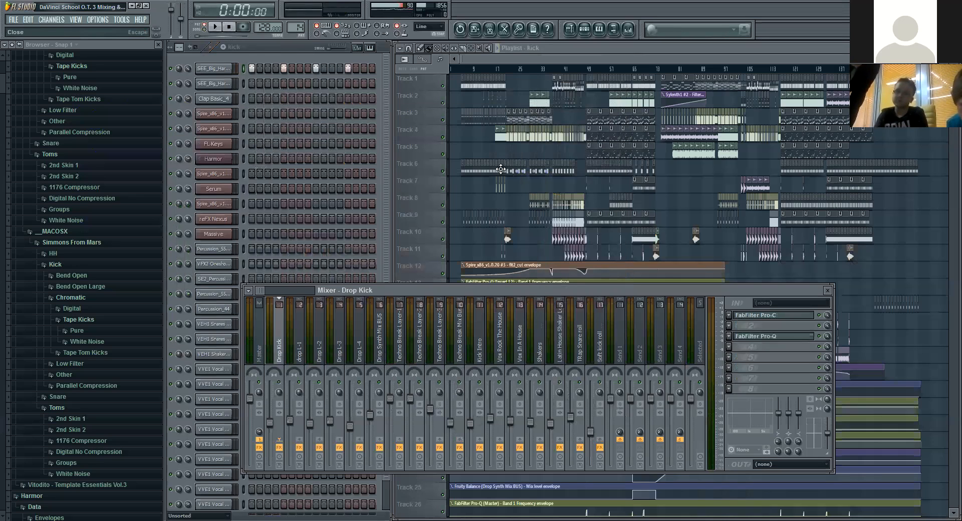
Step: Open the Techno Break Layer-3 track's FabFilter Pro-Q to examine its curve, and close it again
{"action": "left_click", "coordinate": [435, 328]}
{"action": "left_click", "coordinate": [788, 319]}
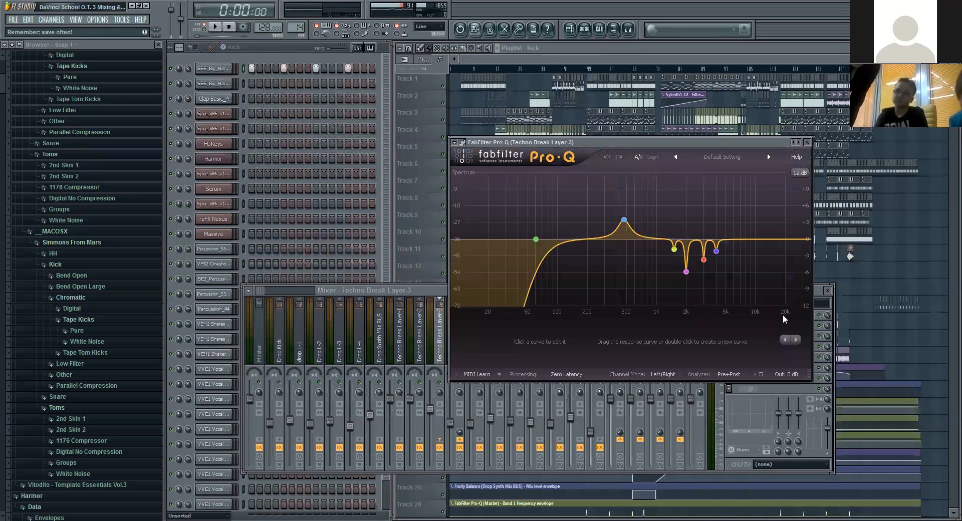
{"action": "left_click", "coordinate": [812, 138]}
Step: Look through the effect chains of the mixer tracks between Drop Synth Mix BUS and Vox In A House
{"action": "left_click", "coordinate": [397, 355]}
{"action": "left_click", "coordinate": [381, 356]}
{"action": "left_click", "coordinate": [419, 353]}
{"action": "left_click", "coordinate": [459, 351]}
{"action": "left_click", "coordinate": [508, 349]}
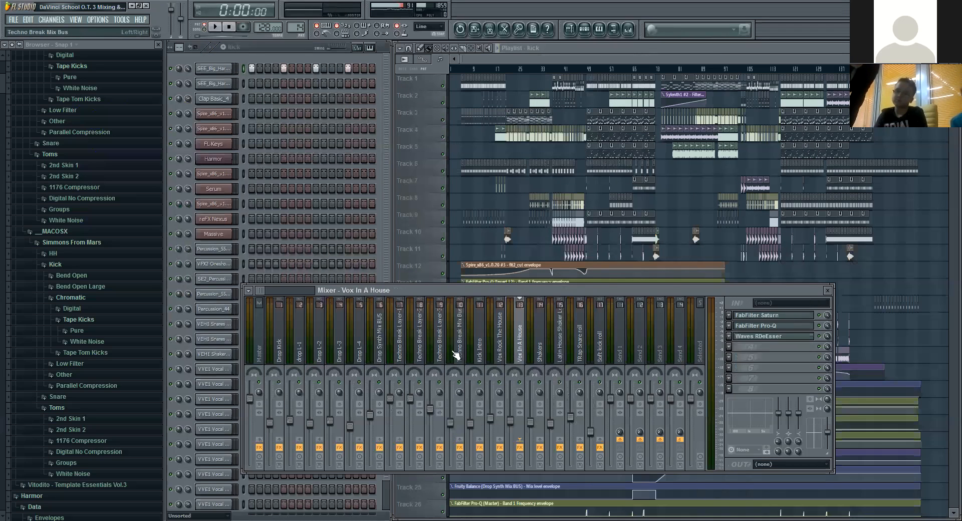
{"action": "left_click", "coordinate": [454, 352]}
{"action": "left_click", "coordinate": [419, 351]}
{"action": "left_click", "coordinate": [402, 351]}
Step: Reopen the Drop Synth Mix BUS FabFilter Pro-Q to inspect its narrow cut bands, and close it
{"action": "left_click", "coordinate": [381, 355]}
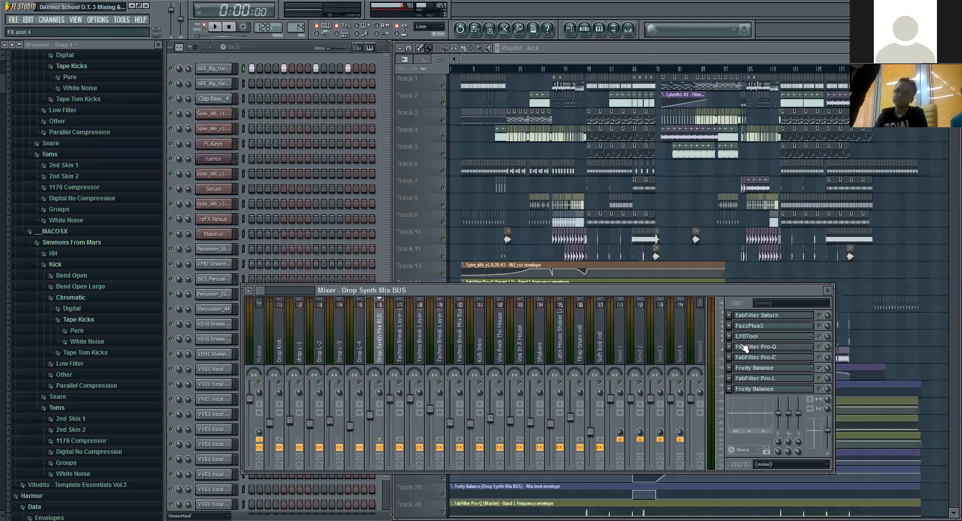
{"action": "left_click", "coordinate": [776, 350]}
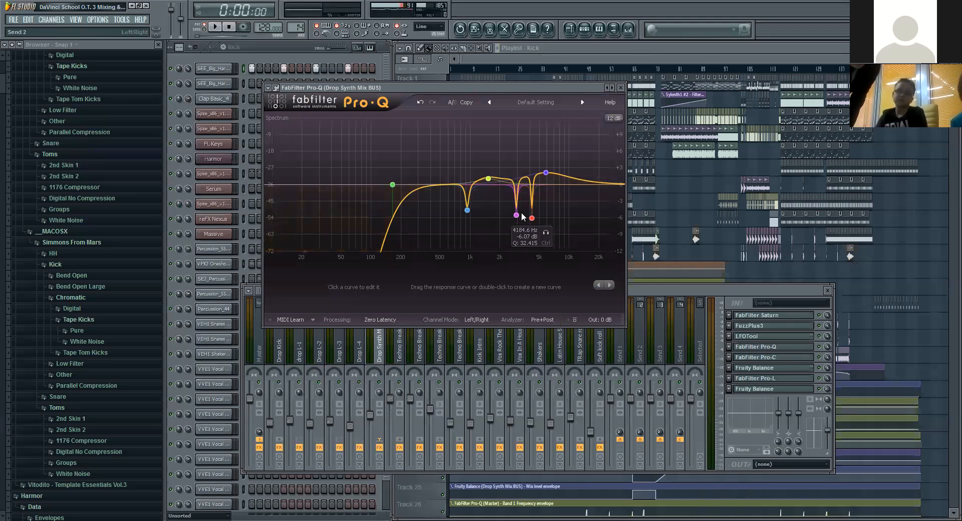
{"action": "left_click", "coordinate": [621, 87]}
Step: Reopen the Drop Kick track's FabFilter Pro-Q and show the options for its 906.02 Hz low-cut band
{"action": "left_click", "coordinate": [304, 346]}
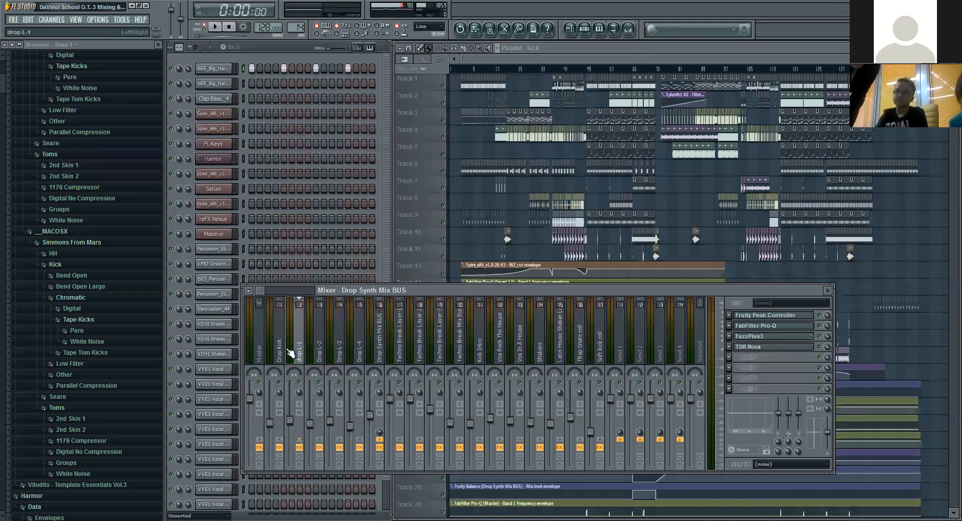
{"action": "left_click", "coordinate": [279, 351]}
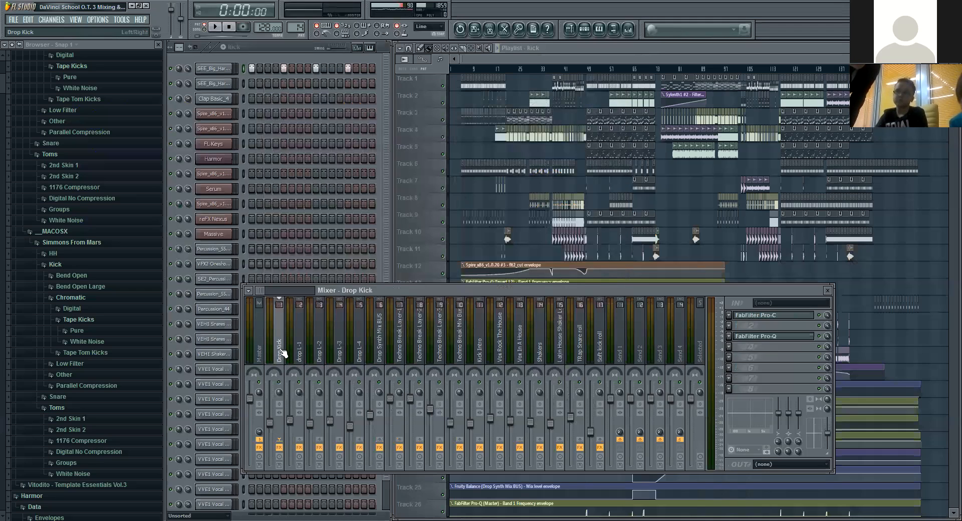
{"action": "left_click", "coordinate": [774, 337]}
{"action": "right_click", "coordinate": [381, 212]}
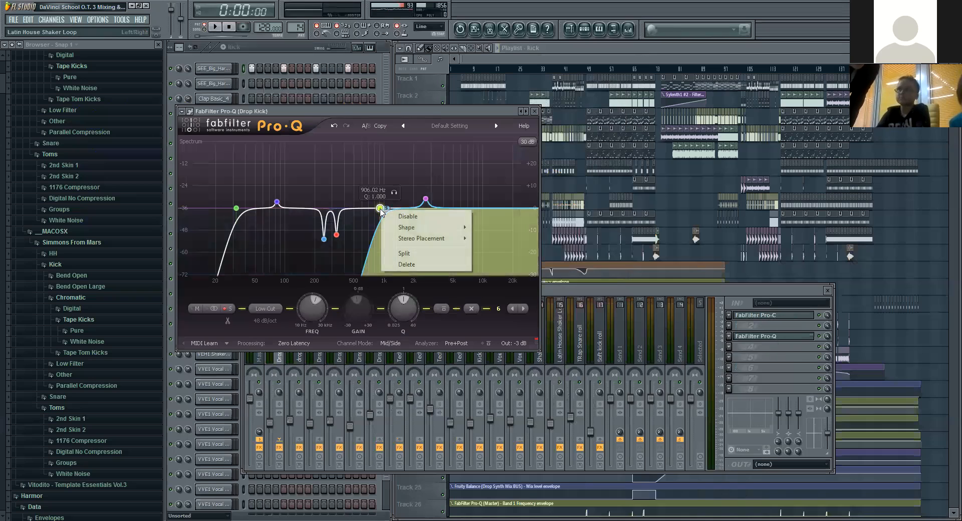
Step: Switch the Drop Kick EQ's channel mode to Left/Right and back to Mid/Side
{"action": "left_click", "coordinate": [391, 345]}
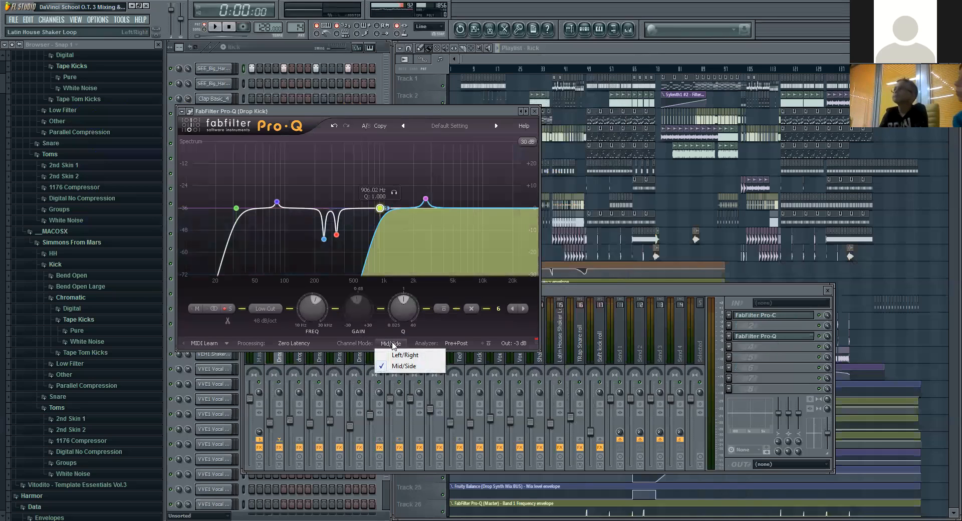
{"action": "left_click", "coordinate": [399, 354]}
{"action": "left_click", "coordinate": [392, 344]}
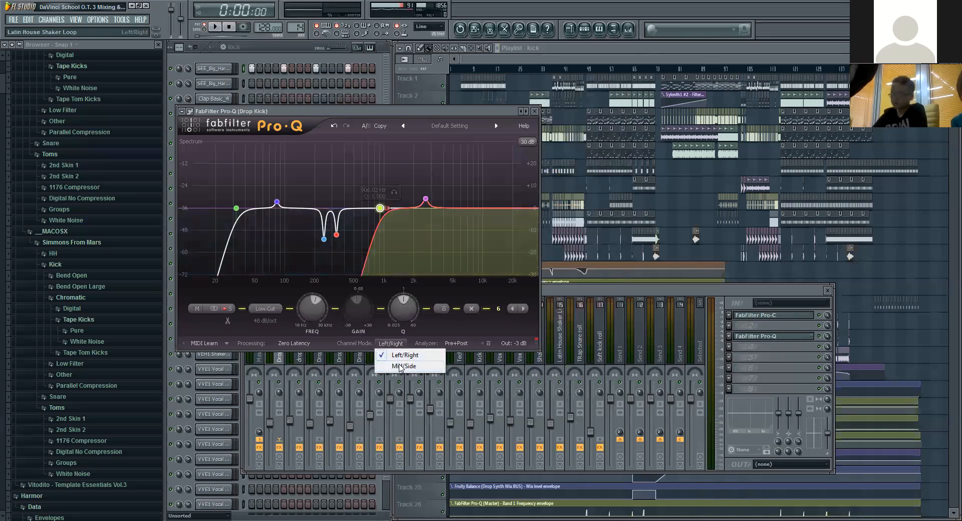
{"action": "left_click", "coordinate": [403, 366]}
Step: Change the 906.02 Hz band's stereo placement to Mid and back to Side, then close the Drop Kick equalizer
{"action": "right_click", "coordinate": [383, 211]}
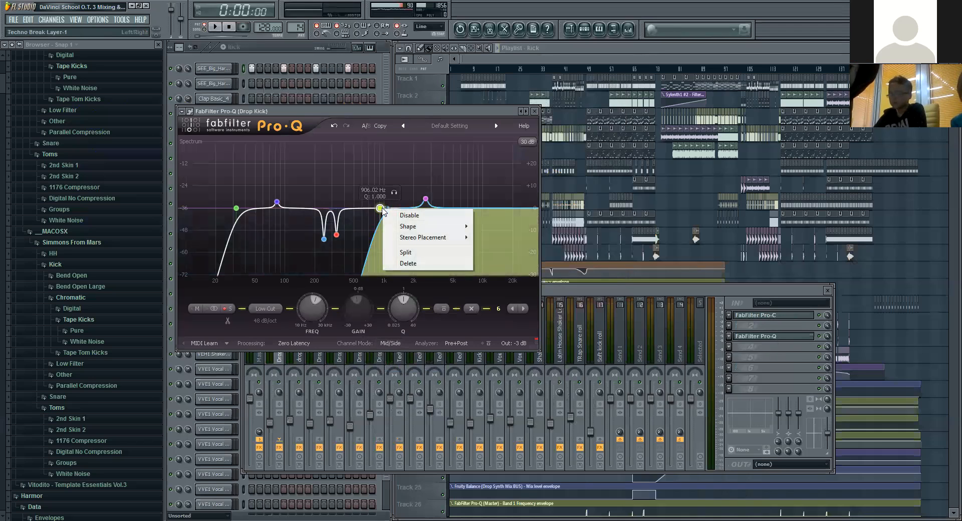
{"action": "mouse_move", "coordinate": [416, 237]}
{"action": "left_click", "coordinate": [512, 239]}
{"action": "right_click", "coordinate": [380, 209]}
{"action": "left_click", "coordinate": [506, 248]}
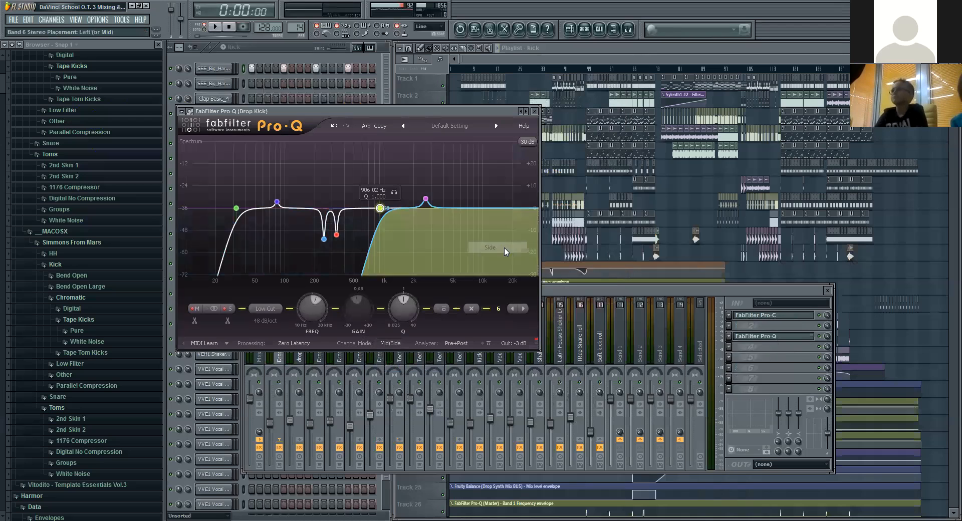
{"action": "left_click", "coordinate": [534, 110]}
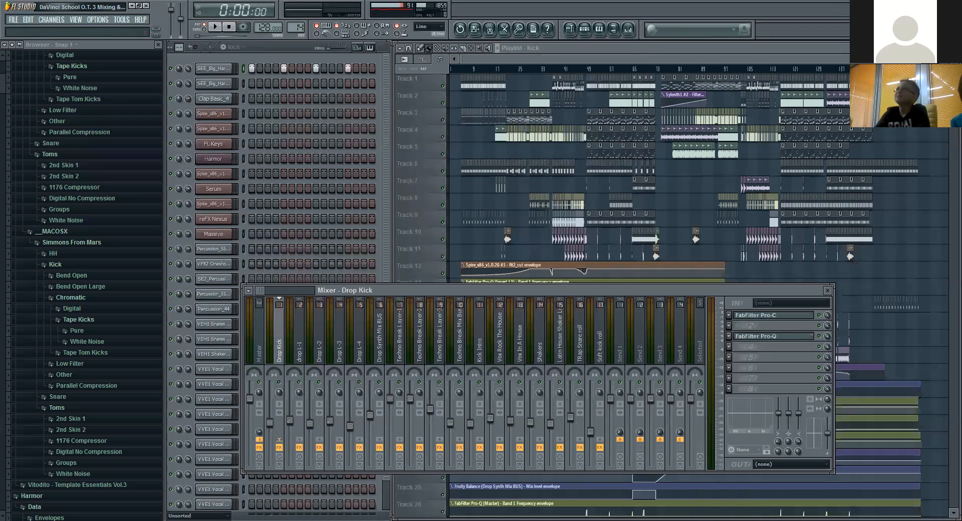
Step: Add an on-screen text annotation over the browser and paste in the prepared "Compressor (Pro-C)" notes
{"action": "left_click", "coordinate": [410, 520]}
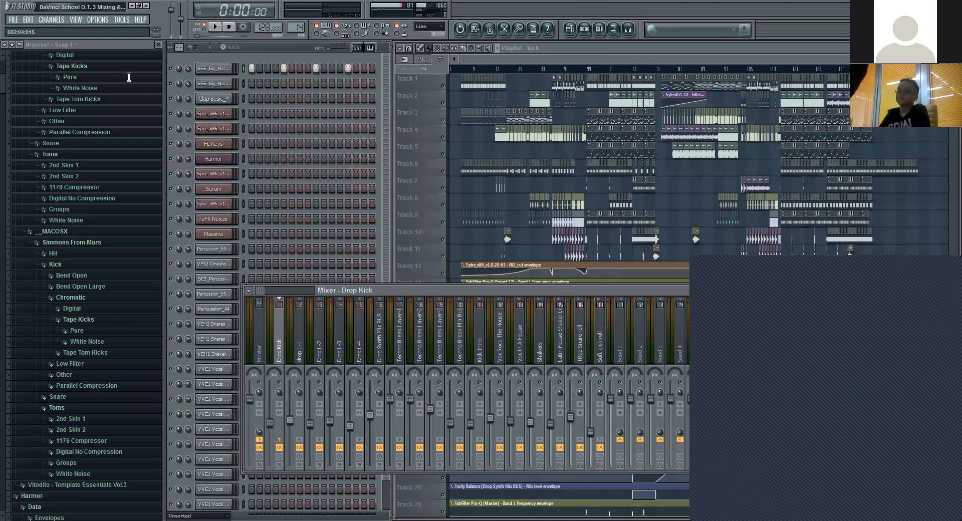
{"action": "left_click", "coordinate": [74, 79]}
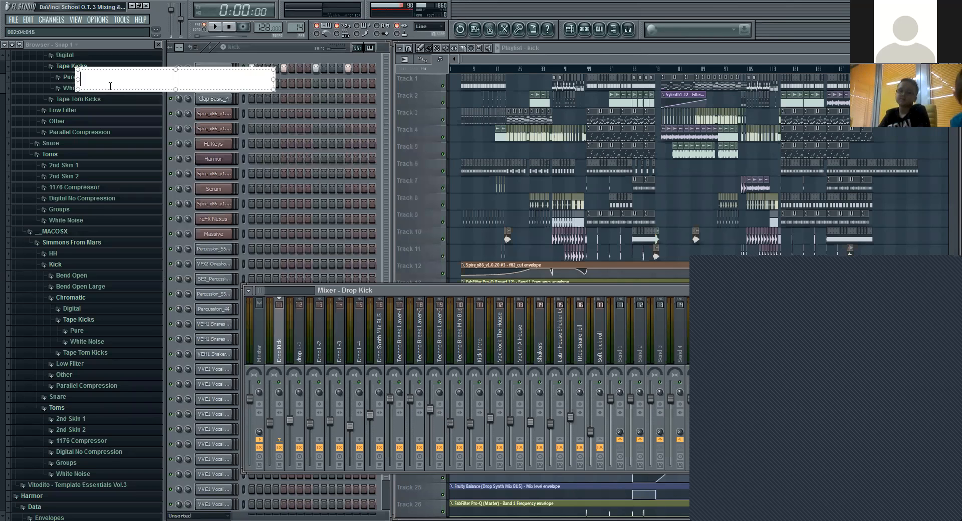
{"action": "type", "text": "Compressor (Pro-C) Compressor is used to tighten up the sounds by controlling the dynamics. Compressor also helps in consistency of audio signal which is very useful  for recorded vocals or any recorded live instruments. Compressor is applied to Kick, Drop Synth Mix Bus, Breakdown Synth Mix Bus, Vocals, Snare. Compressor not applied to Claps, Percussions, FX Compressor has various parameters like Attack, Release, Threshold, Ratio, Gain Reduction, Makeup Gain, etc ; Compressor needs to be applied carefully as per requirement. Over compressing could ruin mixing and mastering."}
{"action": "left_click", "coordinate": [336, 62]}
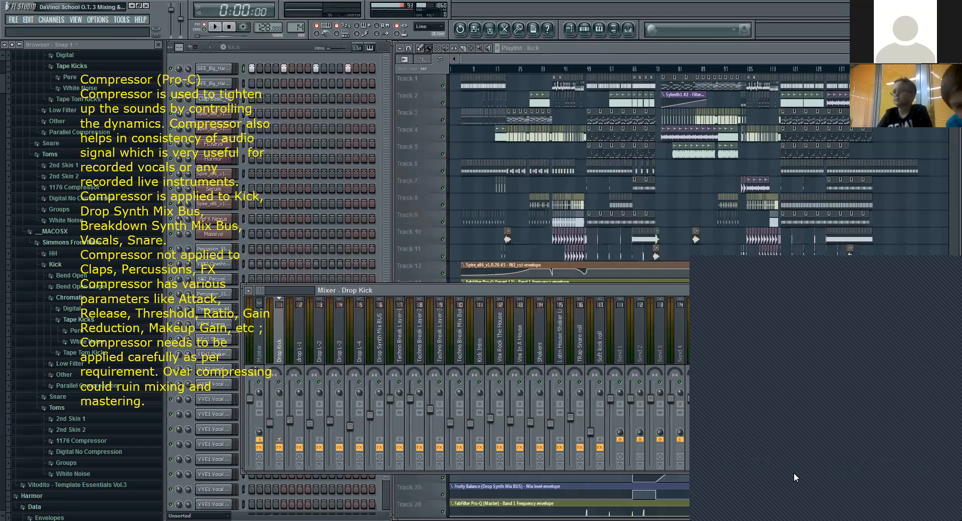
Step: Go through the drop L-1 and Techno Break Layer-1 tracks, then briefly open the Drop Kick track's FabFilter Pro-C
{"action": "left_click", "coordinate": [305, 348]}
{"action": "left_click", "coordinate": [394, 348]}
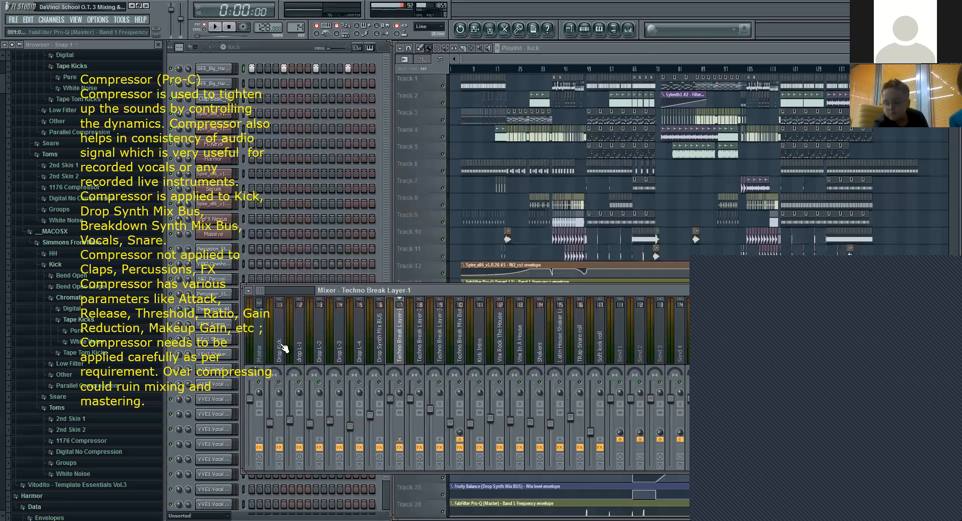
{"action": "left_click", "coordinate": [761, 316]}
{"action": "left_click", "coordinate": [762, 320]}
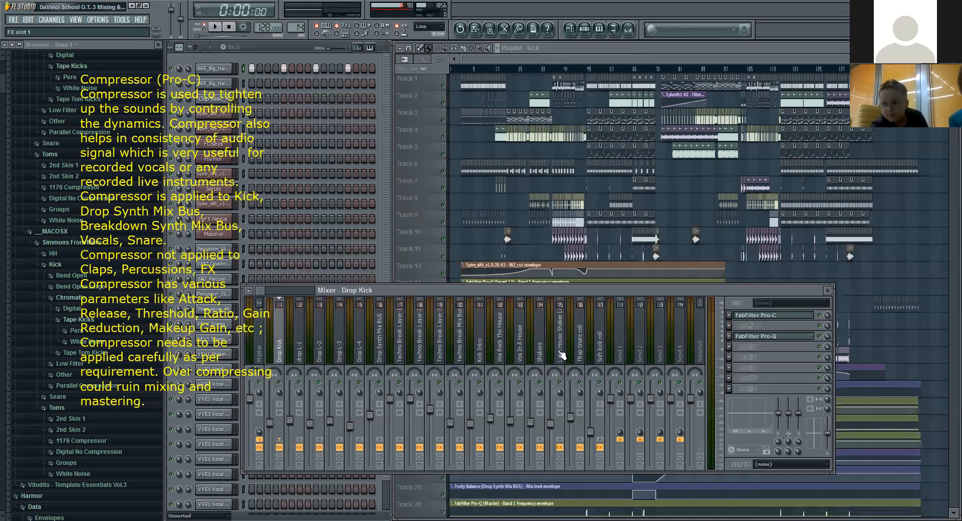
Step: Select the Drop Synth Mix BUS and briefly open and close its FabFilter Pro-C compressor
{"action": "left_click", "coordinate": [404, 343]}
{"action": "left_click", "coordinate": [381, 345]}
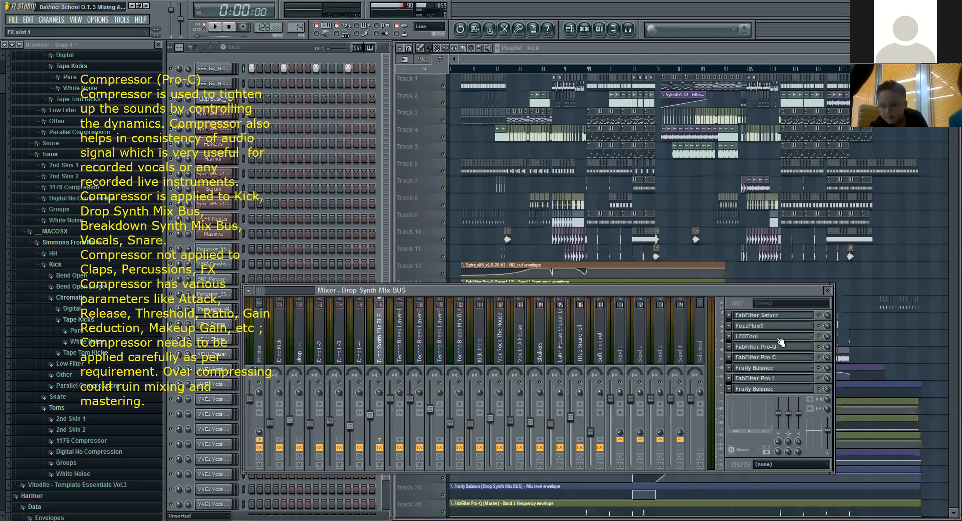
{"action": "left_click", "coordinate": [774, 359]}
{"action": "left_click", "coordinate": [775, 359]}
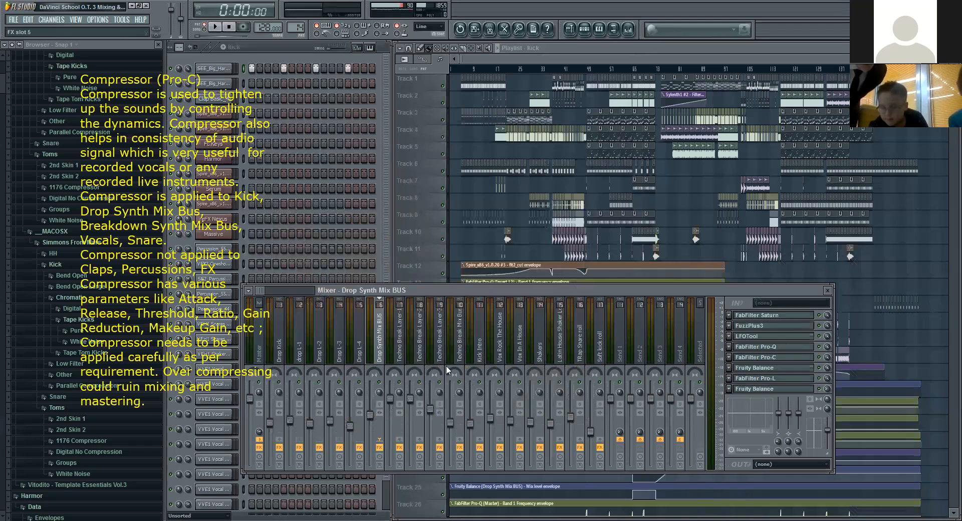
Step: Select the Techno Break Mix Bus and briefly open and close its FabFilter Pro-C compressor
{"action": "left_click", "coordinate": [459, 351]}
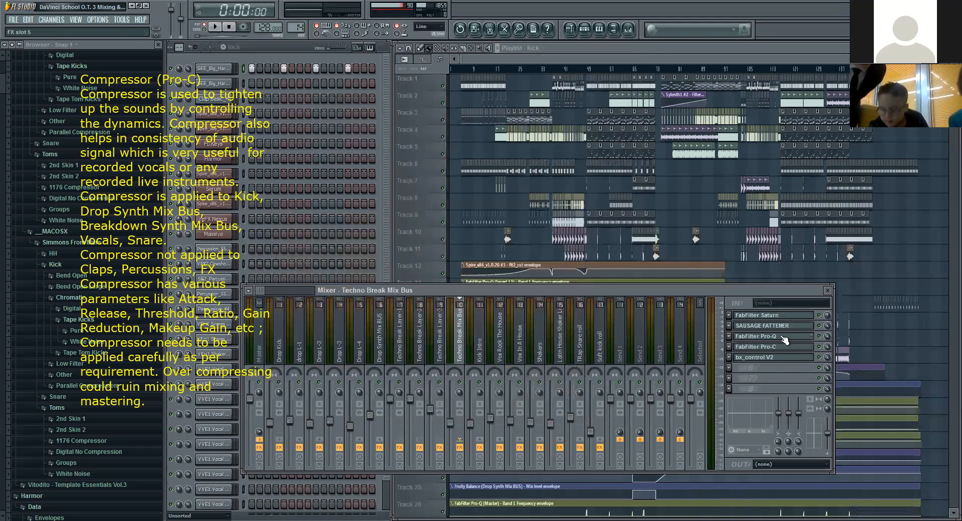
{"action": "left_click", "coordinate": [783, 347]}
{"action": "left_click", "coordinate": [783, 347]}
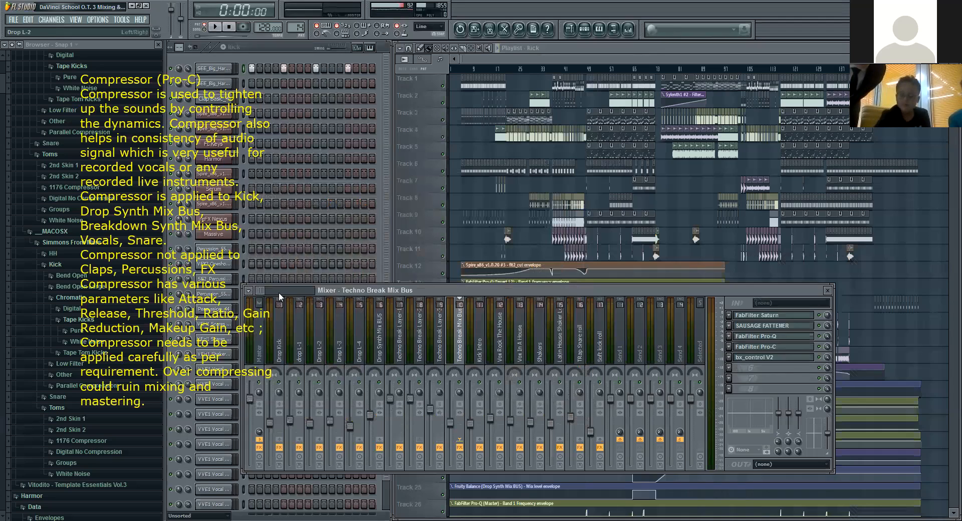
Step: Check the effect chains on the Claps Mix BUS and the percussion mix bus for a compressor
{"action": "left_click_drag", "start_coordinate": [260, 291], "coordinate": [263, 290]}
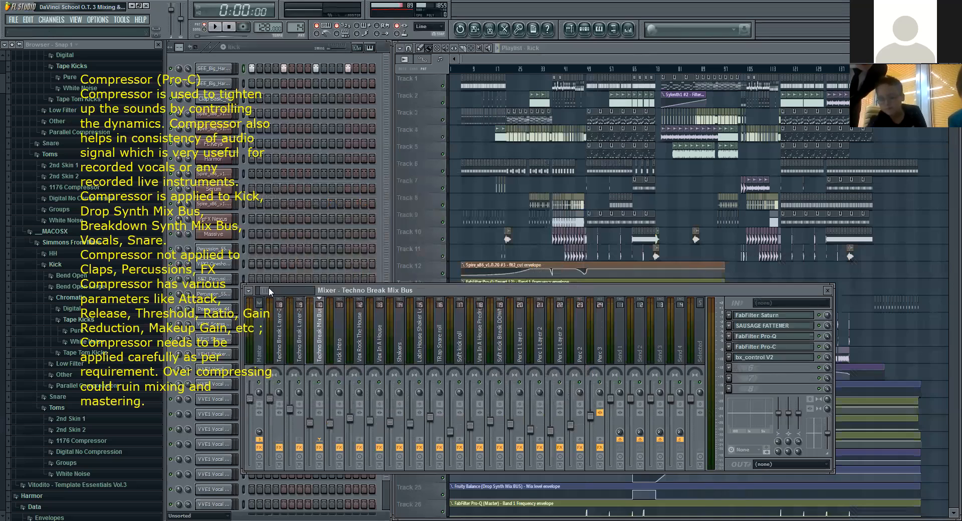
{"action": "left_click_drag", "start_coordinate": [265, 290], "coordinate": [270, 294]}
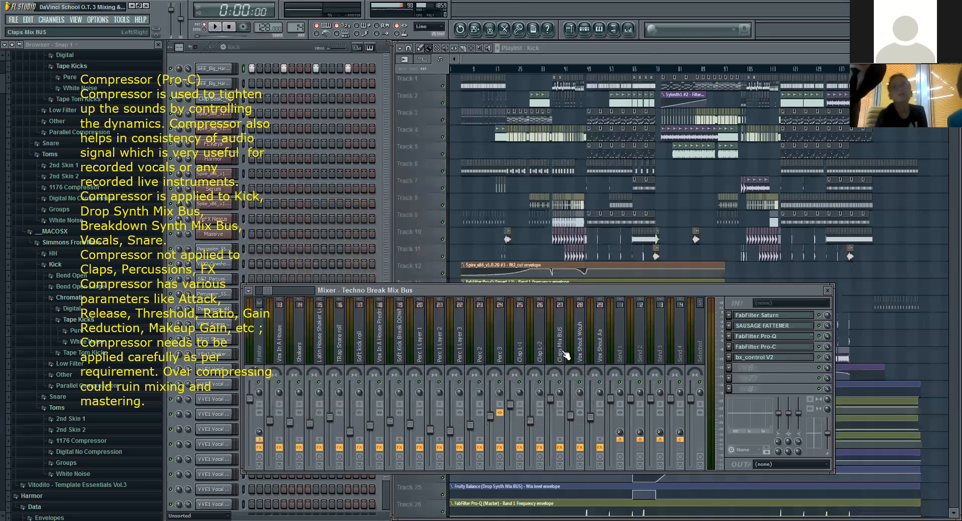
{"action": "left_click", "coordinate": [559, 351]}
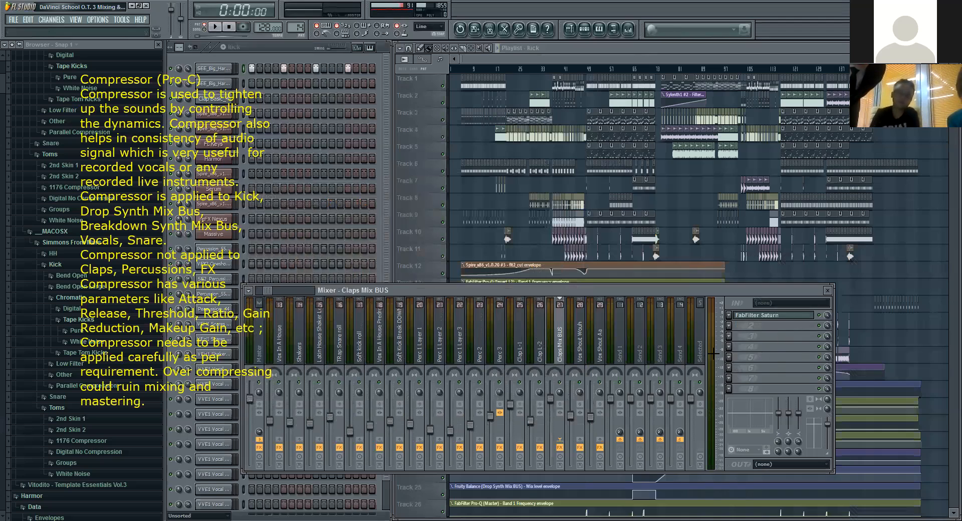
{"action": "left_click_drag", "start_coordinate": [265, 290], "coordinate": [270, 290]}
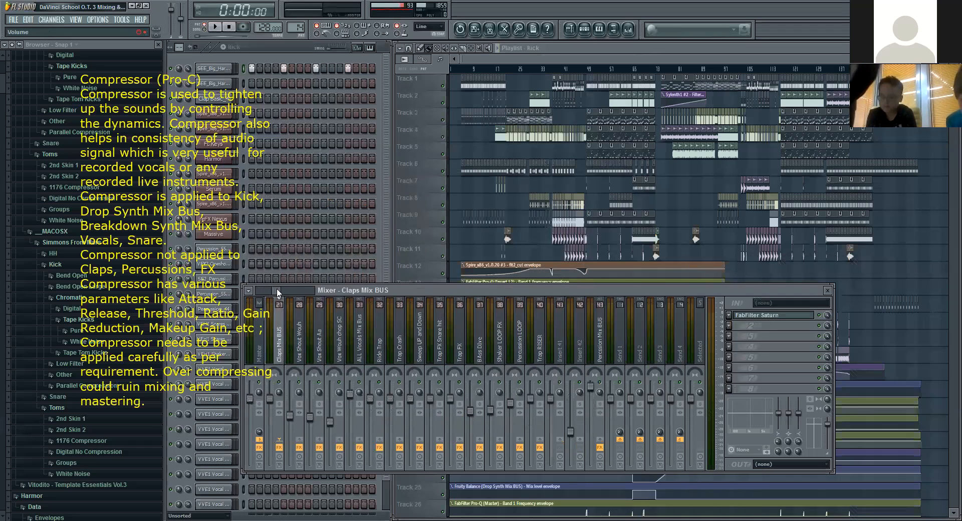
{"action": "left_click_drag", "start_coordinate": [270, 290], "coordinate": [277, 288]}
{"action": "left_click", "coordinate": [560, 342]}
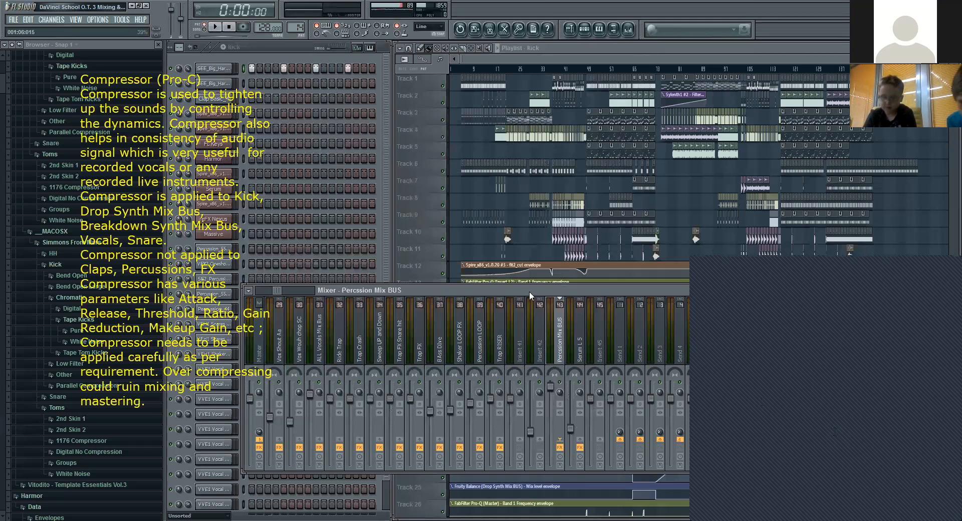
Step: Check the effect chains of the Trap FX, Trap FX Snare hit, and Sweep UP and Down tracks
{"action": "left_click", "coordinate": [419, 338]}
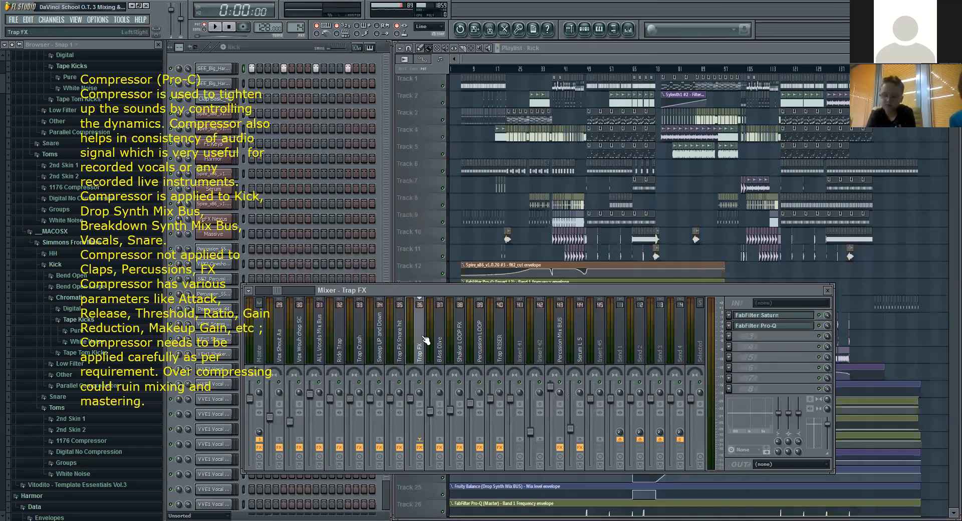
{"action": "left_click", "coordinate": [399, 350]}
{"action": "left_click", "coordinate": [381, 351]}
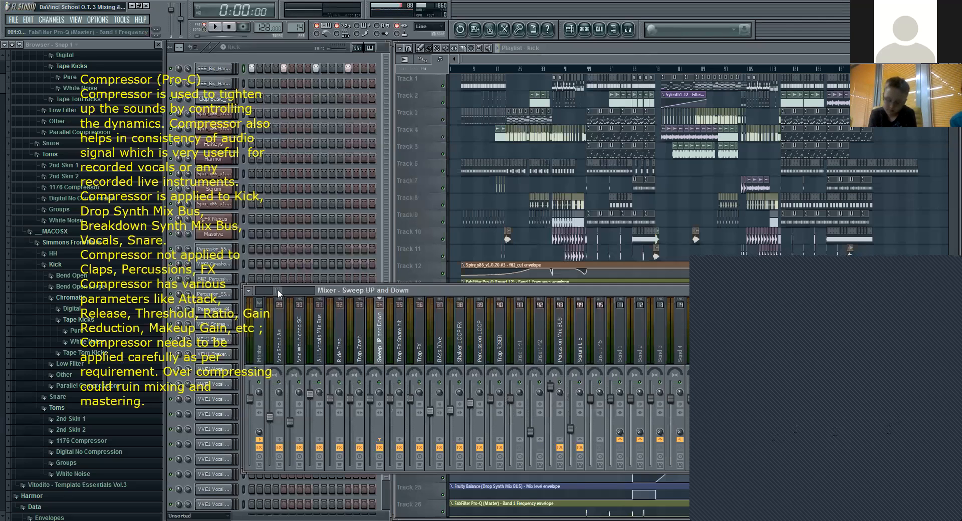
Step: Return to the Drop Kick track and open its FabFilter Pro-C compressor
{"action": "left_click_drag", "start_coordinate": [277, 291], "coordinate": [258, 292]}
{"action": "left_click", "coordinate": [277, 332]}
{"action": "left_click", "coordinate": [775, 316]}
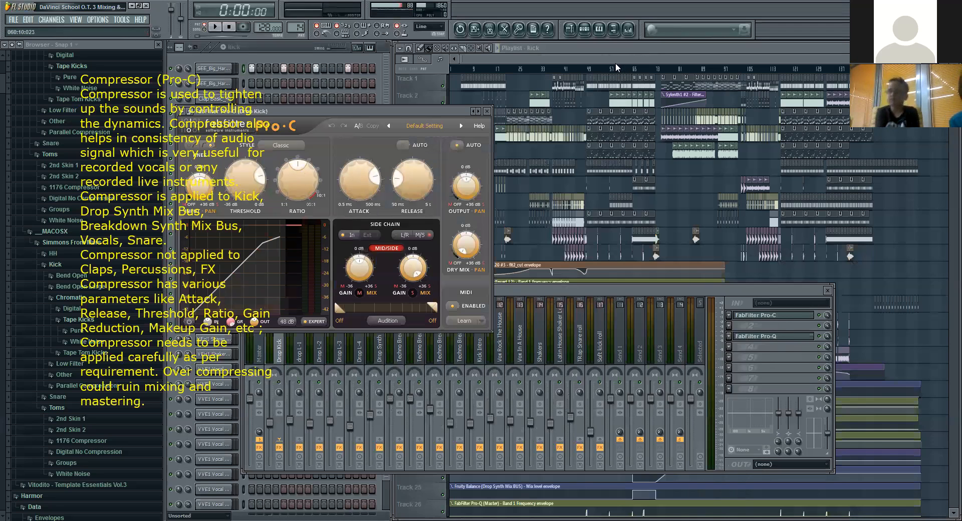
Step: Play the kick pattern to examine the Drop Kick compressor's gain reduction, stop playback and close the compressor
{"action": "mouse_move", "coordinate": [350, 188]}
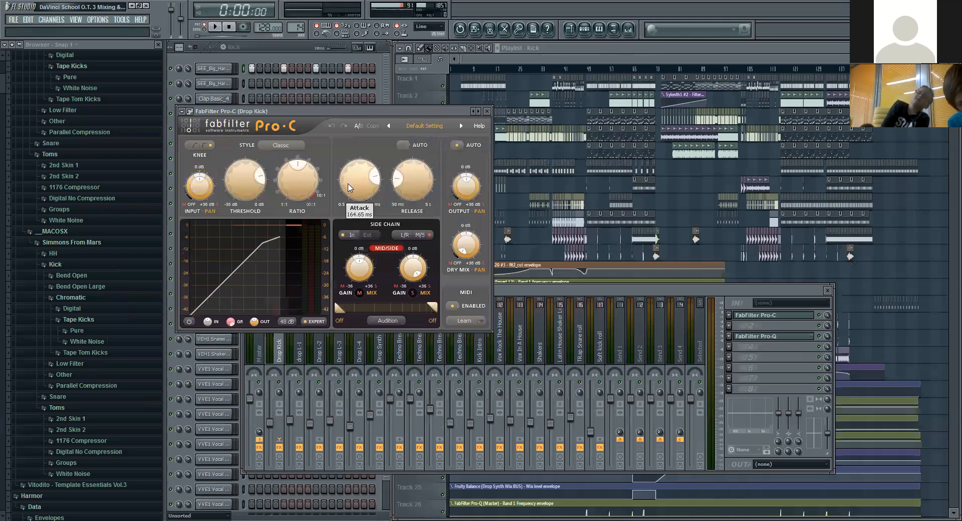
{"action": "mouse_move", "coordinate": [306, 178]}
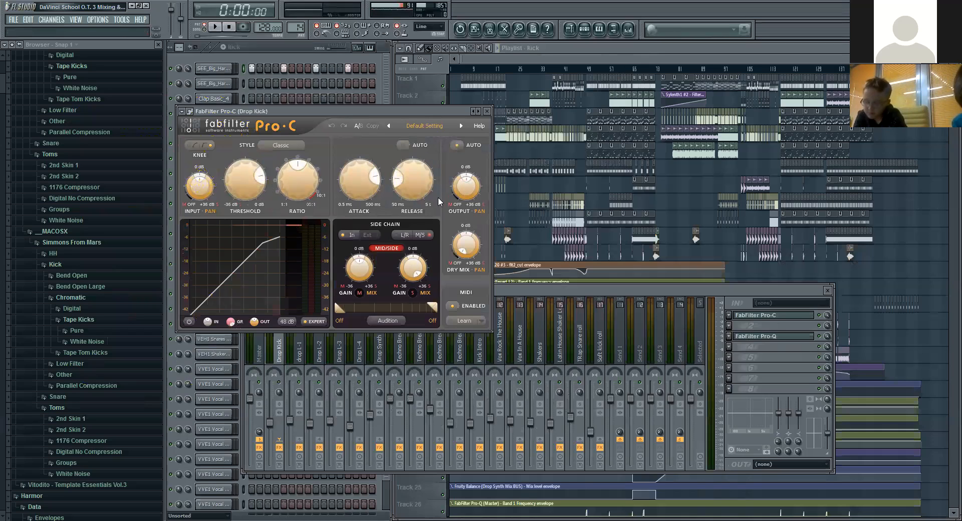
{"action": "left_click", "coordinate": [214, 27]}
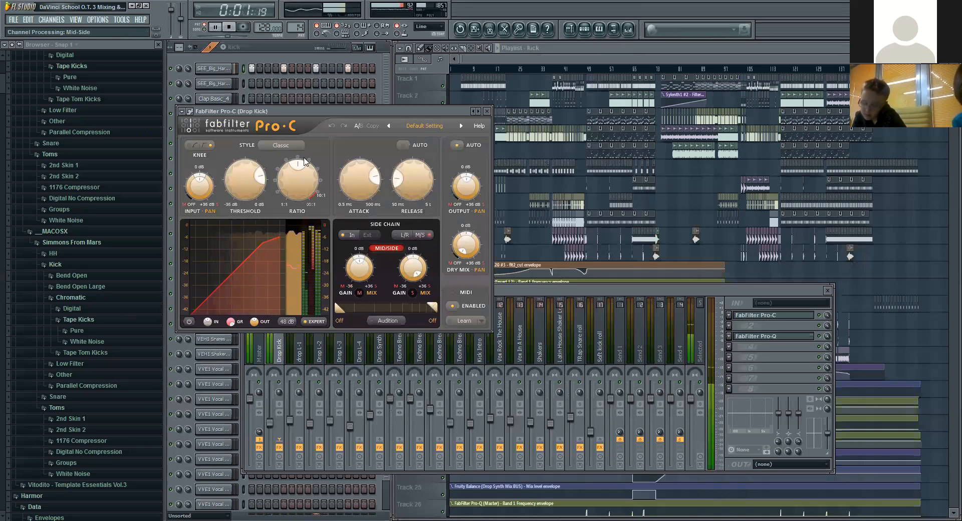
{"action": "left_click", "coordinate": [230, 28]}
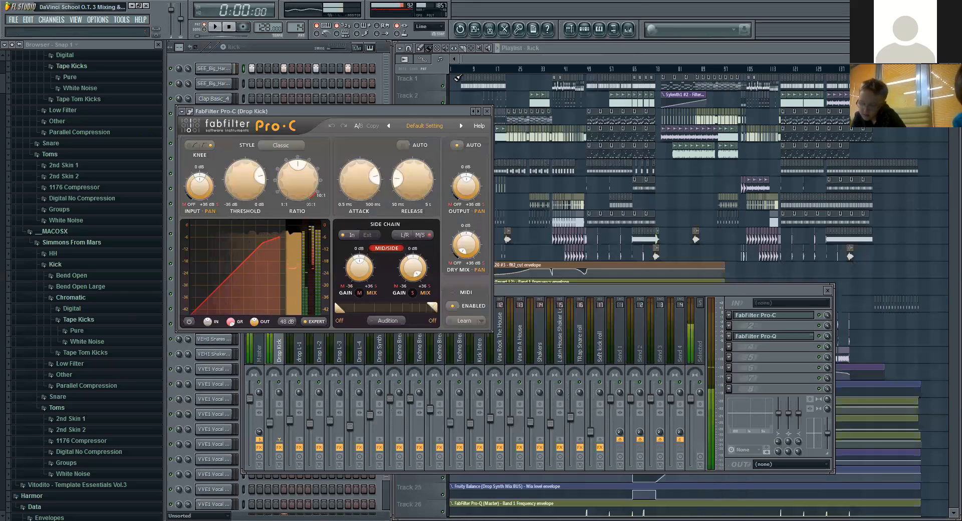
{"action": "left_click", "coordinate": [487, 110]}
Step: Open the FabFilter Pro-C compressor on the Drop Synth Mix BUS and check the pattern list without choosing another pattern
{"action": "left_click", "coordinate": [393, 358]}
{"action": "left_click", "coordinate": [386, 356]}
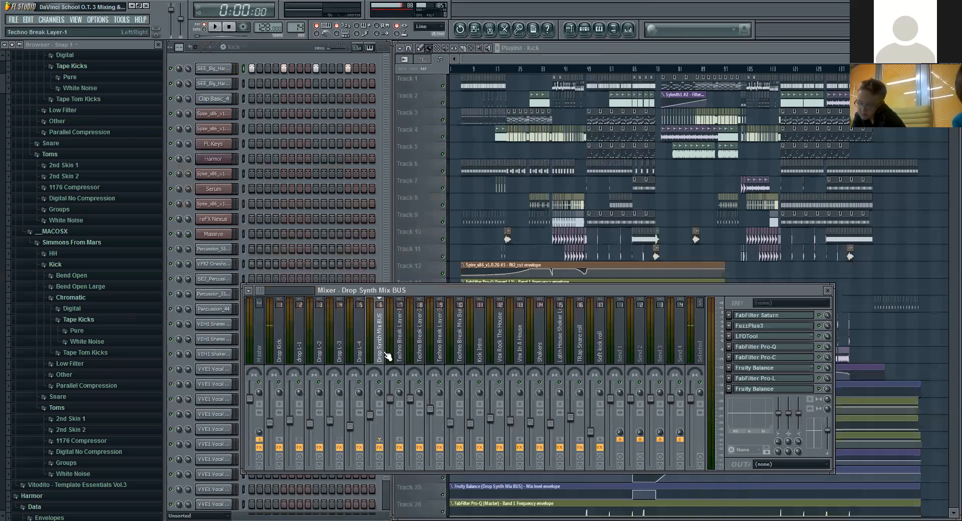
{"action": "left_click", "coordinate": [777, 359]}
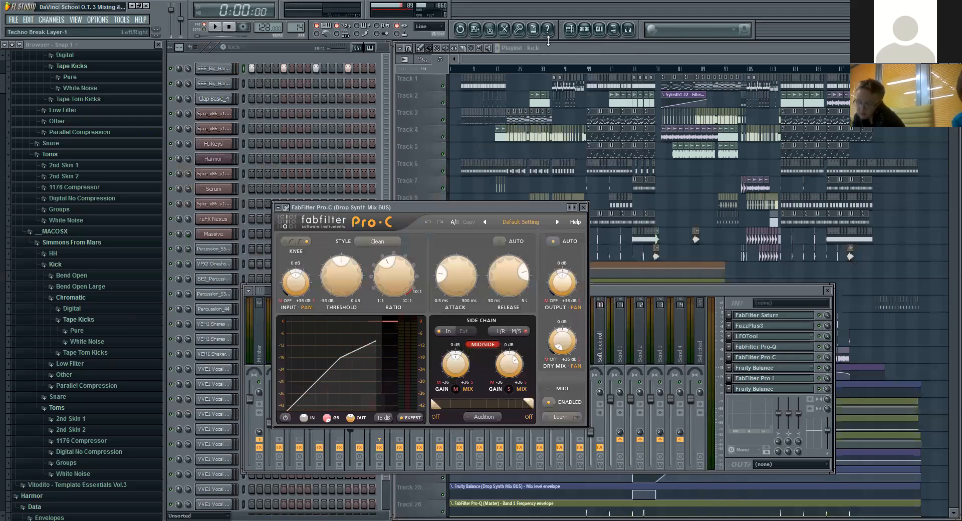
{"action": "left_click", "coordinate": [234, 47]}
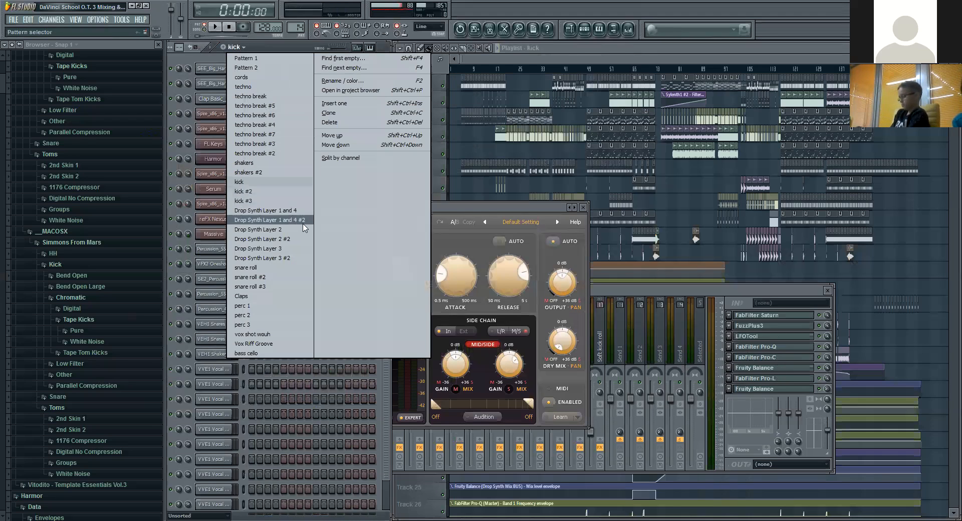
{"action": "left_click", "coordinate": [650, 58]}
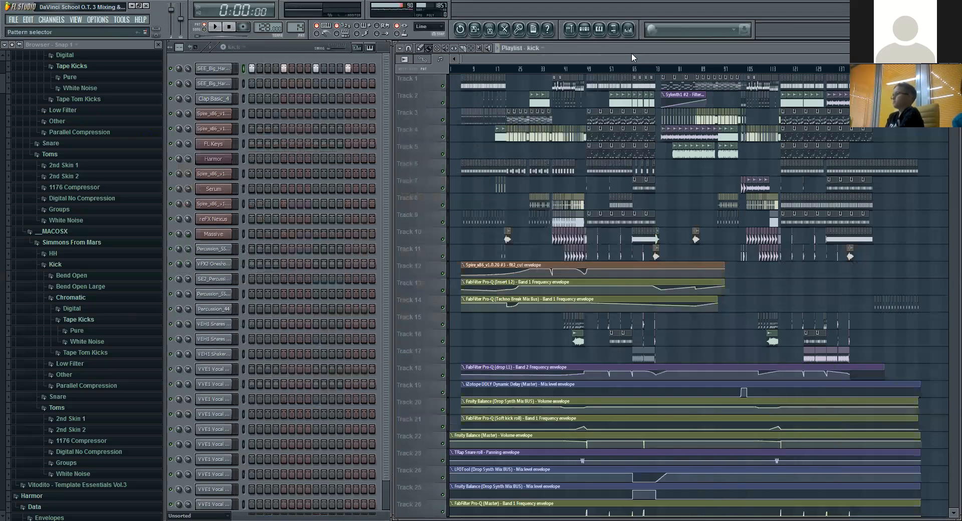
Step: Set the song position to 1:31:87 at the start of the drop and bring the mixer back into view
{"action": "left_click", "coordinate": [592, 71]}
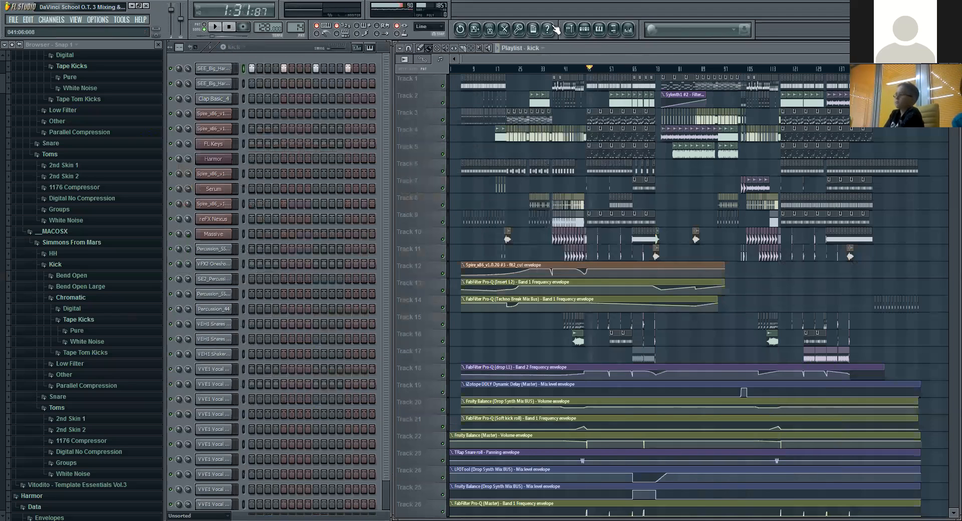
{"action": "left_click", "coordinate": [547, 29]}
{"action": "left_click", "coordinate": [951, 4]}
{"action": "left_click", "coordinate": [628, 29]}
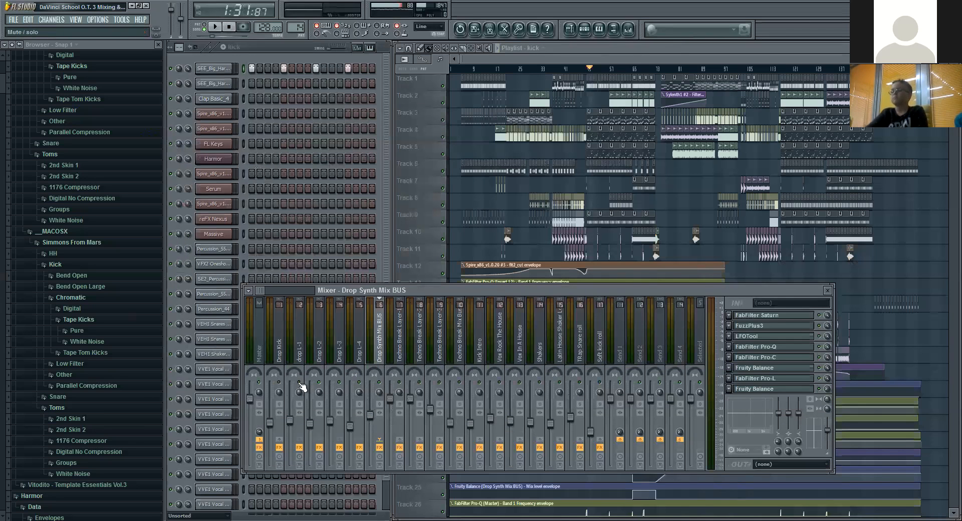
Step: Examine the Drop Synth Mix BUS compressor while the drop plays, stop playback and review its settings once more before closing it
{"action": "left_click", "coordinate": [215, 27]}
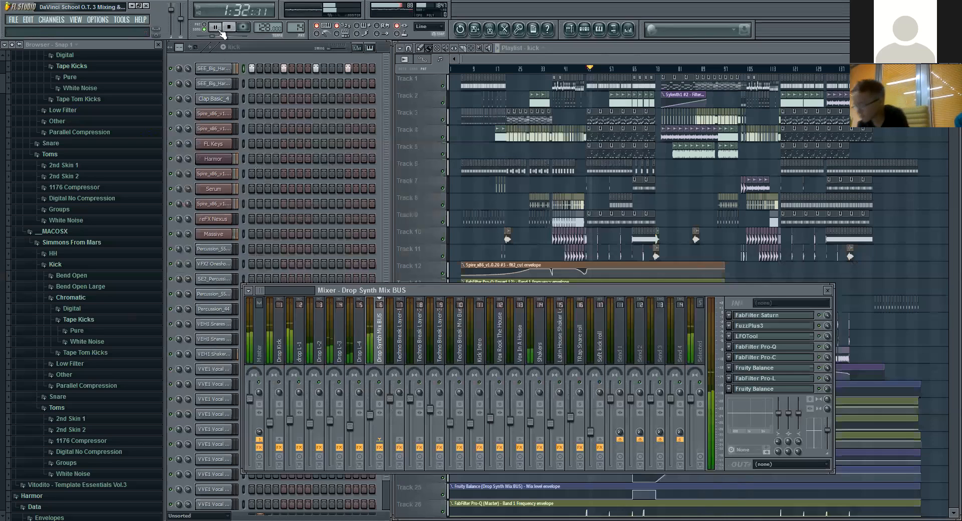
{"action": "left_click", "coordinate": [781, 357]}
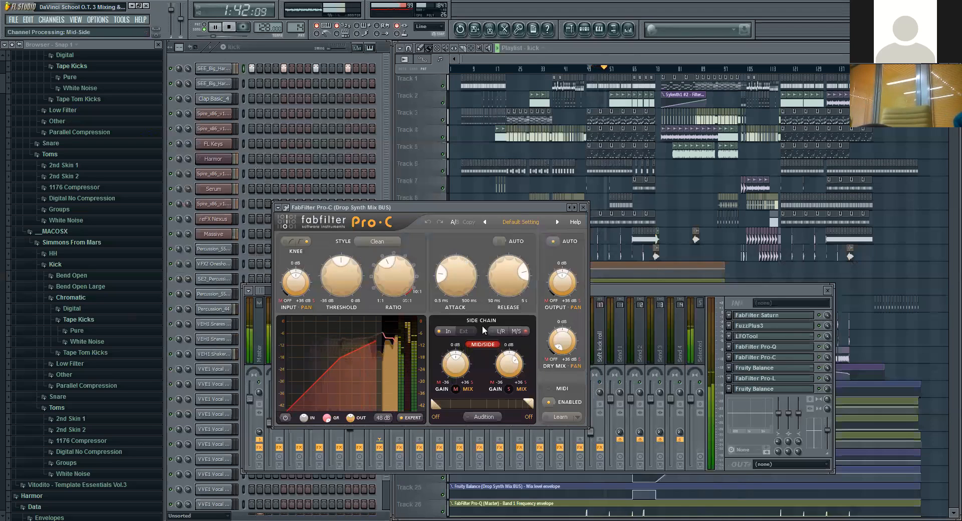
{"action": "left_click", "coordinate": [232, 29]}
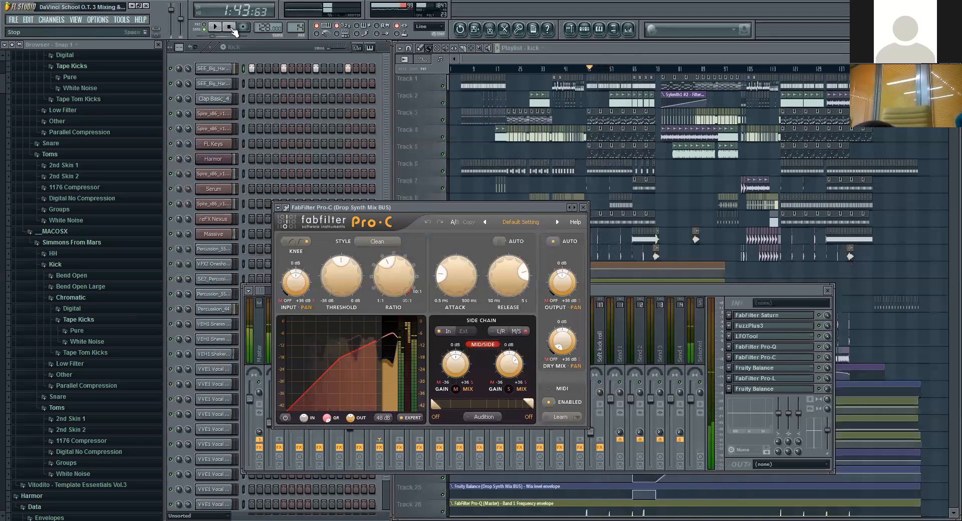
{"action": "left_click", "coordinate": [584, 208]}
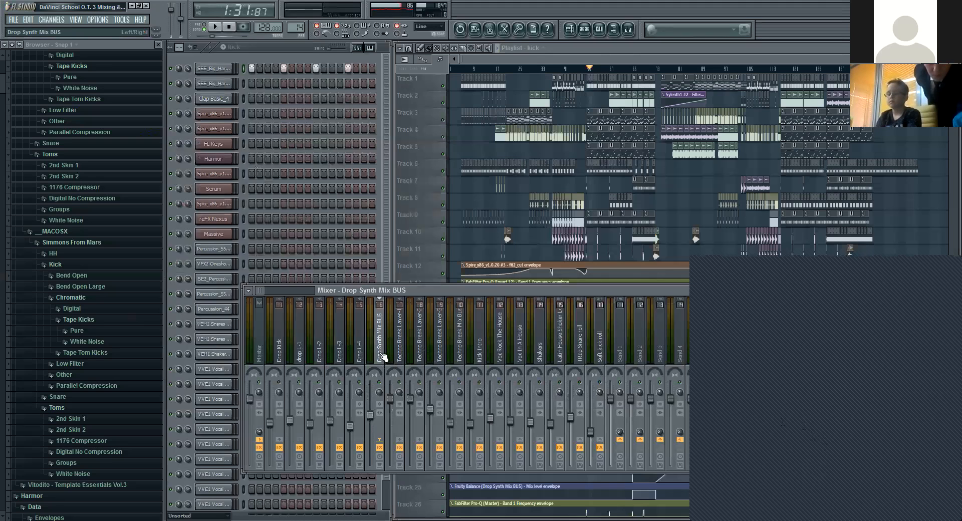
{"action": "left_click", "coordinate": [779, 360]}
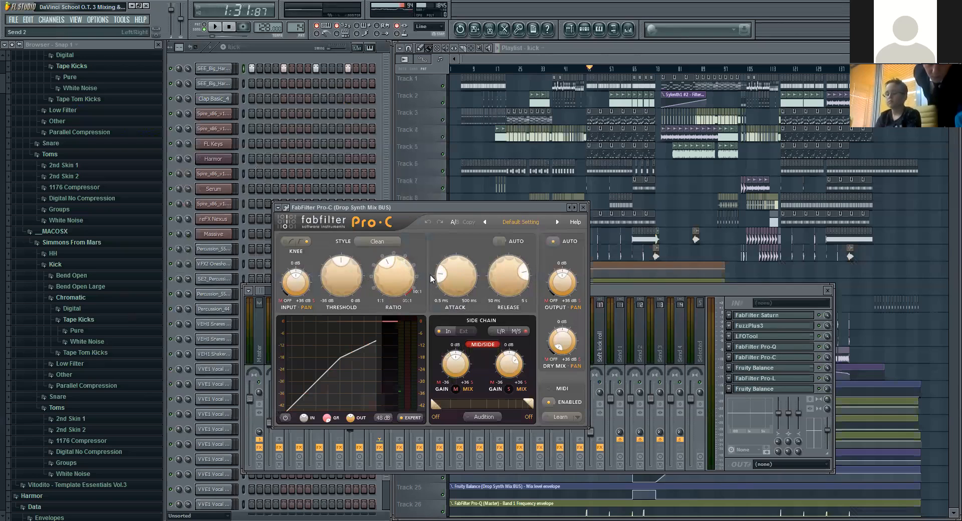
{"action": "left_click", "coordinate": [580, 208]}
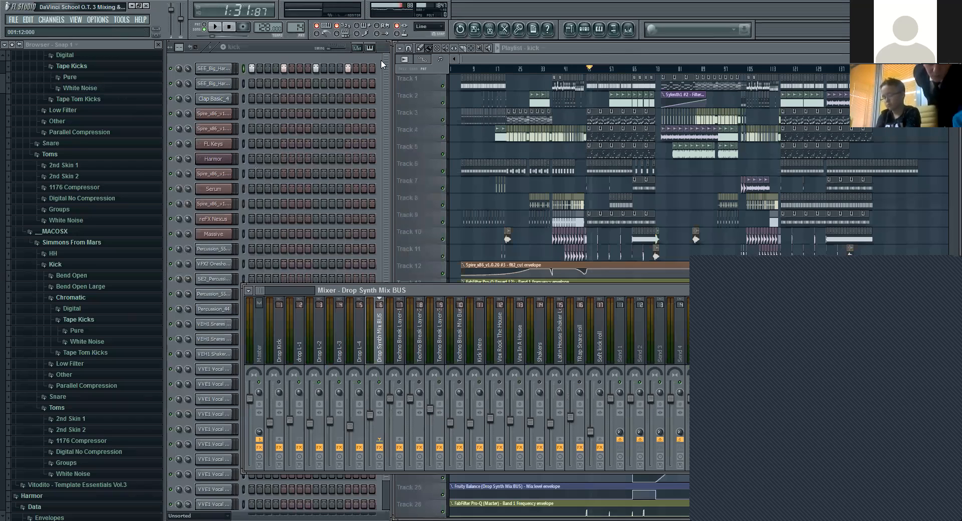
Step: Paste an on-screen text note headed "3. Saturation (Fabfilter Saturn)" describing saturation and where it is applied
{"action": "left_click", "coordinate": [95, 66]}
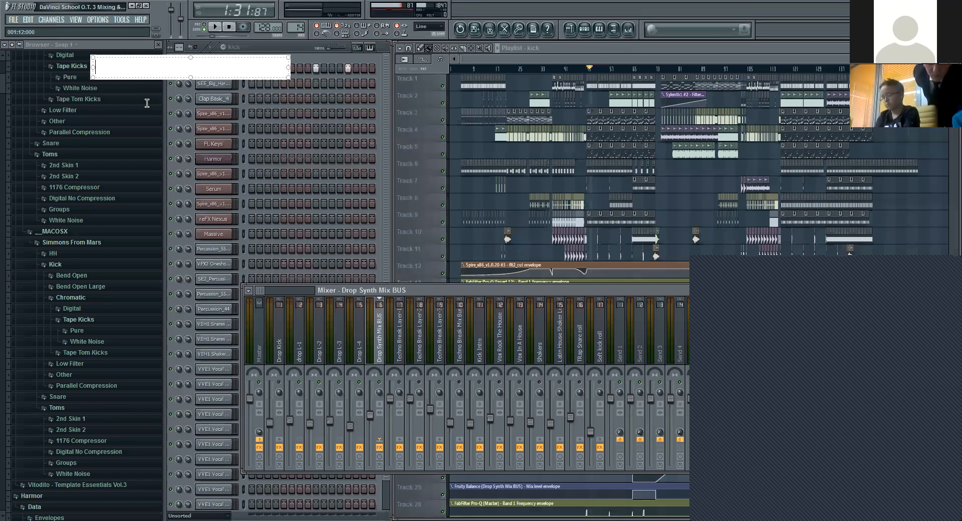
{"action": "type", "text": "3. Saturation (Fabfilter Saturn) Saturator adds additional harmonies in frequencies making sound rich, warm, clear and fuller. Saturation is applied to Drop Synth Bus, Breakdown Synth Bus, Percussions, Vocals, Shakers, etc;"}
{"action": "left_click", "coordinate": [445, 166]}
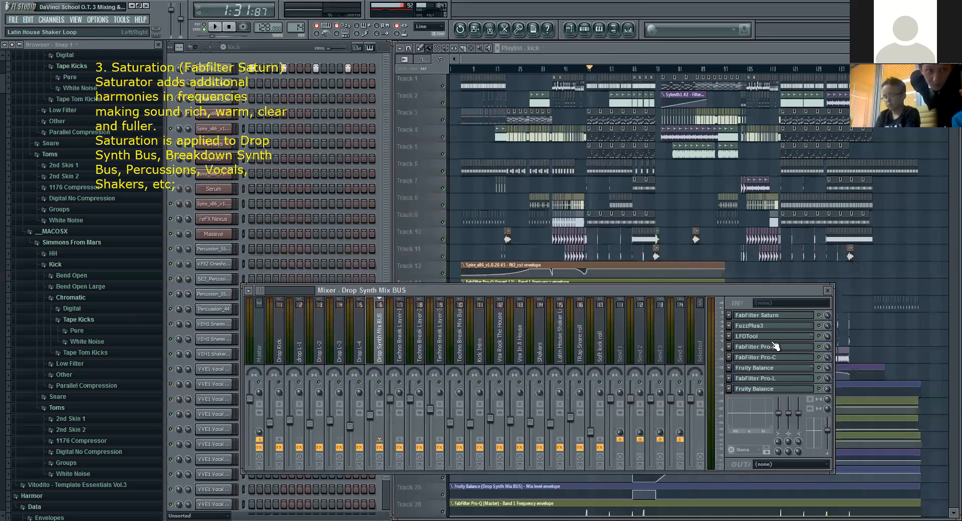
Step: Open FabFilter Saturn on the Drop Synth Mix BUS and move its window clear of the saturation note
{"action": "left_click", "coordinate": [774, 317]}
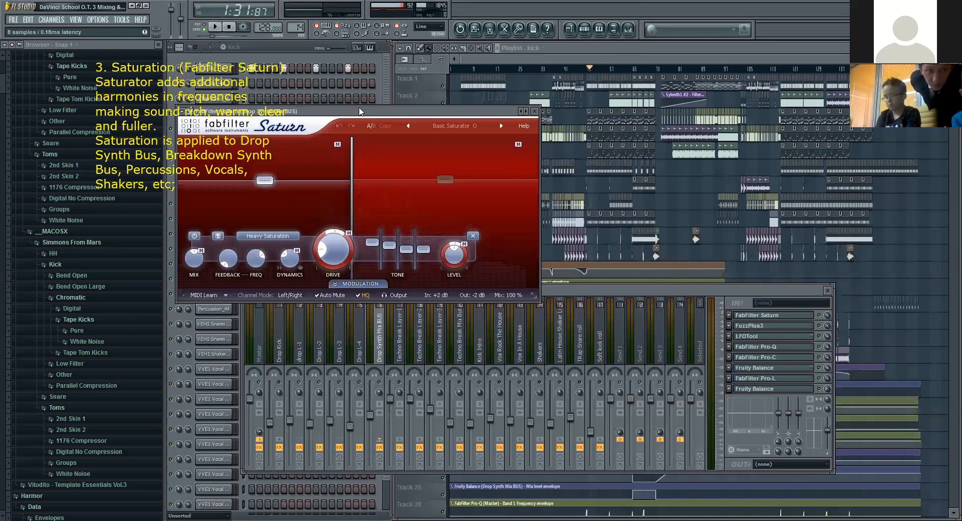
{"action": "left_click_drag", "start_coordinate": [366, 140], "coordinate": [361, 183]}
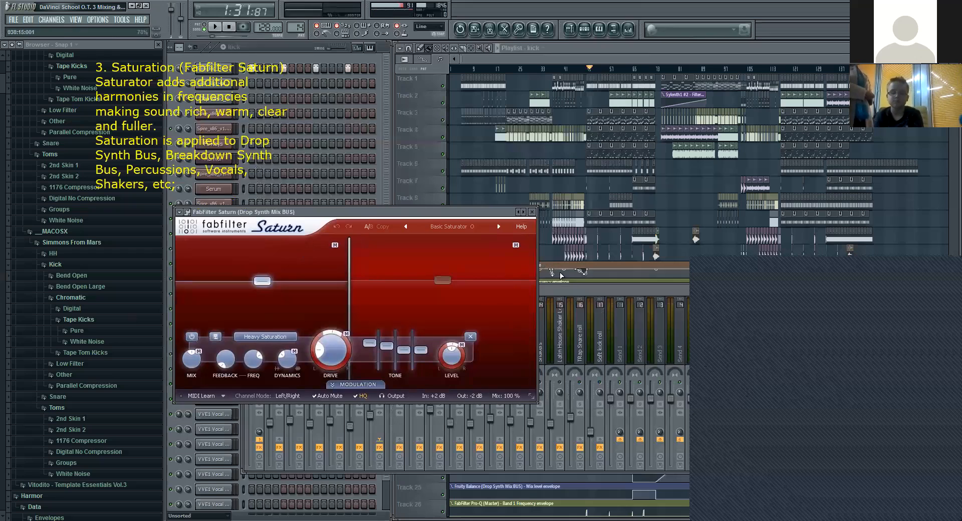
{"action": "left_click", "coordinate": [568, 291]}
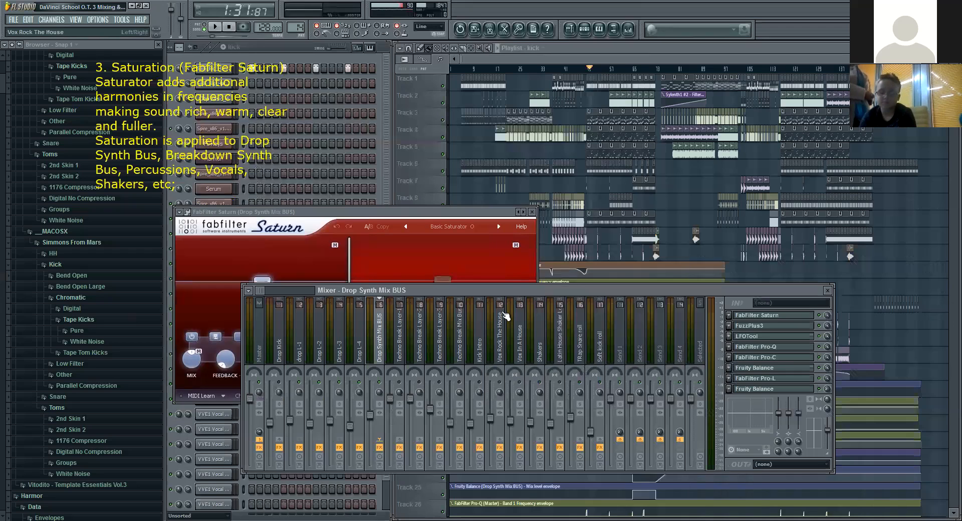
{"action": "left_click", "coordinate": [405, 221]}
Step: Play the drop with Saturn in front to examine its frequency display, and stop playback
{"action": "left_click", "coordinate": [634, 297]}
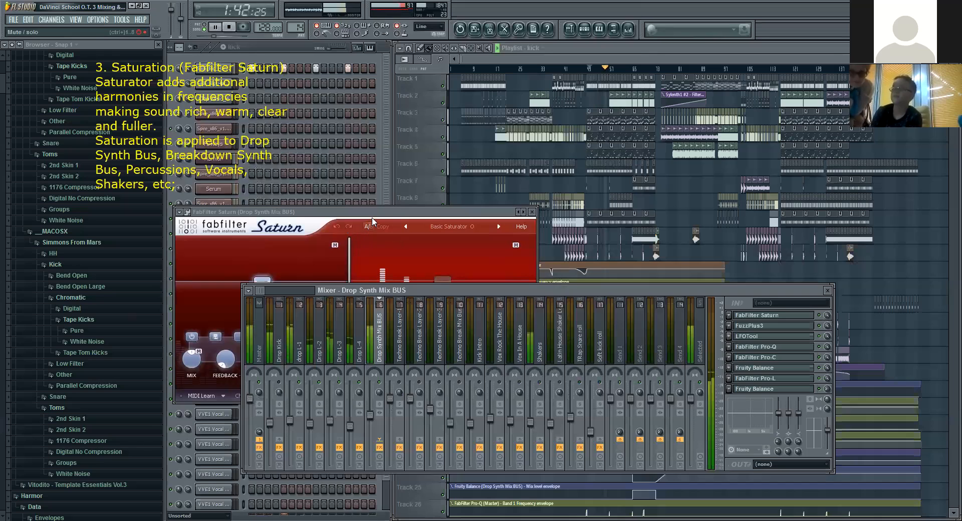
{"action": "left_click", "coordinate": [357, 230]}
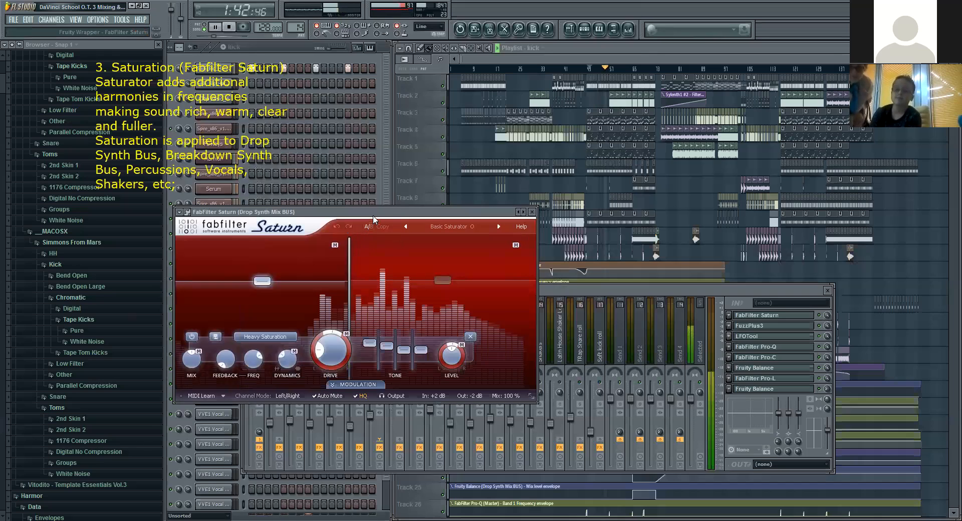
{"action": "left_click", "coordinate": [230, 29]}
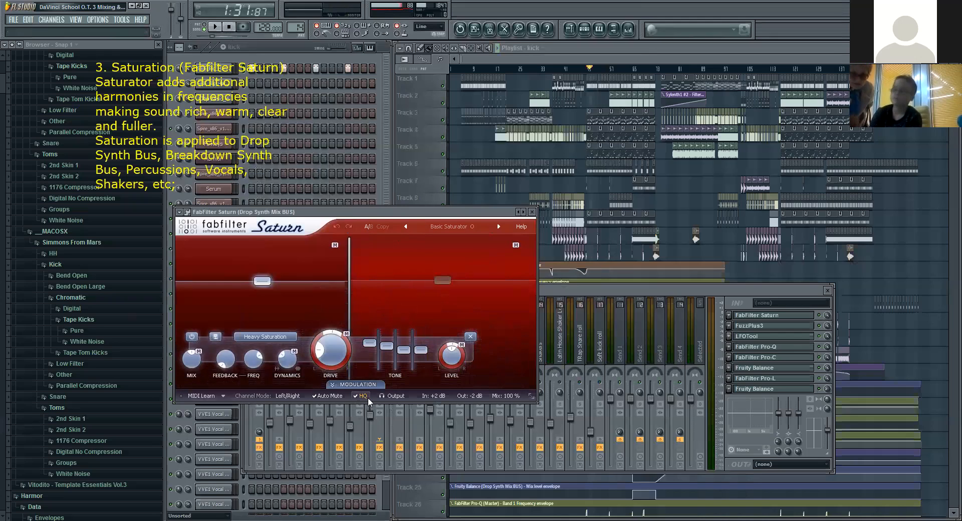
Step: Turn off Saturn's HQ option and close the plugin
{"action": "mouse_move", "coordinate": [361, 399]}
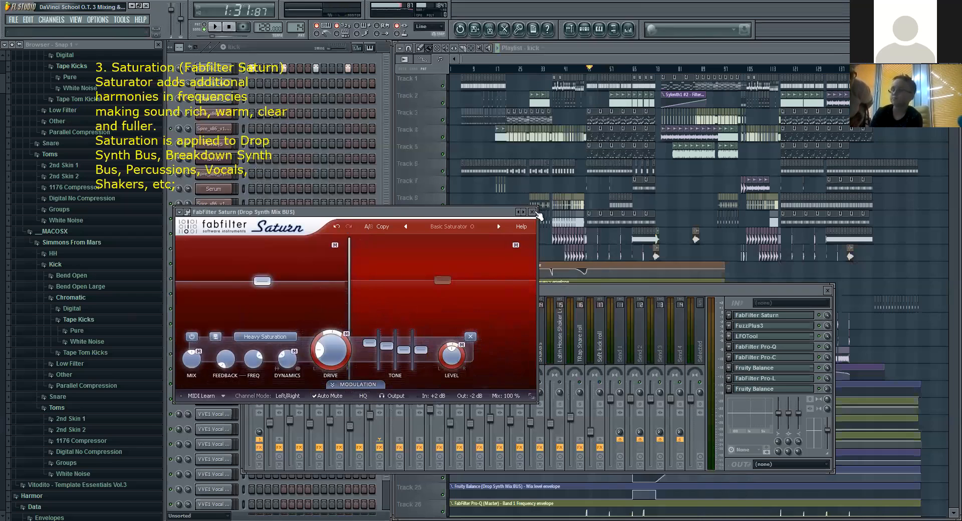
{"action": "left_click", "coordinate": [532, 212]}
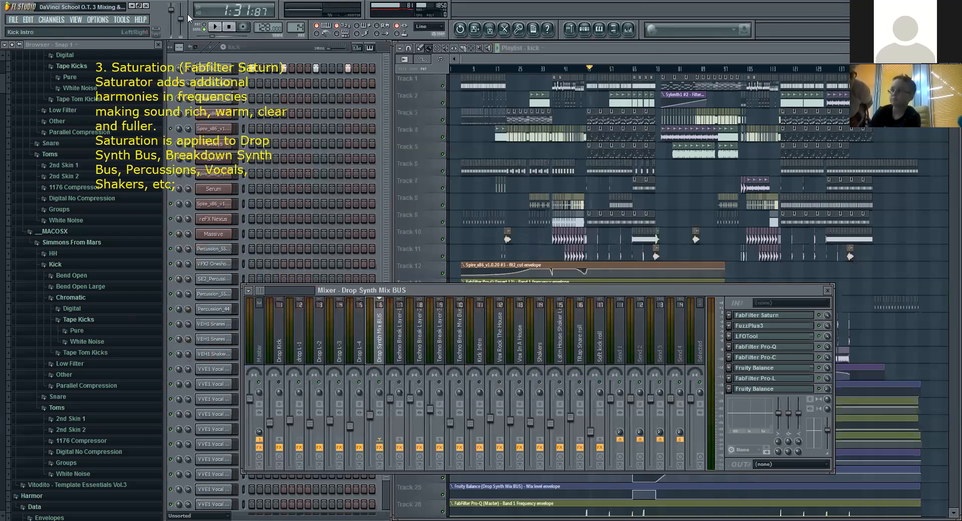
Step: Play the drop with HQ off while viewing Saturn on the Drop Synth Mix BUS, stop playback and close Saturn
{"action": "left_click", "coordinate": [214, 26]}
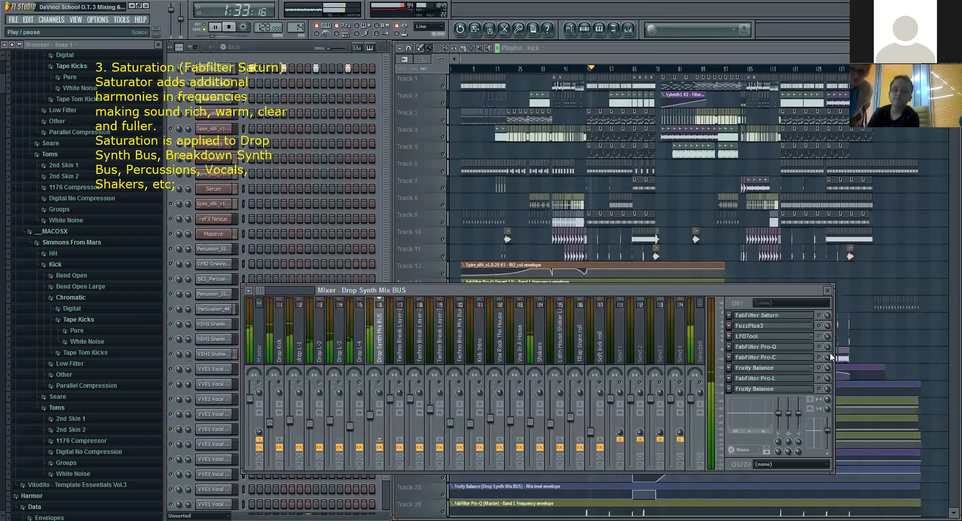
{"action": "left_click", "coordinate": [788, 318]}
{"action": "key", "text": "space"}
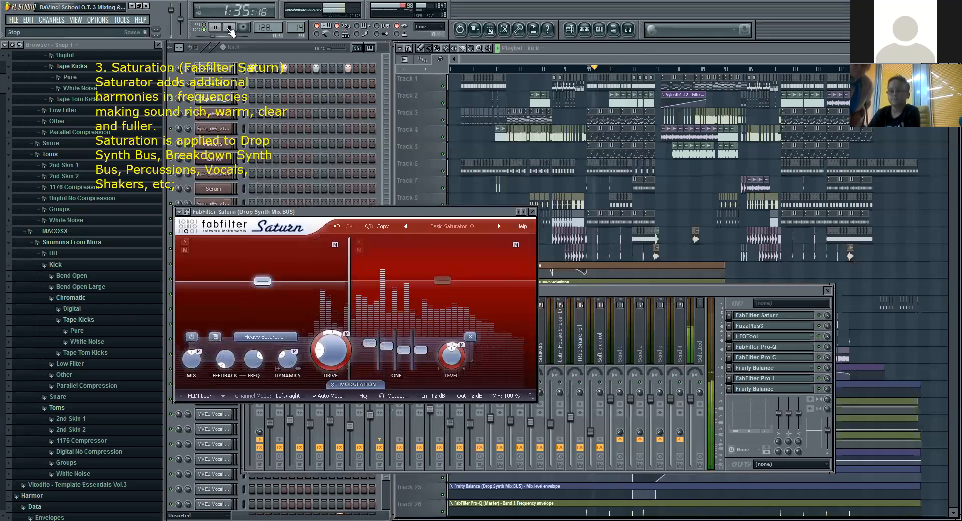
{"action": "left_click", "coordinate": [532, 211]}
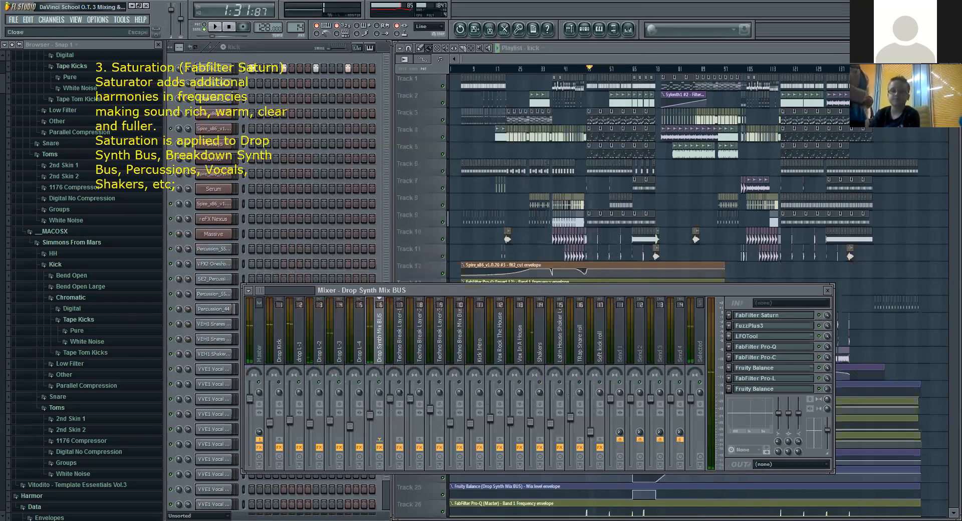
Step: Replace the saturation note with pasted text headed "4. Distortion (Fuzz Plus, WOW2, Sausage Fattner)" explaining distortion and where it is applied
{"action": "key", "text": "alt+Tab"}
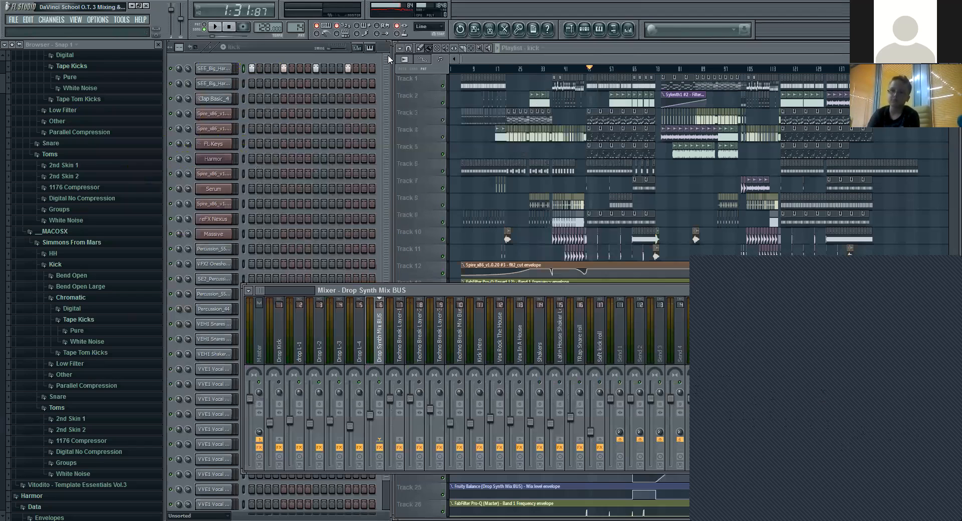
{"action": "left_click", "coordinate": [177, 92]}
{"action": "type", "text": "4. Distortion (Fuzz Plus, WOW2, Sausage Fattner) Distortion adds hard harmonies in frequencies making sound Rough, Bright and Thick. Distortion is applied to Drop Synth Mix Bus and Breakdown Synth Bus."}
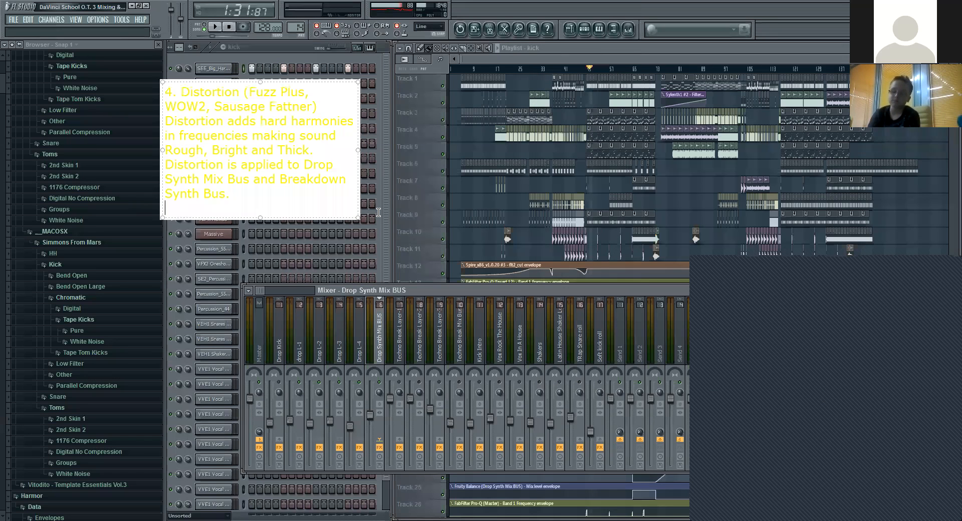
{"action": "left_click", "coordinate": [346, 67]}
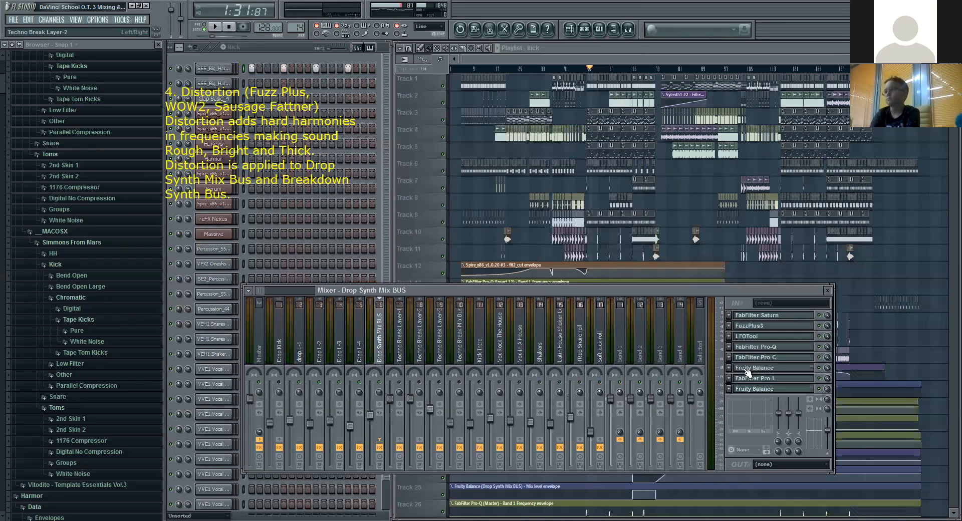
Step: Open FuzzPlus3 on the Drop Synth Mix BUS, move its window below the distortion note and play the drop through it
{"action": "left_click", "coordinate": [756, 327]}
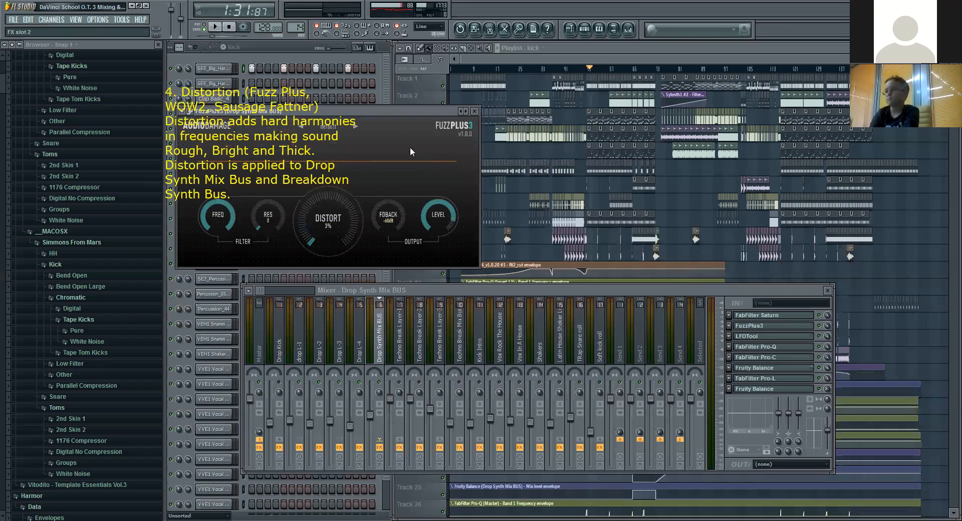
{"action": "left_click_drag", "start_coordinate": [383, 109], "coordinate": [411, 249]}
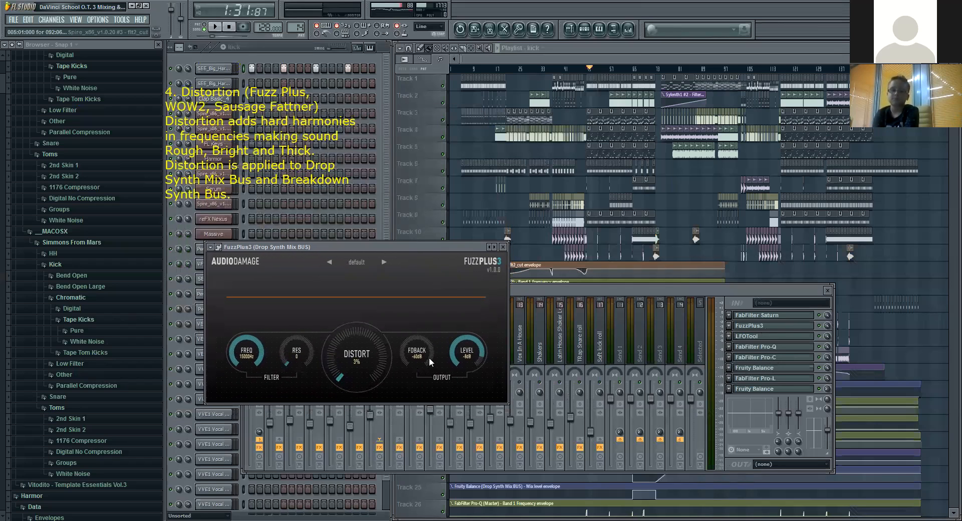
{"action": "left_click", "coordinate": [217, 28]}
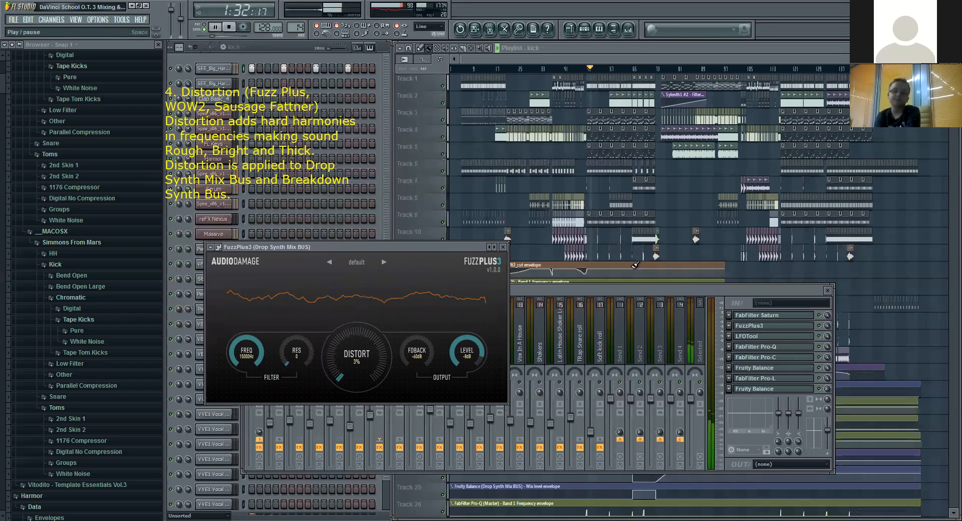
Step: Finish auditioning FuzzPlus3 on the Drop Synth Mix BUS, close its window and stop playback
{"action": "left_click", "coordinate": [824, 331]}
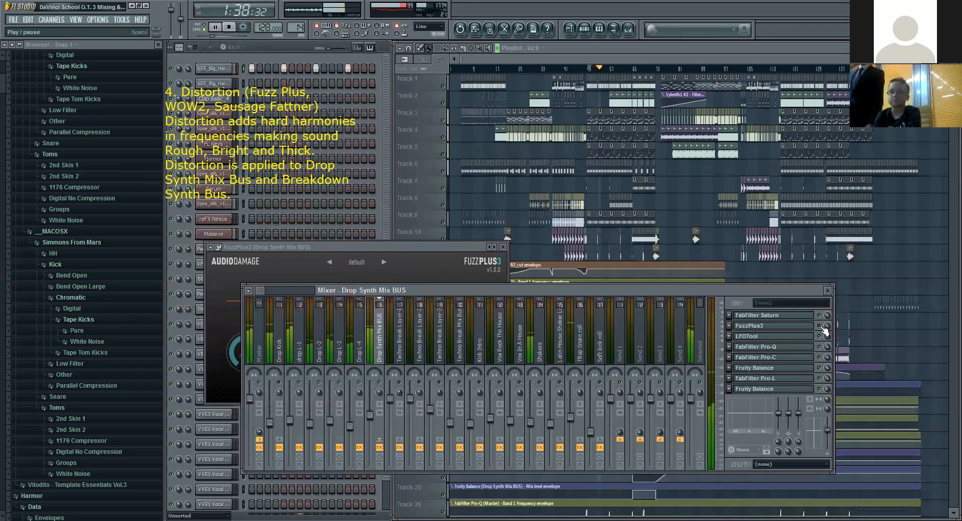
{"action": "left_click", "coordinate": [484, 250]}
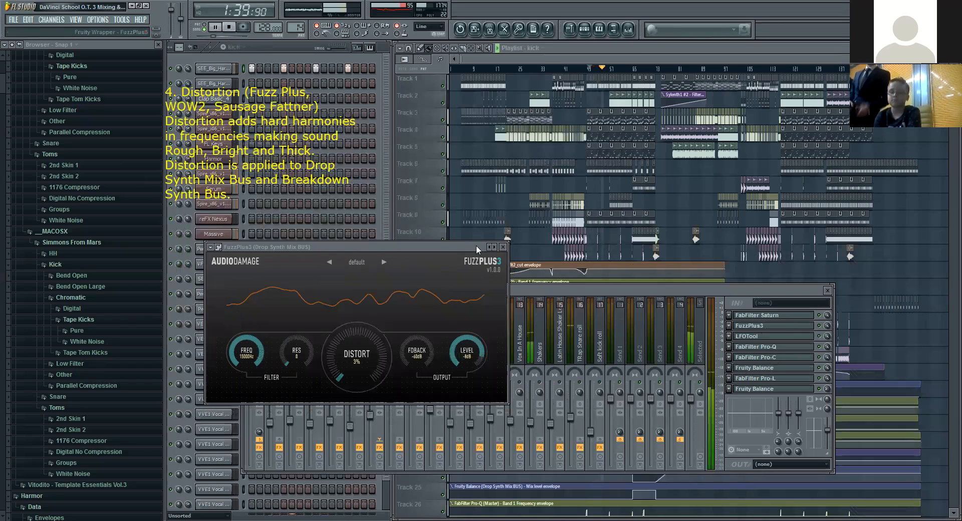
{"action": "left_click", "coordinate": [503, 247]}
{"action": "left_click", "coordinate": [216, 25]}
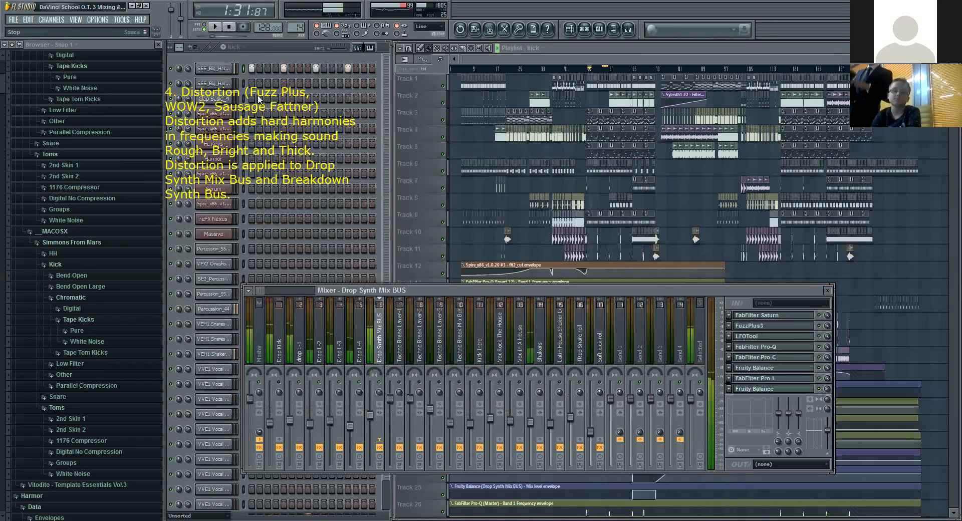
Step: View the SAUSAGE FATTENER settings on the Techno Break Mix Bus, then close the plugin
{"action": "left_click", "coordinate": [400, 341]}
{"action": "left_click", "coordinate": [455, 345]}
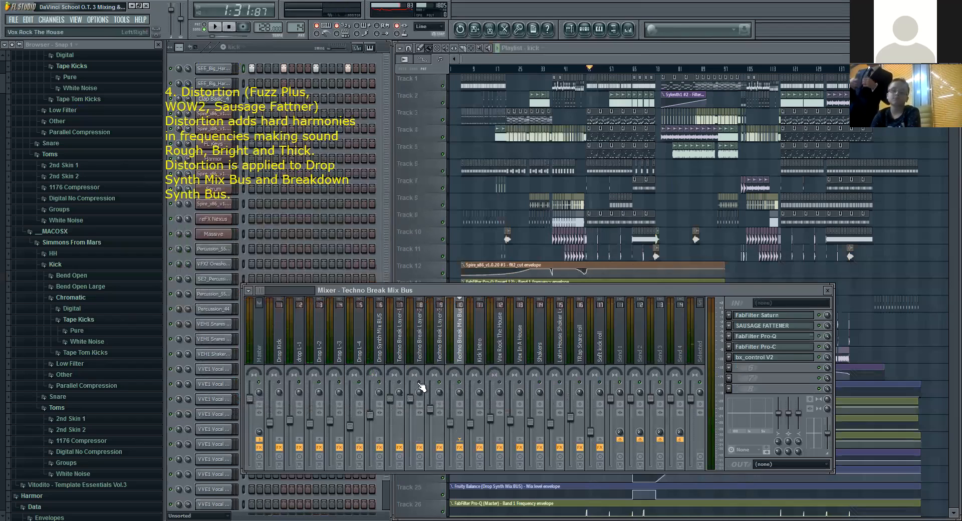
{"action": "left_click", "coordinate": [790, 326]}
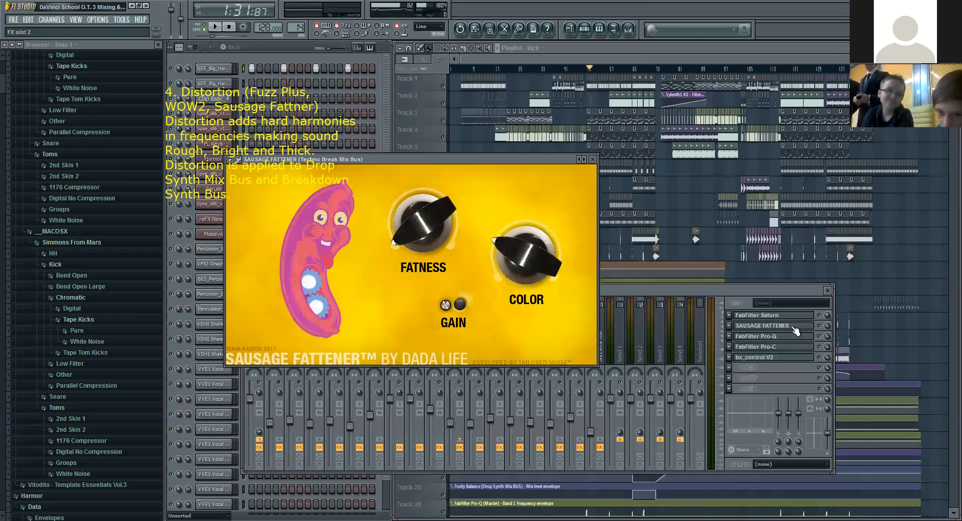
{"action": "left_click", "coordinate": [793, 328]}
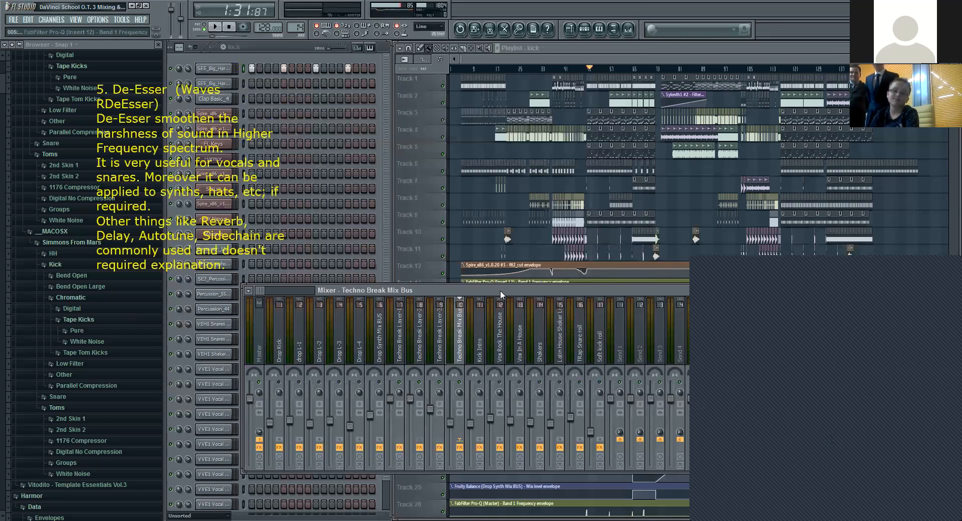
Step: Check the mixer effects for the de-esser and open Waves RDeEsser on the Vox Rock The House track
{"action": "left_click", "coordinate": [400, 346]}
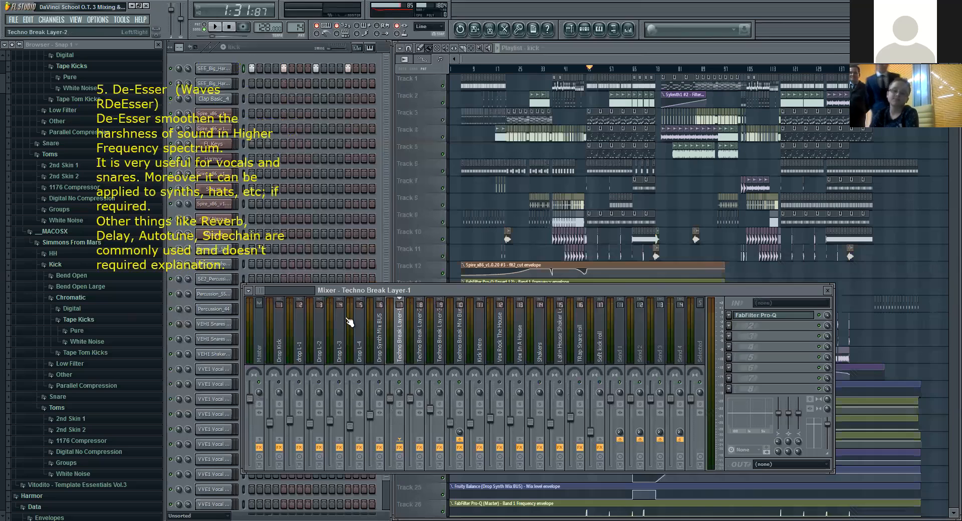
{"action": "left_click", "coordinate": [500, 351]}
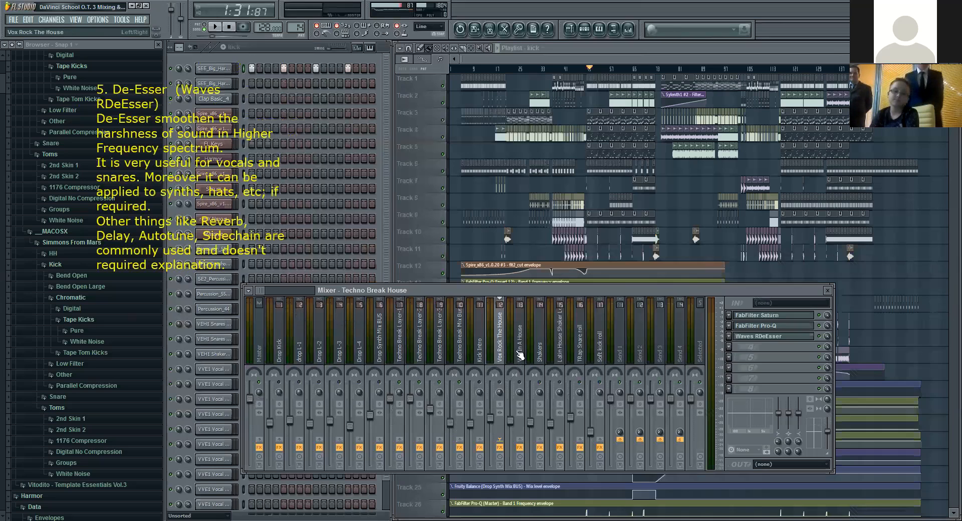
{"action": "left_click", "coordinate": [782, 337]}
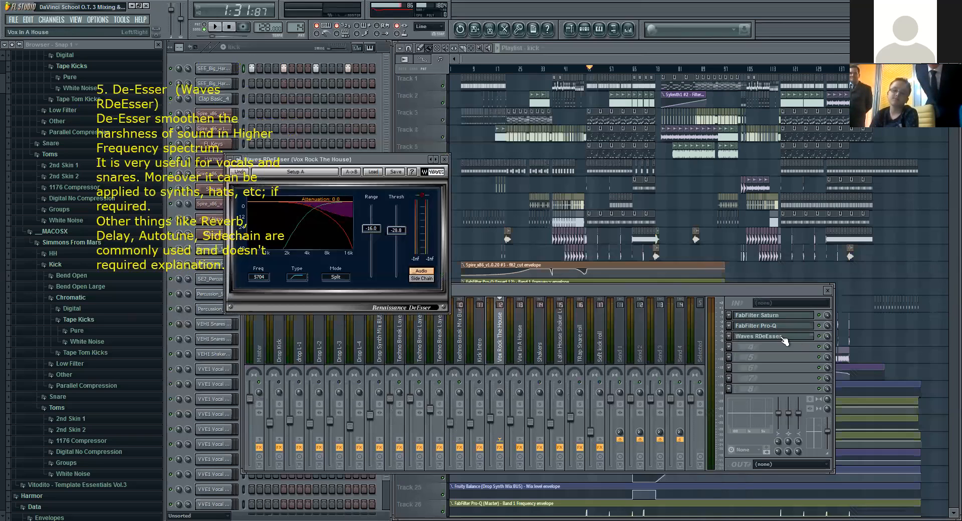
Step: Play the drop while looking through the mixer tracks for active vocals, and stop playback
{"action": "left_click", "coordinate": [217, 27]}
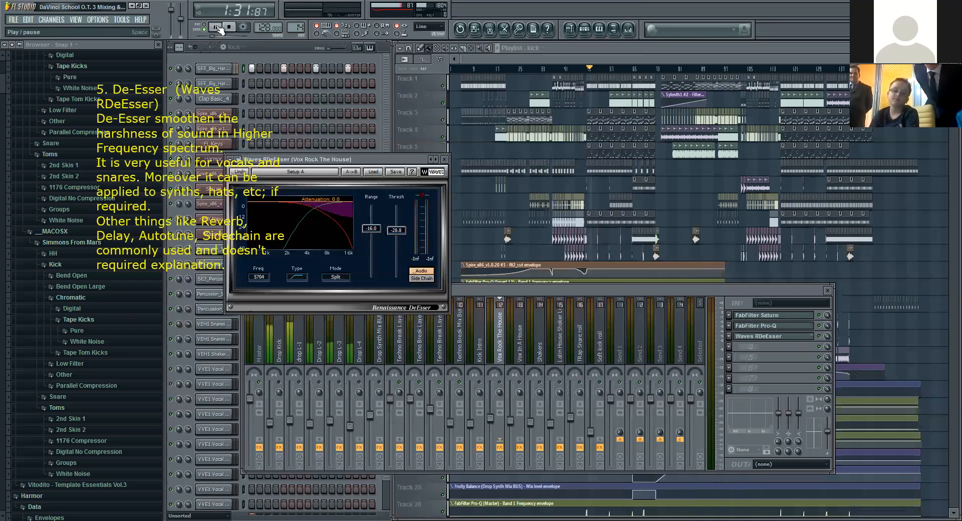
{"action": "left_click", "coordinate": [505, 384]}
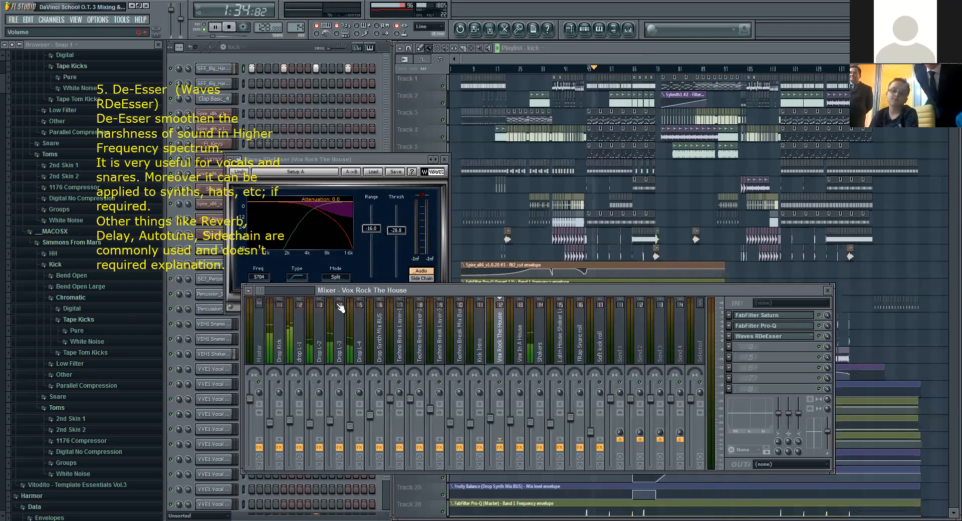
{"action": "left_click_drag", "start_coordinate": [263, 290], "coordinate": [279, 287]}
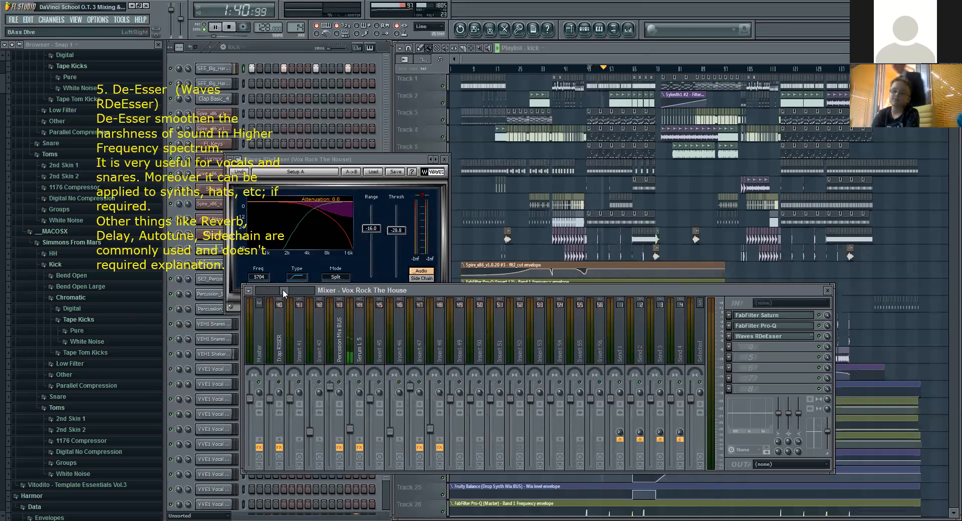
{"action": "left_click_drag", "start_coordinate": [283, 290], "coordinate": [239, 293]}
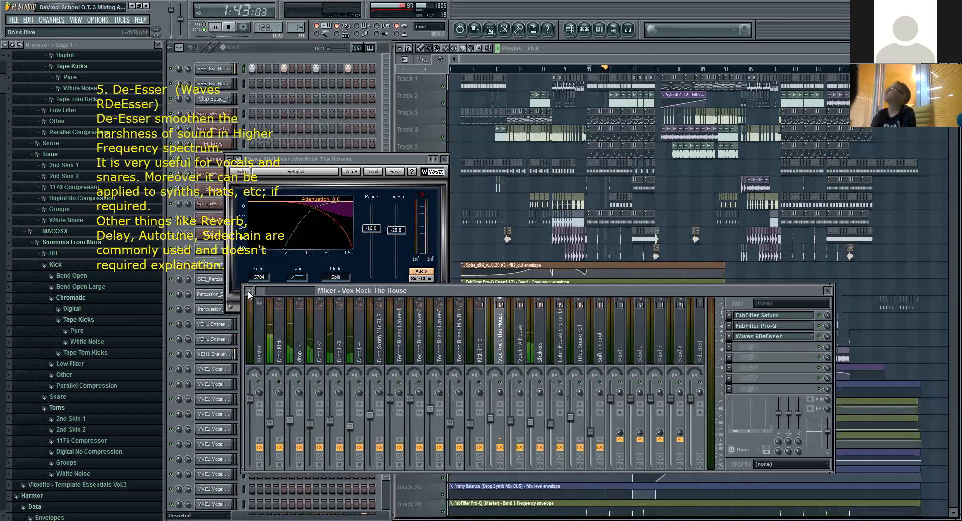
{"action": "left_click_drag", "start_coordinate": [258, 293], "coordinate": [267, 294]}
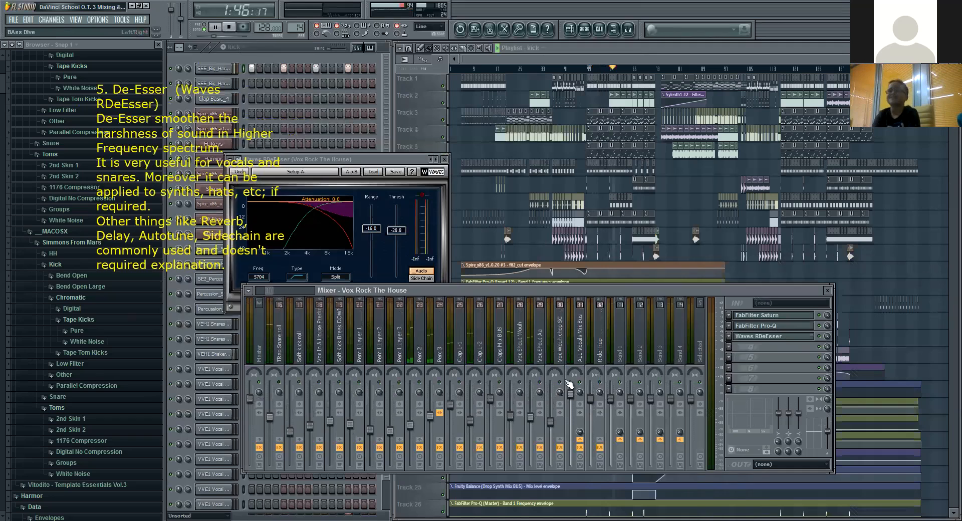
{"action": "key", "text": "space"}
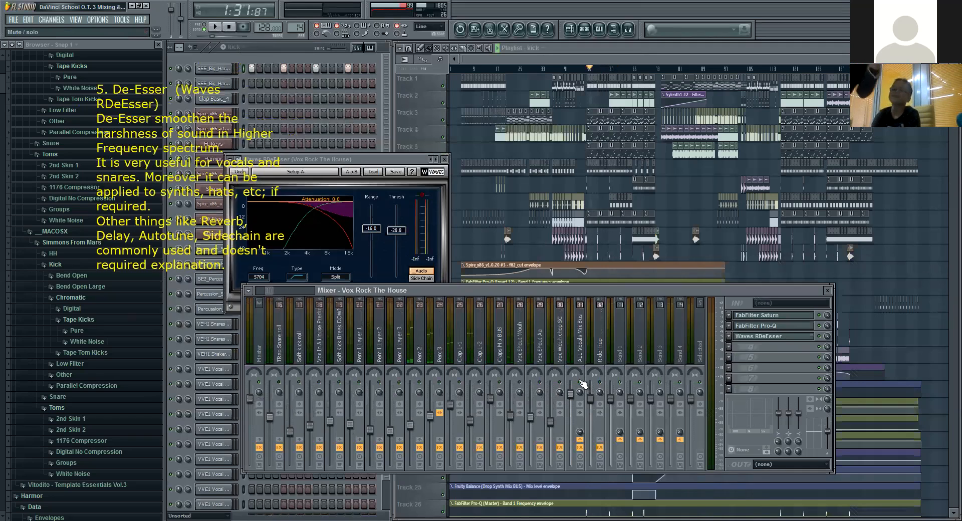
Step: Play the song from about 0:50 to watch RDeEsser act on Vox Rock The House, then stop and close the plugin
{"action": "left_click_drag", "start_coordinate": [281, 293], "coordinate": [267, 293]}
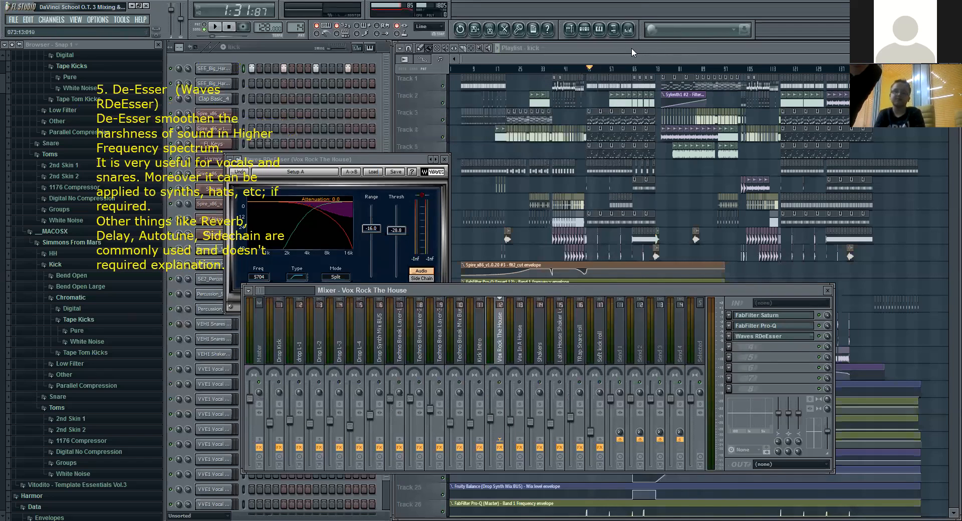
{"action": "left_click", "coordinate": [528, 68]}
{"action": "key", "text": "space"}
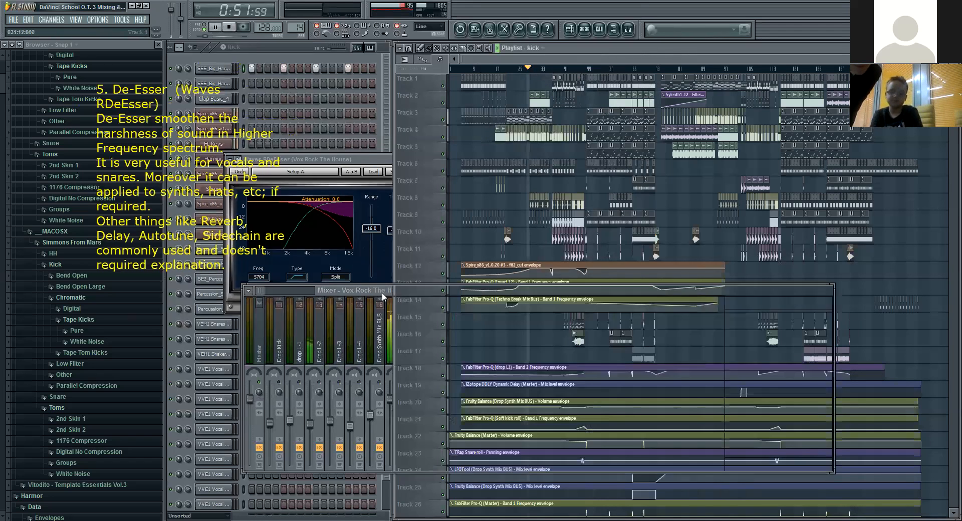
{"action": "left_click", "coordinate": [382, 292]}
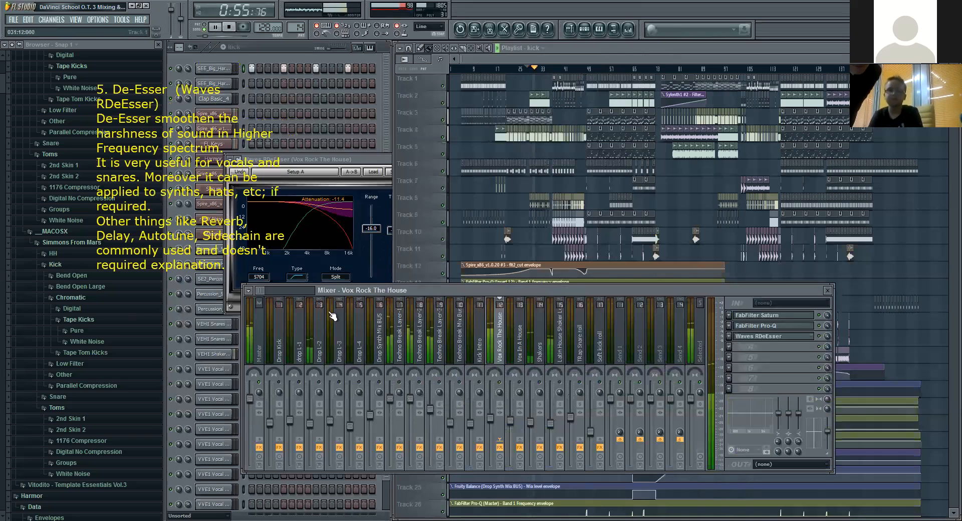
{"action": "left_click_drag", "start_coordinate": [263, 290], "coordinate": [268, 290]}
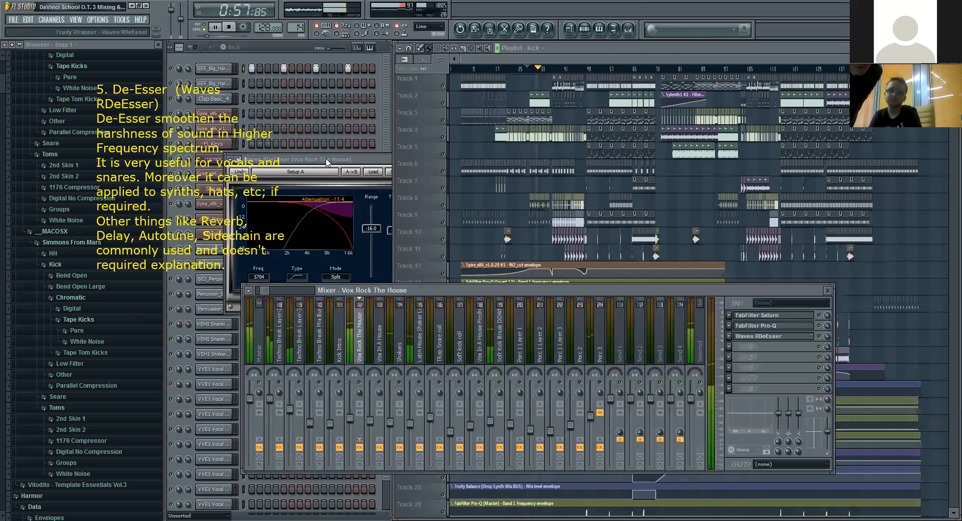
{"action": "left_click", "coordinate": [339, 206]}
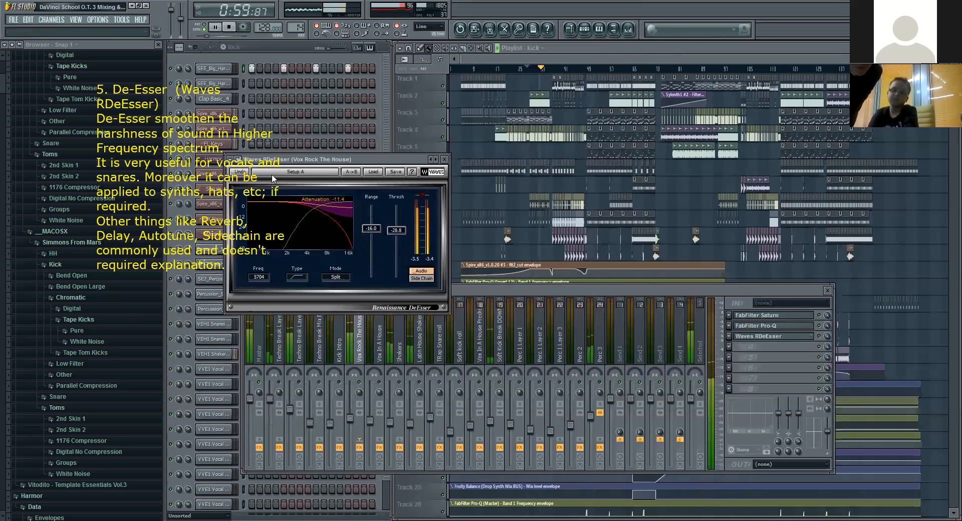
{"action": "left_click", "coordinate": [229, 28]}
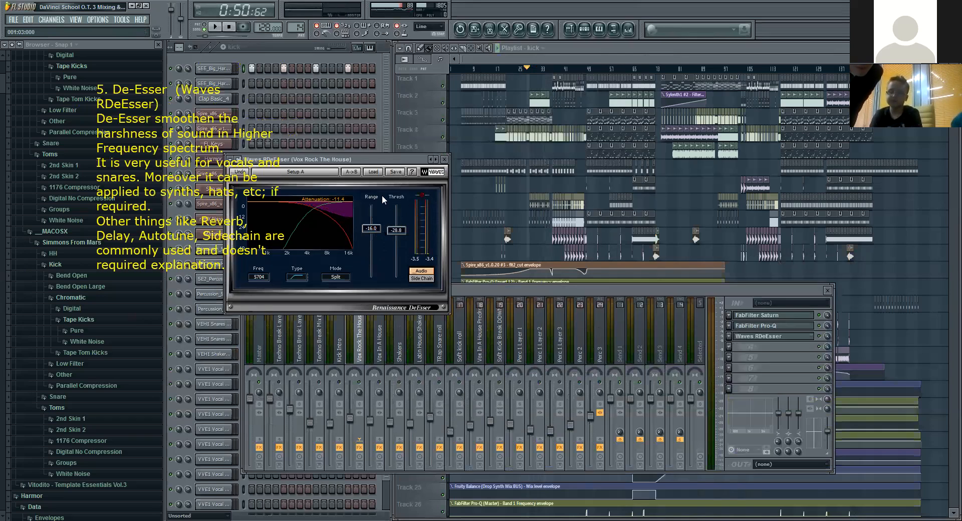
{"action": "left_click", "coordinate": [446, 160]}
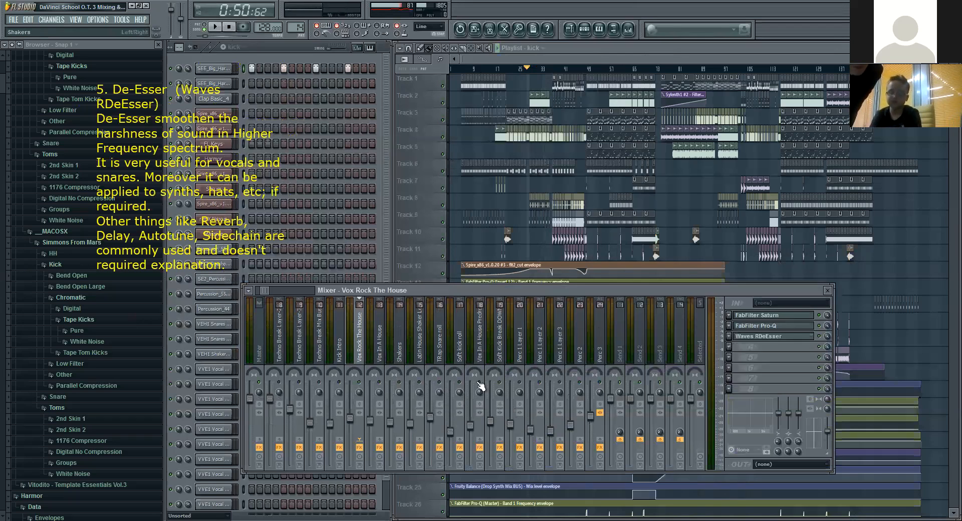
Step: Check the effect chains of Trap Crash, Trap FX, Trap RISER, Percussion LOOP and BAss DIve for another de-esser
{"action": "mouse_move", "coordinate": [268, 288]}
{"action": "left_mouse_down"}
{"action": "mouse_move", "coordinate": [255, 289]}
{"action": "mouse_move", "coordinate": [273, 293]}
{"action": "left_mouse_up"}
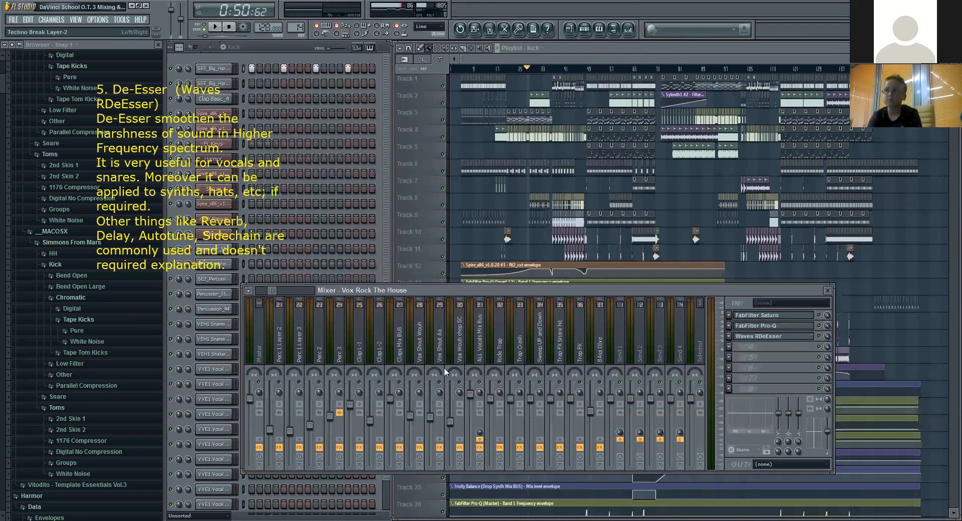
{"action": "left_click", "coordinate": [523, 357]}
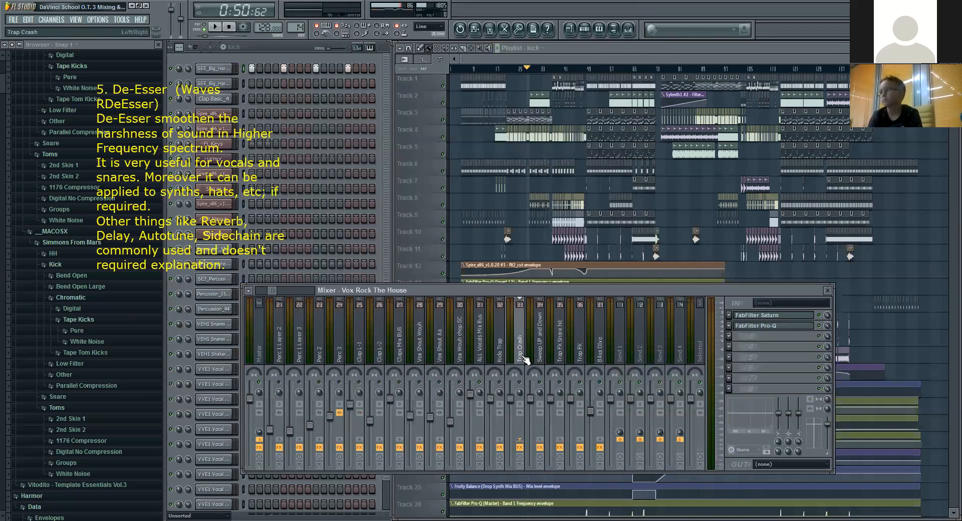
{"action": "left_click", "coordinate": [581, 360]}
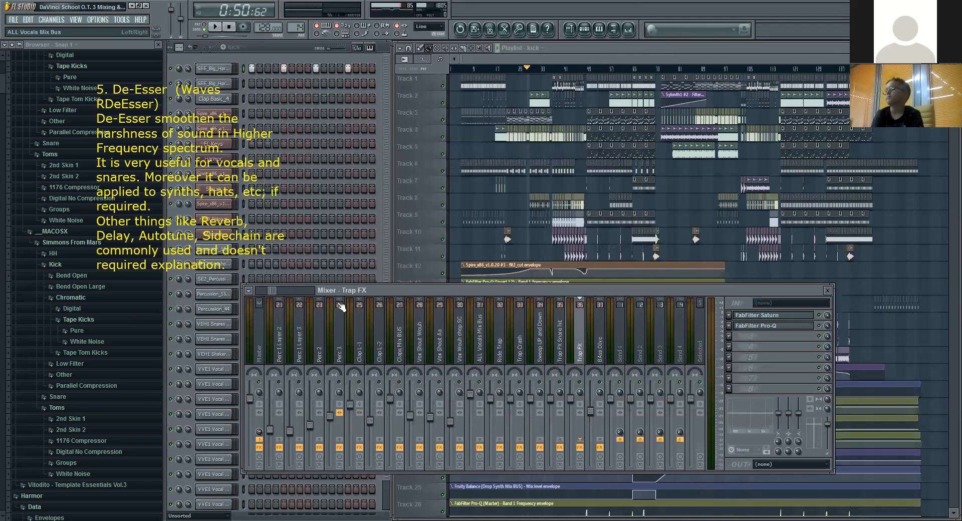
{"action": "scroll", "coordinate": [274, 287], "scroll_direction": "down", "scroll_amount": 5}
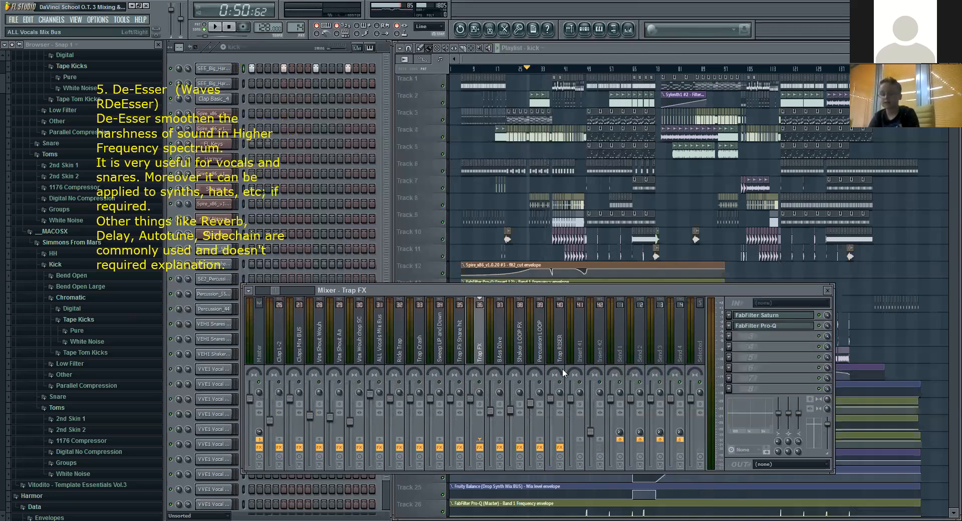
{"action": "left_click", "coordinate": [560, 355]}
{"action": "left_click", "coordinate": [532, 354]}
{"action": "left_click", "coordinate": [502, 353]}
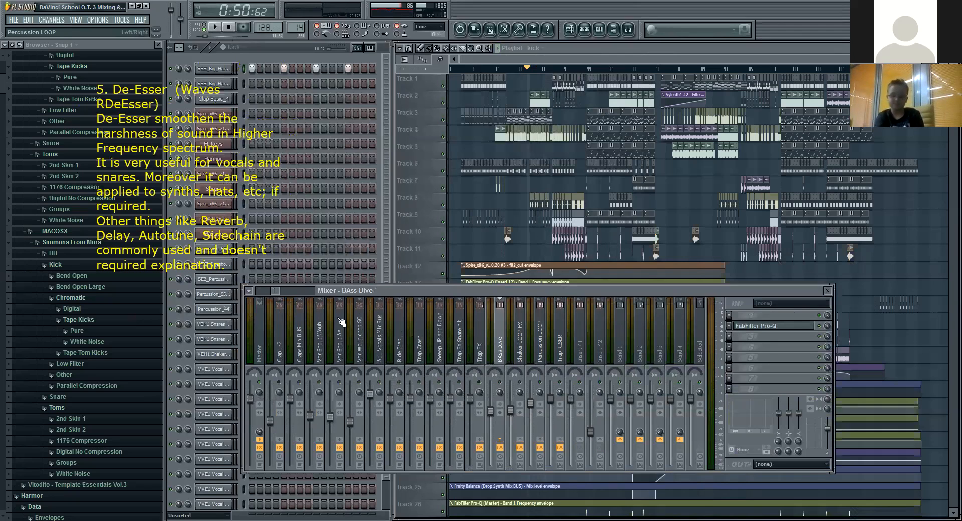
{"action": "scroll", "coordinate": [280, 288], "scroll_direction": "down", "scroll_amount": 15}
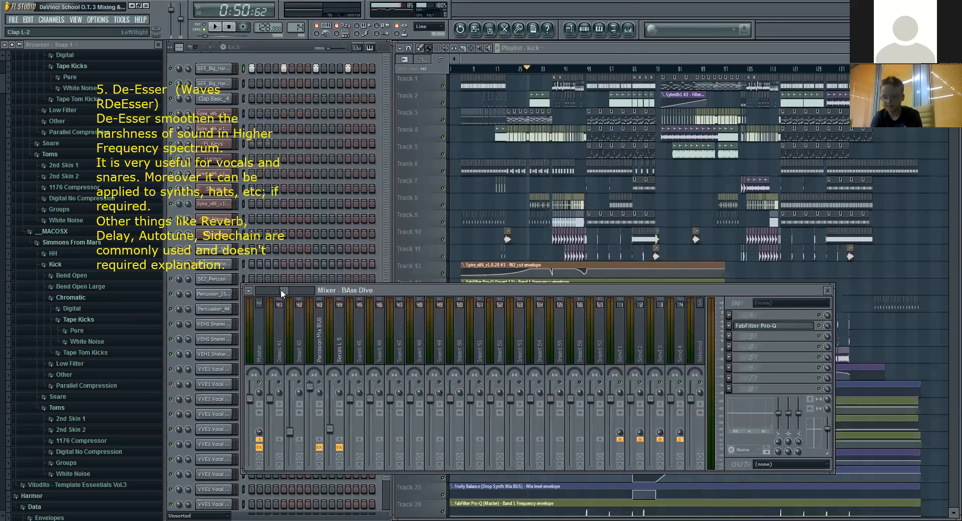
{"action": "left_click_drag", "start_coordinate": [281, 289], "coordinate": [255, 290]}
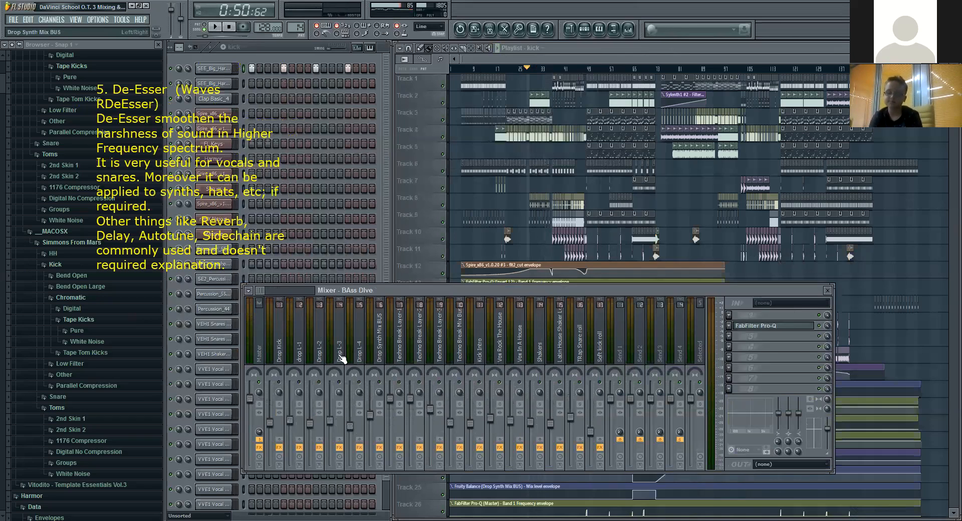
Step: Check the effects from Shakers to Techno Break Mix Bus, then open Waves RDeEsser on the TRap Snare roll track
{"action": "left_click", "coordinate": [543, 358]}
{"action": "left_click", "coordinate": [520, 354]}
{"action": "left_click", "coordinate": [478, 353]}
{"action": "left_click", "coordinate": [462, 353]}
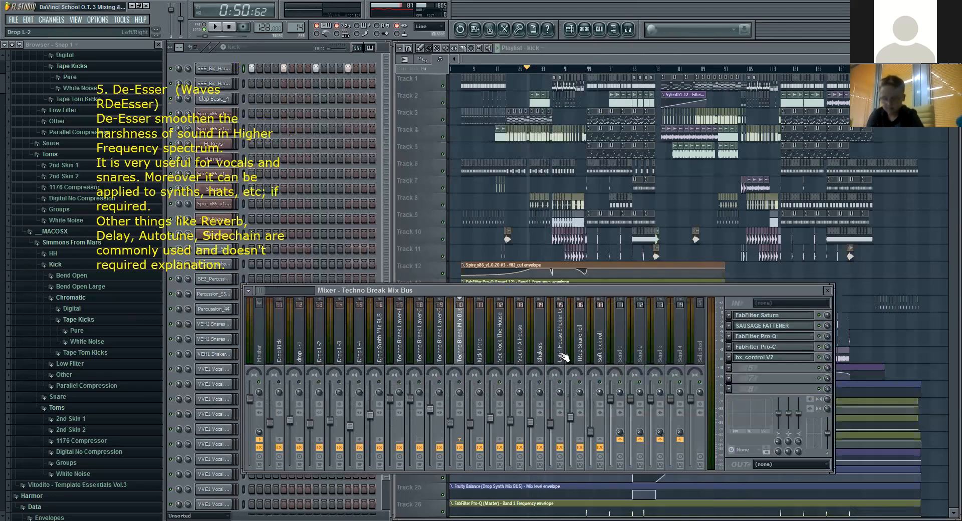
{"action": "left_click", "coordinate": [565, 357]}
{"action": "left_click", "coordinate": [582, 360]}
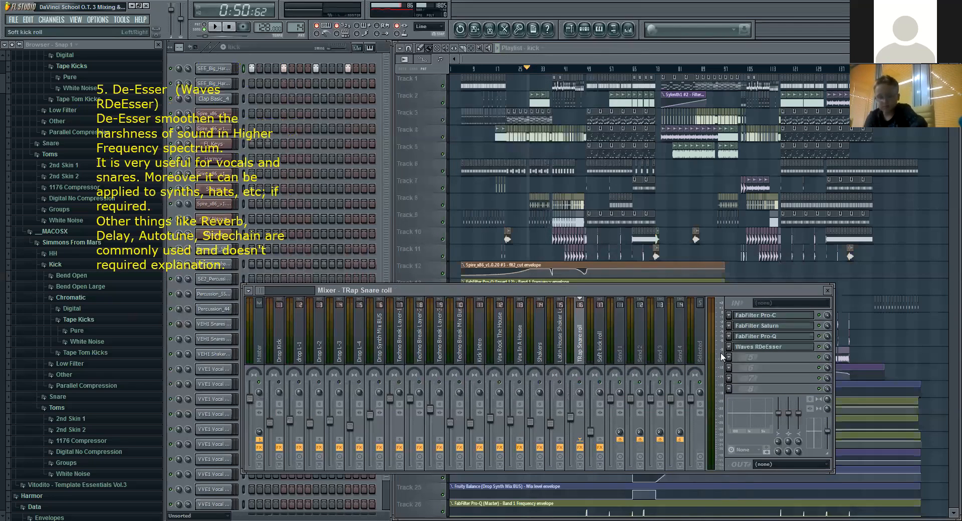
{"action": "left_click", "coordinate": [776, 348]}
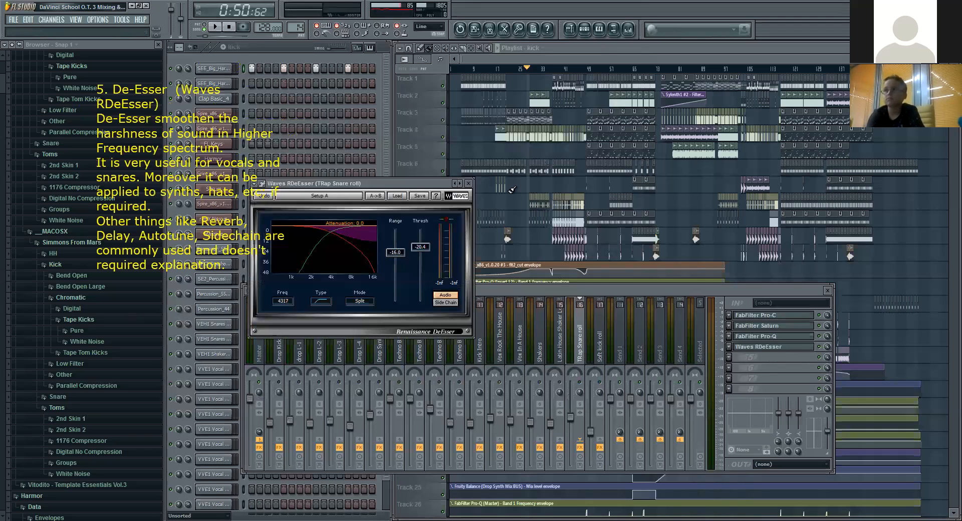
Step: Play the build-up from about 1:18 with the mixer shown, watching RDeEsser on TRap Snare roll, and stop playback
{"action": "left_click", "coordinate": [571, 68]}
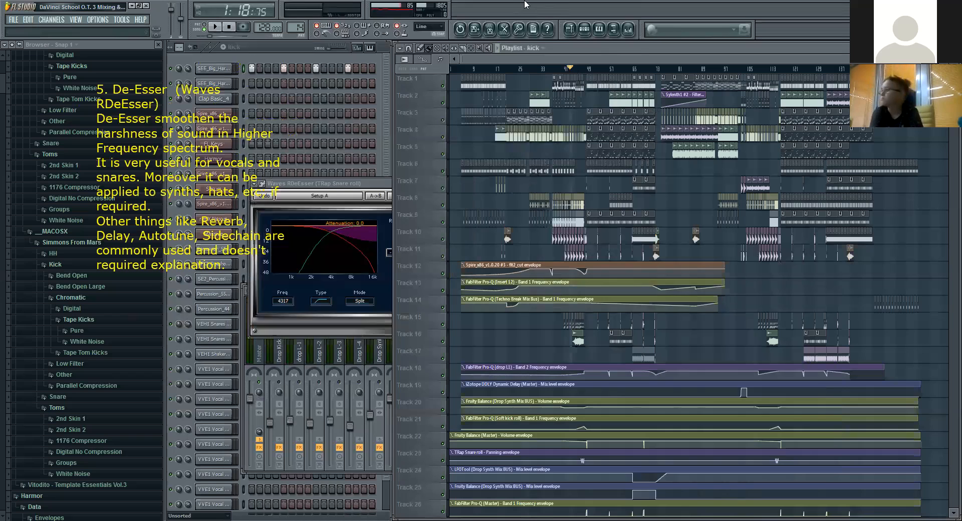
{"action": "key", "text": "F9"}
{"action": "key", "text": "space"}
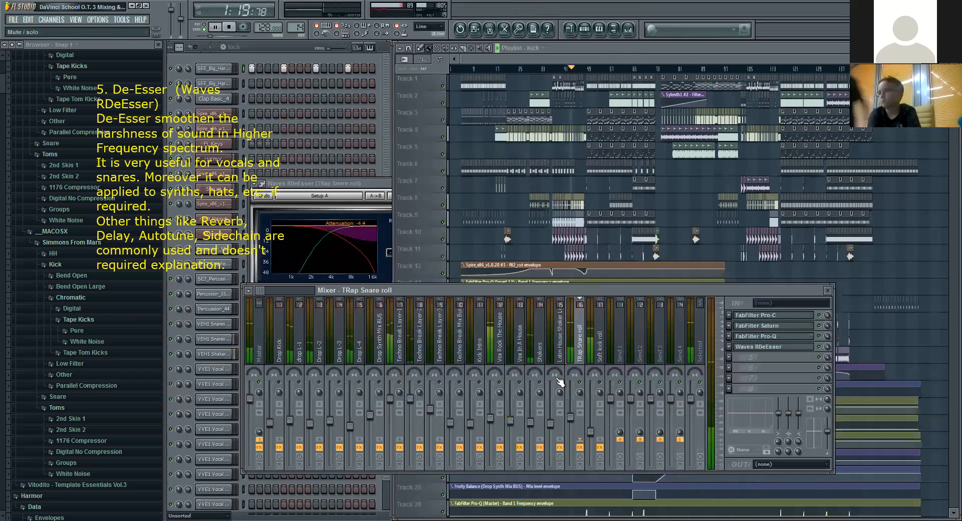
{"action": "left_click", "coordinate": [371, 184]}
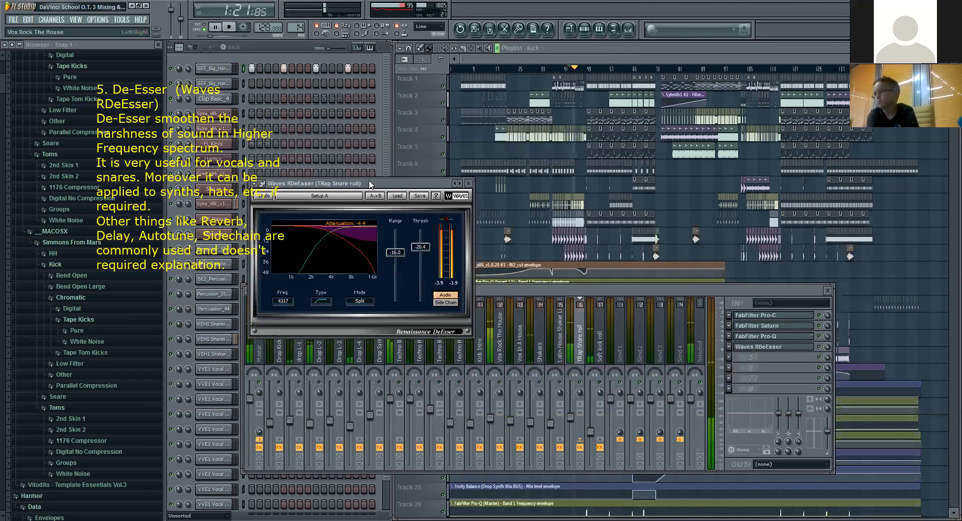
{"action": "left_click", "coordinate": [230, 27]}
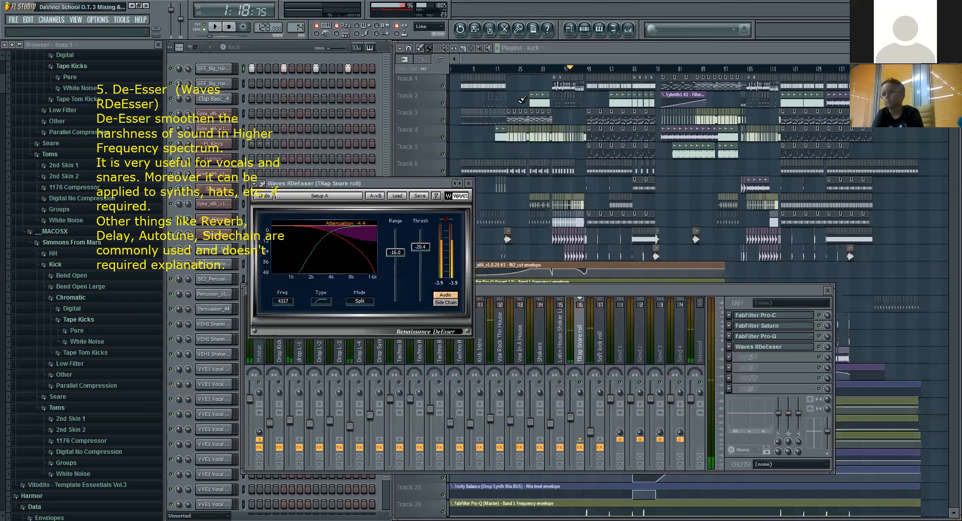
Step: Replay the build-up from about 1:05 to watch RDeEsser on TRap Snare roll, then stop and close the plugin
{"action": "left_click", "coordinate": [550, 70]}
{"action": "key", "text": "space"}
{"action": "left_click", "coordinate": [628, 29]}
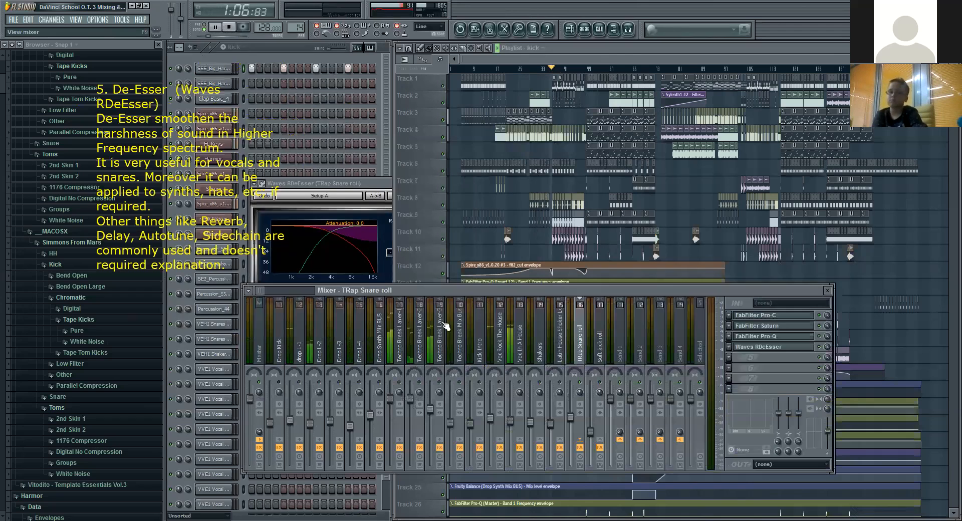
{"action": "left_click", "coordinate": [361, 184]}
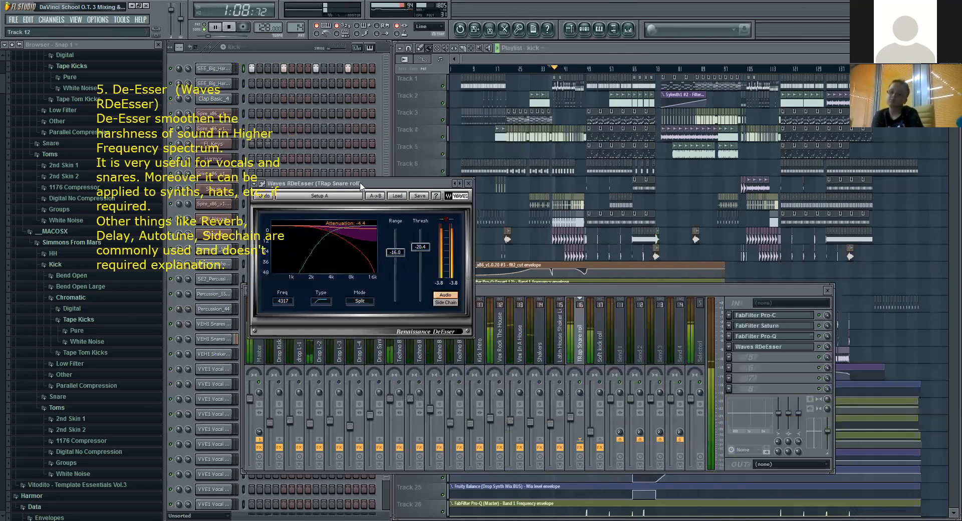
{"action": "left_click", "coordinate": [230, 29]}
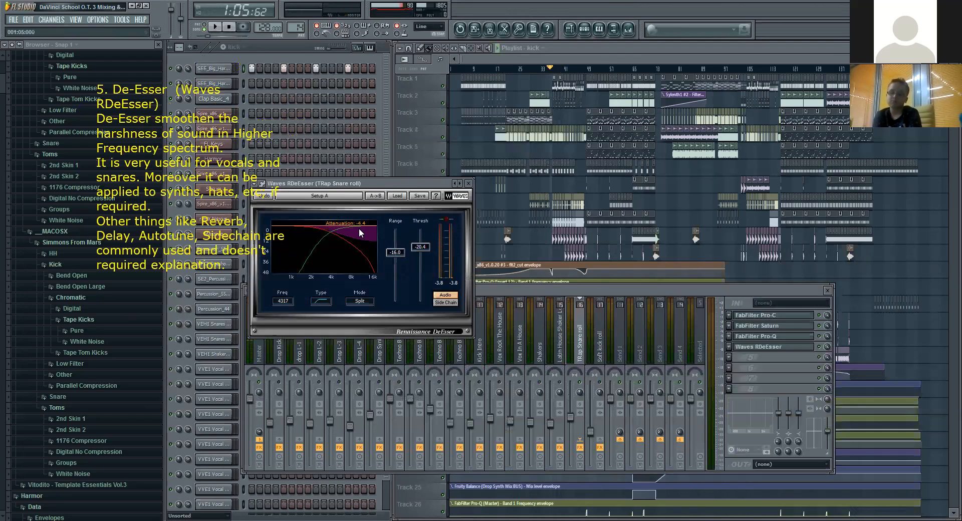
{"action": "left_click", "coordinate": [468, 184]}
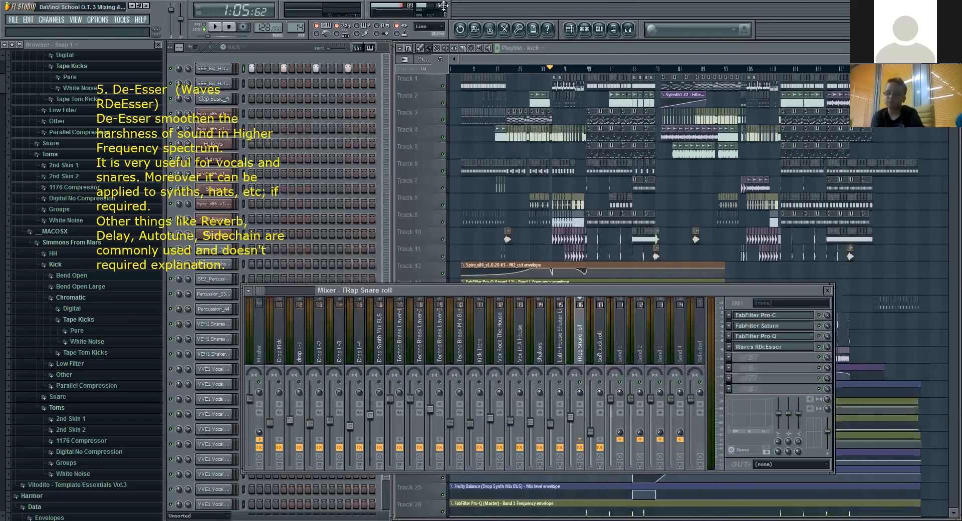
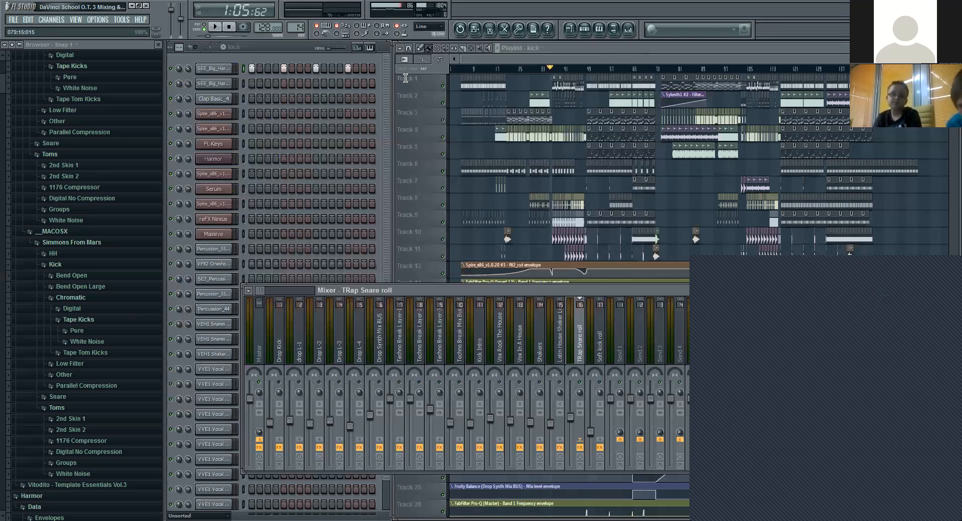
Step: Paste the "6. Mono Compatibility (iZotope Imager)" explanation as a text note over the project
{"action": "left_click", "coordinate": [96, 79]}
{"action": "type", "text": "6. Mono Compatibility (iZotope Imager) Mono compatibility is the compatibility of a stereo track on mono sound systems. Too check it we will use correlation graph of iZotope Imager plugin as well as we will turn our mix into mono and we will fix the issues if required. To fix the issue we will use bx control or mid-side technique in Pro-Q according to our need."}
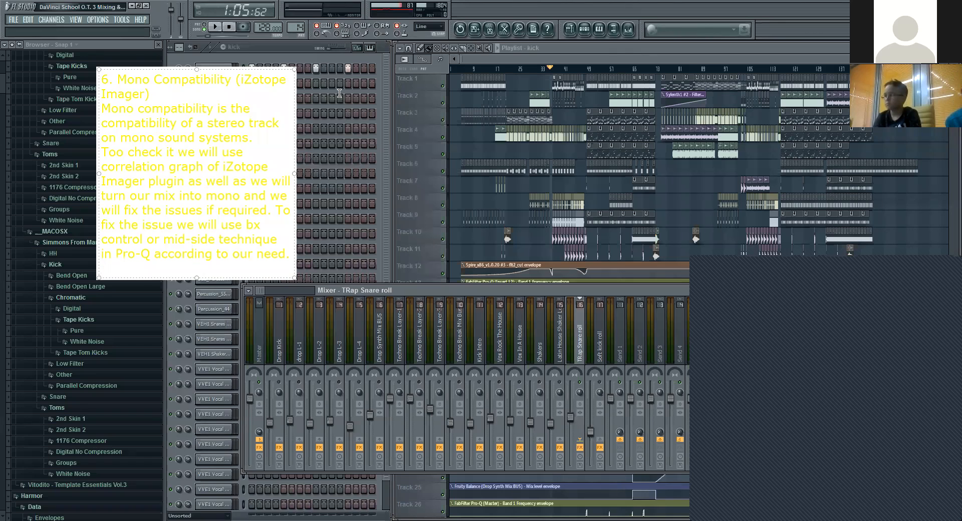
{"action": "left_click", "coordinate": [343, 66]}
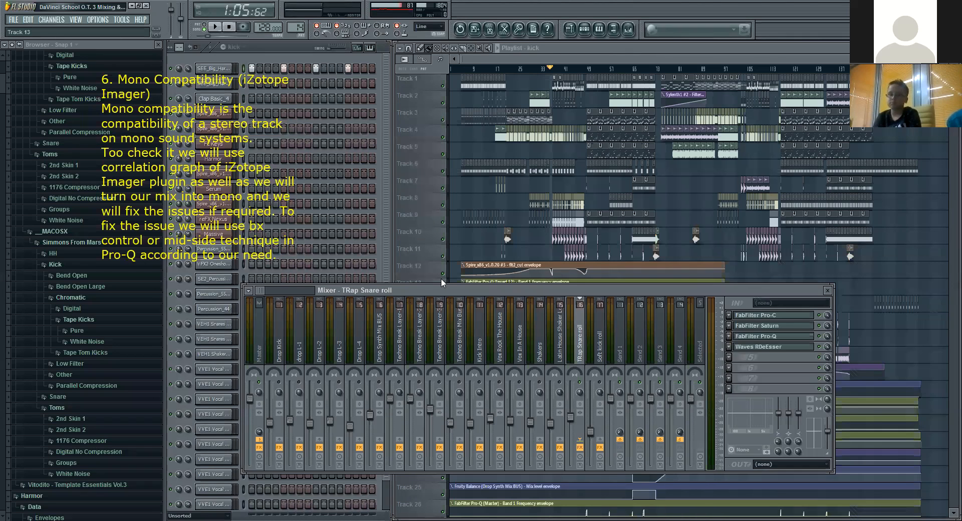
Step: Select the Master mixer track and open its iZotope Ozone 5 Imager
{"action": "left_click", "coordinate": [258, 326]}
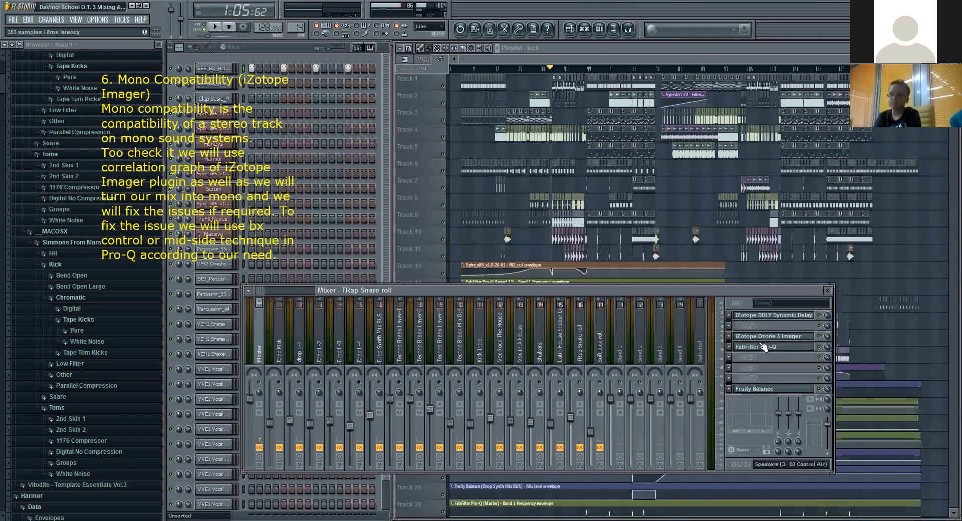
{"action": "left_click", "coordinate": [796, 341]}
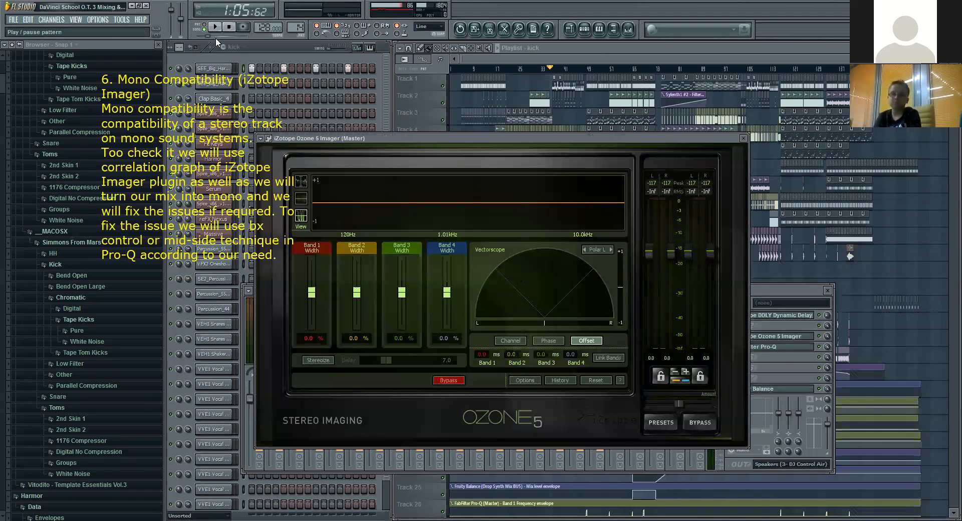
{"action": "left_click", "coordinate": [779, 288]}
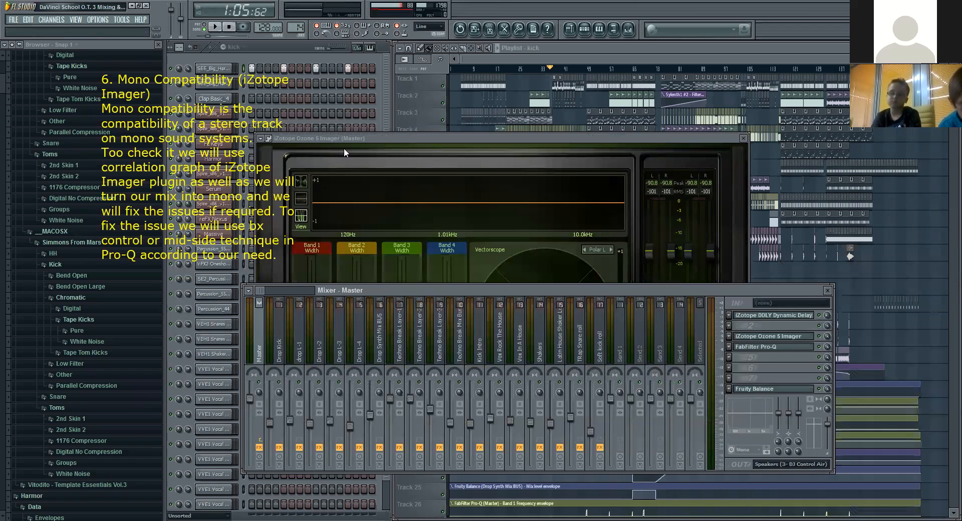
Step: Look through the Imager's meter views, including Mini-Spectrum and Stereo Width
{"action": "left_click", "coordinate": [305, 182]}
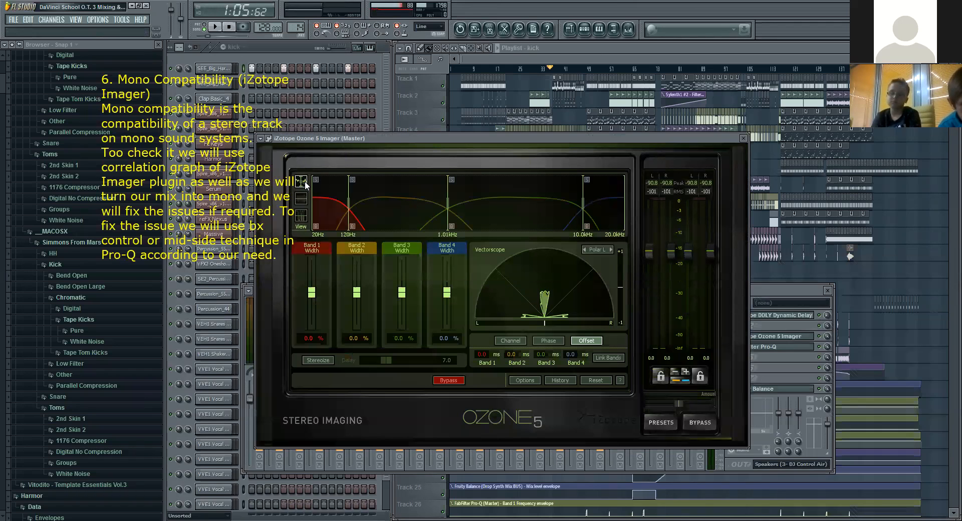
{"action": "left_click", "coordinate": [303, 213]}
{"action": "left_click", "coordinate": [305, 222]}
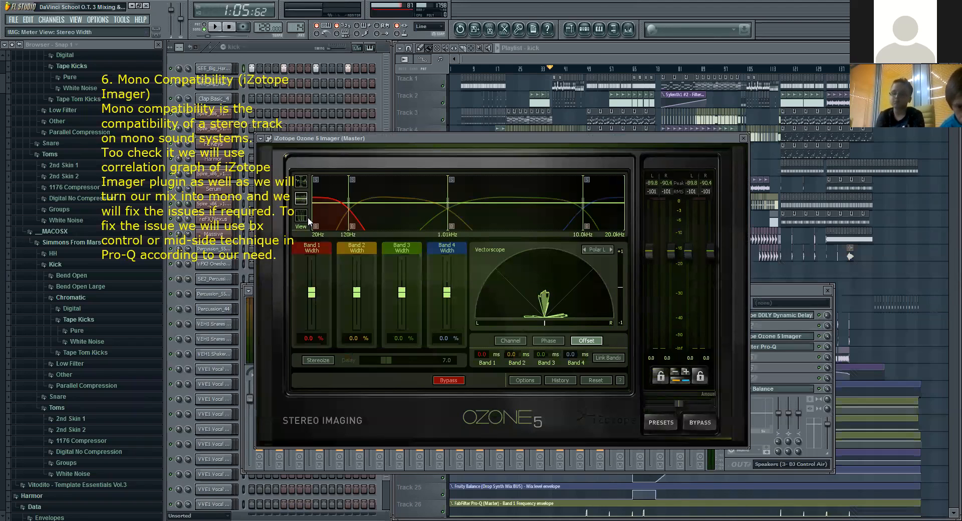
{"action": "left_click", "coordinate": [303, 217]}
{"action": "left_click", "coordinate": [303, 201]}
{"action": "left_click", "coordinate": [302, 181]}
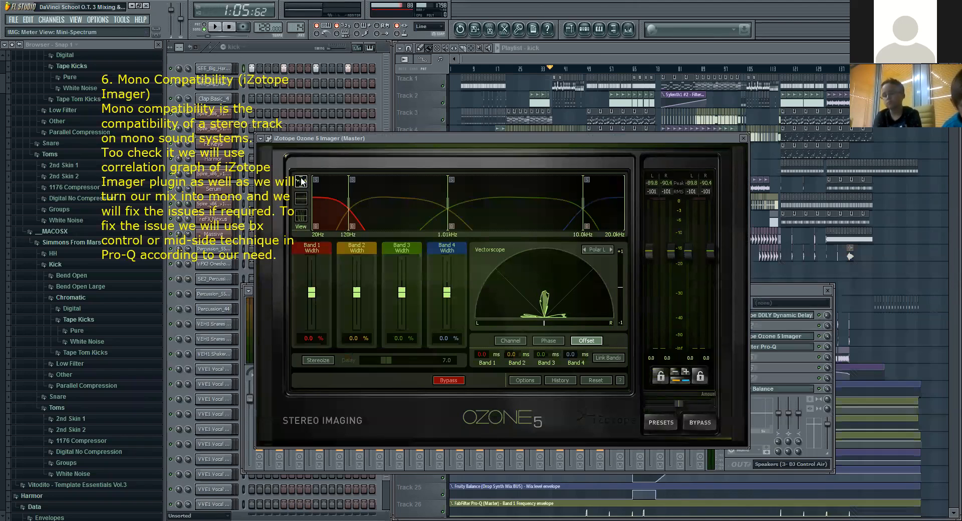
Step: Switch the Imager's meter to the correlation trace and play from about 1:05 to watch it, stopping playback around 1:13
{"action": "left_click", "coordinate": [304, 218]}
{"action": "left_click", "coordinate": [216, 27]}
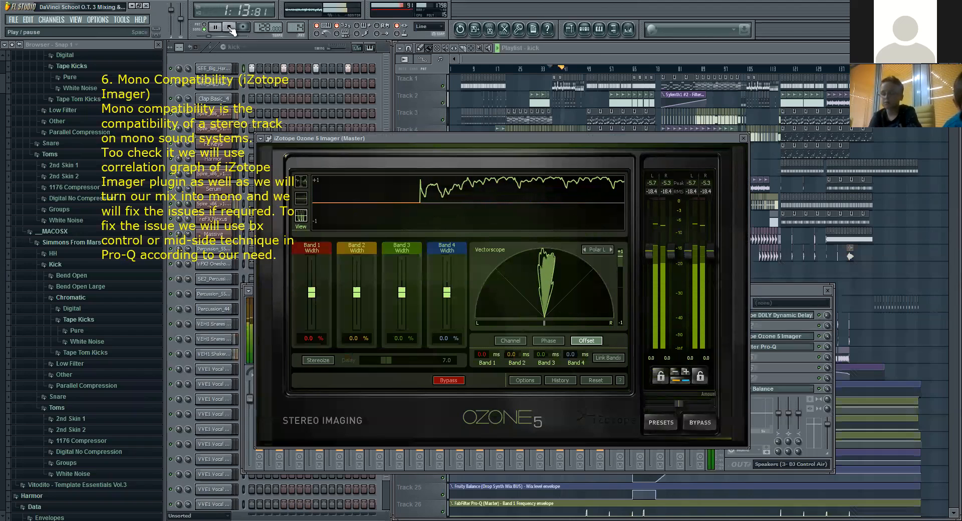
{"action": "left_click", "coordinate": [229, 27]}
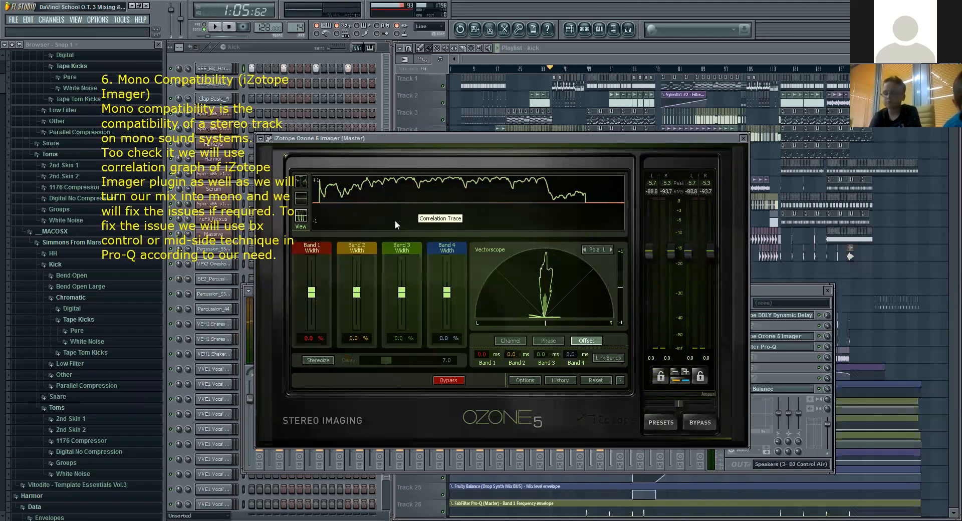
Step: Widen the Imager's band 2 to 76.6%, band 3 to 64.1% and band 4 to 100%, and test-play from about 1:05
{"action": "left_click_drag", "start_coordinate": [403, 292], "coordinate": [404, 271]}
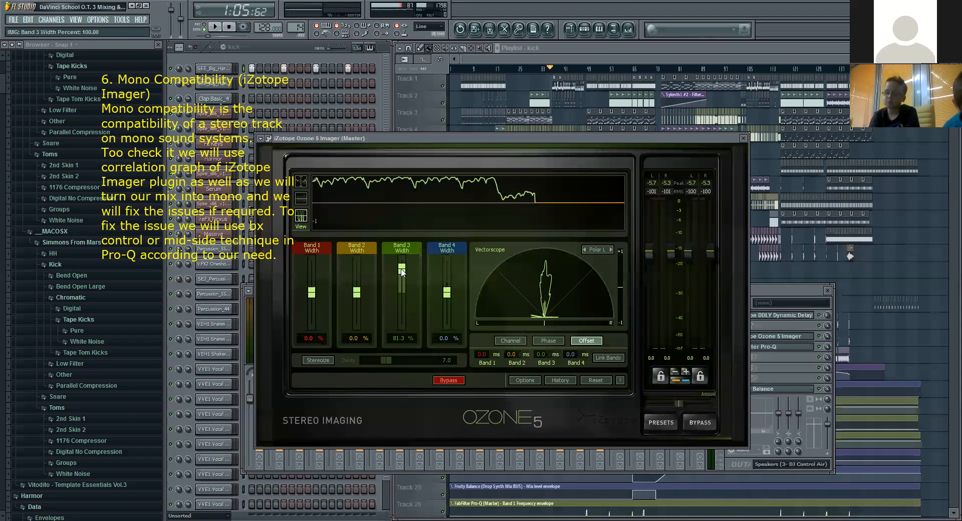
{"action": "left_click_drag", "start_coordinate": [447, 295], "coordinate": [447, 260]}
{"action": "left_click_drag", "start_coordinate": [357, 292], "coordinate": [361, 269]}
{"action": "key", "text": "space"}
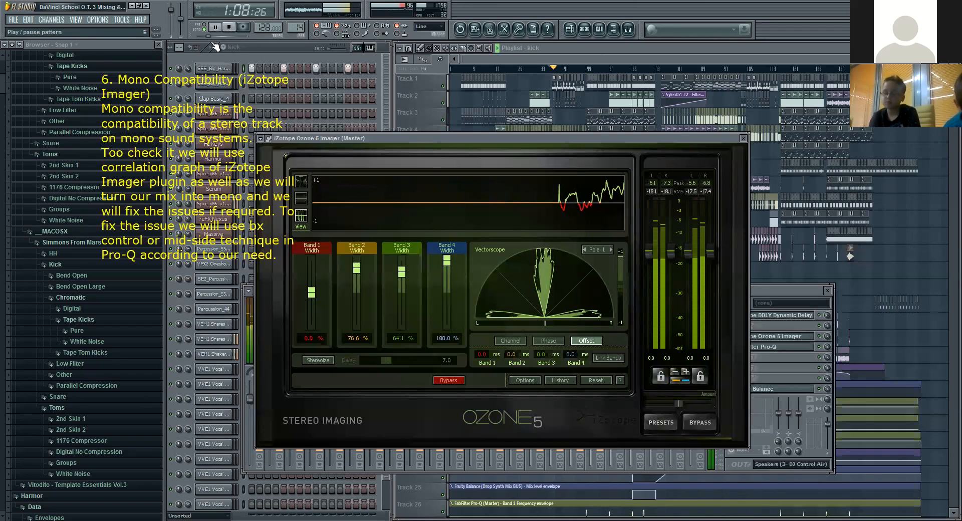
{"action": "left_click", "coordinate": [229, 30]}
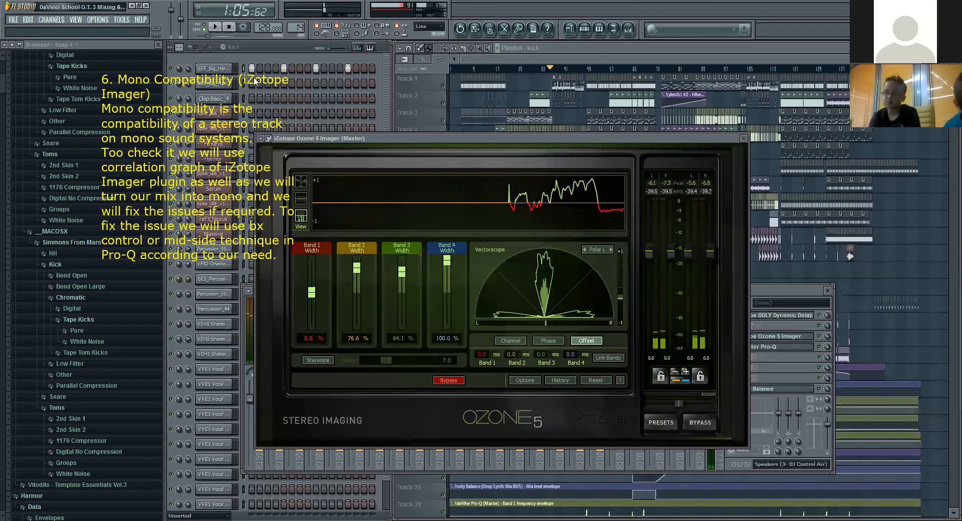
Step: Raise the widths of bands 1, 2 and 3 to 100% during playback, check the correlation from about 1:37, and stop
{"action": "key", "text": "space"}
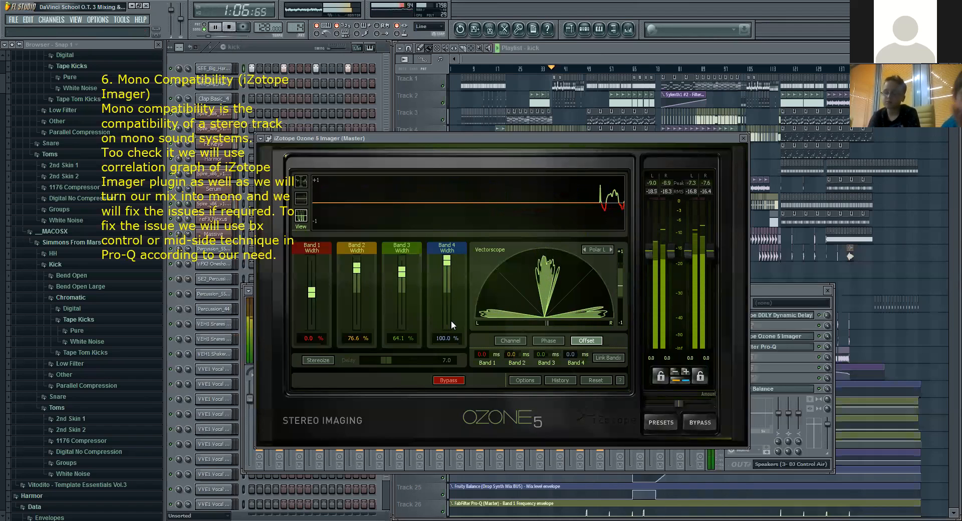
{"action": "left_click_drag", "start_coordinate": [403, 273], "coordinate": [359, 261]}
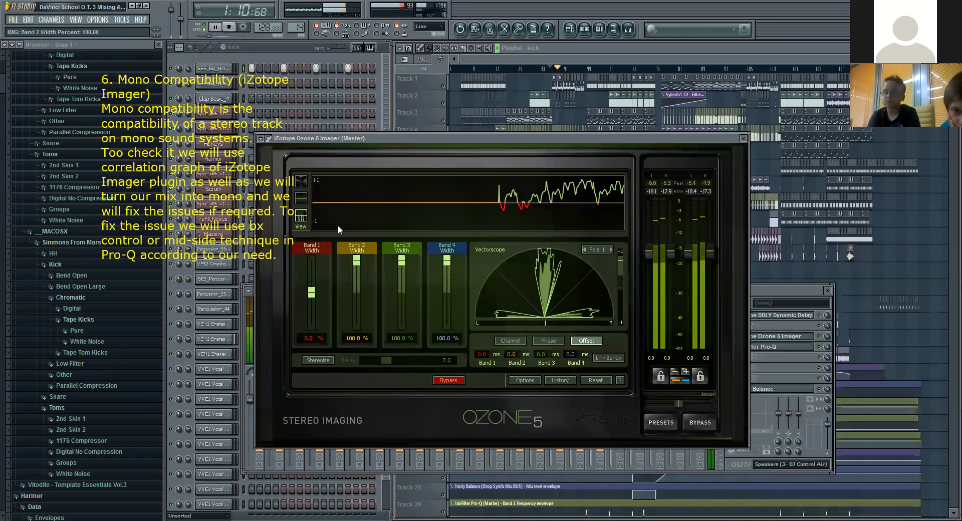
{"action": "left_click_drag", "start_coordinate": [316, 292], "coordinate": [317, 260]}
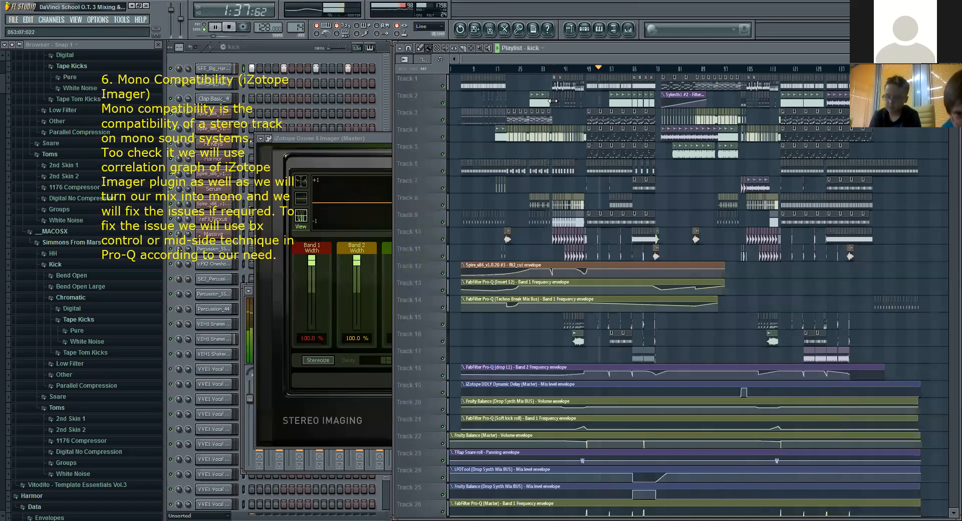
{"action": "left_click", "coordinate": [390, 165]}
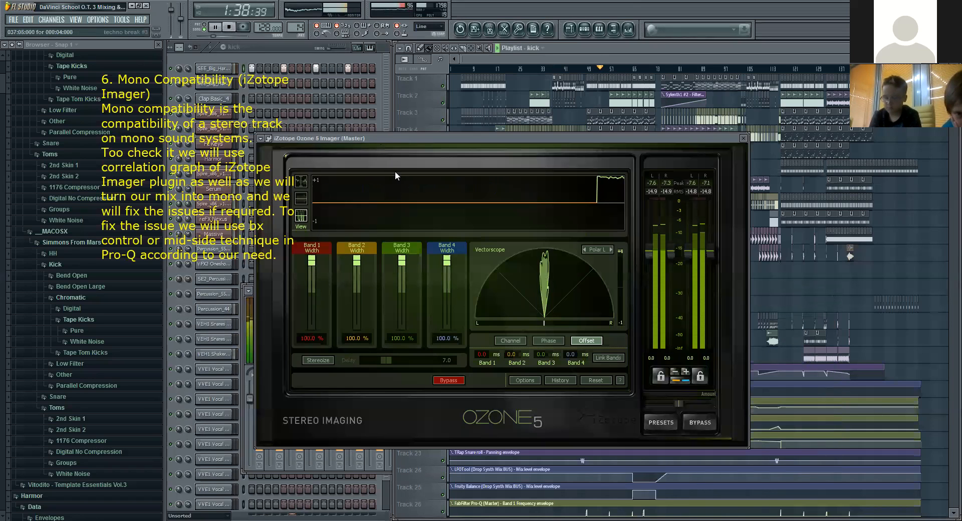
{"action": "left_click", "coordinate": [229, 27]}
Step: Reset all four Imager band widths to 0% and replay briefly from about 1:37 to check the correlation trace
{"action": "double_click", "coordinate": [312, 262]}
{"action": "double_click", "coordinate": [357, 262]}
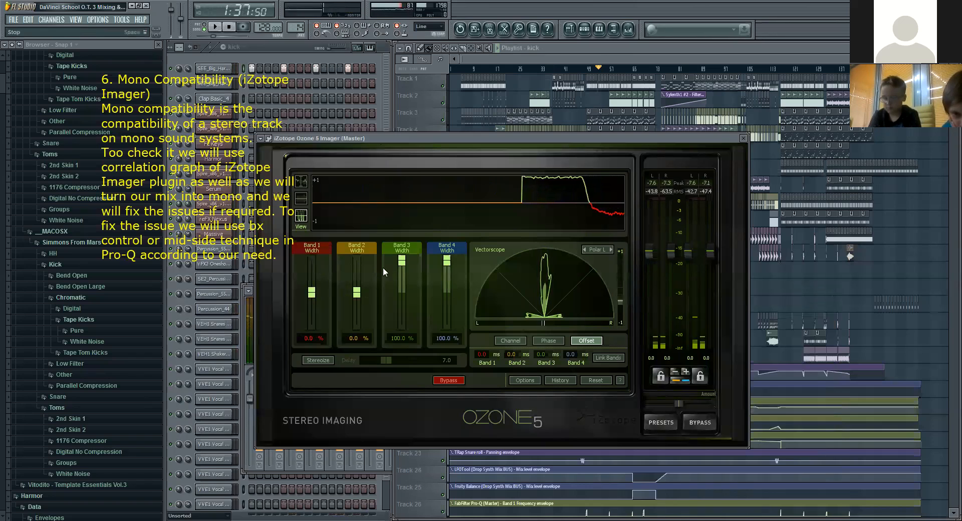
{"action": "double_click", "coordinate": [402, 260]}
{"action": "double_click", "coordinate": [448, 261]}
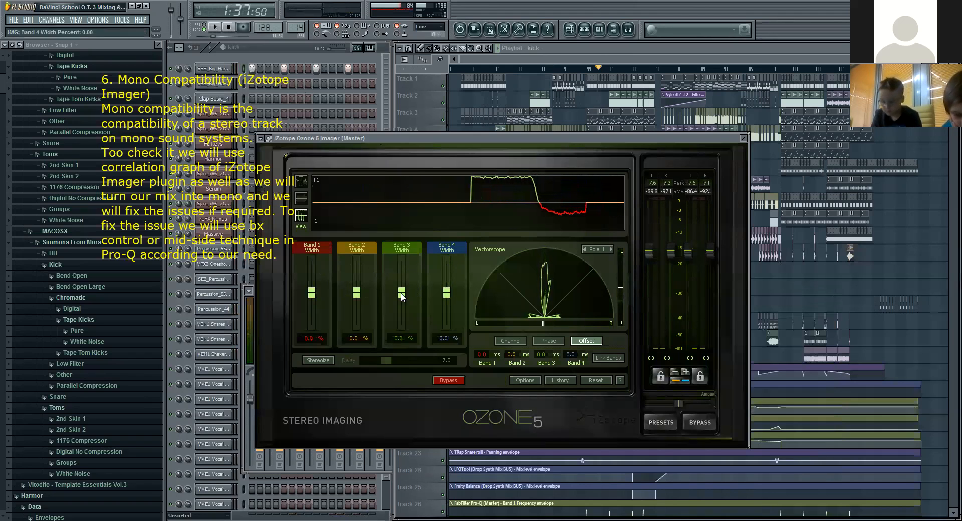
{"action": "left_click", "coordinate": [214, 26]}
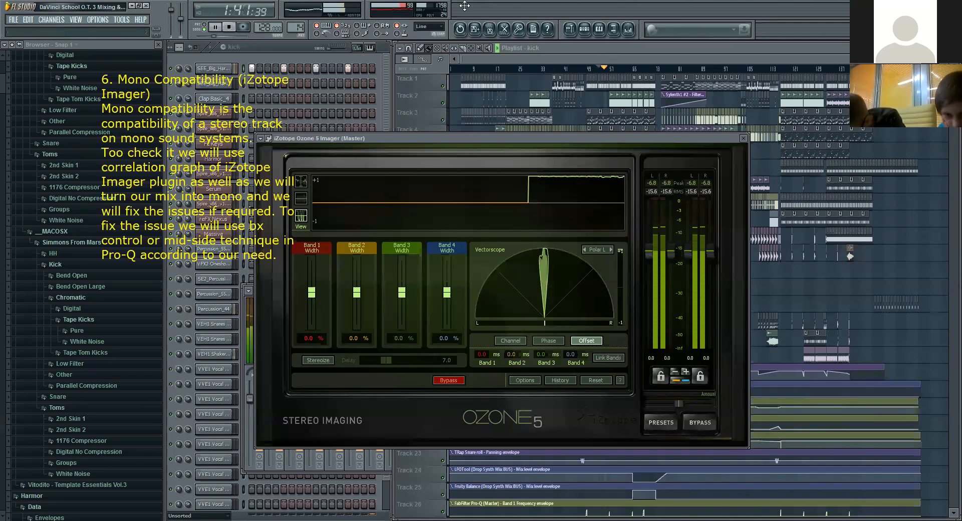
{"action": "key", "text": "space"}
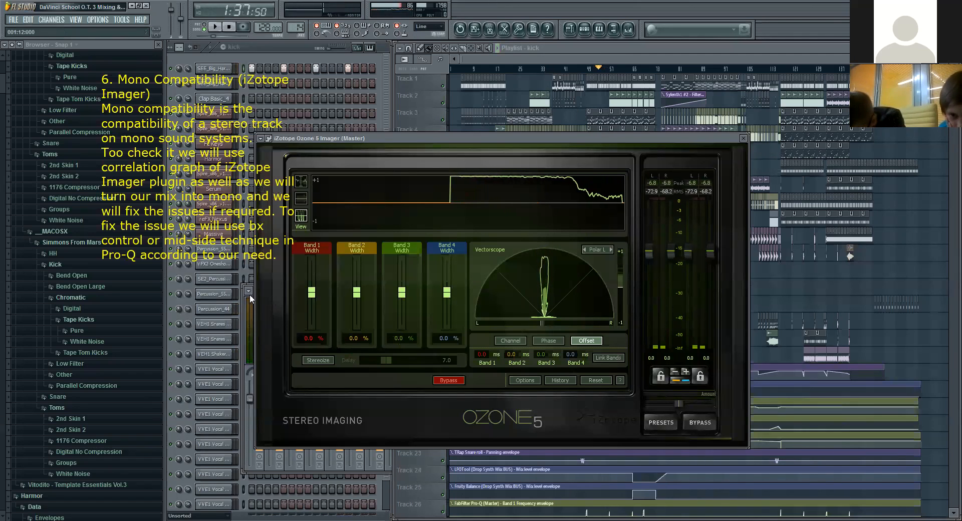
Step: Play from about 1:37 with the mixer shown, repeatedly resetting the Master track's stereo separation for the mono check, and stop playback
{"action": "key", "text": "F9"}
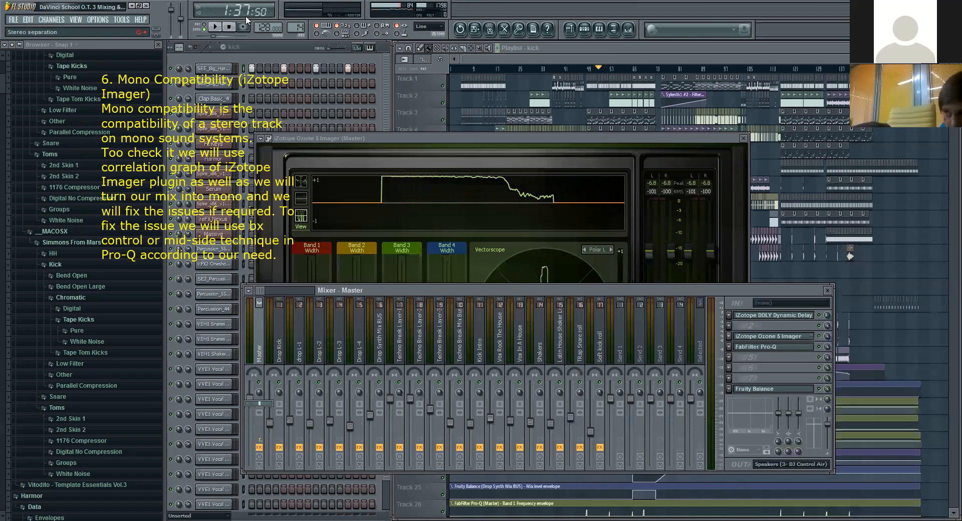
{"action": "left_click", "coordinate": [215, 27]}
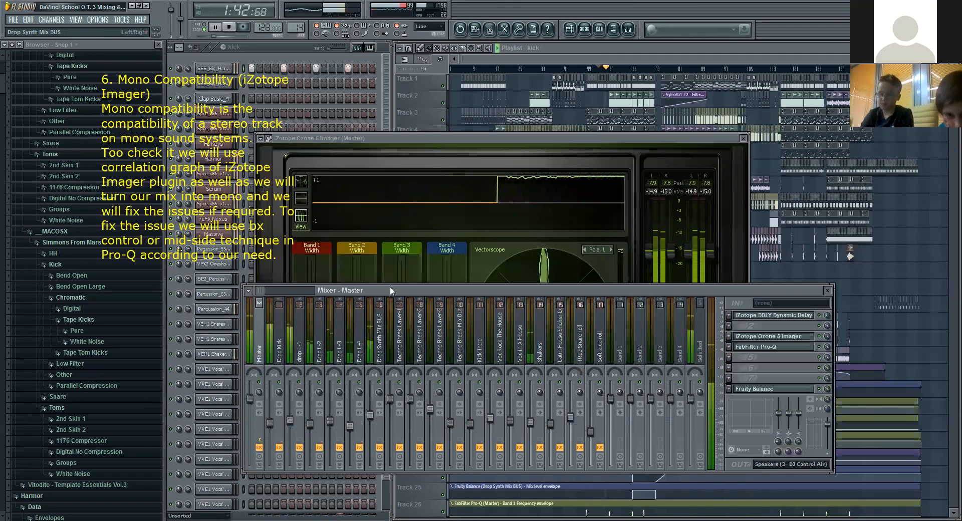
{"action": "right_click", "coordinate": [258, 392]}
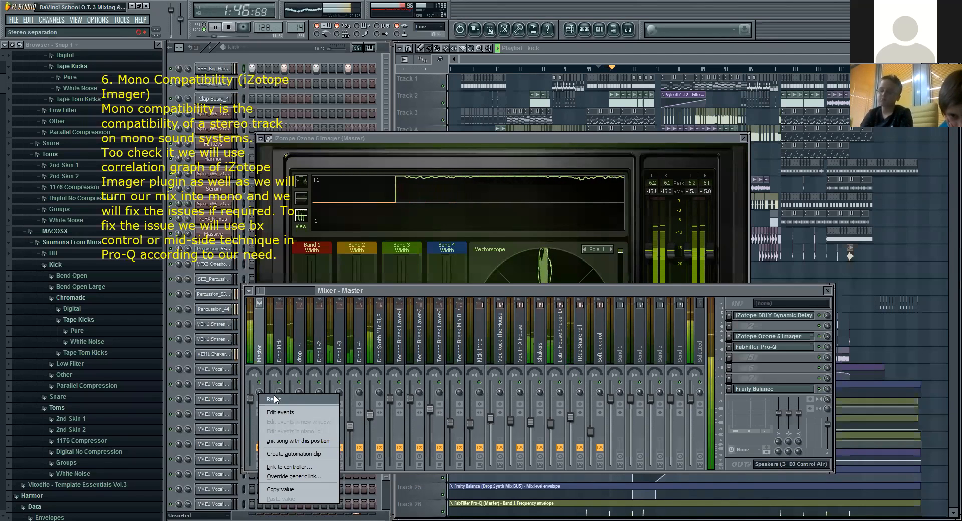
{"action": "left_click", "coordinate": [274, 400]}
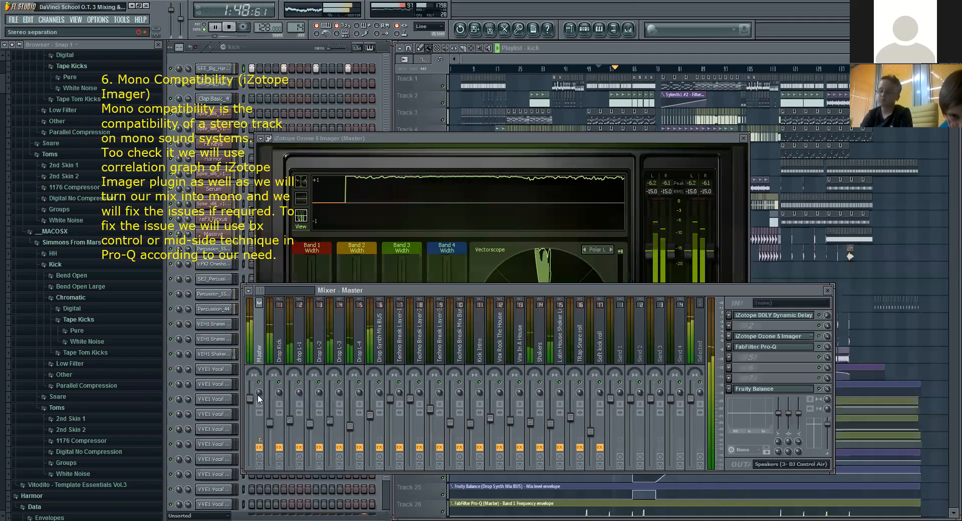
{"action": "right_click", "coordinate": [260, 392]}
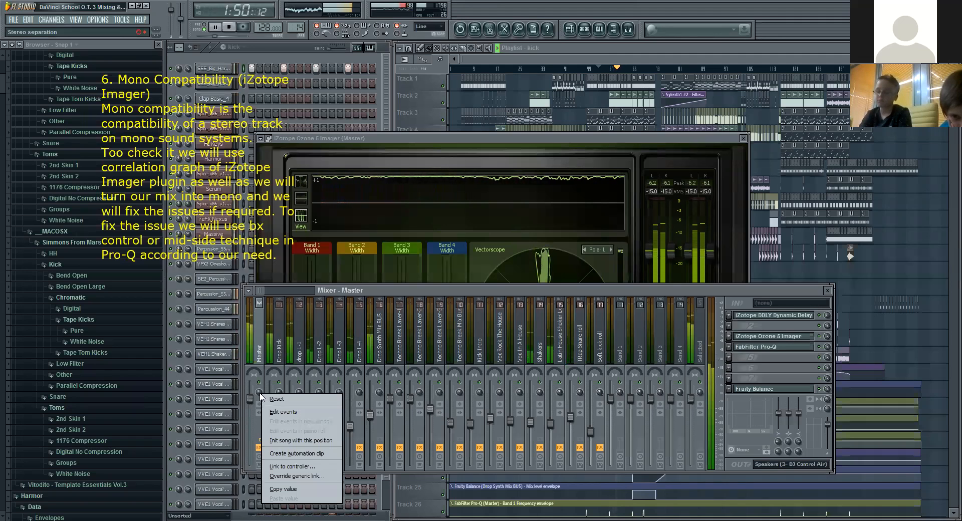
{"action": "left_click", "coordinate": [273, 398]}
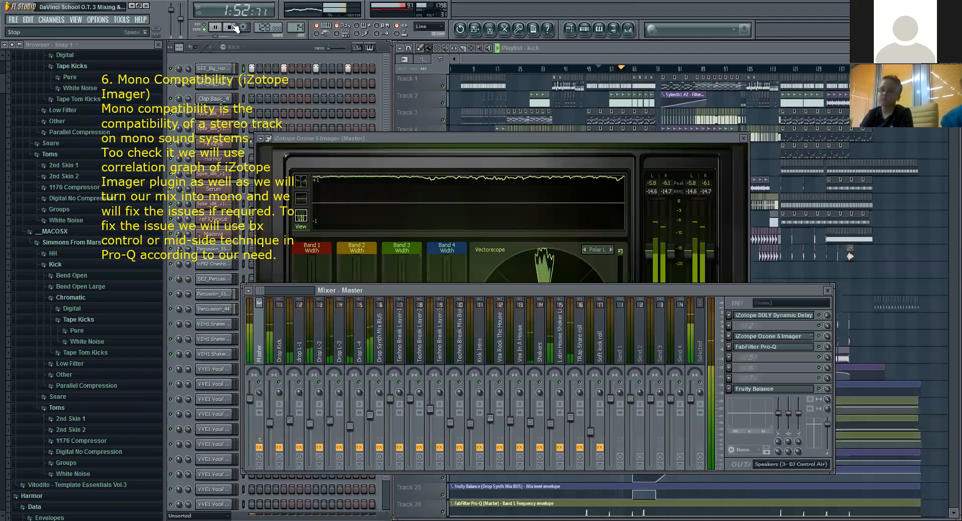
{"action": "left_click", "coordinate": [233, 27]}
{"action": "right_click", "coordinate": [259, 394]}
{"action": "left_click", "coordinate": [266, 396]}
Step: Find the Percssion Mix BUS track in the mixer, open its bx_control V2 plugin to examine the stereo controls, and close it
{"action": "left_click_drag", "start_coordinate": [264, 290], "coordinate": [278, 292]}
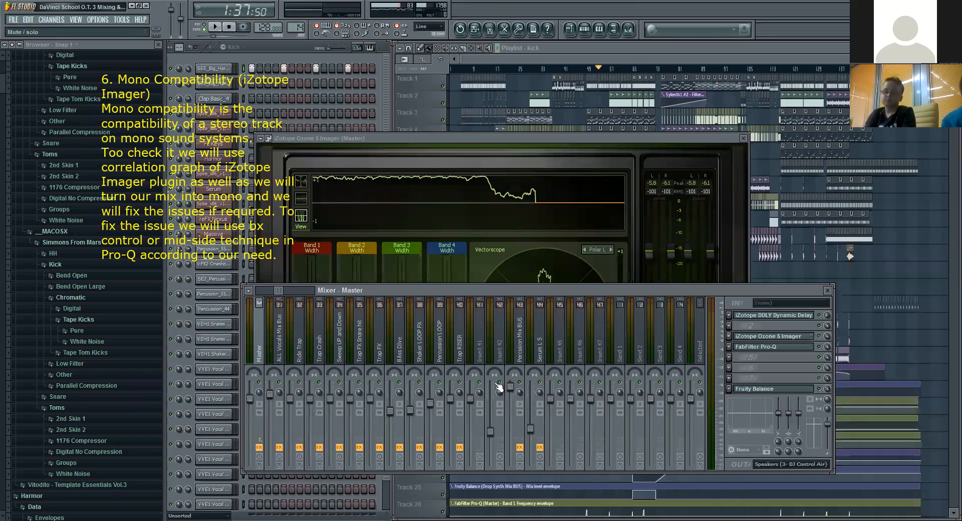
{"action": "left_click", "coordinate": [520, 341]}
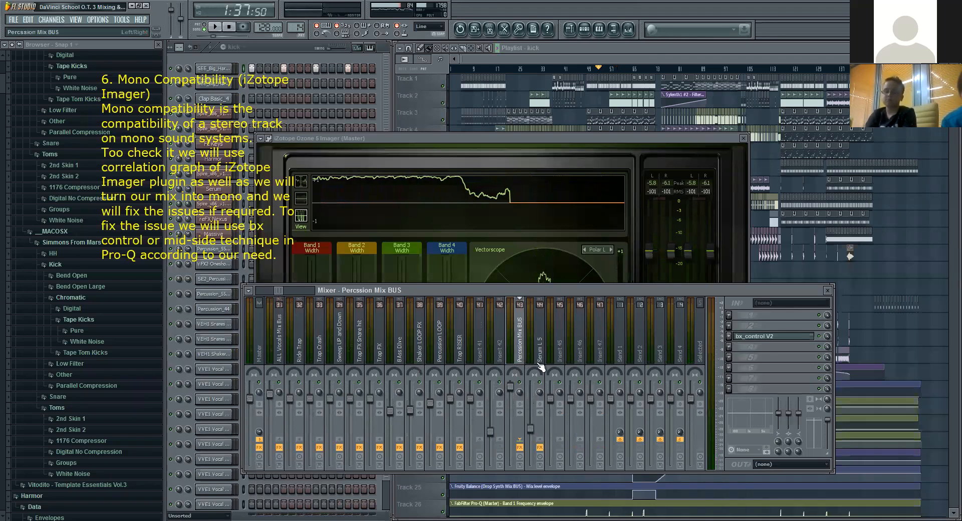
{"action": "left_click", "coordinate": [797, 341]}
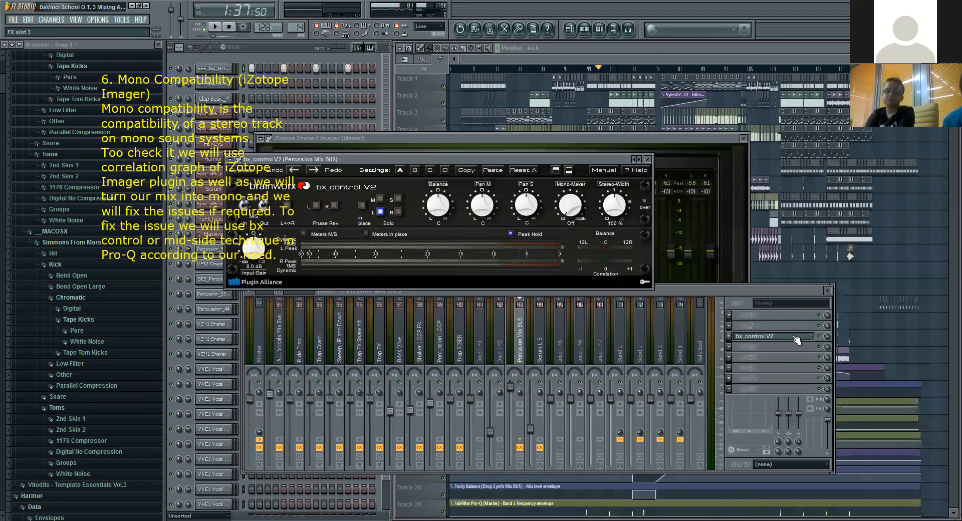
{"action": "left_click", "coordinate": [821, 337]}
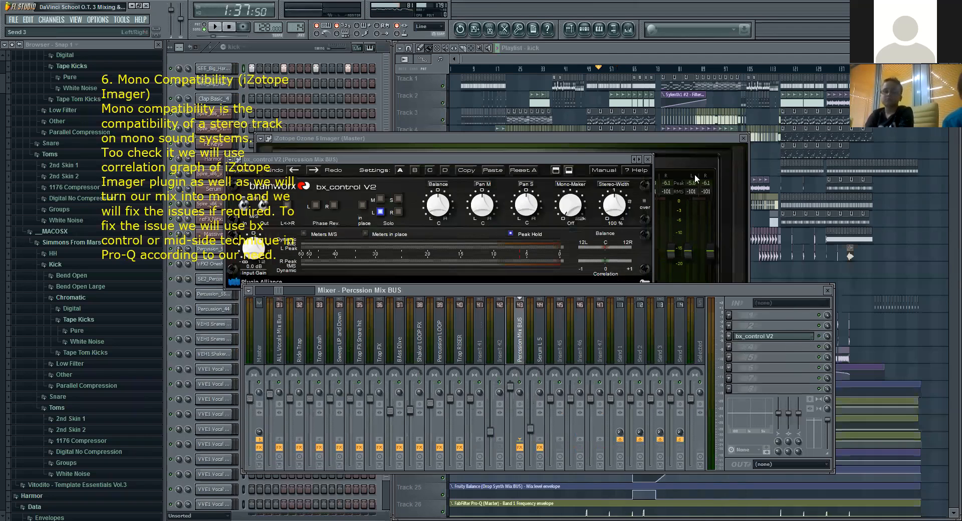
{"action": "left_click", "coordinate": [648, 160]}
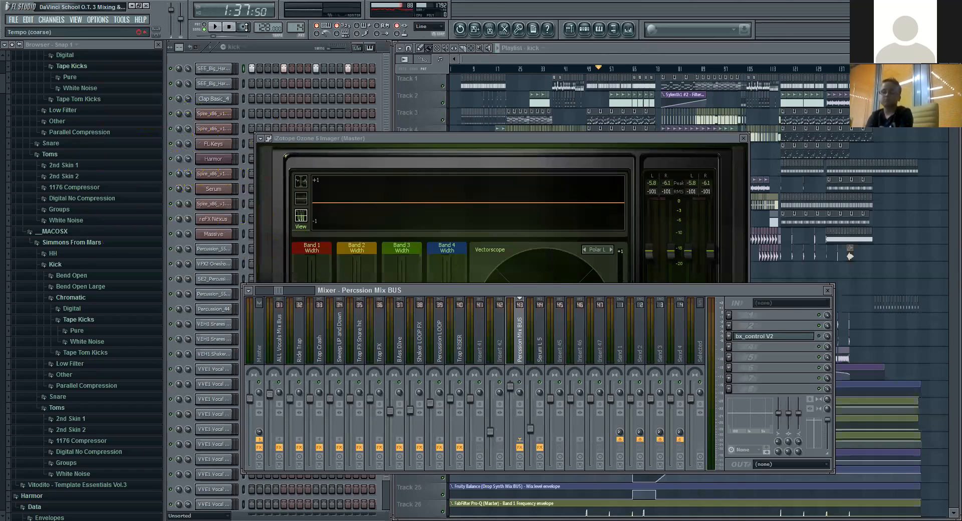
Step: Play the song, skip to about 1:48, adjust the Master track's stereo separation for a mono check, and stop playback
{"action": "left_click", "coordinate": [217, 26]}
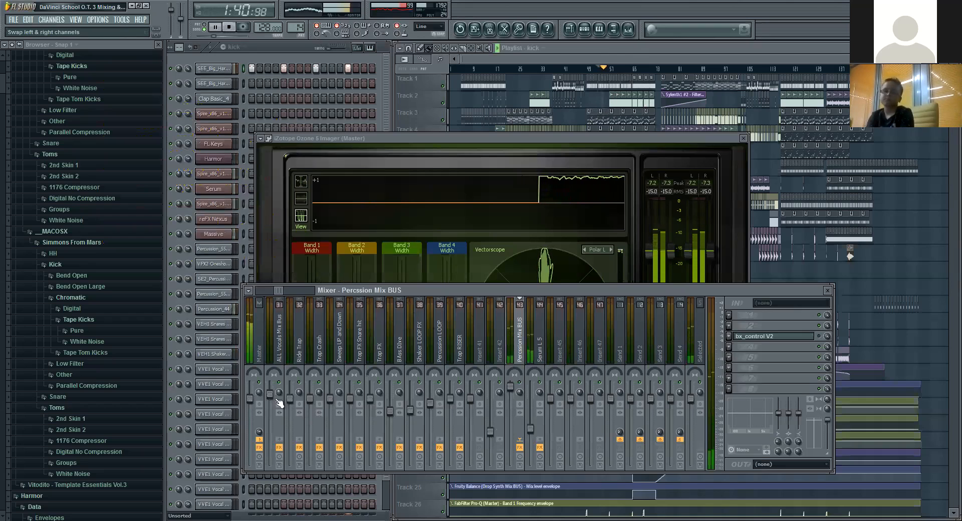
{"action": "left_click", "coordinate": [623, 80]}
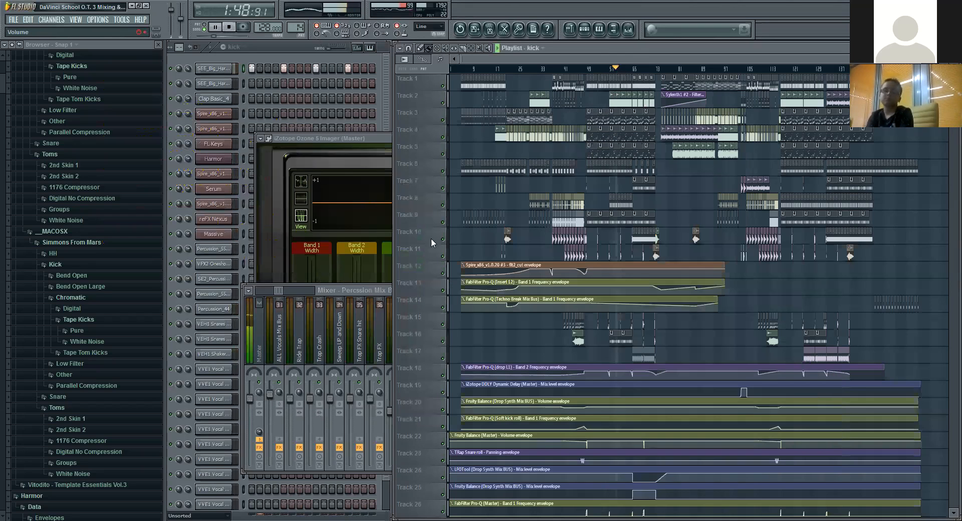
{"action": "left_click", "coordinate": [358, 298]}
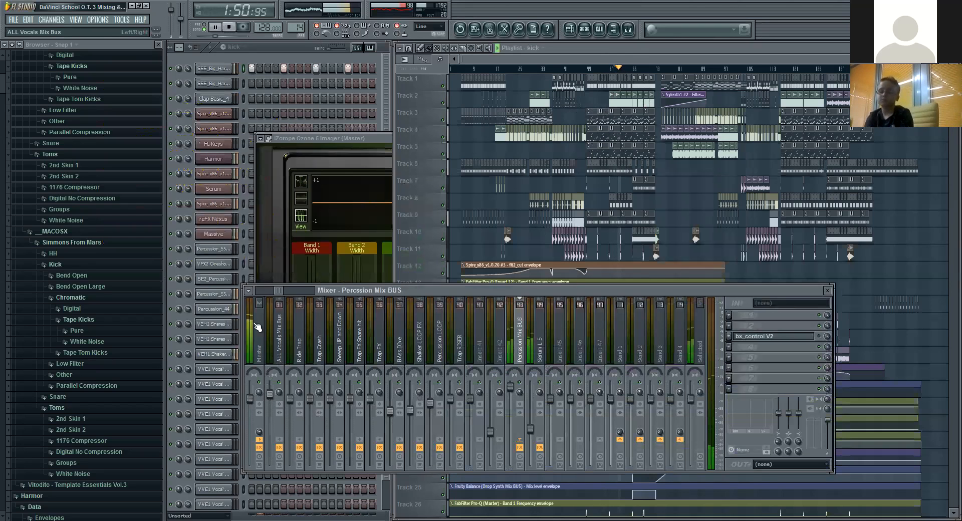
{"action": "left_click", "coordinate": [262, 385]}
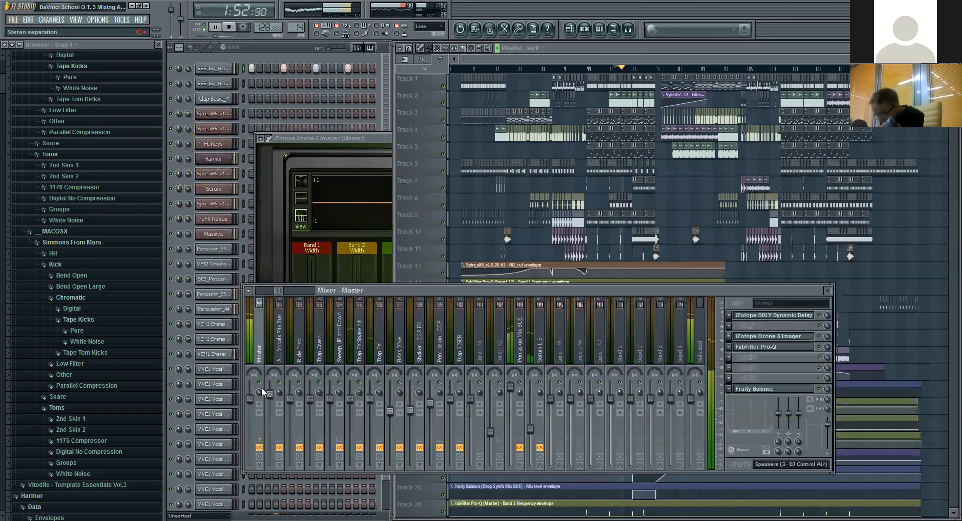
{"action": "left_click", "coordinate": [229, 29]}
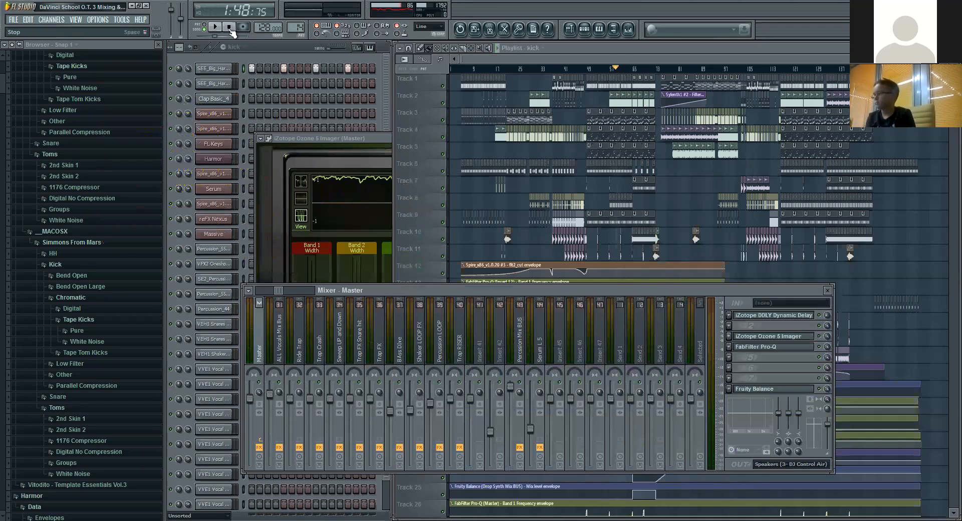
Step: Replay the section from about 1:48 and reset the Master track's stereo separation
{"action": "left_click", "coordinate": [218, 29]}
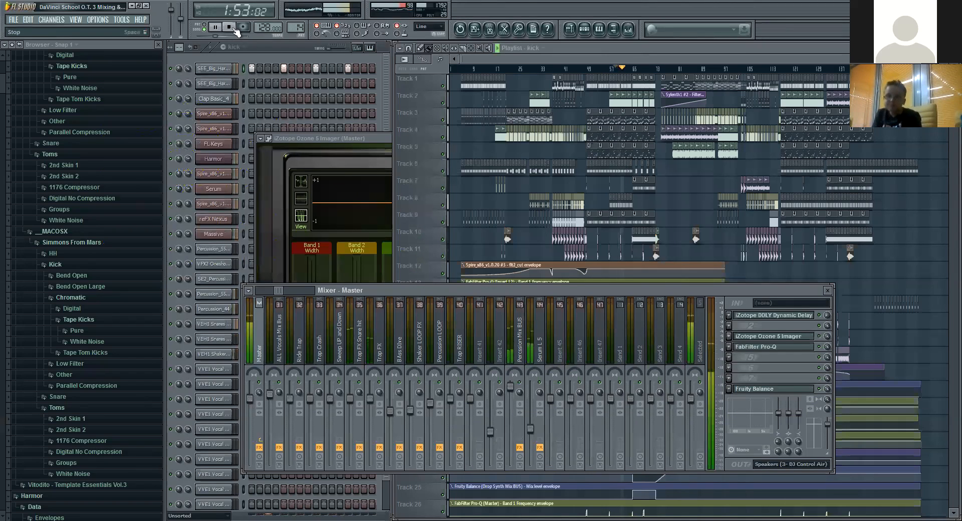
{"action": "left_click", "coordinate": [230, 27]}
{"action": "right_click", "coordinate": [260, 393]}
{"action": "left_click", "coordinate": [277, 401]}
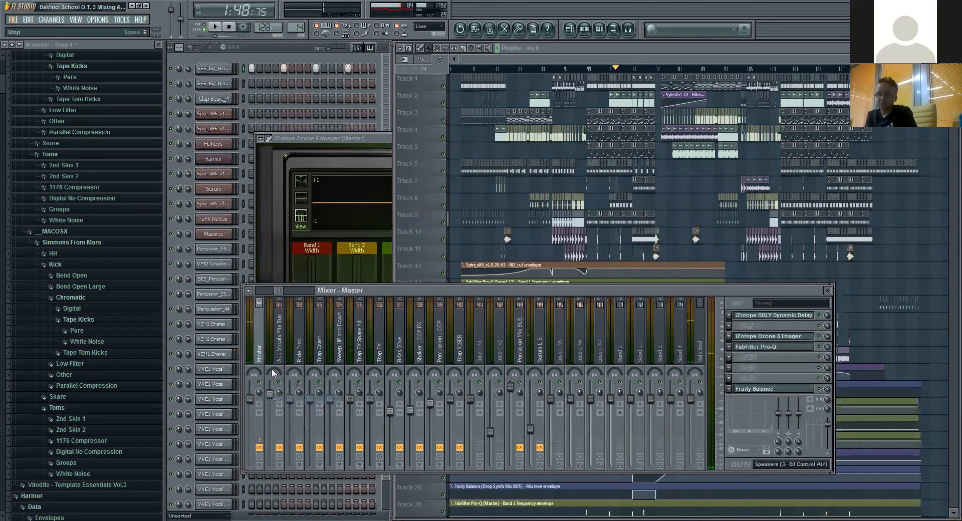
Step: Play the drop twice from about 1:48, resetting the Master's stereo separation during the second pass, and stop
{"action": "left_click", "coordinate": [217, 28]}
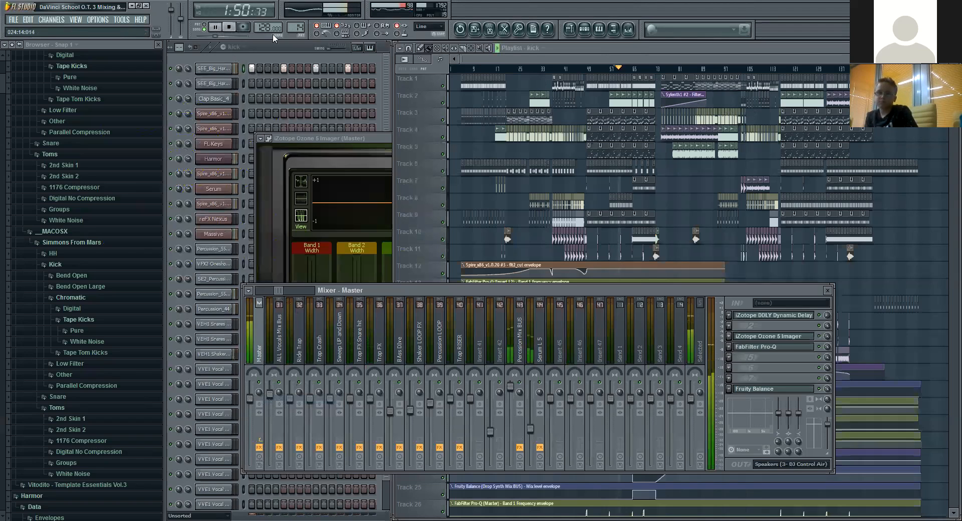
{"action": "left_click", "coordinate": [228, 27]}
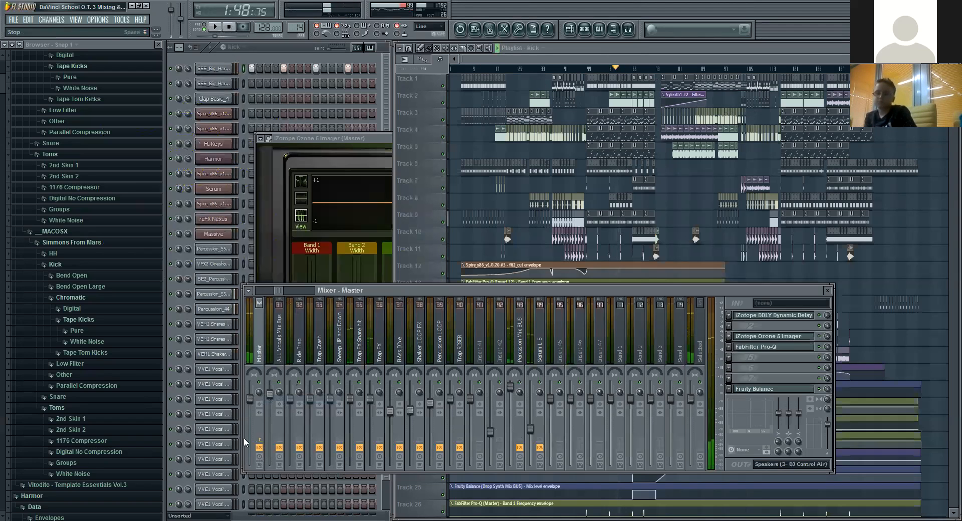
{"action": "left_click", "coordinate": [217, 27]}
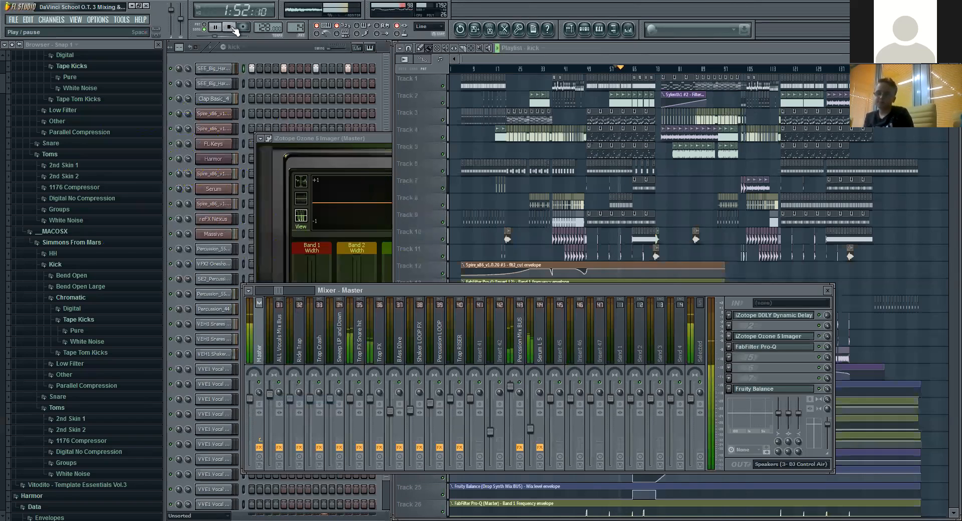
{"action": "right_click", "coordinate": [264, 394]}
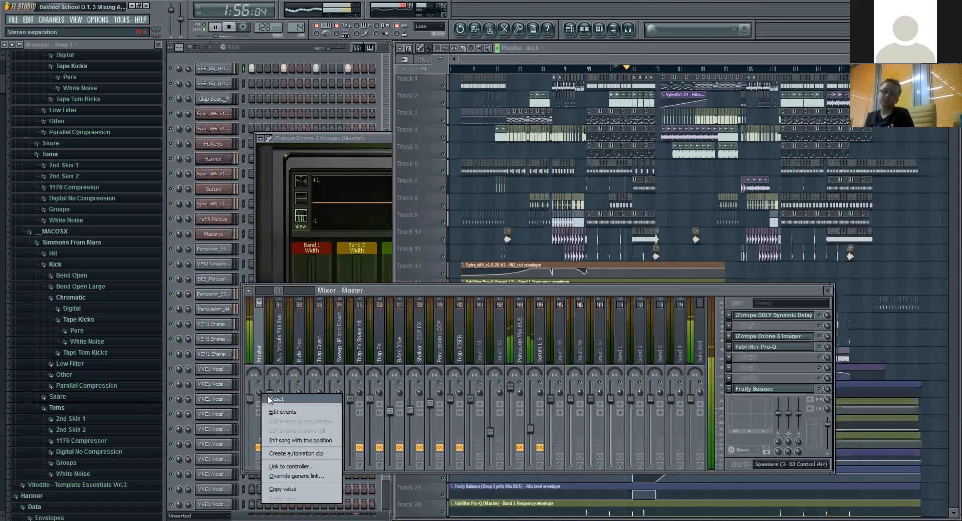
{"action": "left_click", "coordinate": [274, 400]}
{"action": "left_click", "coordinate": [228, 26]}
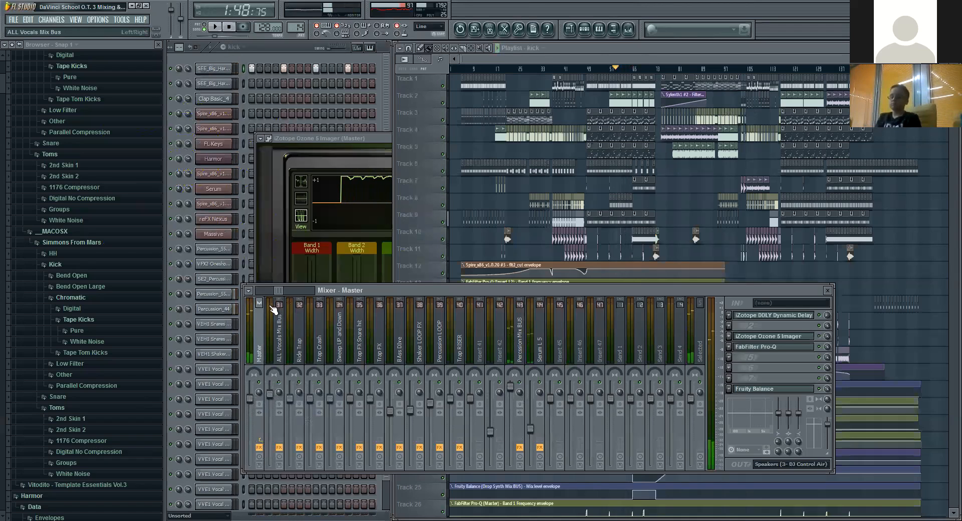
Step: Open the bx_control V2 plugin on the Percssion Mix BUS track and play briefly from about 1:48 with it showing
{"action": "left_click_drag", "start_coordinate": [279, 287], "coordinate": [281, 290]}
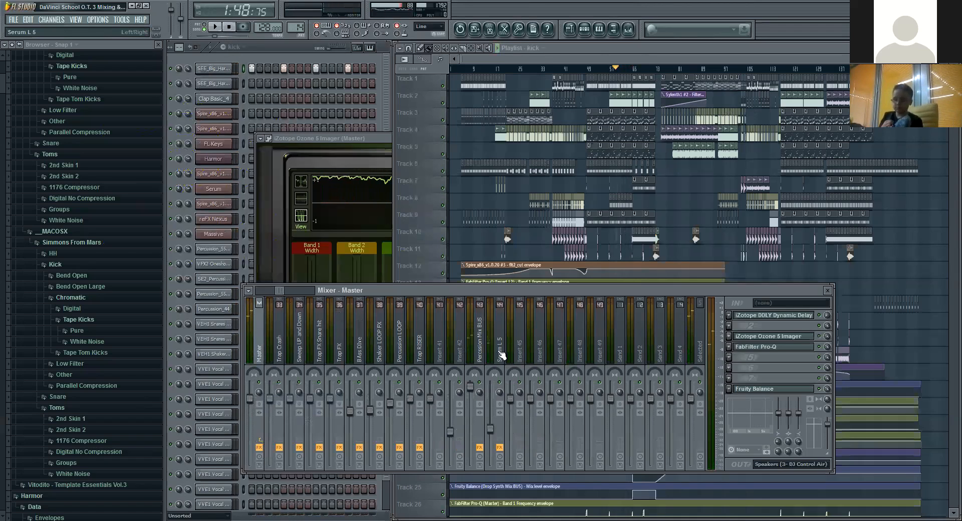
{"action": "left_click", "coordinate": [481, 348]}
{"action": "left_click", "coordinate": [789, 339]}
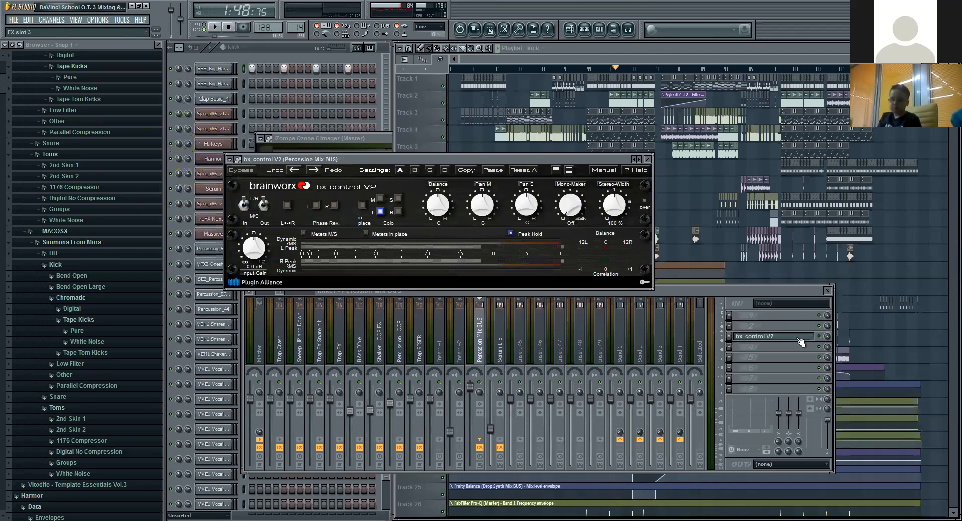
{"action": "left_click", "coordinate": [825, 340]}
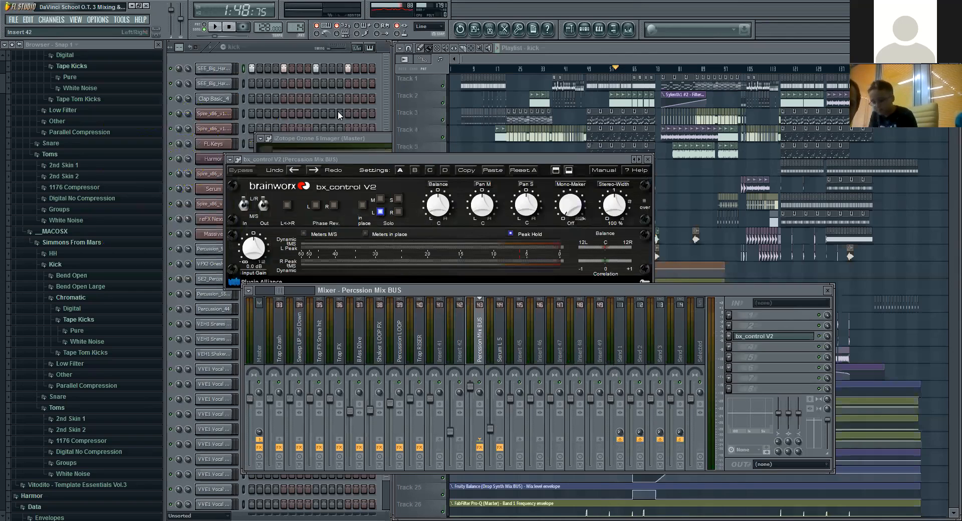
{"action": "left_click", "coordinate": [218, 30]}
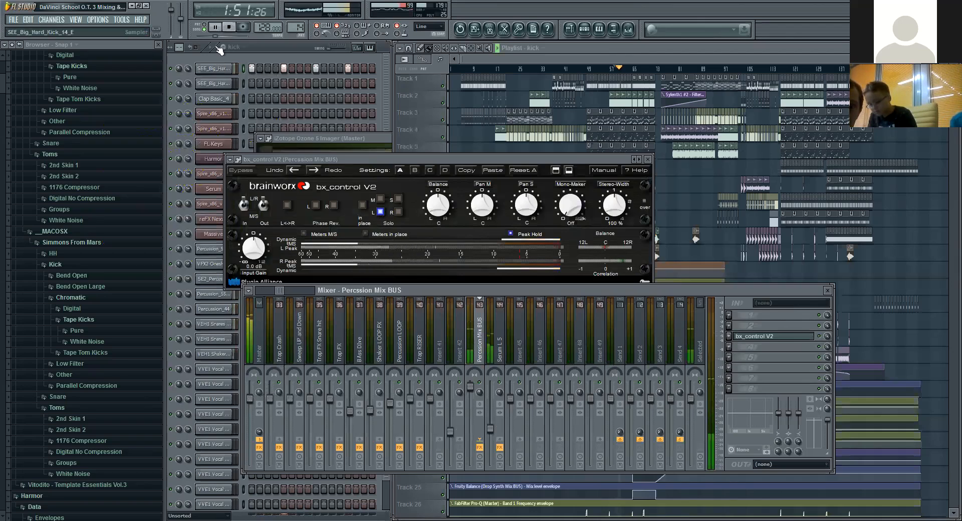
{"action": "left_click", "coordinate": [229, 27]}
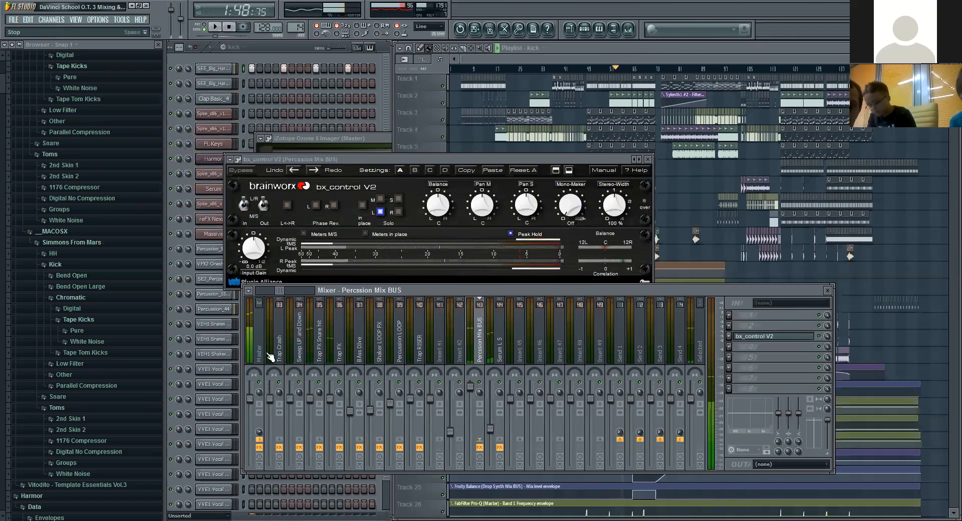
Step: Change the Master track's stereo separation, replay from about 1:48 to hear the percussion in mono, and reset the separation
{"action": "left_click", "coordinate": [259, 394]}
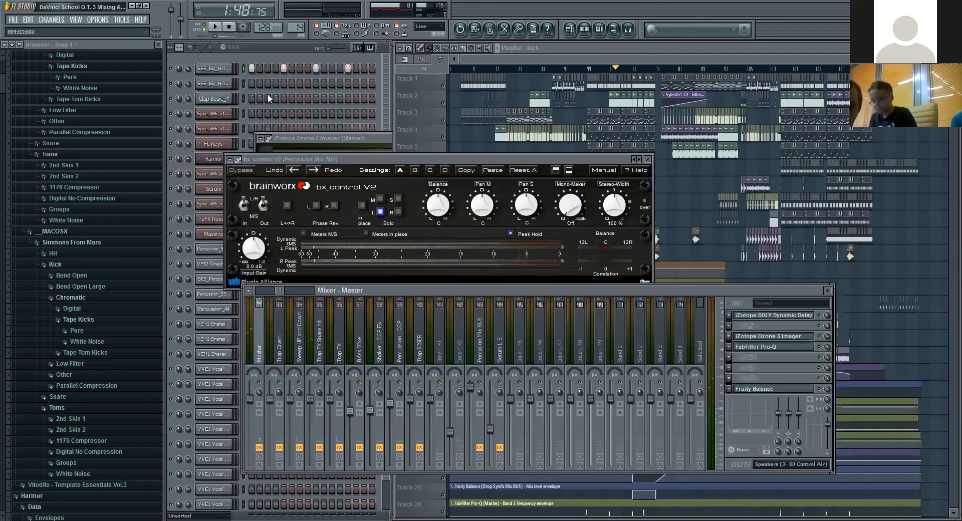
{"action": "left_click", "coordinate": [218, 27]}
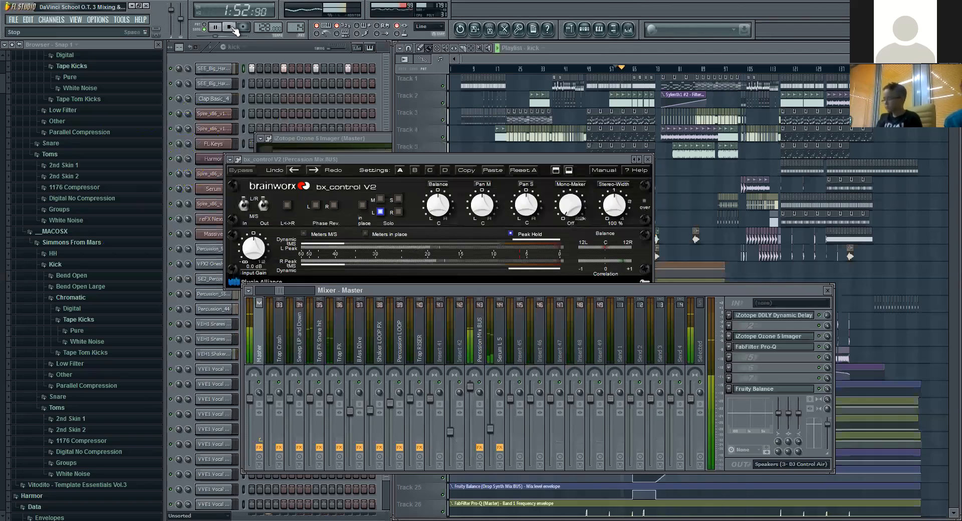
{"action": "left_click", "coordinate": [231, 27]}
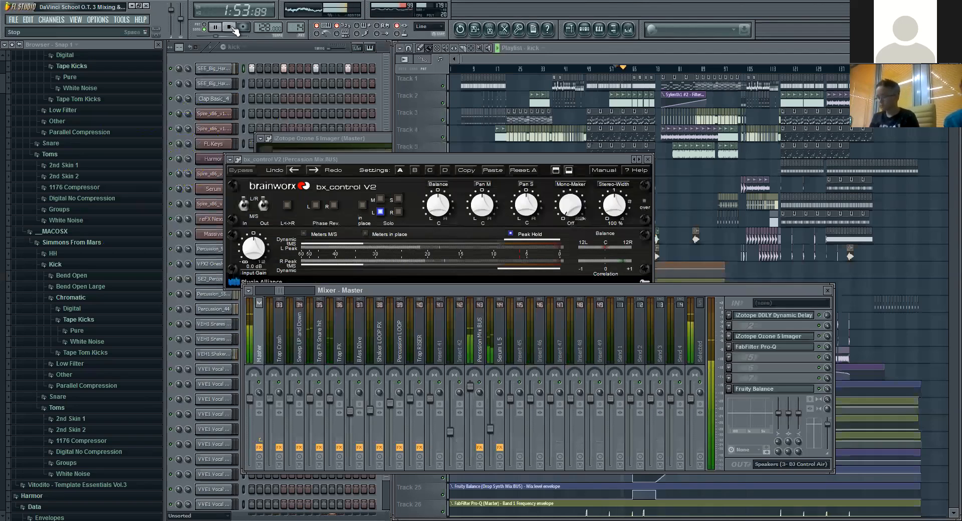
{"action": "right_click", "coordinate": [260, 393]}
{"action": "left_click", "coordinate": [271, 398]}
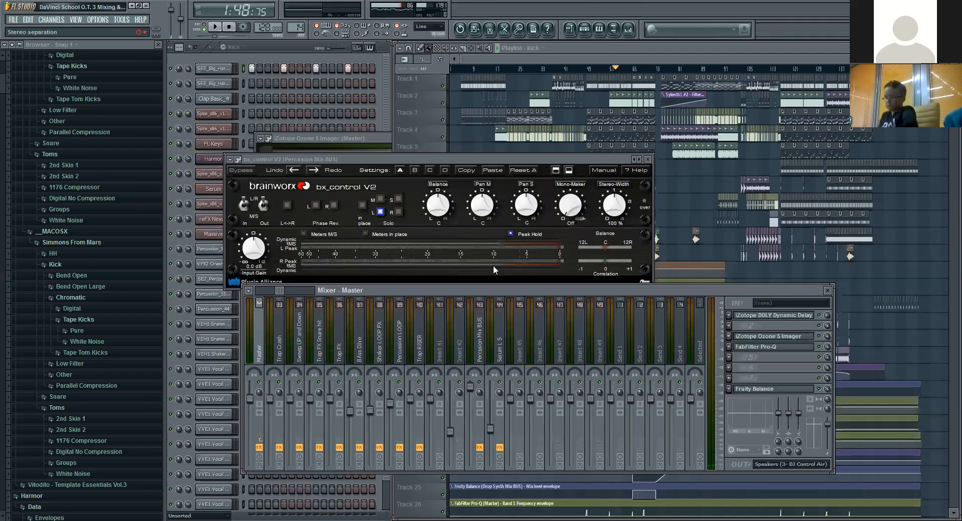
Step: Close bx_control V2, bring up the Master's Ozone 5 Imager to examine the correlation trace, and return to the mixer
{"action": "left_click", "coordinate": [649, 159]}
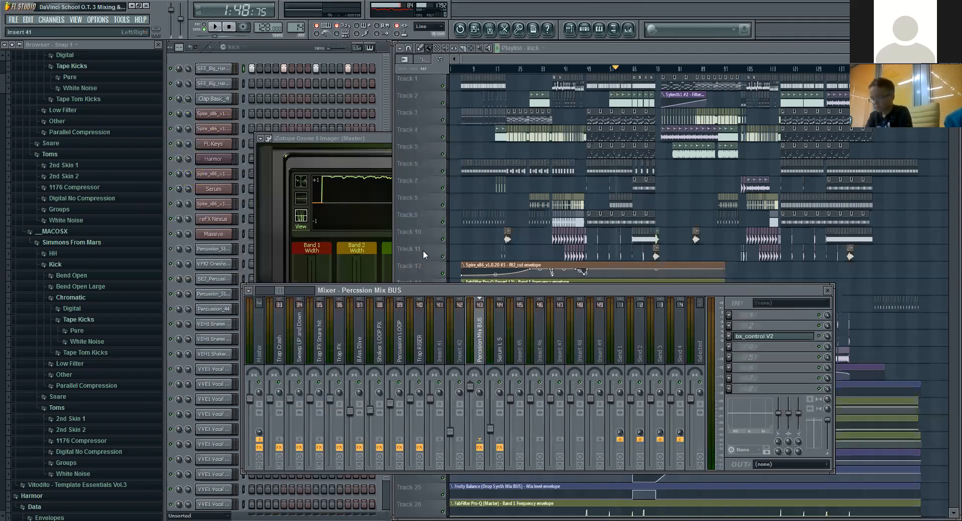
{"action": "left_click", "coordinate": [363, 138]}
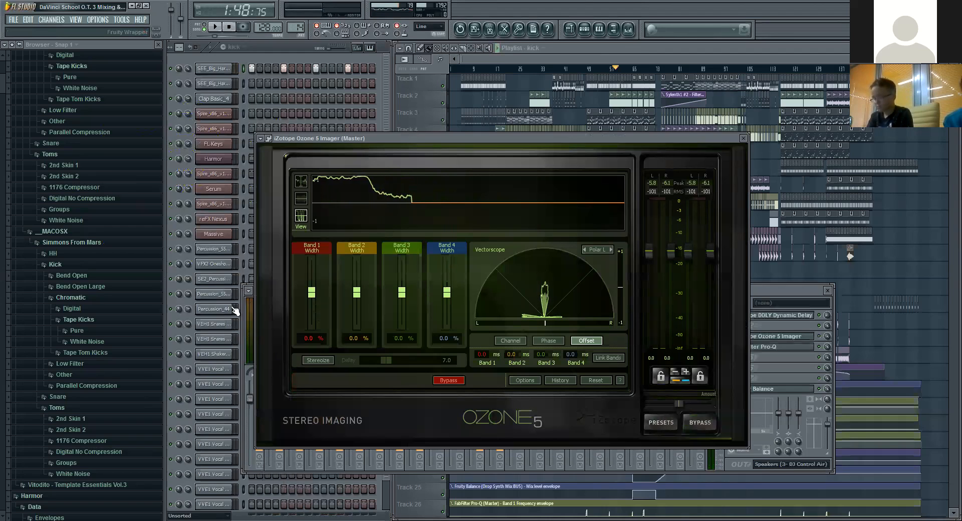
{"action": "left_click", "coordinate": [252, 311]}
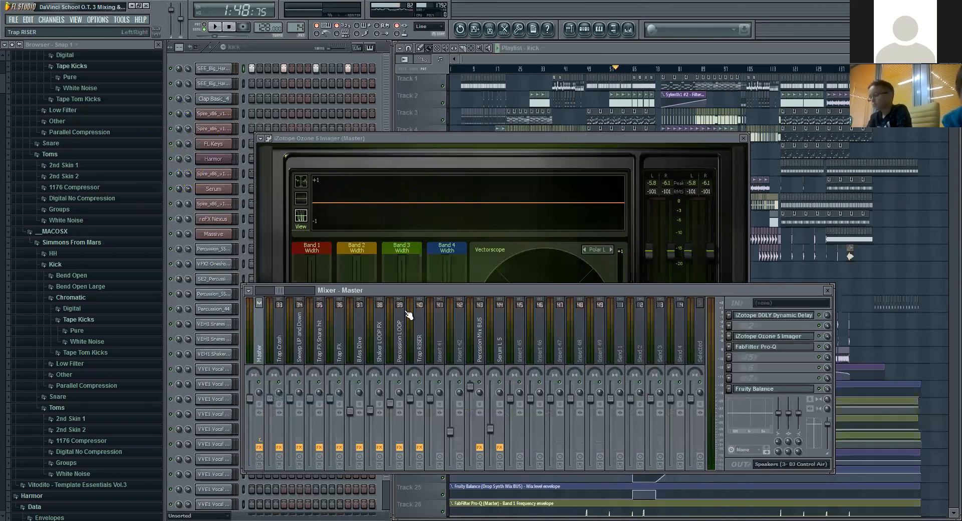
Step: Toggle the M solo in the Percssion Mix BUS track's bx_control V2, and close it and the Ozone 5 Imager
{"action": "left_click", "coordinate": [480, 343]}
{"action": "left_click", "coordinate": [792, 341]}
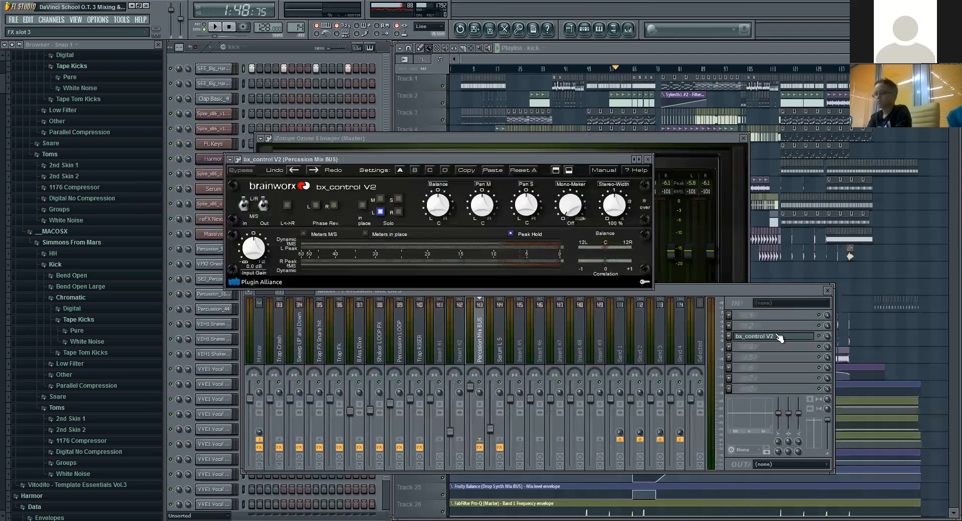
{"action": "left_click", "coordinate": [381, 200]}
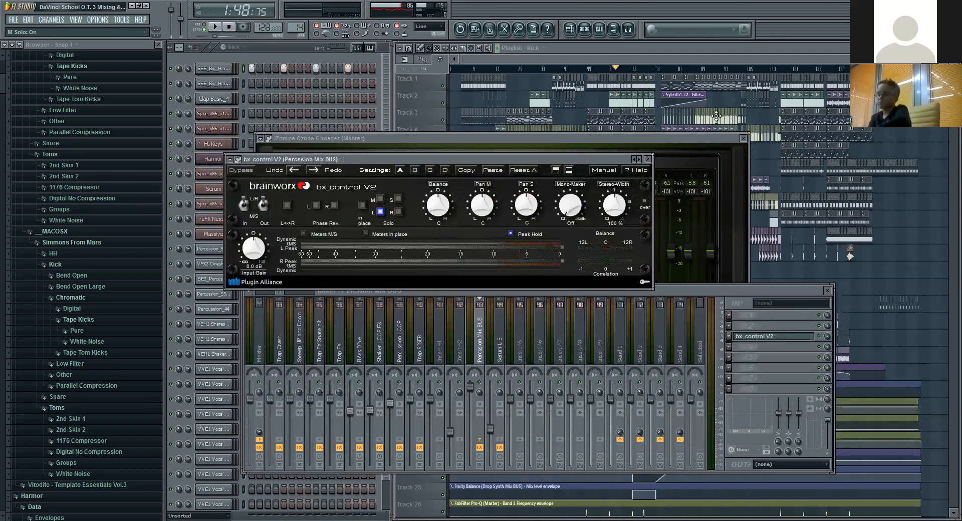
{"action": "left_click", "coordinate": [647, 159]}
{"action": "left_click", "coordinate": [744, 139]}
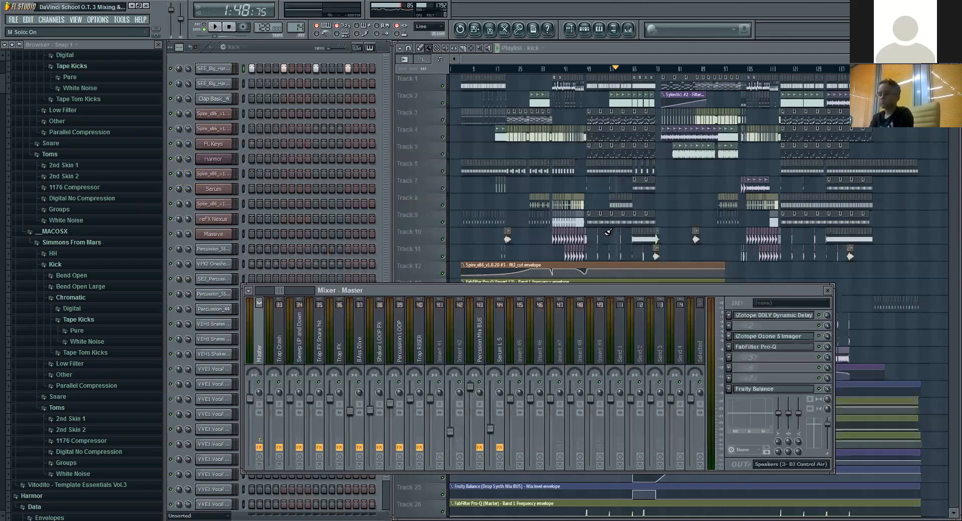
Step: Go through the Drop Kick and Techno Break tracks to the Drop Synth Mix BUS and open its LFOTool plugin
{"action": "left_click_drag", "start_coordinate": [279, 294], "coordinate": [259, 294]}
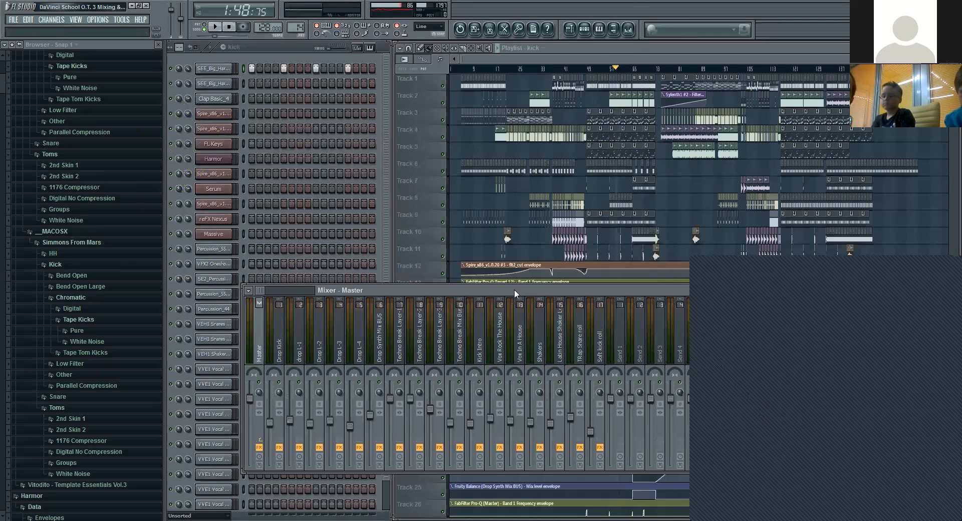
{"action": "left_click", "coordinate": [279, 334]}
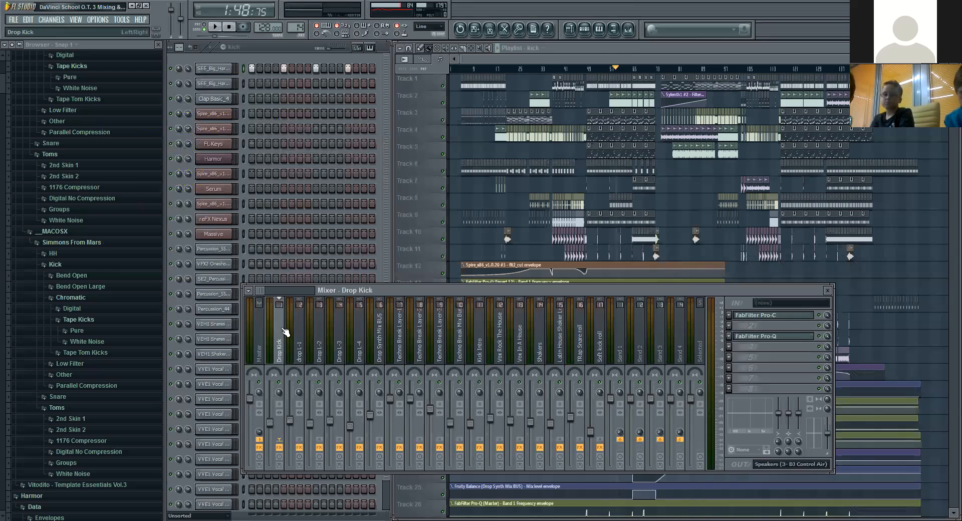
{"action": "left_click", "coordinate": [439, 347]}
{"action": "left_click", "coordinate": [386, 353]}
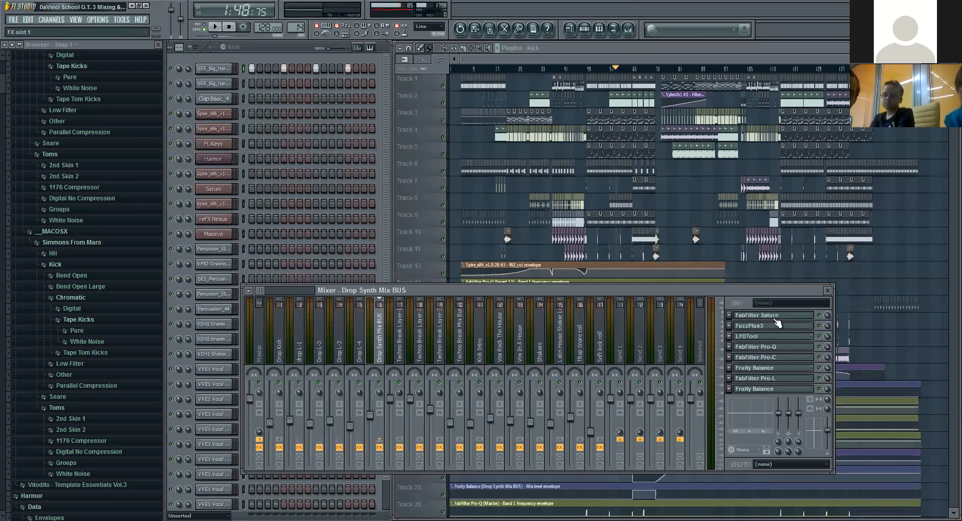
{"action": "left_click", "coordinate": [775, 336]}
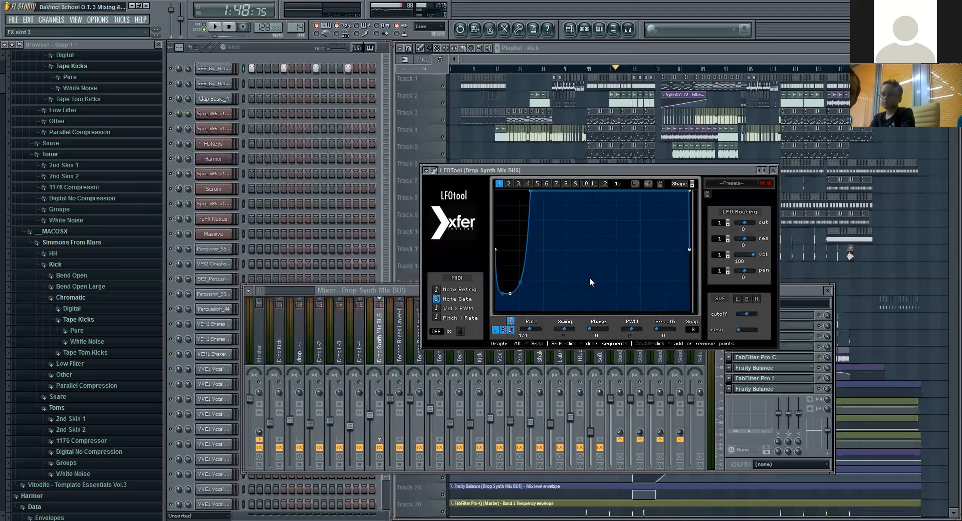
Step: Examine the kick hits and drop synth notes around bars 51 to 53 of the playlist, and return to the Drop Synth Mix BUS
{"action": "scroll", "coordinate": [603, 71], "scroll_direction": "up", "scroll_amount": 5}
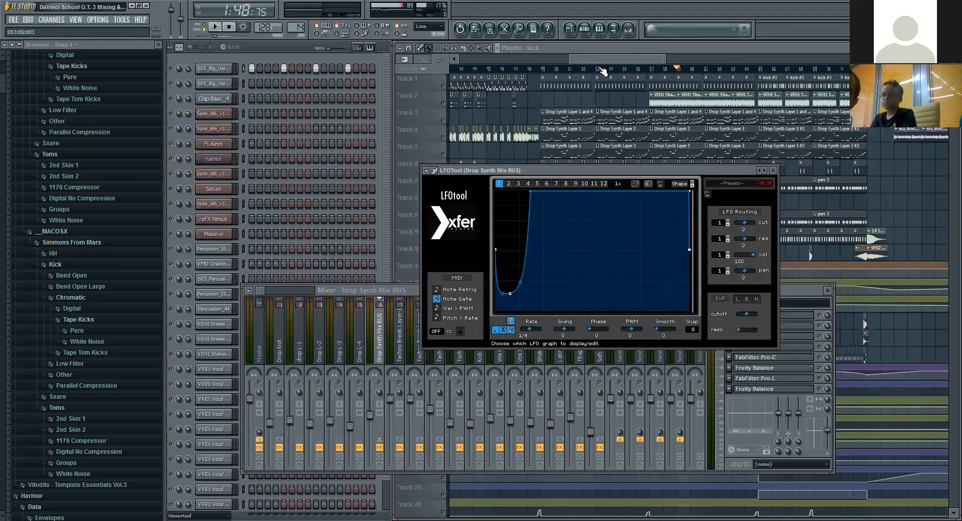
{"action": "scroll", "coordinate": [602, 72], "scroll_direction": "up", "scroll_amount": 5}
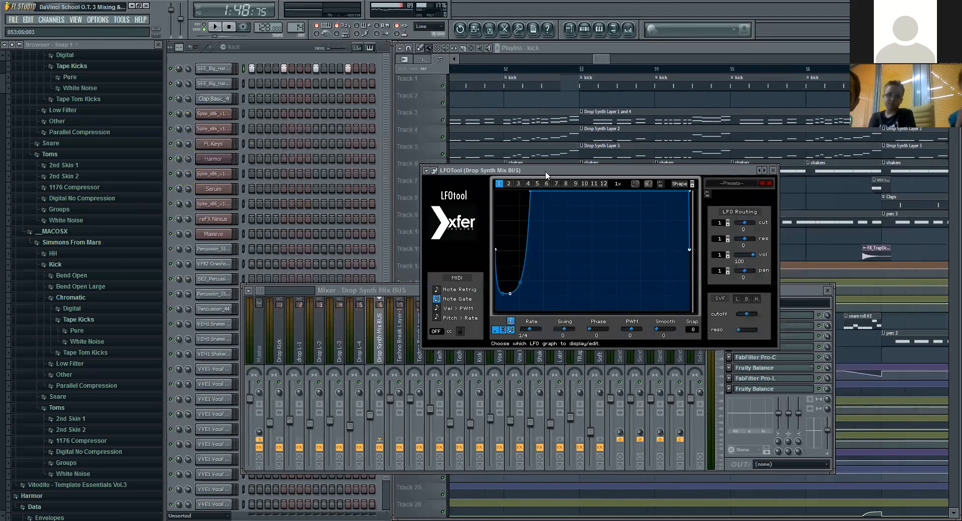
{"action": "scroll", "coordinate": [601, 71], "scroll_direction": "up", "scroll_amount": 5}
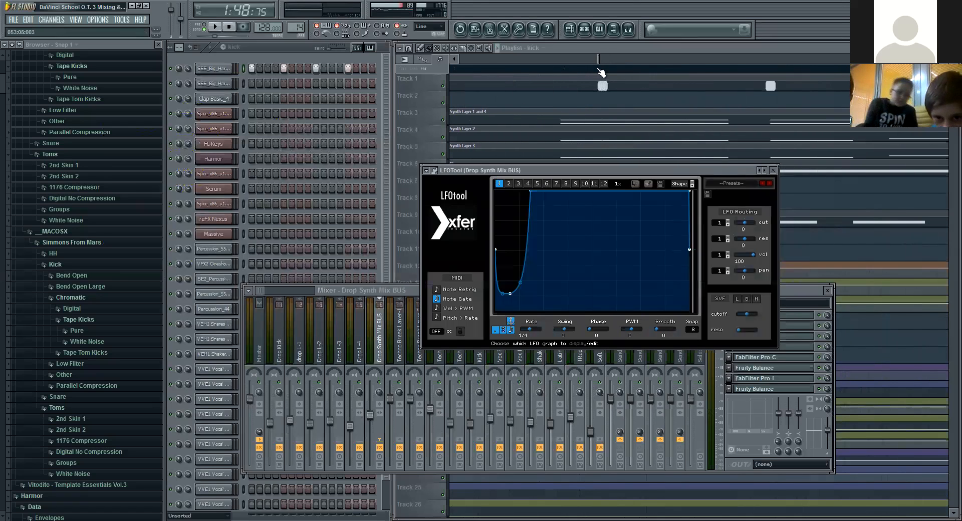
{"action": "scroll", "coordinate": [601, 72], "scroll_direction": "down", "scroll_amount": 5}
{"action": "left_click", "coordinate": [598, 61]}
{"action": "left_click_drag", "start_coordinate": [593, 61], "coordinate": [592, 66]}
{"action": "scroll", "coordinate": [592, 70], "scroll_direction": "down", "scroll_amount": 2}
{"action": "left_click", "coordinate": [375, 324]}
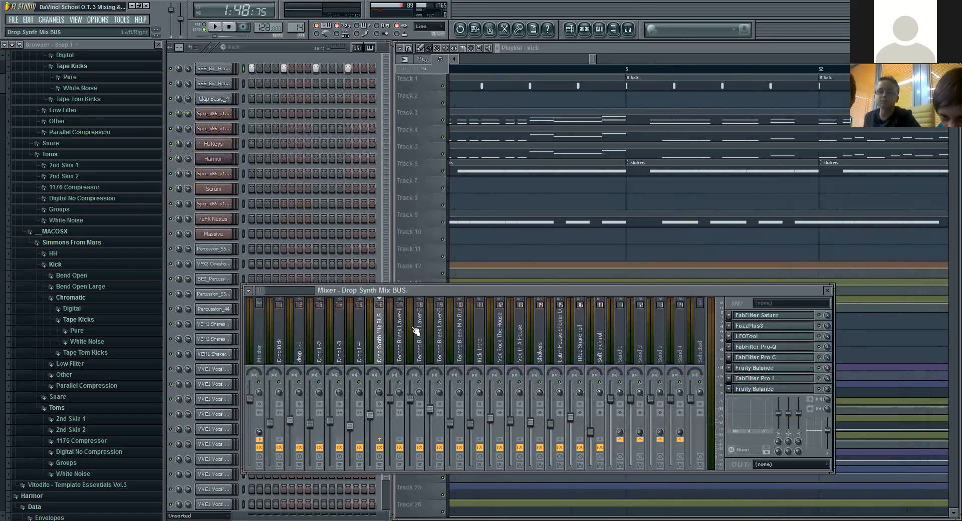
Step: Move the playback position to the drop's start at 1:30 and play it with the Drop Synth Mix BUS's LFOTool curve in view
{"action": "left_click", "coordinate": [767, 338]}
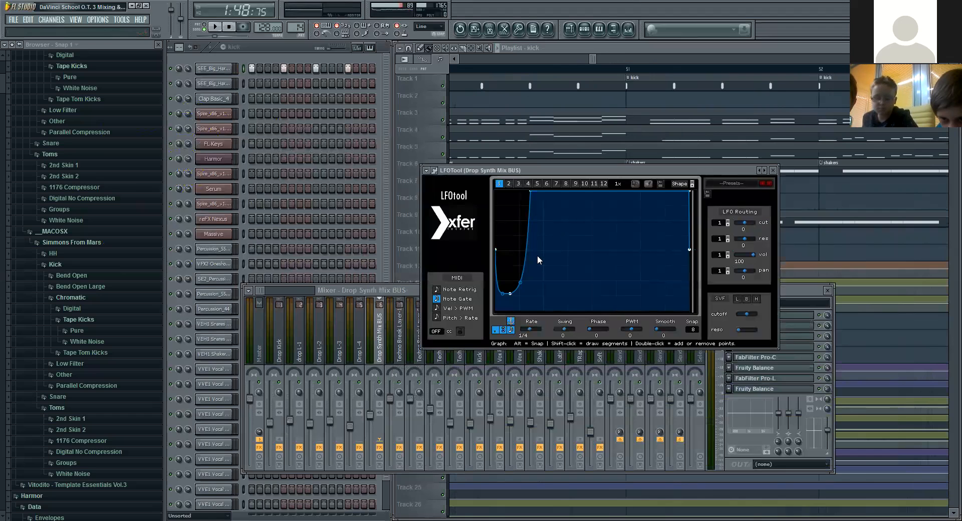
{"action": "scroll", "coordinate": [607, 73], "scroll_direction": "down", "scroll_amount": 5}
{"action": "scroll", "coordinate": [607, 72], "scroll_direction": "down", "scroll_amount": 3}
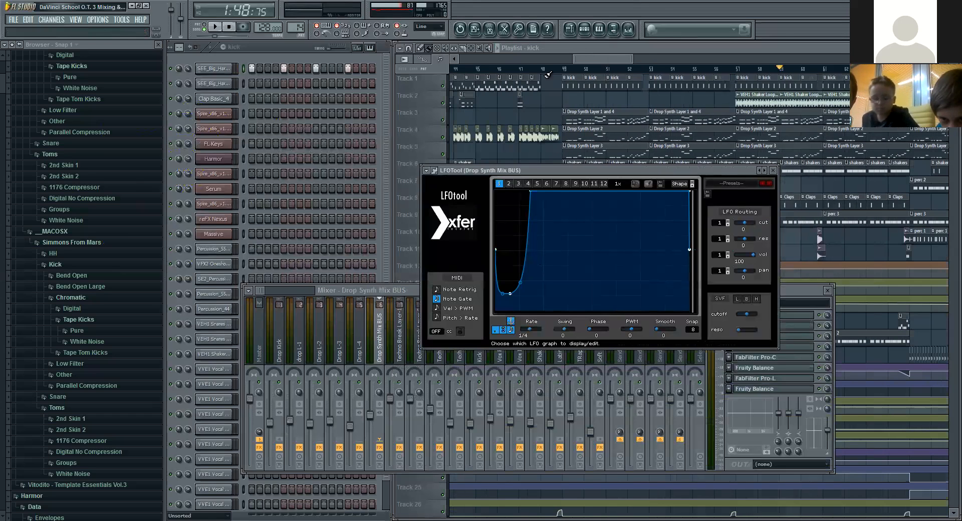
{"action": "left_click", "coordinate": [564, 71]}
{"action": "left_click", "coordinate": [377, 296]}
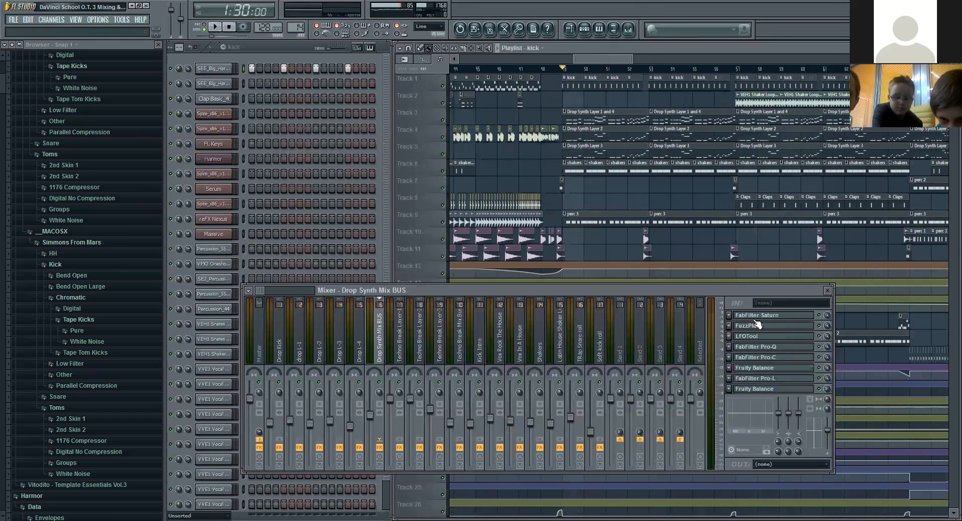
{"action": "left_click", "coordinate": [766, 335]}
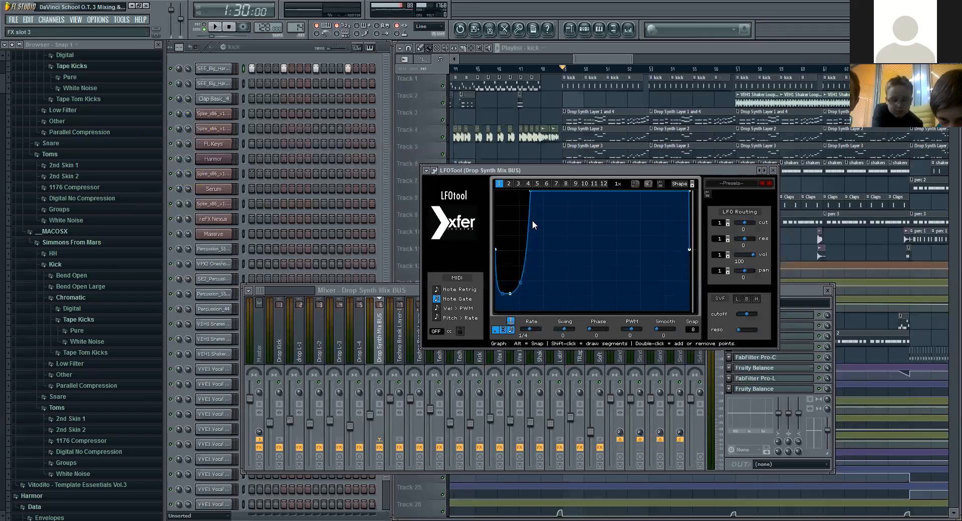
{"action": "left_click", "coordinate": [217, 28]}
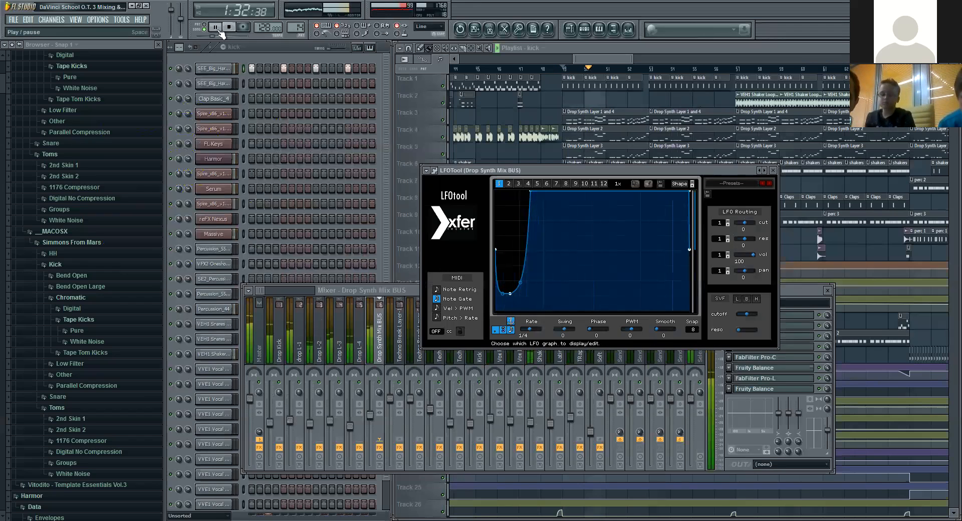
{"action": "left_click", "coordinate": [228, 27]}
Step: Select the Drop L-4 track and the Drop Synth Layer 1 and 4 #2 pattern, and open its Spire synth at the reverb settings
{"action": "left_click", "coordinate": [359, 339]}
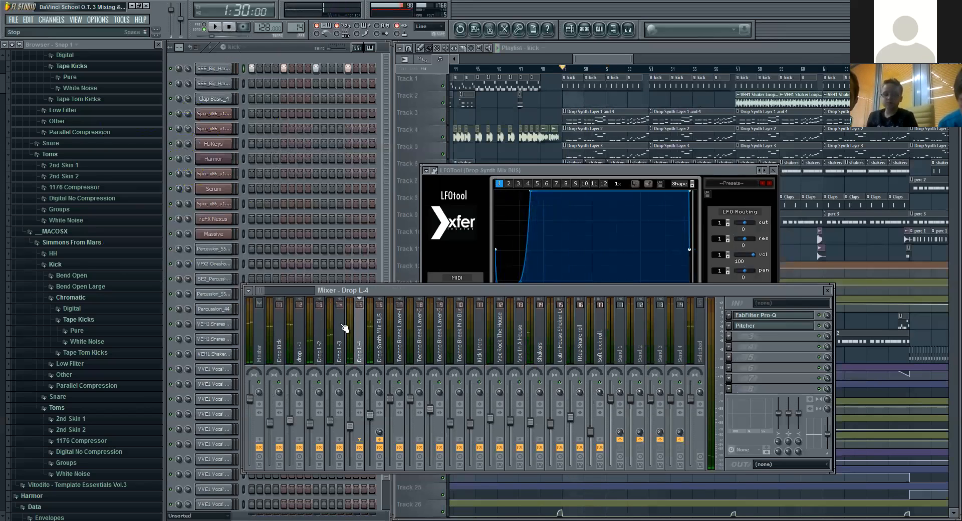
{"action": "left_click", "coordinate": [238, 48]}
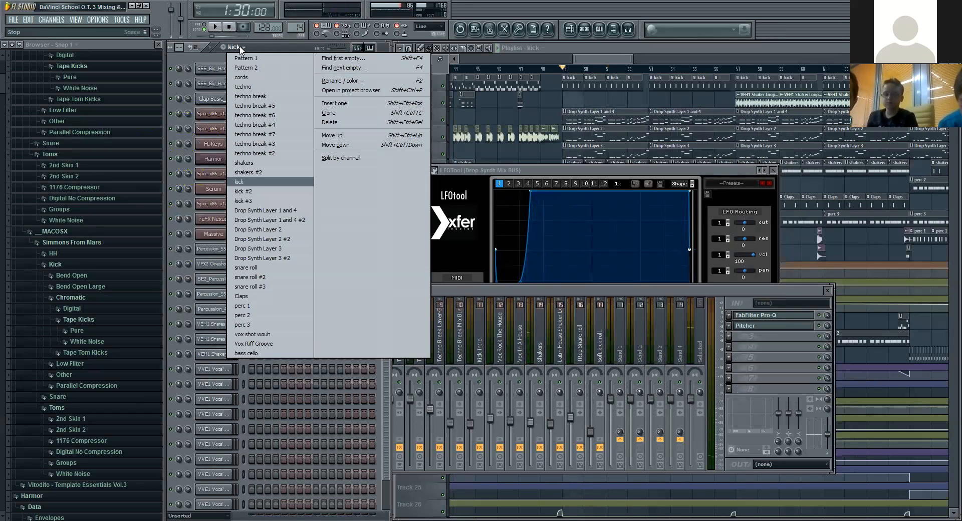
{"action": "left_click", "coordinate": [298, 219]}
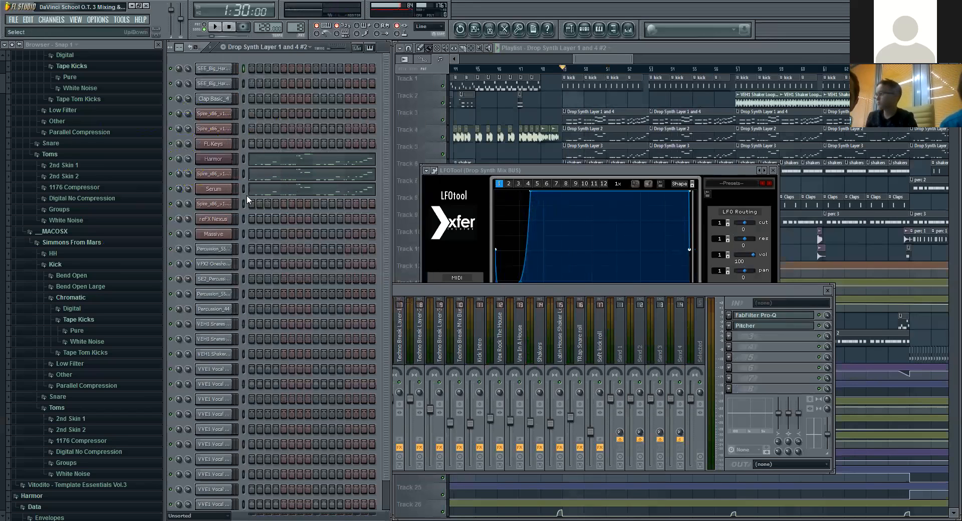
{"action": "left_click", "coordinate": [225, 176]}
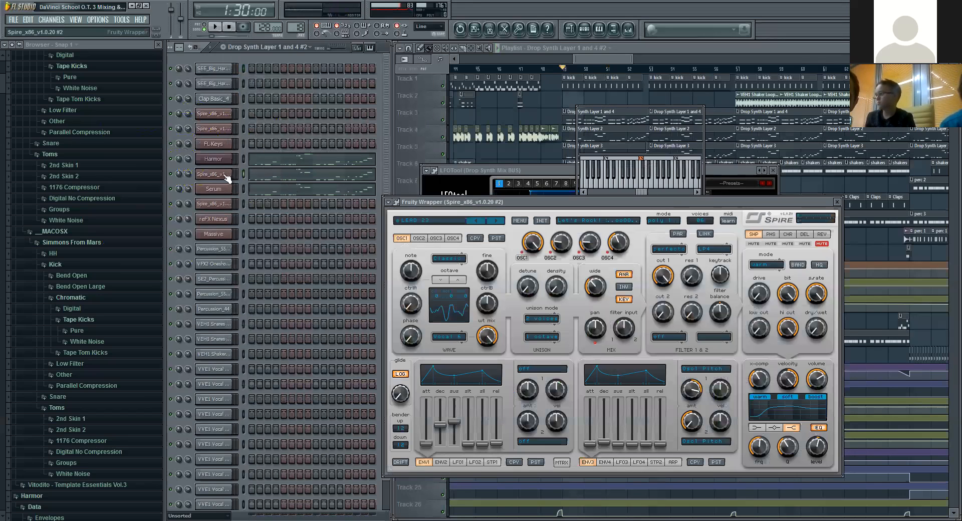
{"action": "left_click", "coordinate": [821, 234]}
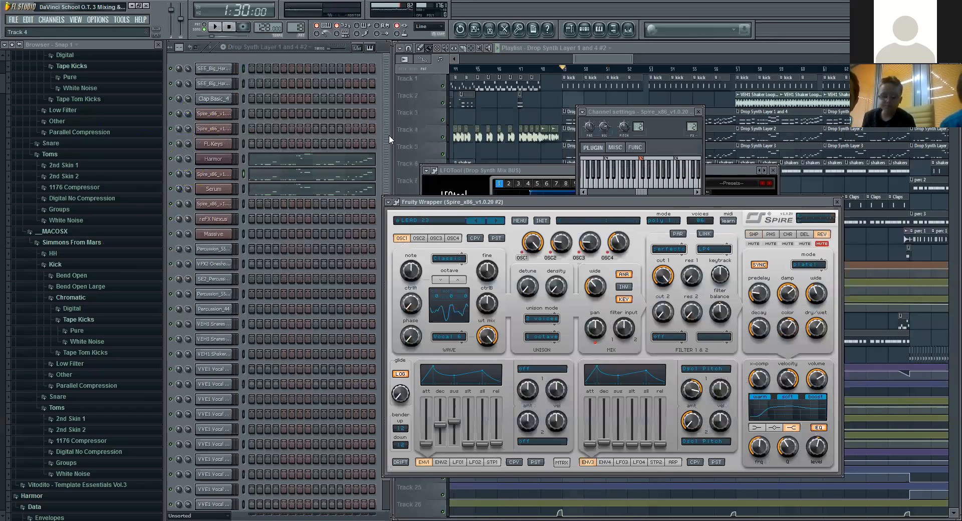
Step: Play the start of the drop with Spire's reverb settings in view, and close the LFOTool and channel settings windows
{"action": "left_click", "coordinate": [215, 28]}
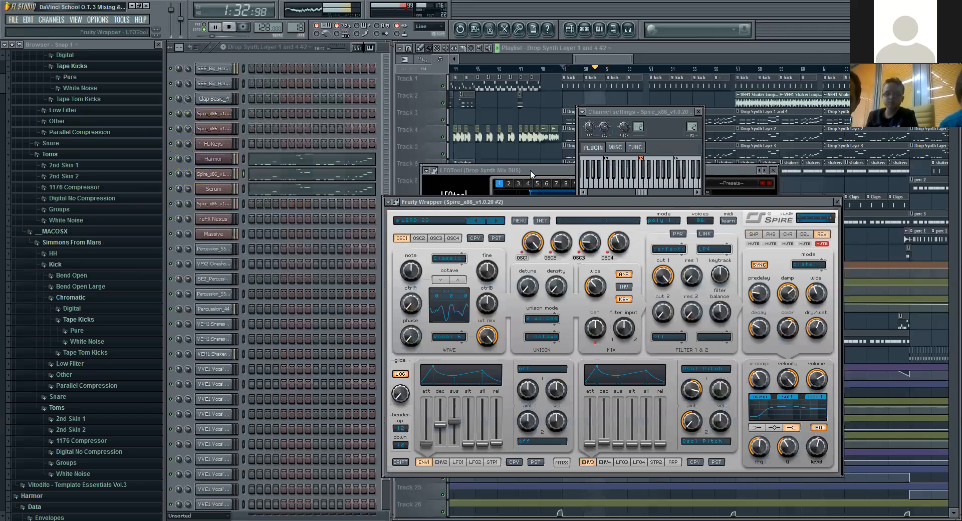
{"action": "left_click", "coordinate": [230, 28]}
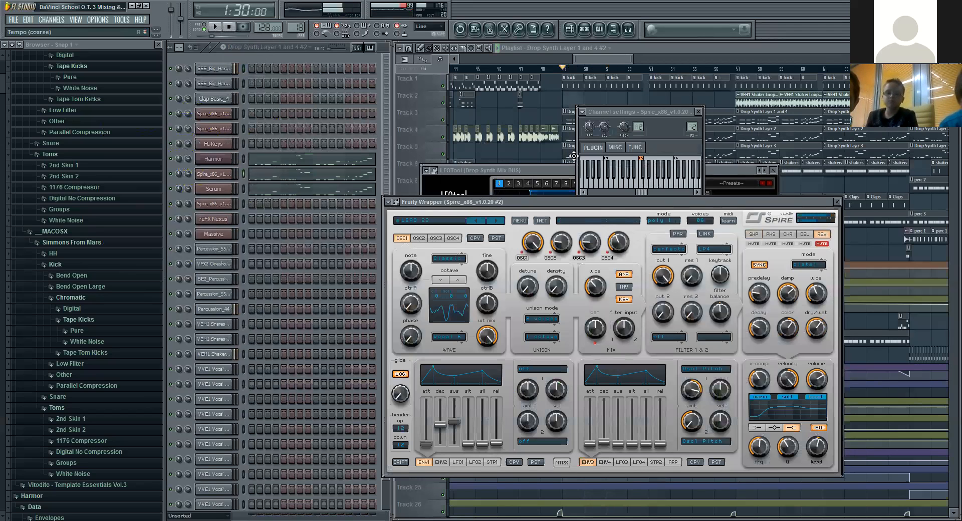
{"action": "left_click", "coordinate": [572, 171]}
{"action": "left_click", "coordinate": [773, 170]}
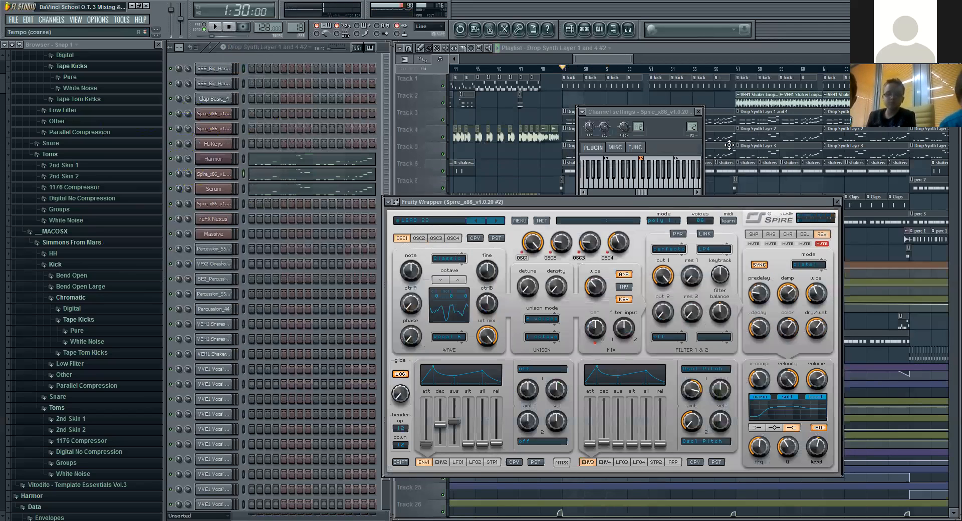
{"action": "left_click", "coordinate": [698, 112]}
Step: Open Harmor, play the start of the drop, and examine its reverb section and wet volume
{"action": "left_click", "coordinate": [216, 159]}
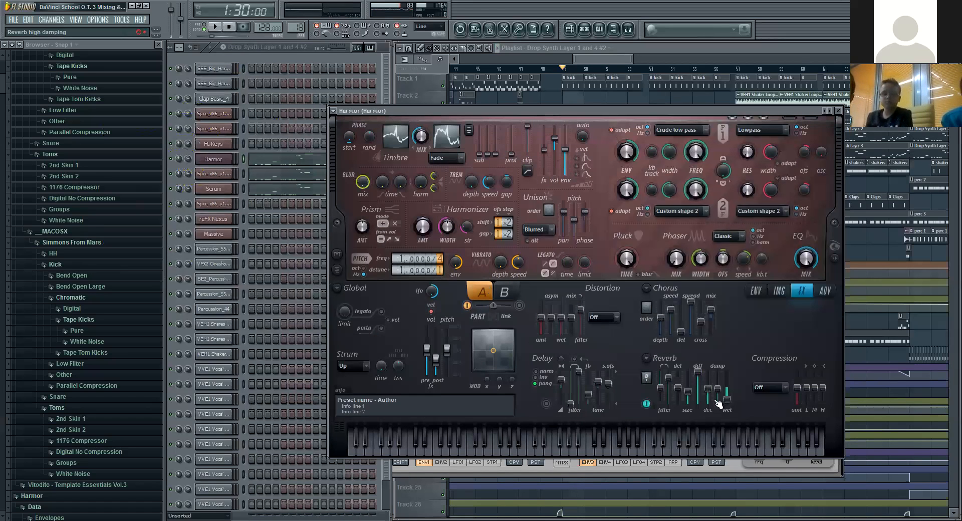
{"action": "left_click", "coordinate": [216, 27]}
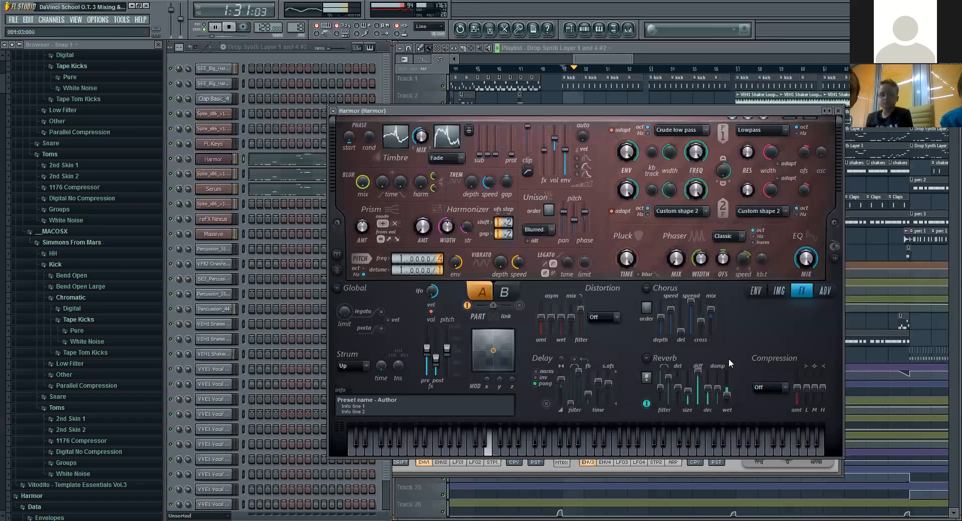
{"action": "left_click", "coordinate": [235, 29]}
{"action": "left_click_drag", "start_coordinate": [727, 388], "coordinate": [727, 399]}
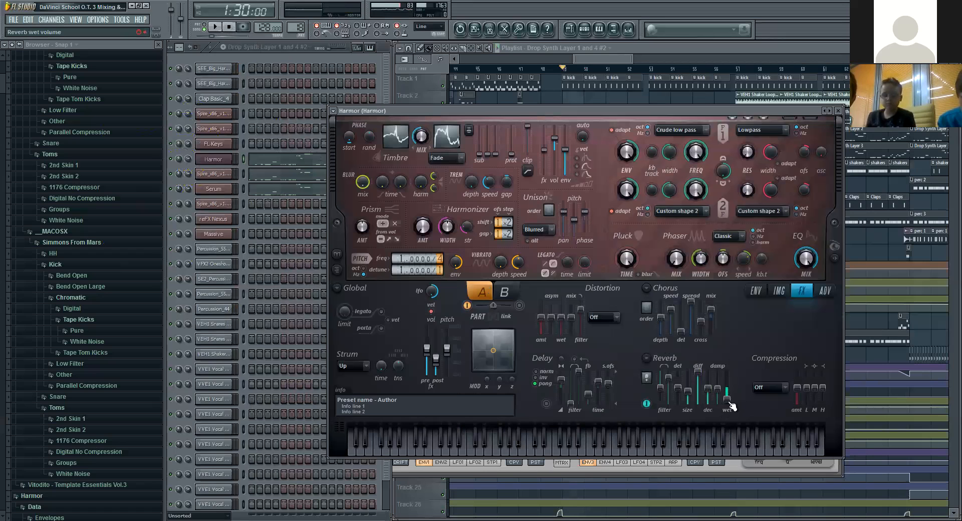
Step: Close the Harmor and Spire windows and bring the mixer forward
{"action": "left_click_drag", "start_coordinate": [753, 110], "coordinate": [674, 115]}
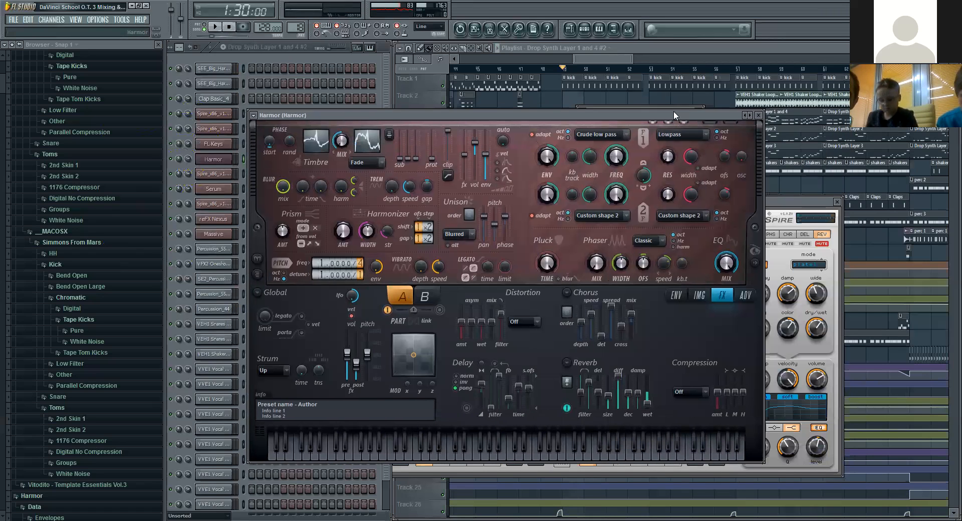
{"action": "left_click", "coordinate": [759, 115]}
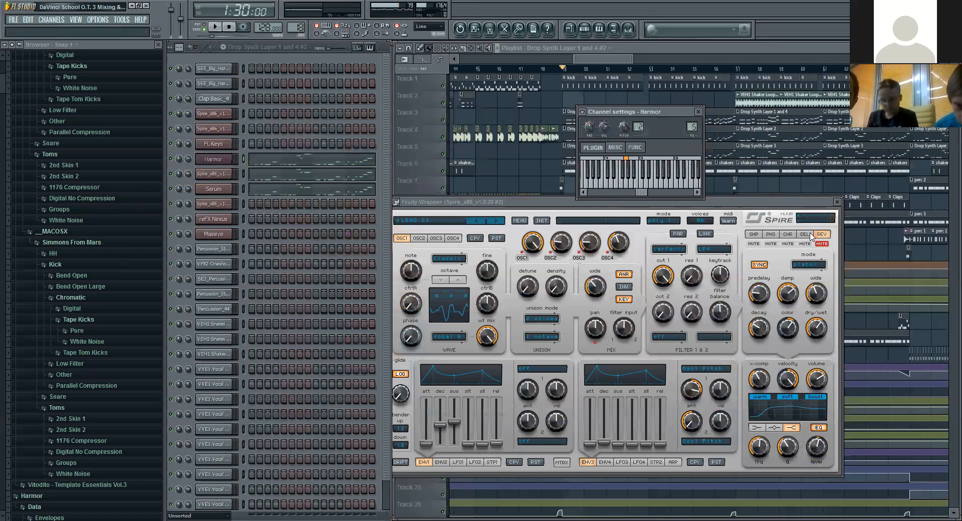
{"action": "left_click", "coordinate": [813, 206]}
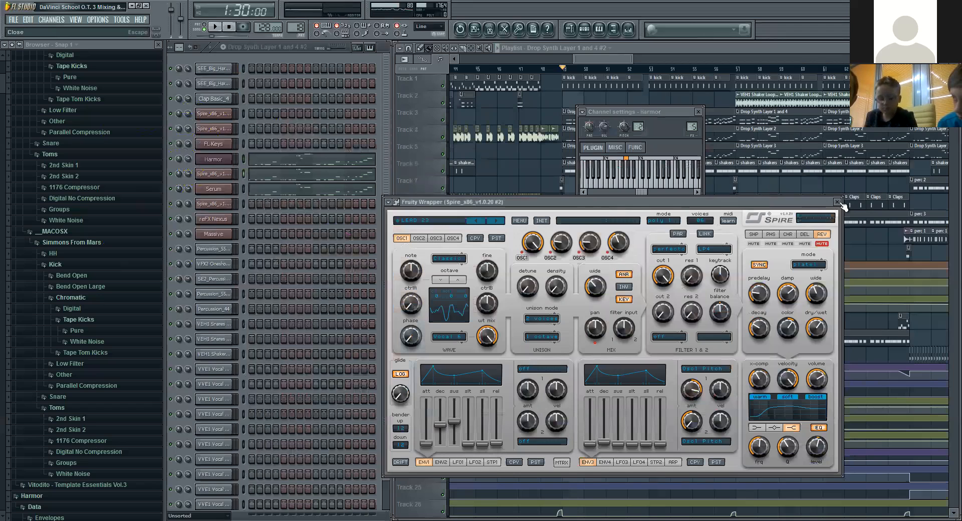
{"action": "left_click", "coordinate": [838, 203]}
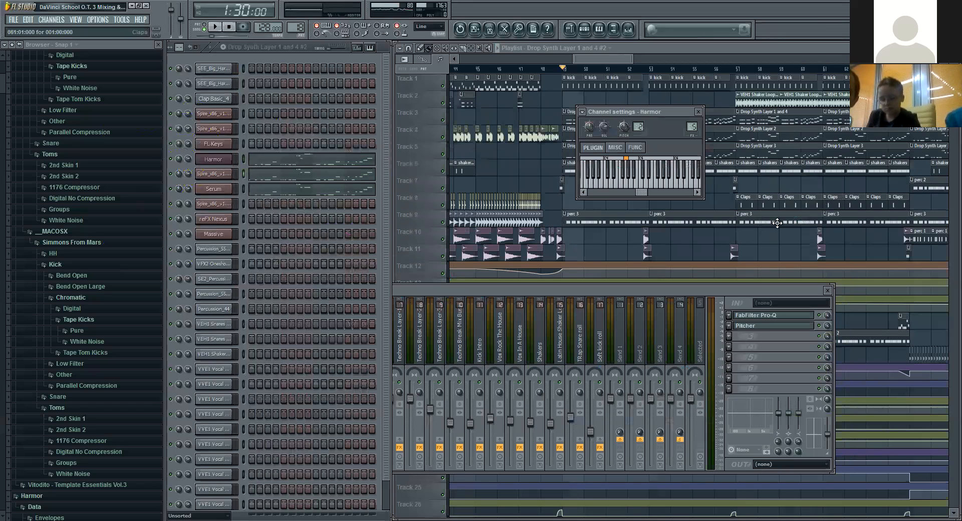
{"action": "left_click", "coordinate": [719, 290]}
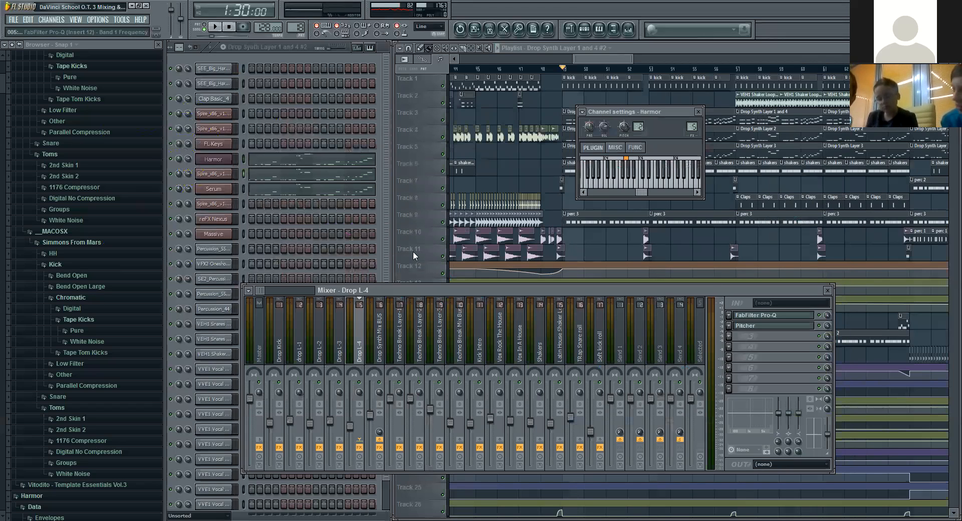
Step: Replay the drop from 1:30 while viewing the reverb settings in Spire and Harmor
{"action": "left_click", "coordinate": [227, 176]}
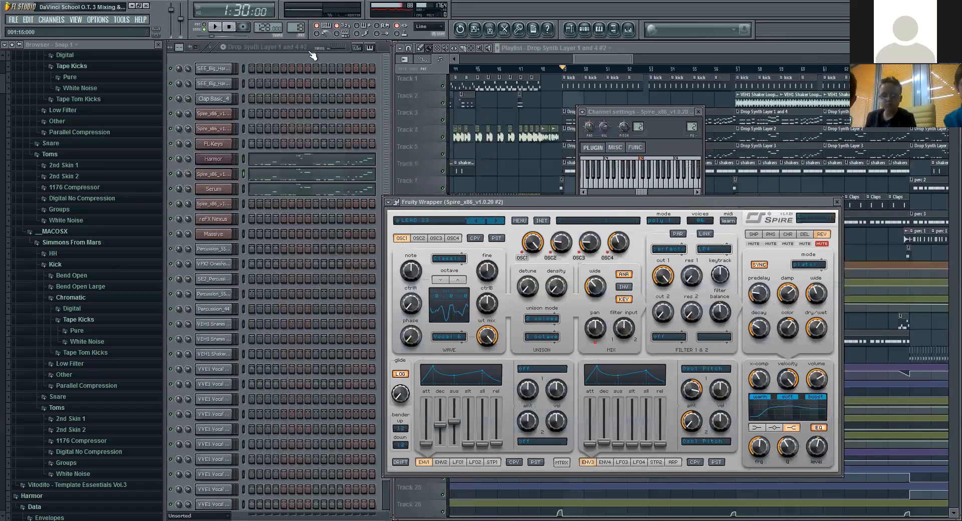
{"action": "left_click", "coordinate": [217, 27]}
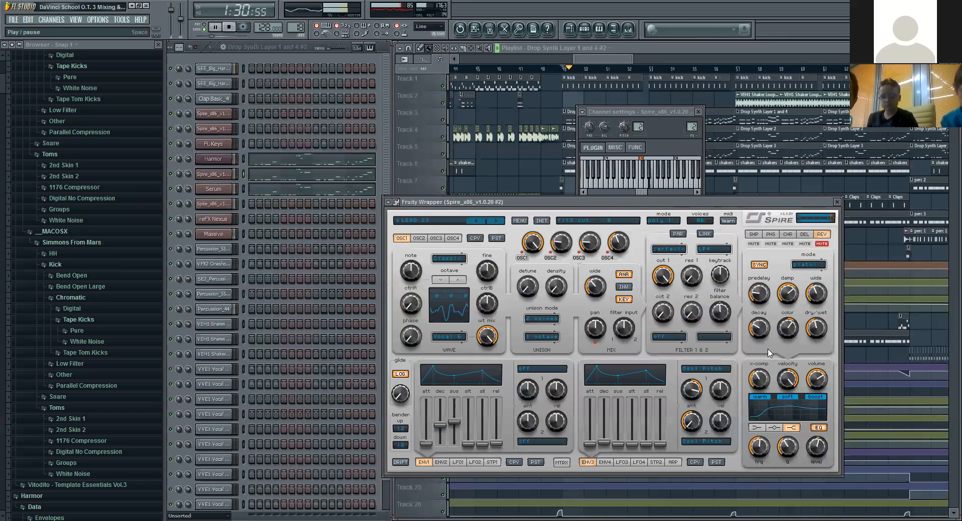
{"action": "left_click", "coordinate": [213, 158]}
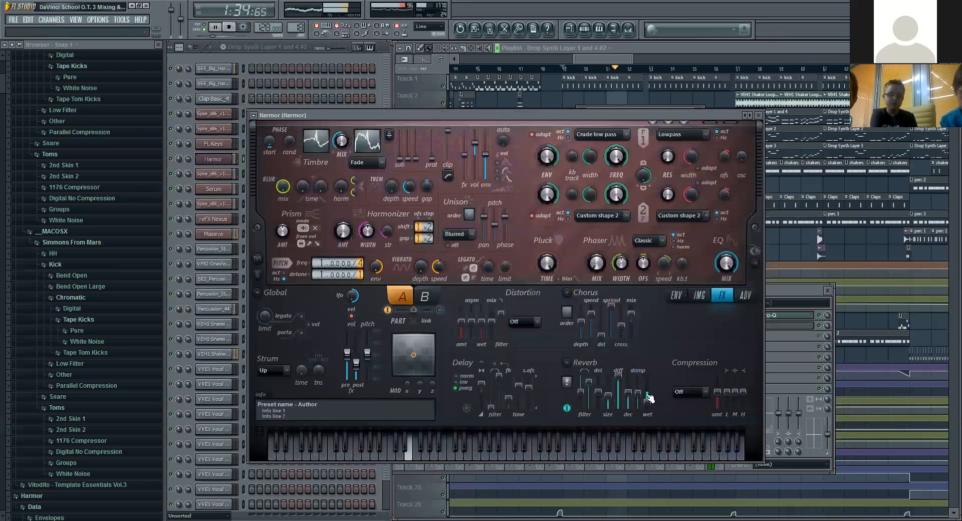
{"action": "left_click", "coordinate": [230, 29]}
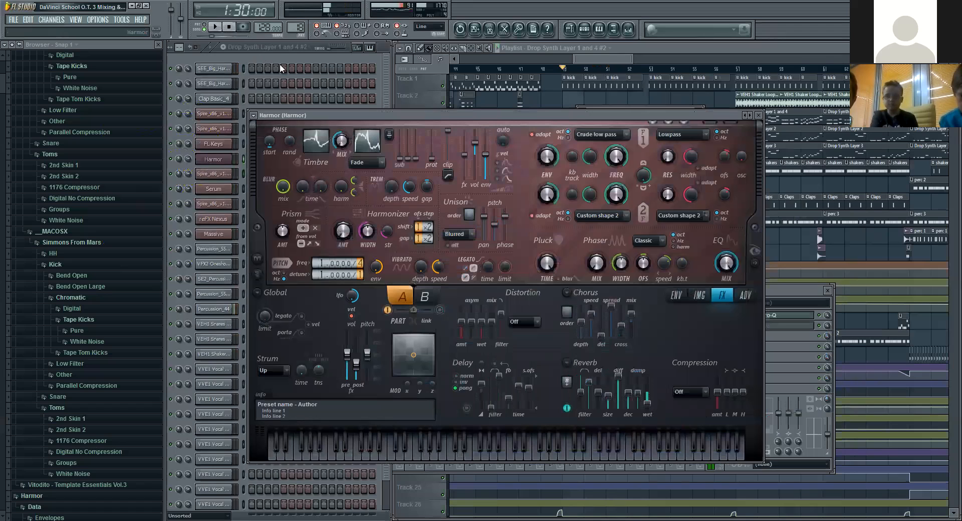
Step: Open Serum's effects page and examine its reverb while playing the drop
{"action": "left_click", "coordinate": [214, 189]}
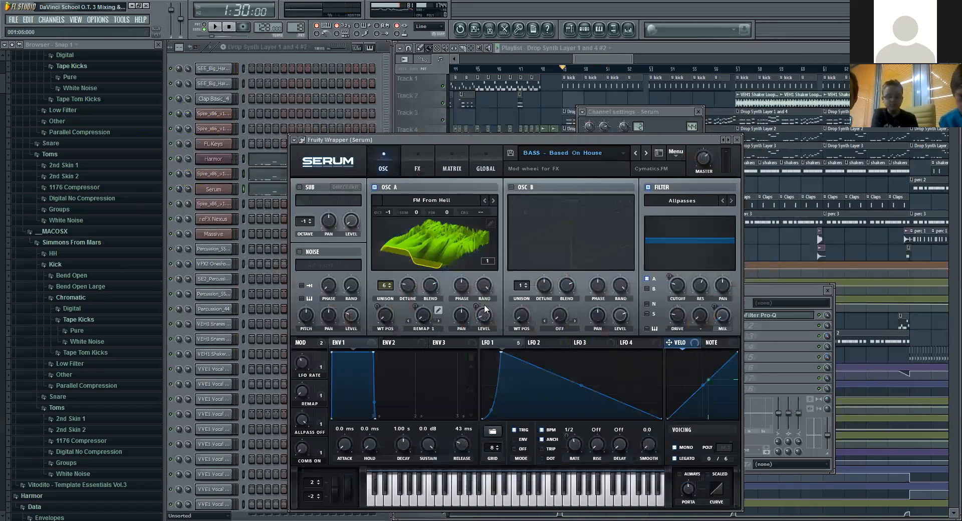
{"action": "left_click", "coordinate": [419, 165]}
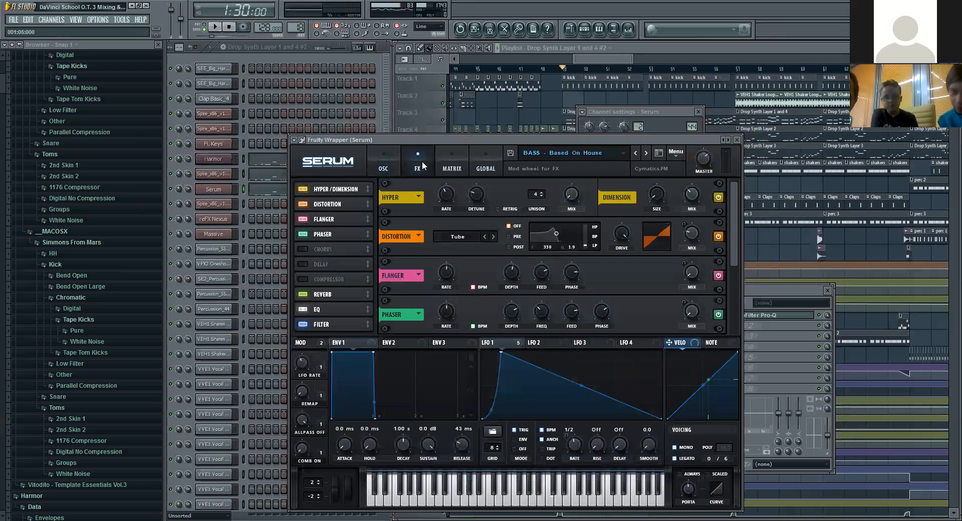
{"action": "left_click", "coordinate": [222, 23]}
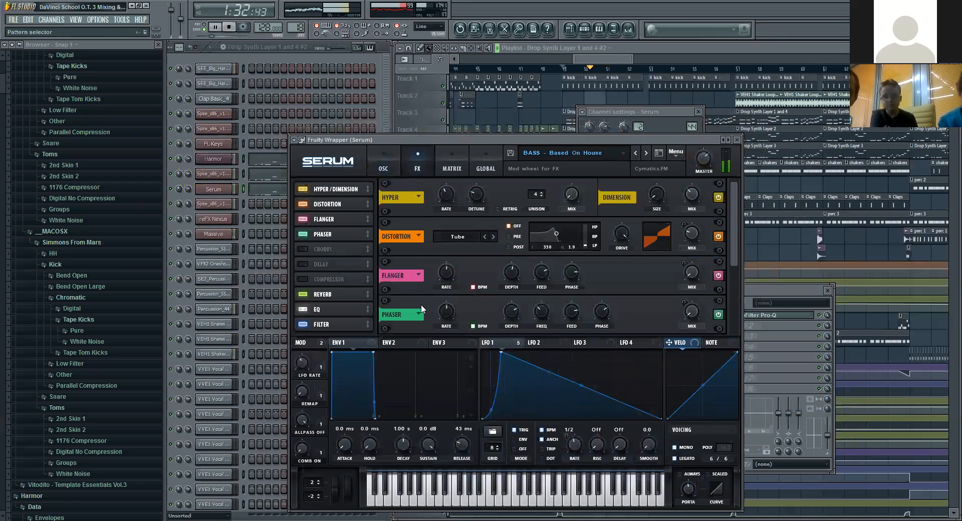
{"action": "left_click", "coordinate": [343, 294]}
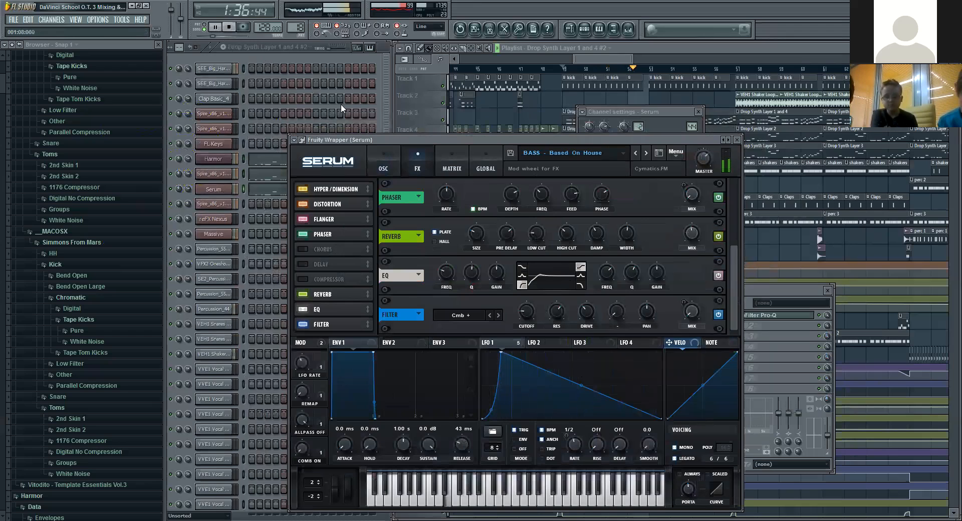
{"action": "key", "text": "space"}
{"action": "left_click", "coordinate": [216, 28]}
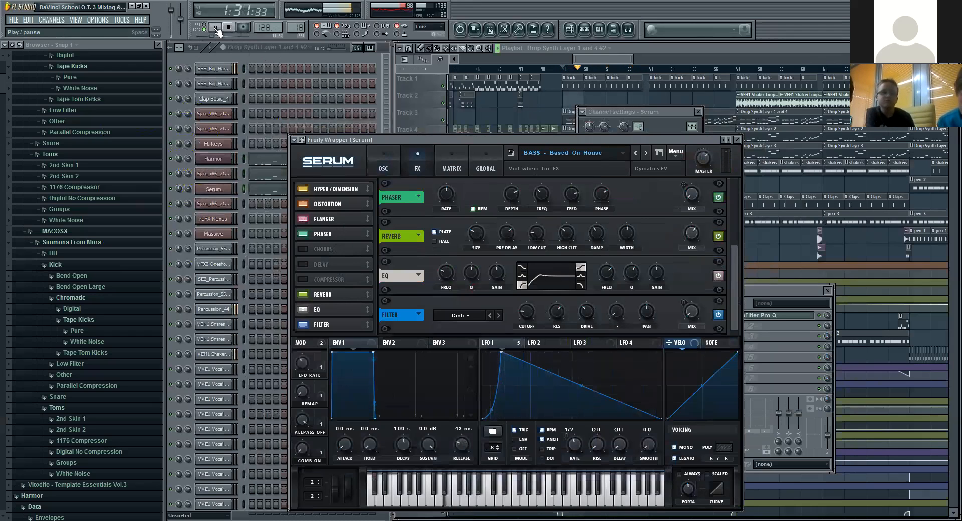
{"action": "left_click", "coordinate": [228, 27]}
Step: Close Serum and its channel settings, and return to the Serum L 5 track in the mixer
{"action": "left_click", "coordinate": [738, 140]}
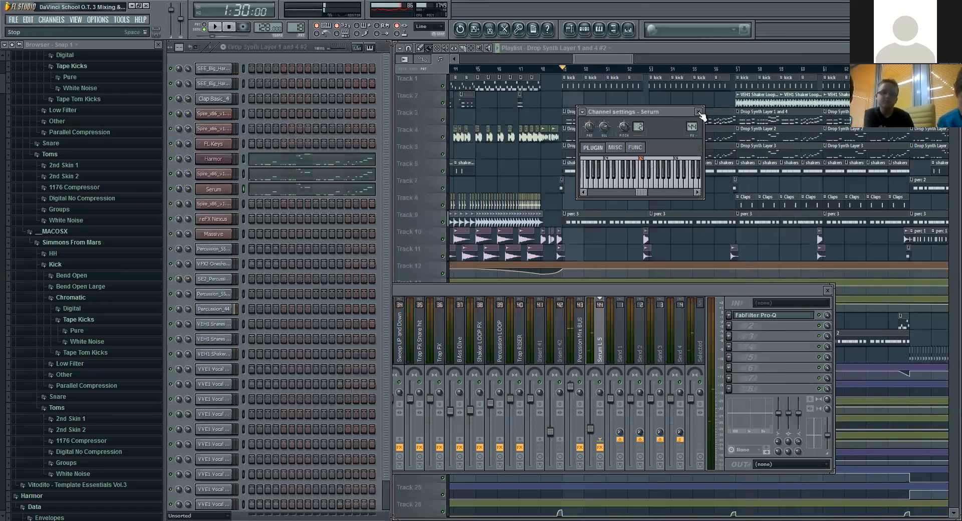
{"action": "left_click", "coordinate": [698, 112]}
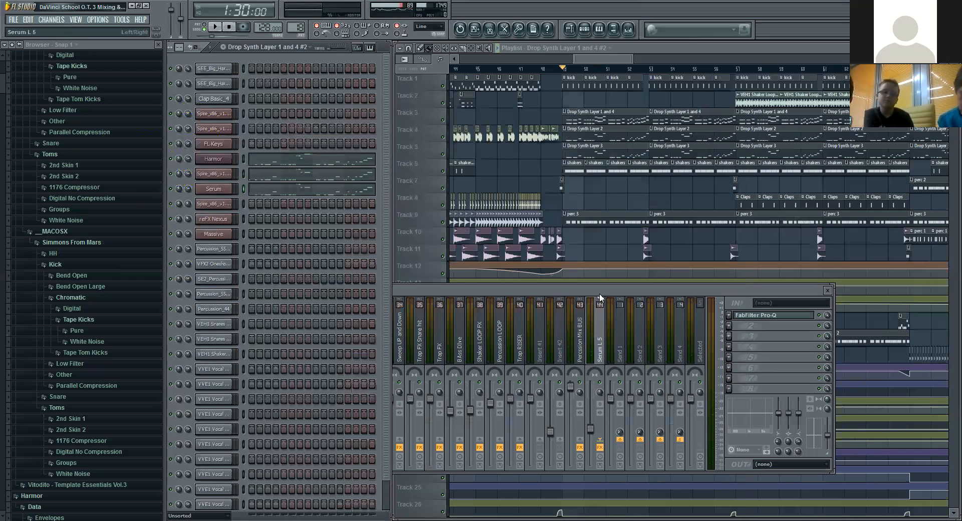
{"action": "left_click", "coordinate": [599, 293]}
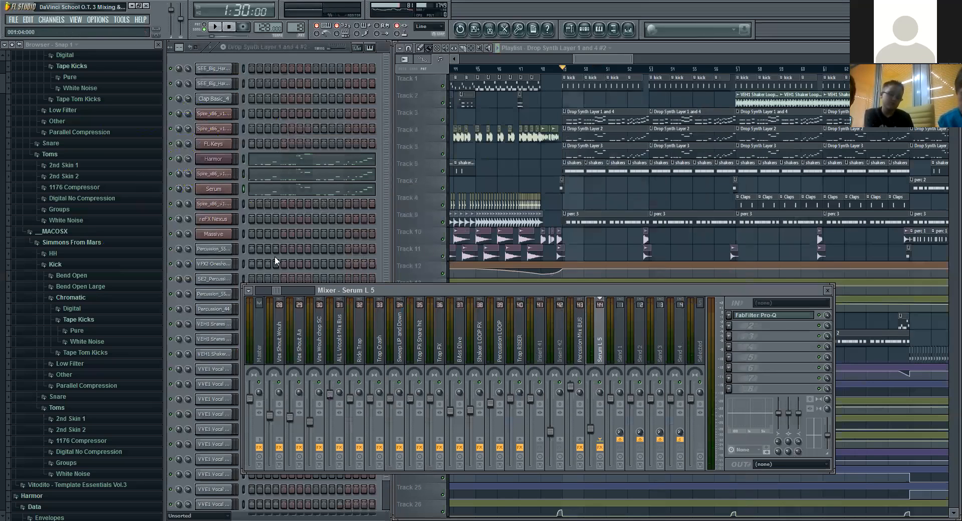
Step: Check the audio input/output settings and close them
{"action": "scroll", "coordinate": [274, 293], "scroll_direction": "up", "scroll_amount": 7}
{"action": "scroll", "coordinate": [273, 293], "scroll_direction": "down", "scroll_amount": 6}
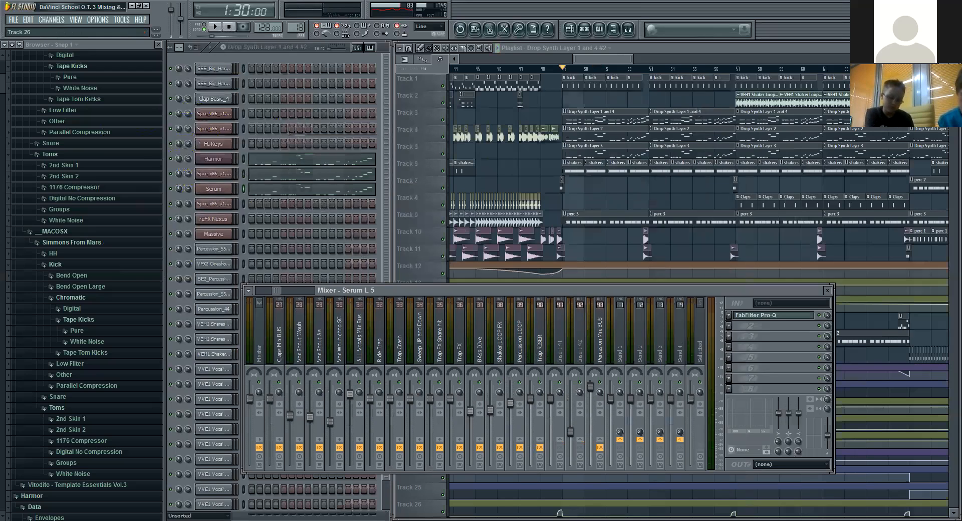
{"action": "left_click", "coordinate": [110, 43]}
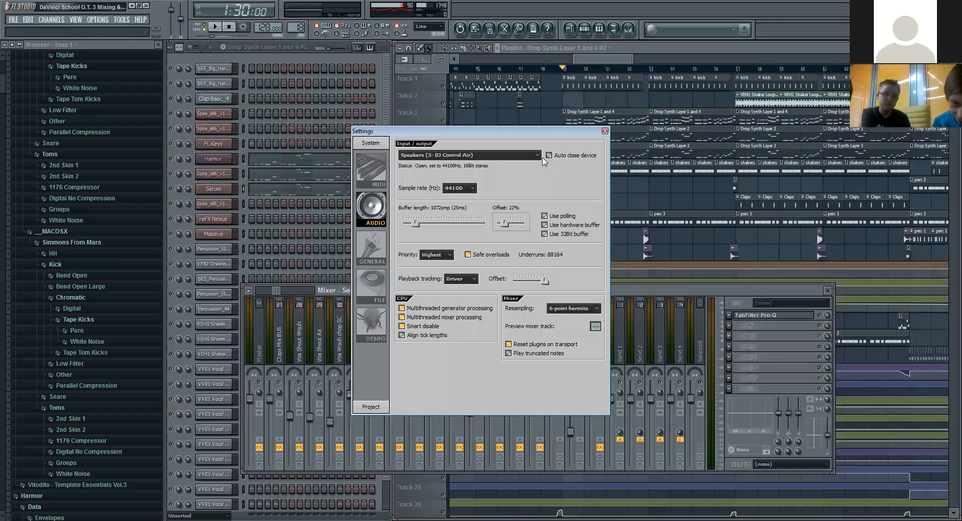
{"action": "left_click", "coordinate": [605, 132]}
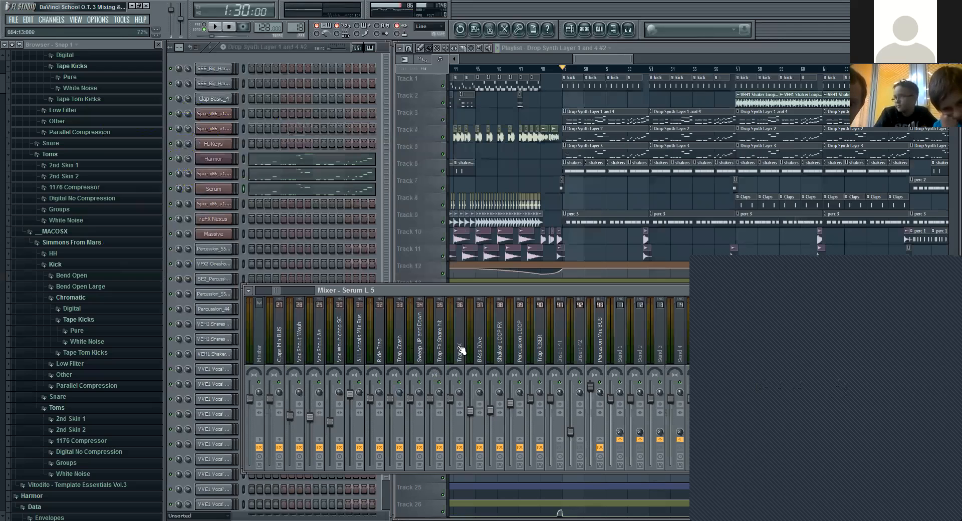
Step: Review the effect chains on the shaker, trap FX, percussion loop and vocal tracks, ending on ALL Vocals Mix Bus
{"action": "left_click", "coordinate": [498, 328]}
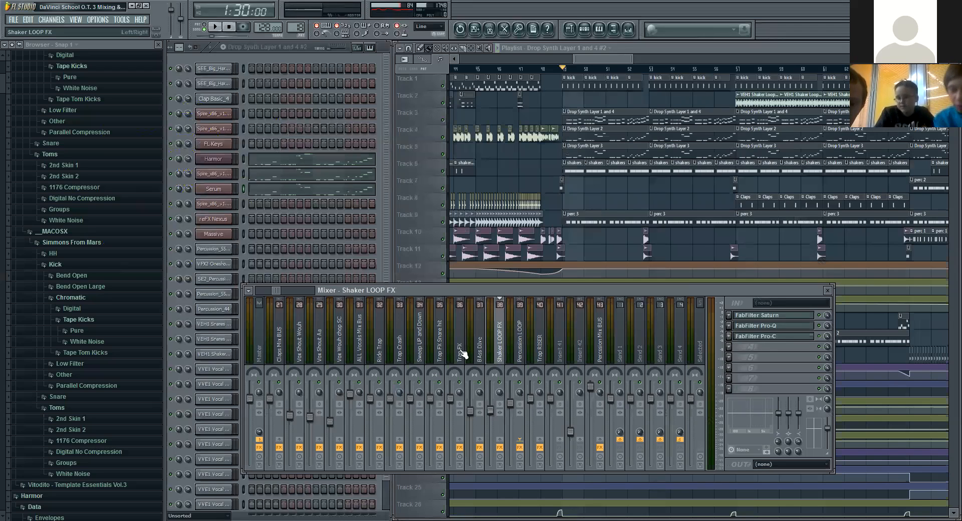
{"action": "left_click", "coordinate": [461, 355]}
{"action": "left_click", "coordinate": [440, 354]}
{"action": "left_click", "coordinate": [421, 355]}
{"action": "left_click", "coordinate": [460, 359]}
{"action": "left_click", "coordinate": [516, 360]}
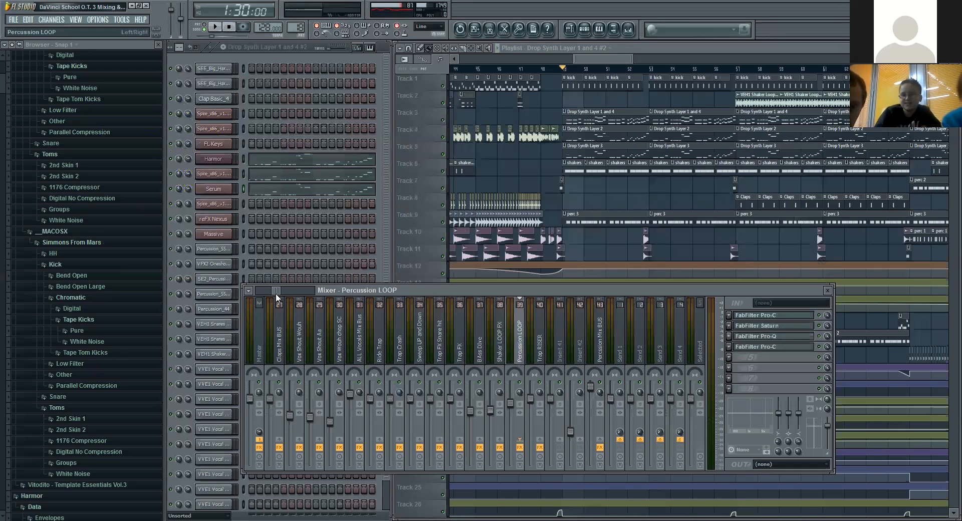
{"action": "left_click", "coordinate": [316, 342]}
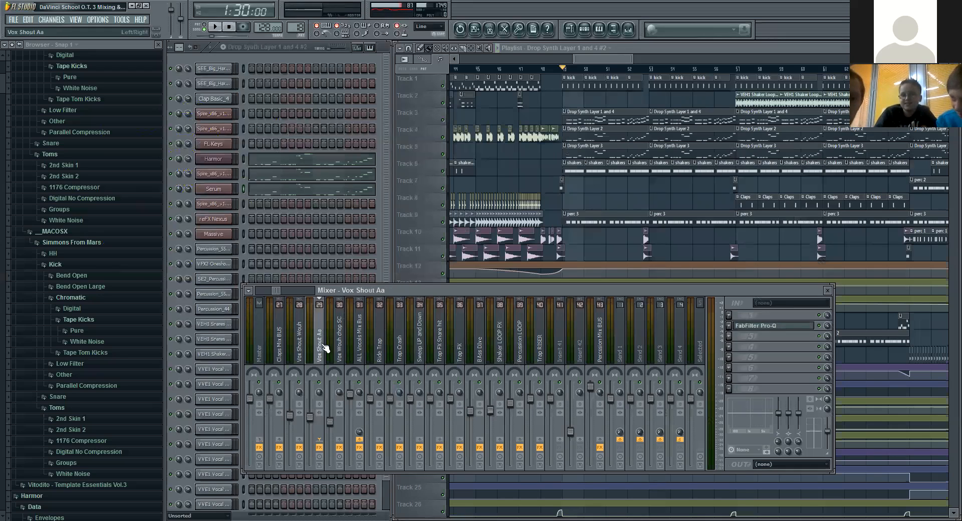
{"action": "left_click", "coordinate": [361, 354]}
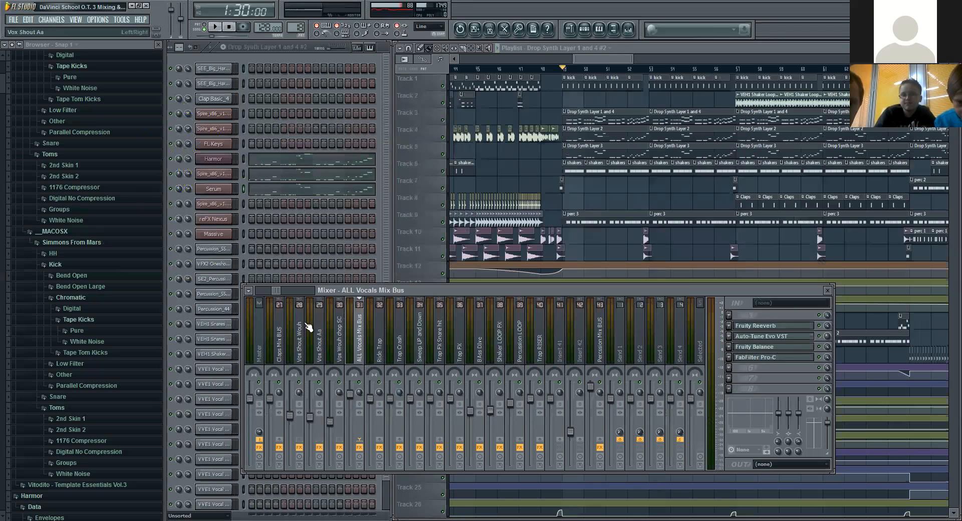
Step: Review the effects on the Vox Rock The House track and the Master track in the mixer
{"action": "left_click_drag", "start_coordinate": [273, 290], "coordinate": [270, 291]}
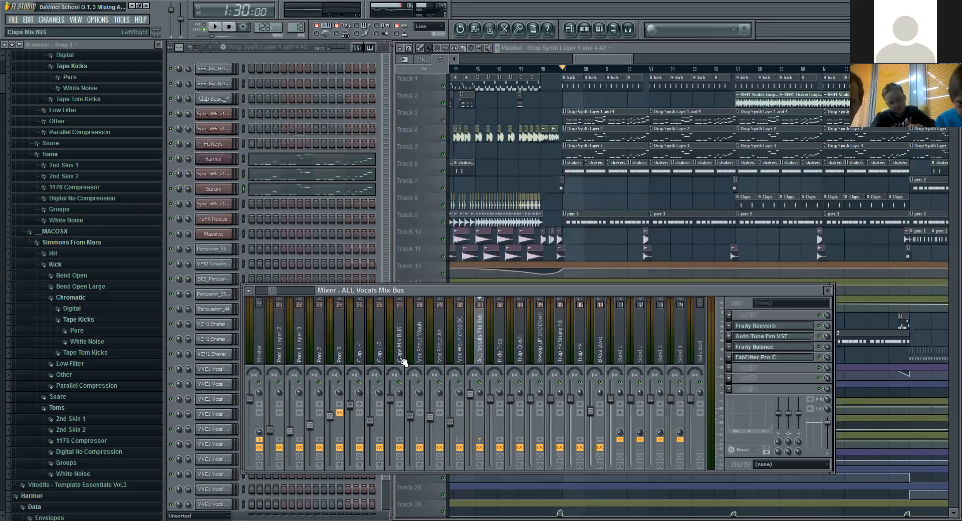
{"action": "left_click_drag", "start_coordinate": [272, 290], "coordinate": [260, 294]}
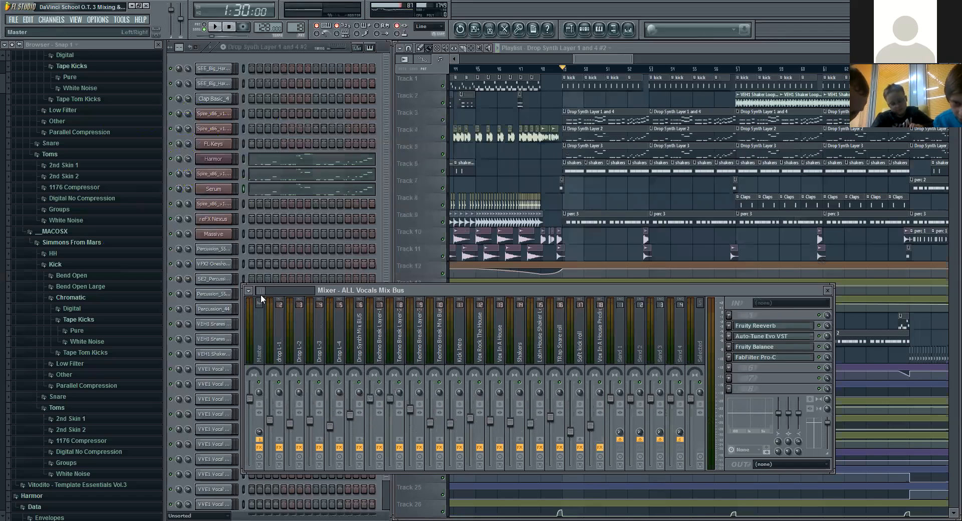
{"action": "left_click", "coordinate": [485, 354]}
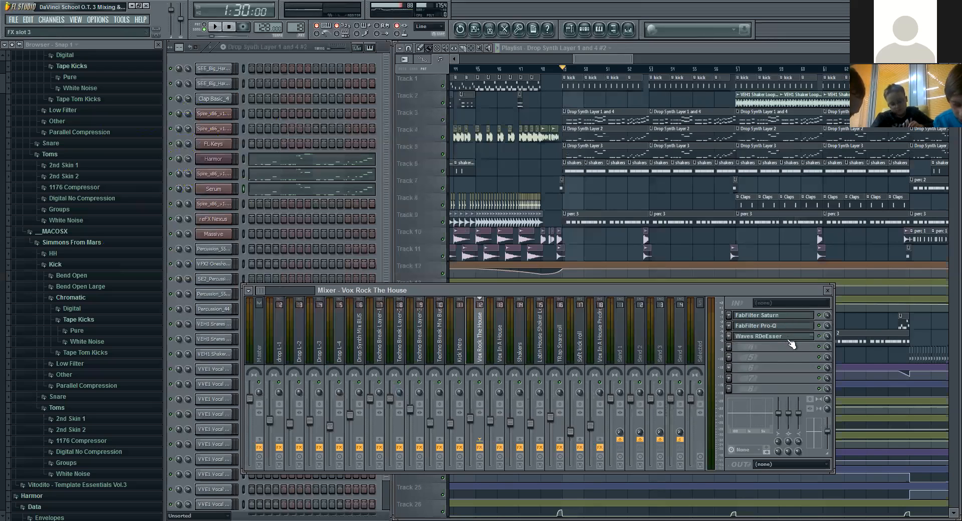
{"action": "left_click_drag", "start_coordinate": [260, 290], "coordinate": [266, 290]}
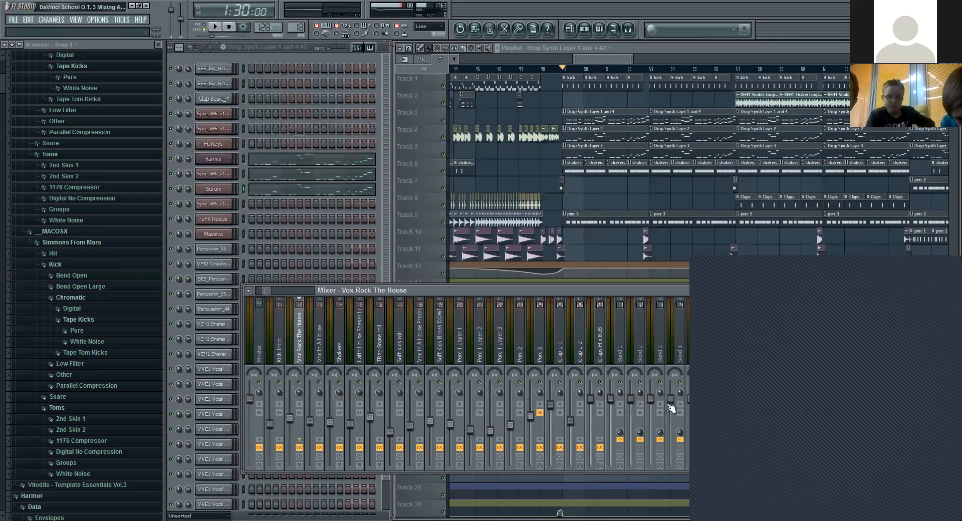
{"action": "left_click", "coordinate": [258, 345]}
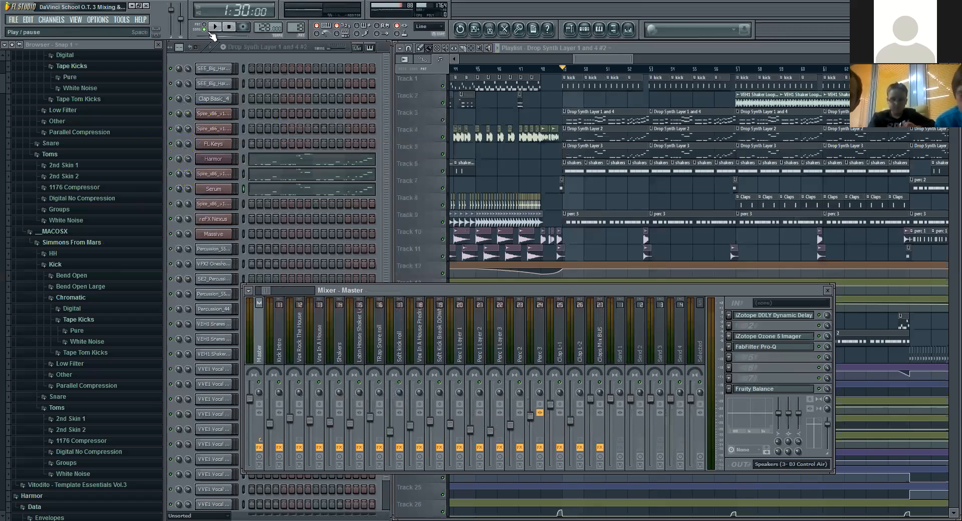
Step: Open the recent project Rock THE HOUSE mastering.flp without saving the current one, and select mixer track Insert 1
{"action": "left_click", "coordinate": [14, 20]}
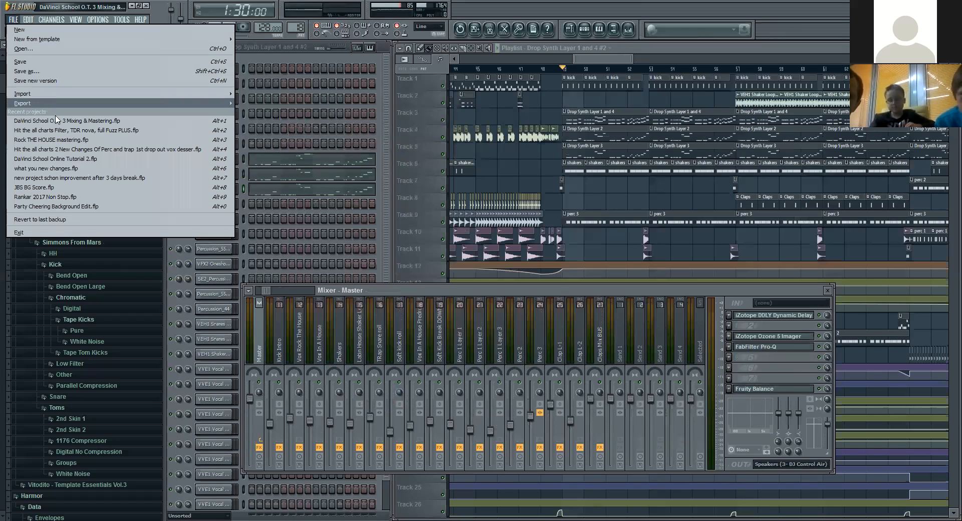
{"action": "left_click", "coordinate": [74, 141]}
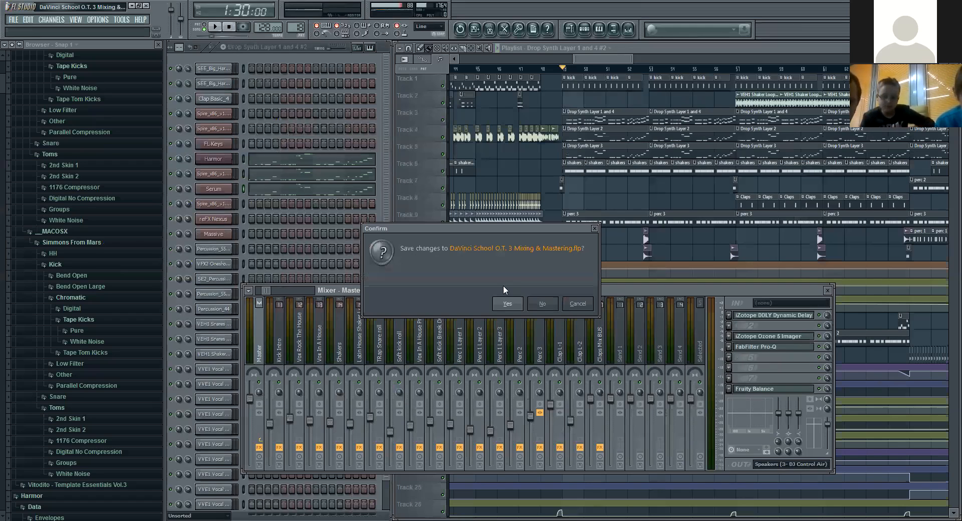
{"action": "left_click", "coordinate": [543, 304]}
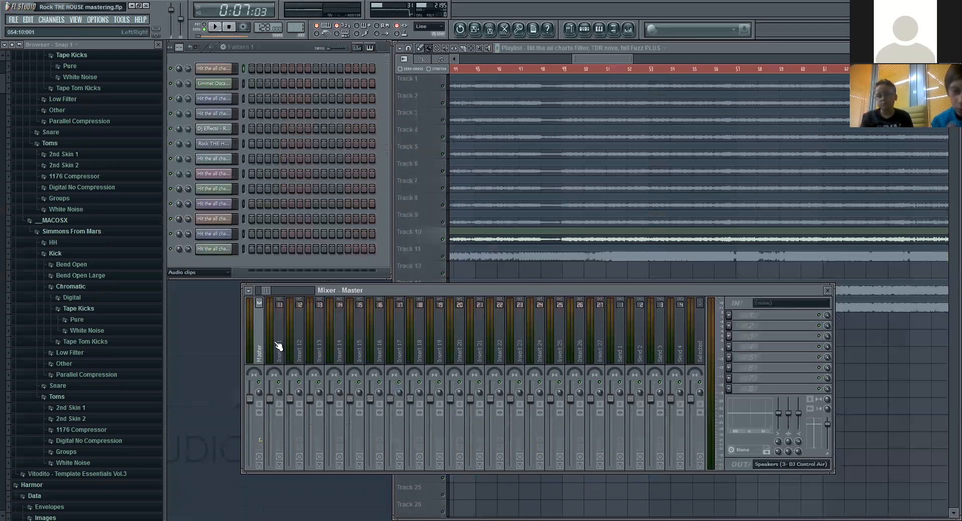
{"action": "left_click", "coordinate": [277, 343]}
{"action": "left_click_drag", "start_coordinate": [262, 290], "coordinate": [240, 308]}
{"action": "left_click", "coordinate": [282, 326]}
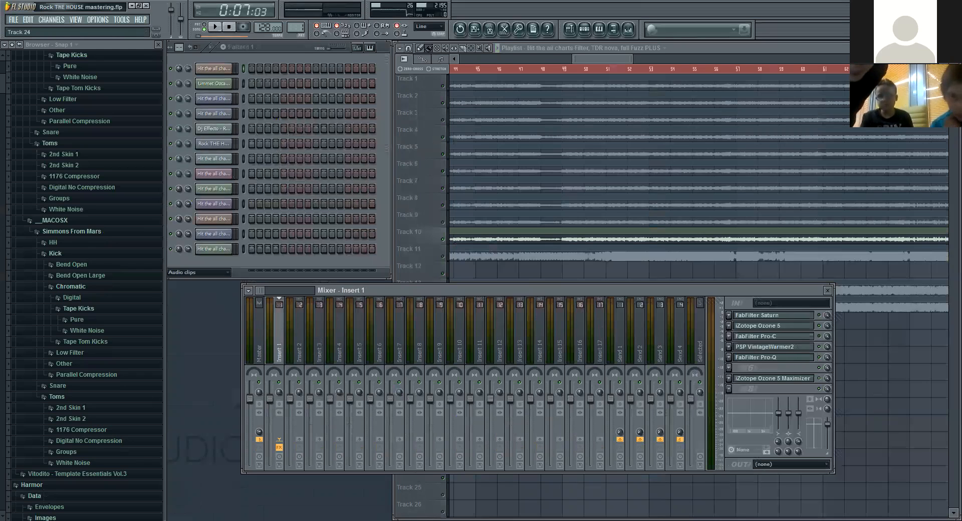
Step: Paste the note "1. Multiband Compression (iZotope Dynamics)" with its explanation as an on-screen text annotation over the project
{"action": "left_click", "coordinate": [814, 520]}
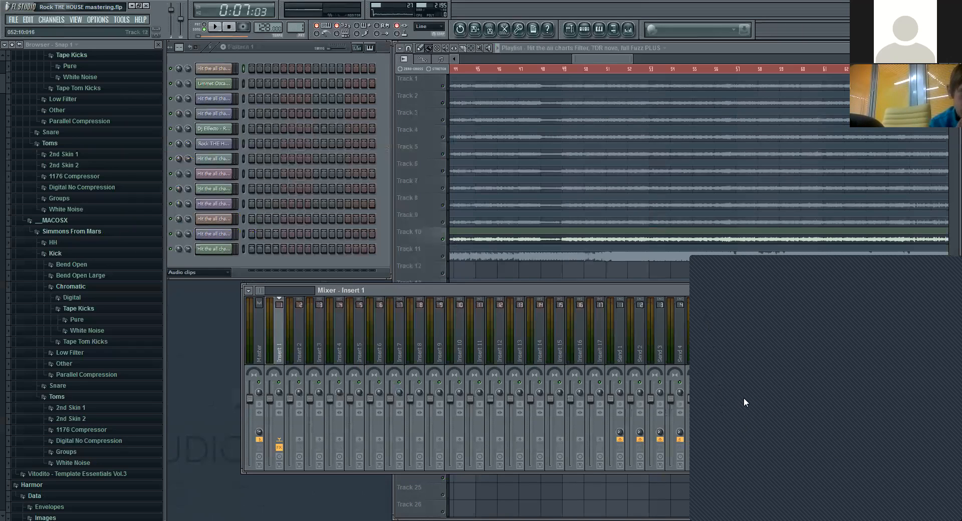
{"action": "left_click", "coordinate": [114, 104]}
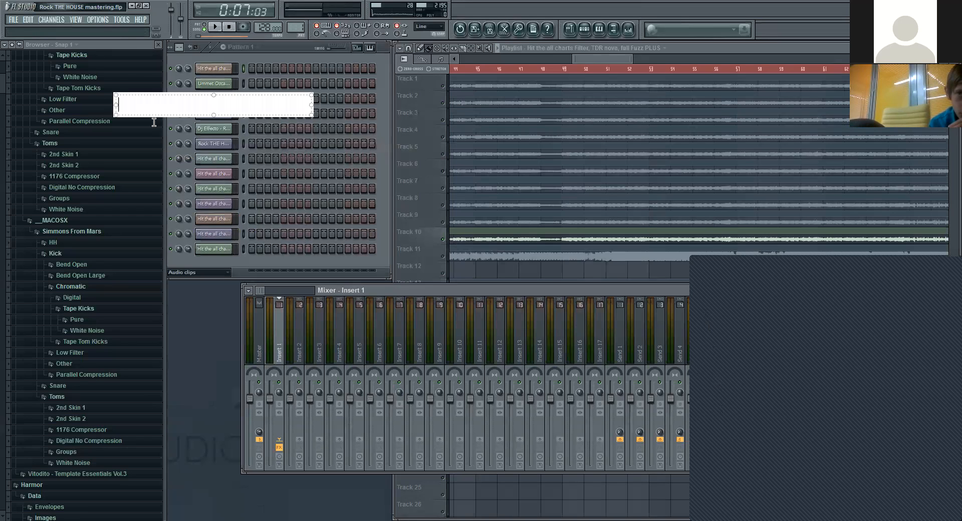
{"action": "type", "text": "1. Multiband Compression (iZotope Dynamics) Multiband Compression is used to achieve tightness and Gluing the elements of mix. By this way it maintains the dynamics of track and helps limiter to expand loudness. For that, we will first of all select the band regions. Low, Low-mid, Mid and High Frequencies. After that we will compress each bands using different settings of ratio, threshold, attack, release."}
{"action": "left_click", "coordinate": [340, 56]}
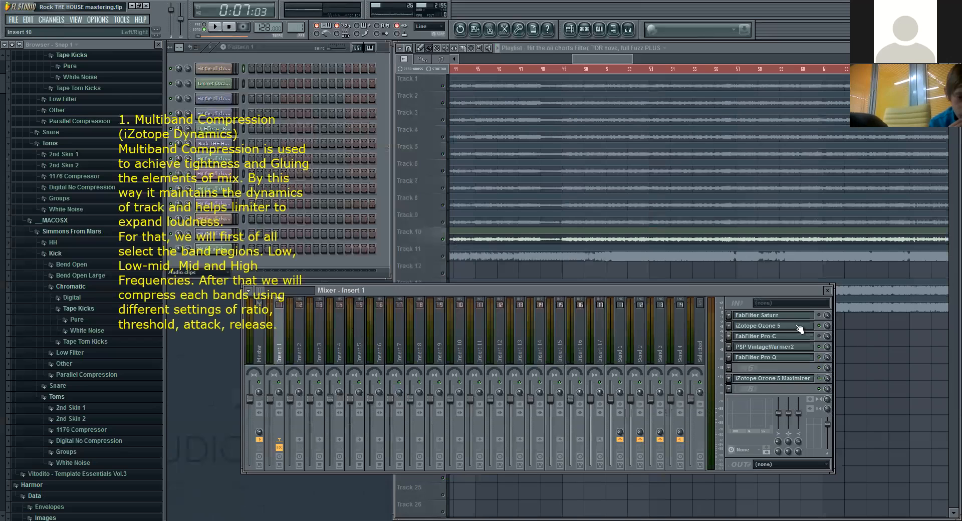
Step: Open iZotope Ozone 5 on Insert 1, move its window clear of the note, and show the Dynamics module
{"action": "left_click", "coordinate": [771, 326]}
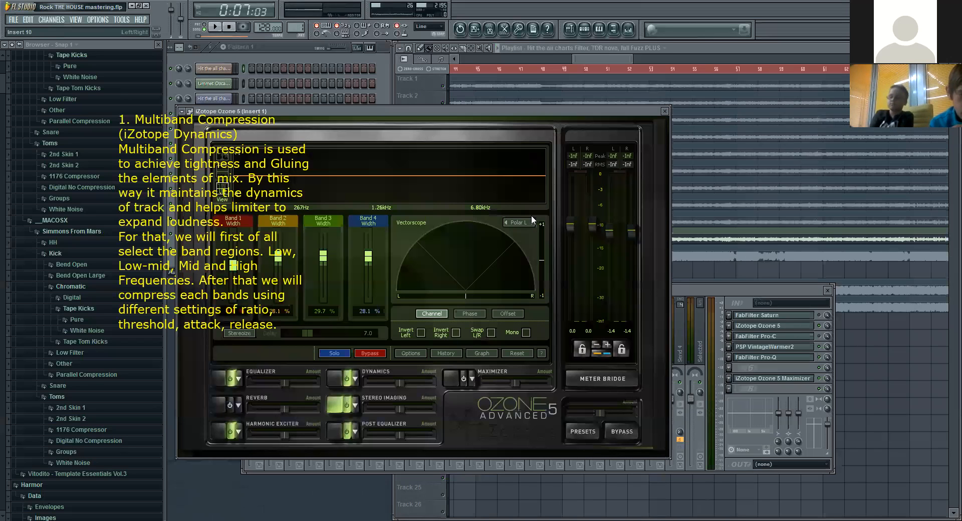
{"action": "left_click_drag", "start_coordinate": [395, 112], "coordinate": [532, 91]}
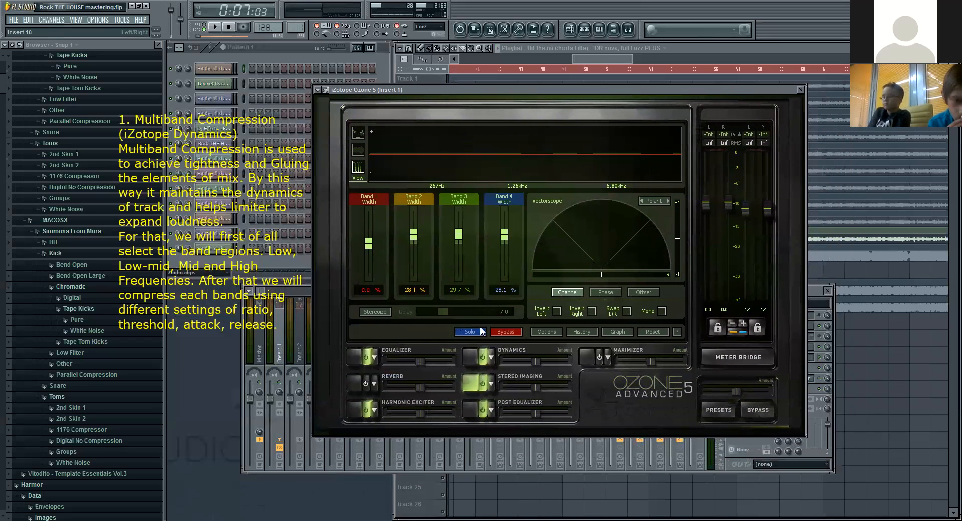
{"action": "left_click", "coordinate": [471, 357]}
Step: Examine the low, low-mid, mid and high bands in Ozone's Dynamics module and their threshold, ratio, attack and release settings
{"action": "left_click", "coordinate": [440, 161]}
{"action": "left_click", "coordinate": [546, 160]}
{"action": "left_click", "coordinate": [646, 150]}
{"action": "left_click", "coordinate": [526, 153]}
{"action": "left_click", "coordinate": [448, 151]}
{"action": "left_click", "coordinate": [402, 149]}
{"action": "left_click", "coordinate": [459, 143]}
{"action": "left_click", "coordinate": [389, 152]}
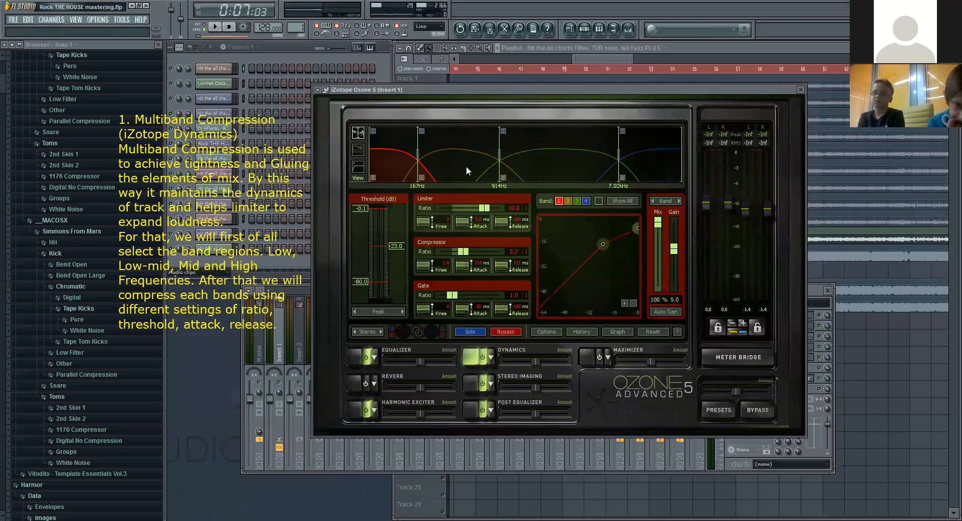
{"action": "left_click", "coordinate": [485, 151]}
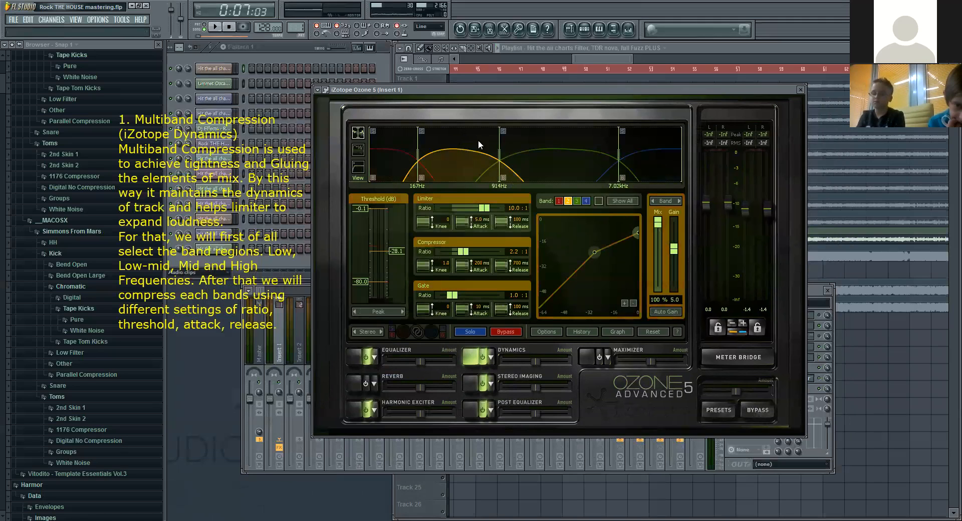
{"action": "left_click", "coordinate": [556, 147]}
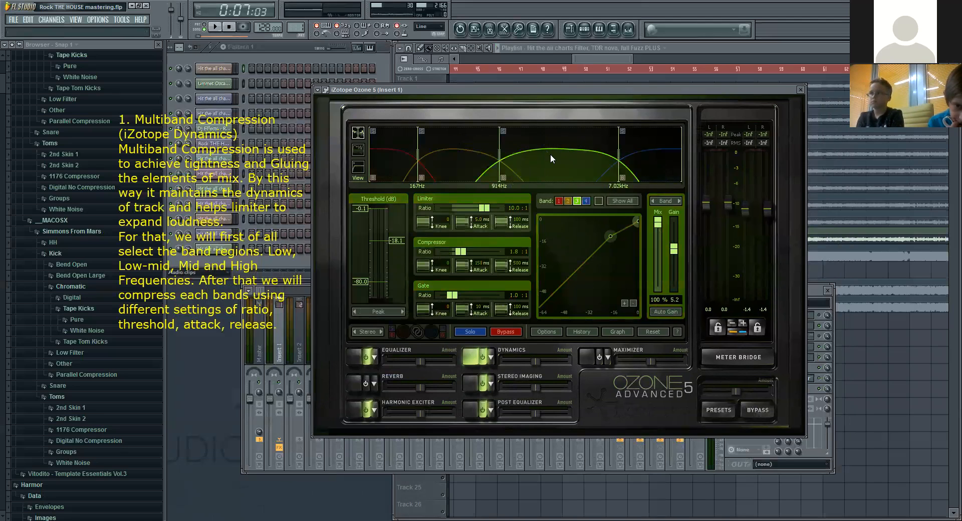
{"action": "left_click", "coordinate": [647, 155]}
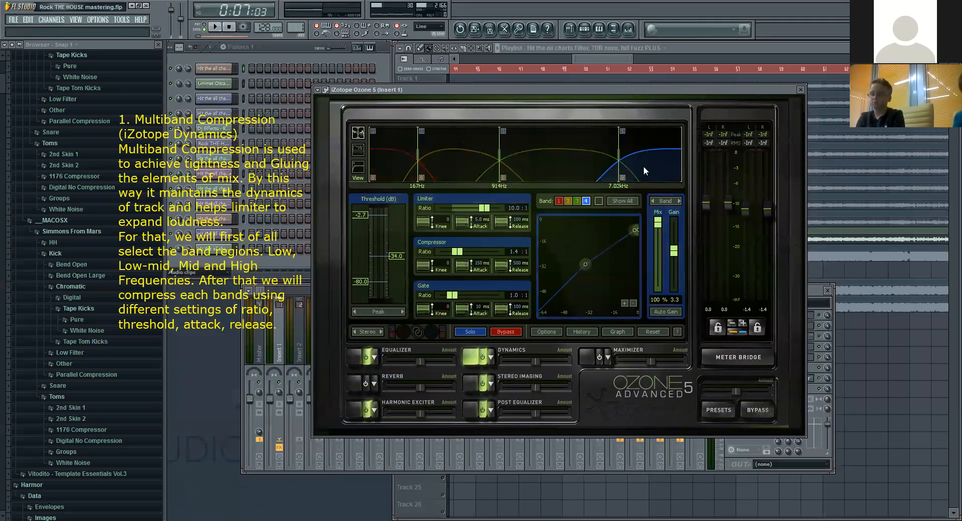
{"action": "left_click", "coordinate": [384, 153]}
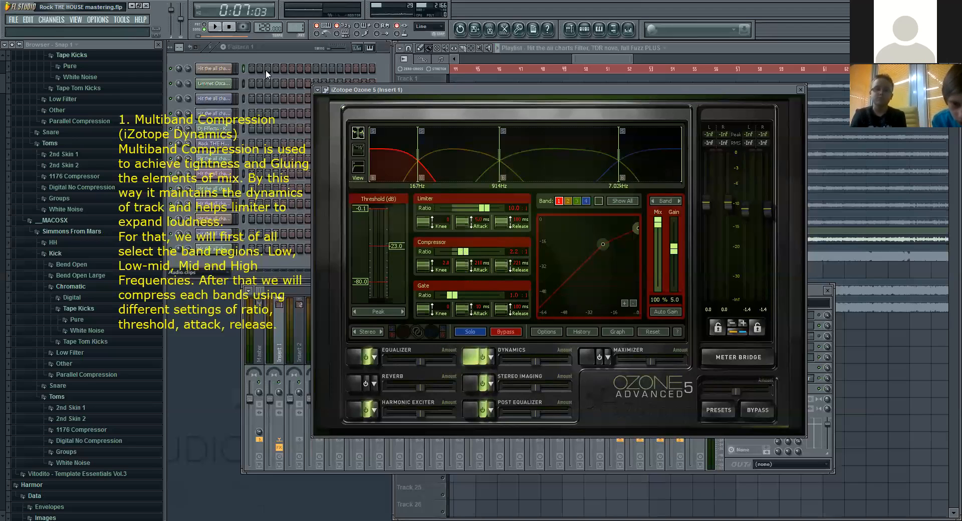
Step: Test playback briefly, set the audio buffer length to 3280 samples (75 ms) and its offset to 82%, and restart playback
{"action": "key", "text": "space"}
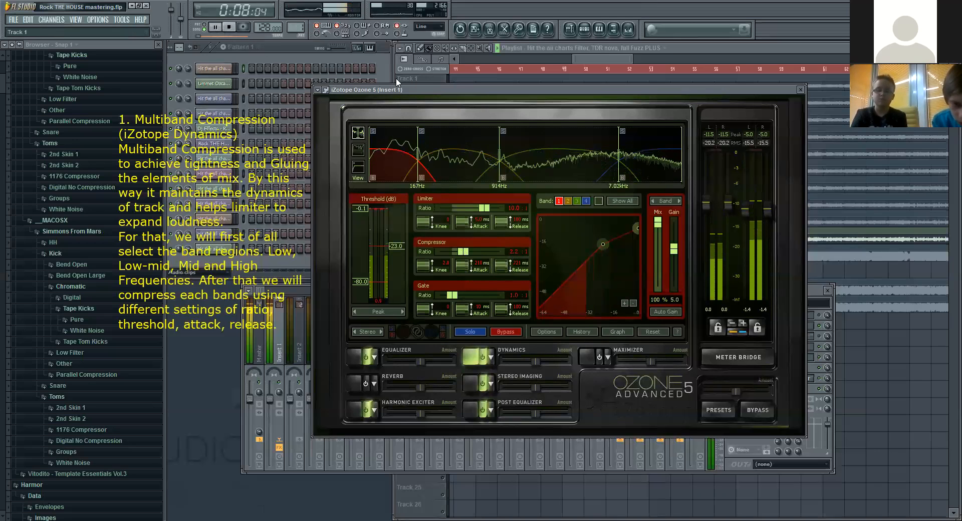
{"action": "left_click", "coordinate": [229, 28]}
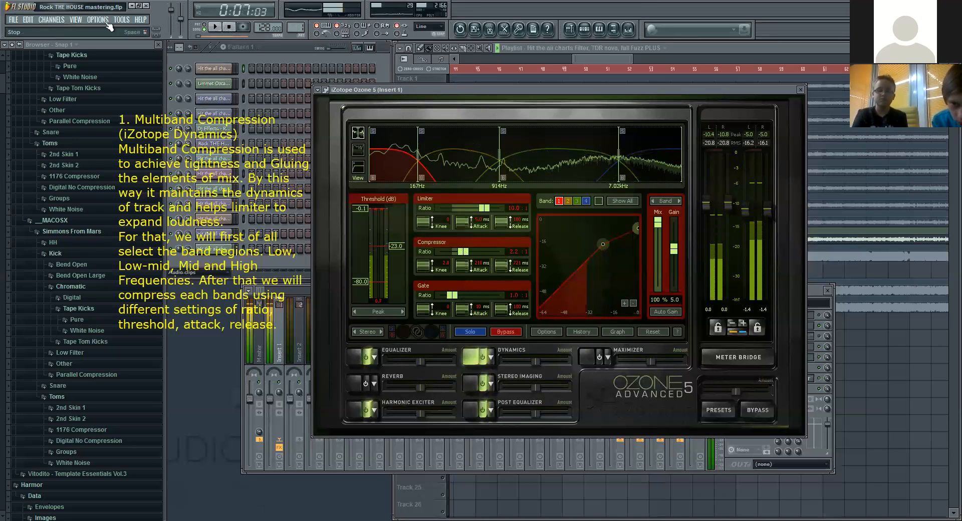
{"action": "left_click", "coordinate": [99, 20]}
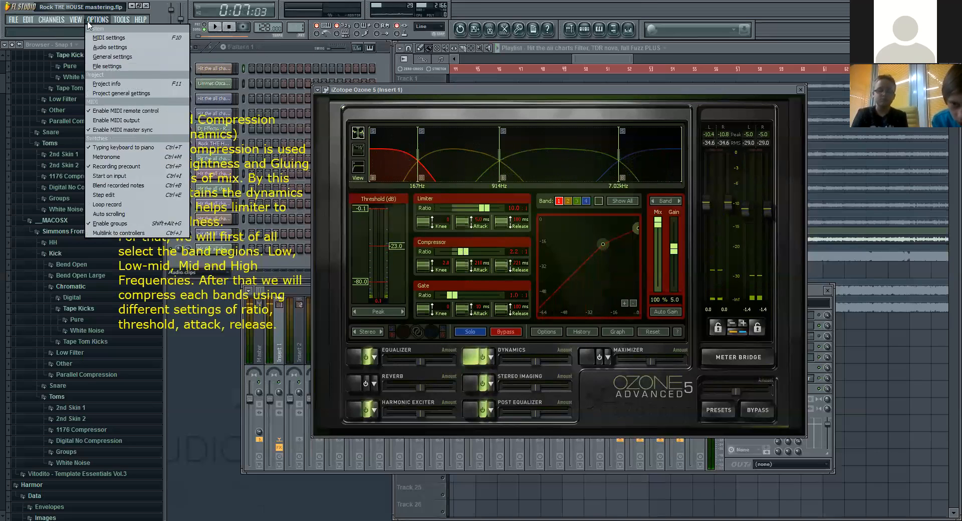
{"action": "left_click", "coordinate": [107, 47]}
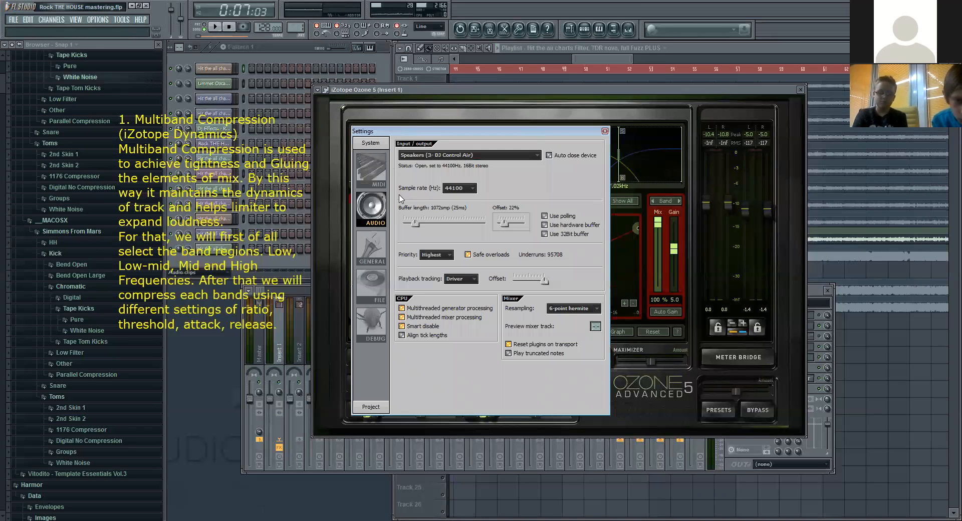
{"action": "left_click_drag", "start_coordinate": [422, 226], "coordinate": [441, 227]}
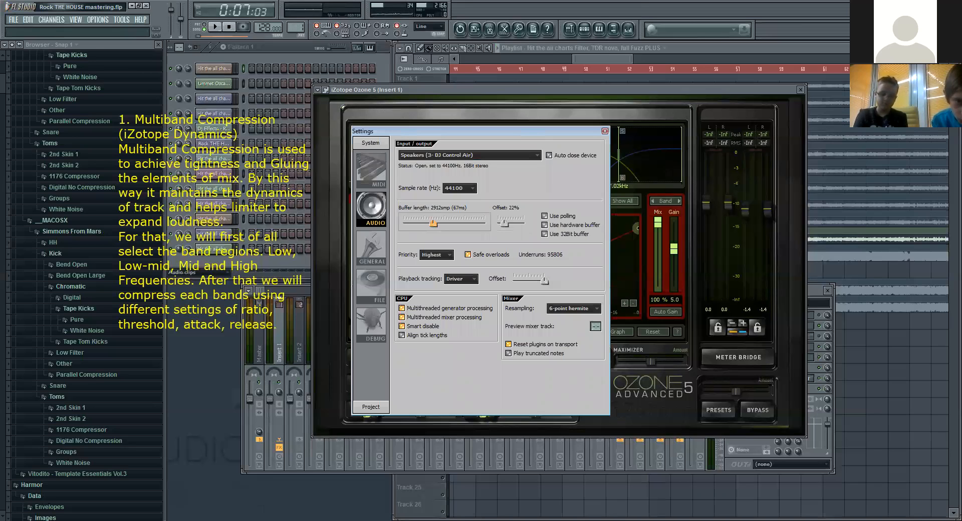
{"action": "left_click_drag", "start_coordinate": [433, 224], "coordinate": [436, 223]}
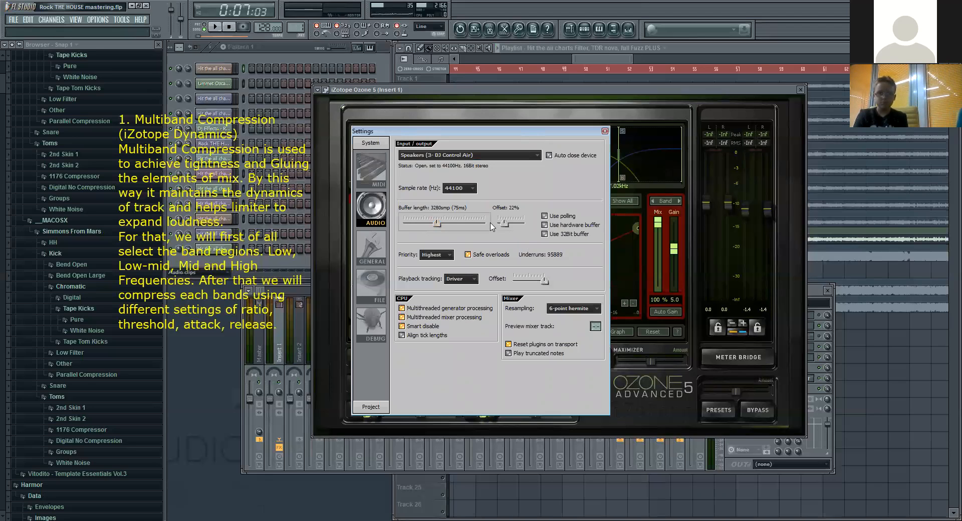
{"action": "left_click_drag", "start_coordinate": [506, 229], "coordinate": [516, 229]}
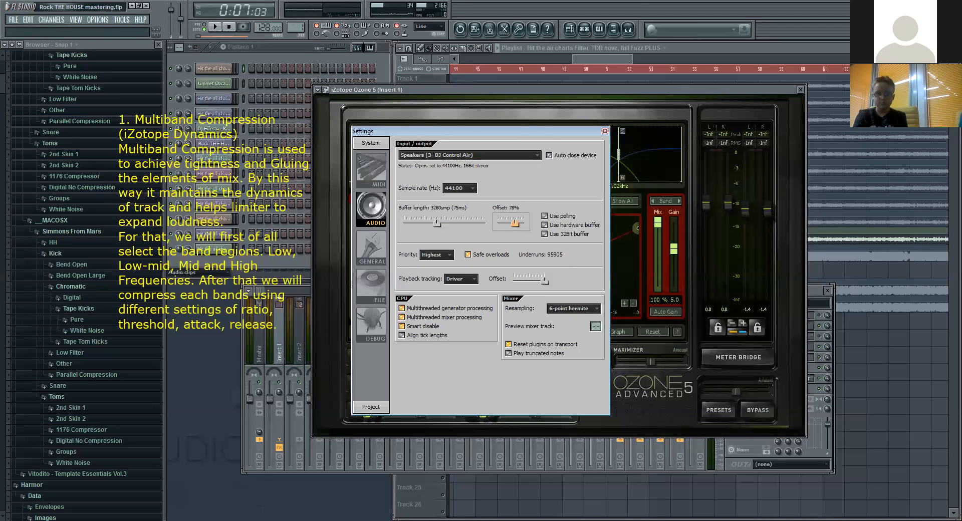
{"action": "left_click", "coordinate": [215, 27]}
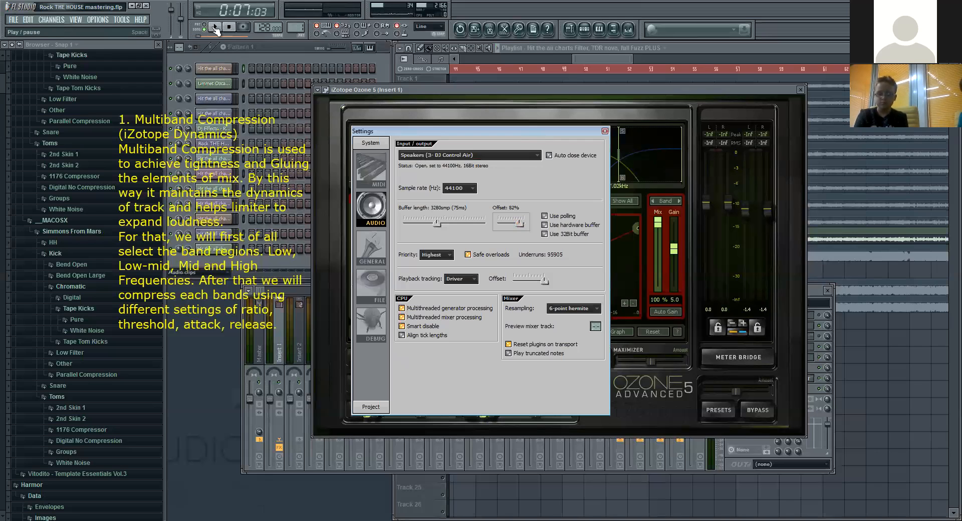
{"action": "left_click", "coordinate": [605, 132]}
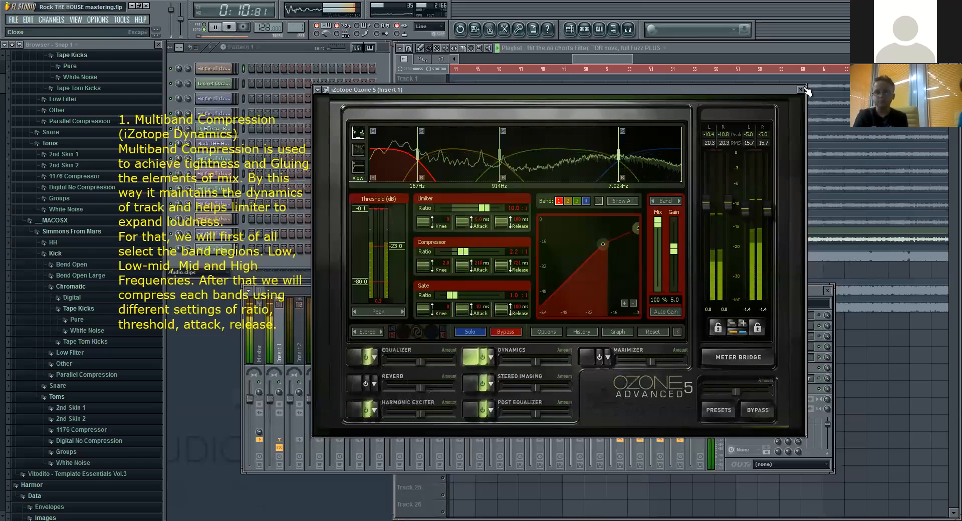
Step: Select the low-mid band in Ozone's Dynamics module and play the song from around bar 34, bringing Ozone back to the front
{"action": "left_click", "coordinate": [229, 28]}
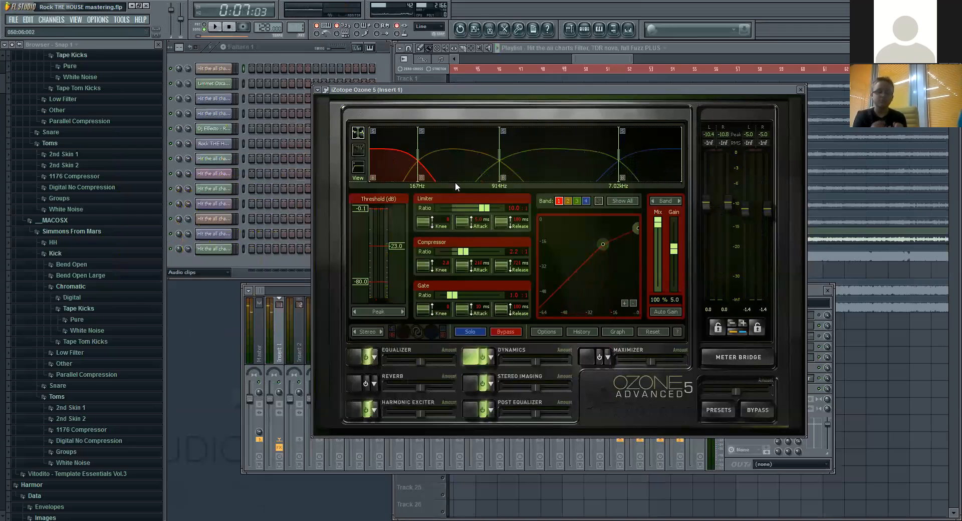
{"action": "left_click", "coordinate": [450, 150]}
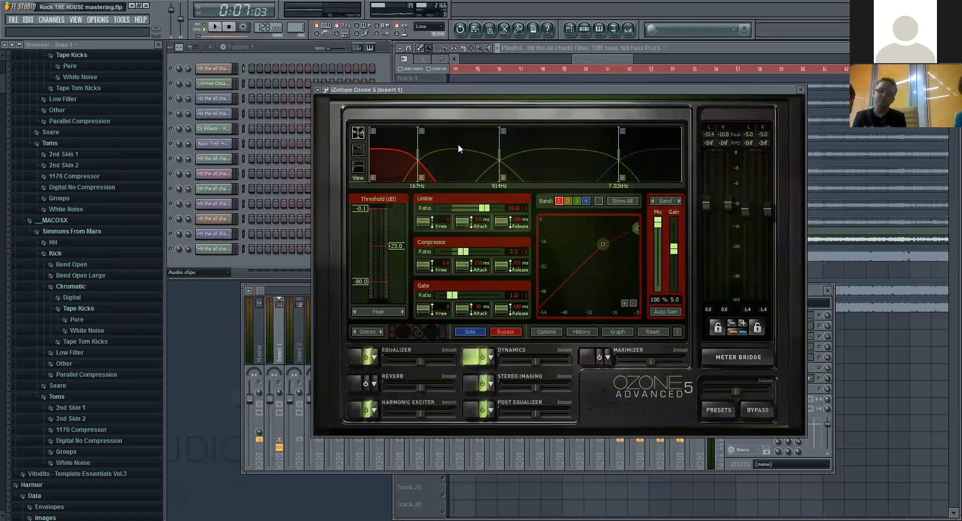
{"action": "key", "text": "space"}
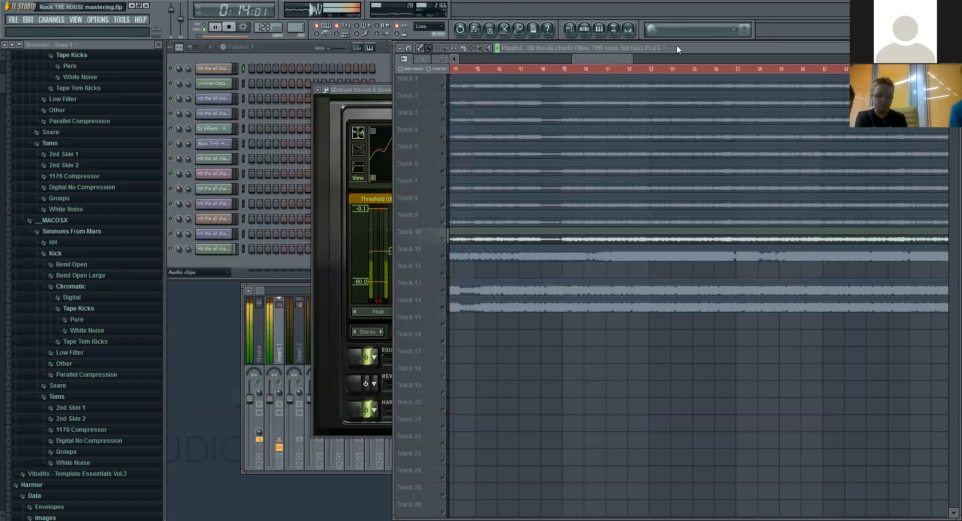
{"action": "left_click", "coordinate": [662, 52]}
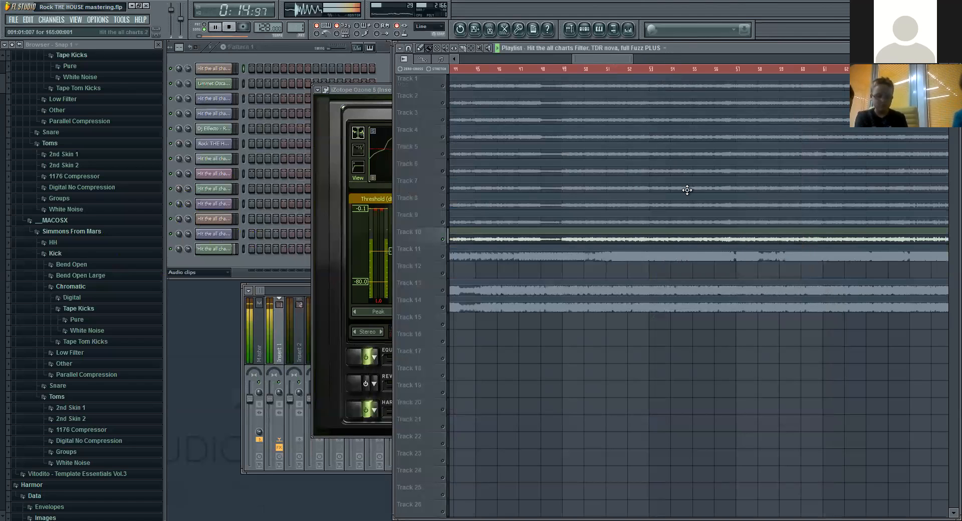
{"action": "scroll", "coordinate": [706, 75], "scroll_direction": "down", "scroll_amount": 8}
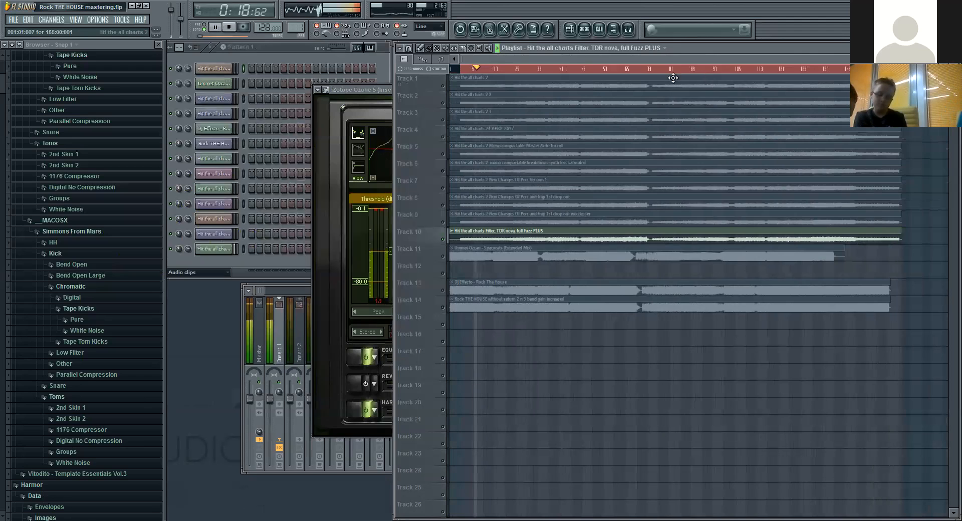
{"action": "left_click", "coordinate": [542, 69]}
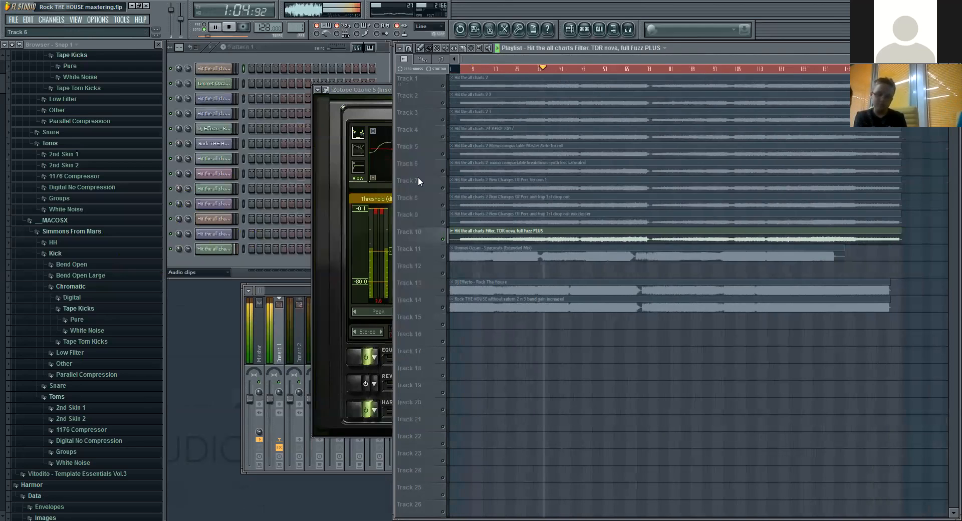
{"action": "left_click", "coordinate": [261, 290]}
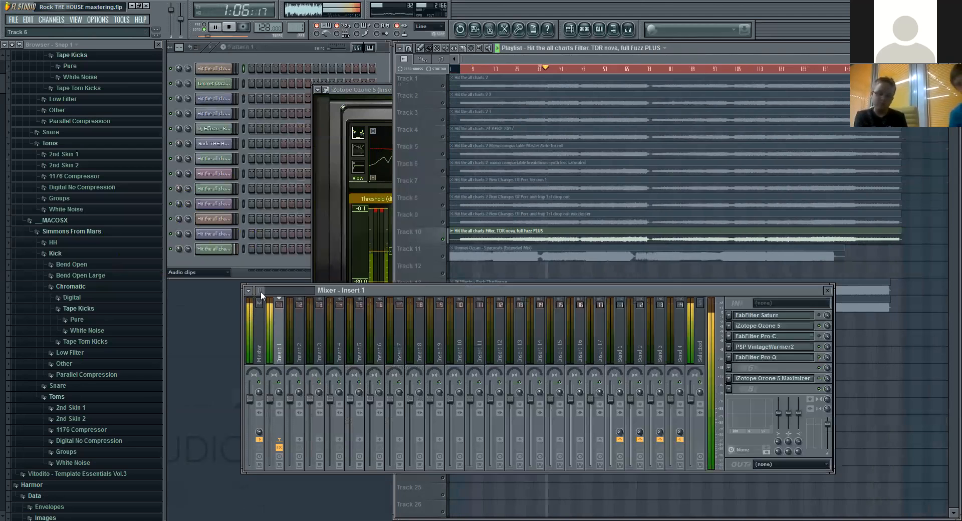
{"action": "left_click", "coordinate": [369, 92]}
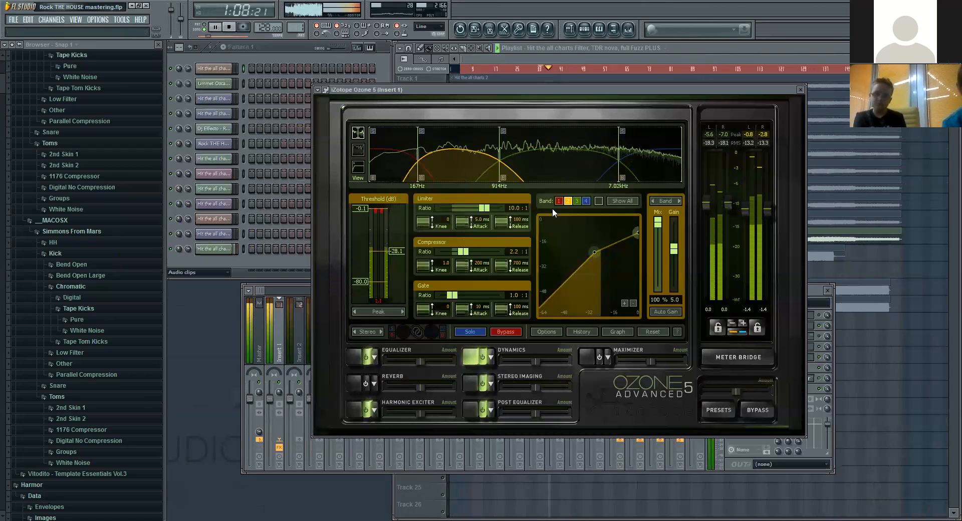
Step: Stop the song and briefly replay it from around bar 34 to audition the low-mid band's compression
{"action": "left_click", "coordinate": [680, 56]}
{"action": "left_click", "coordinate": [228, 27]}
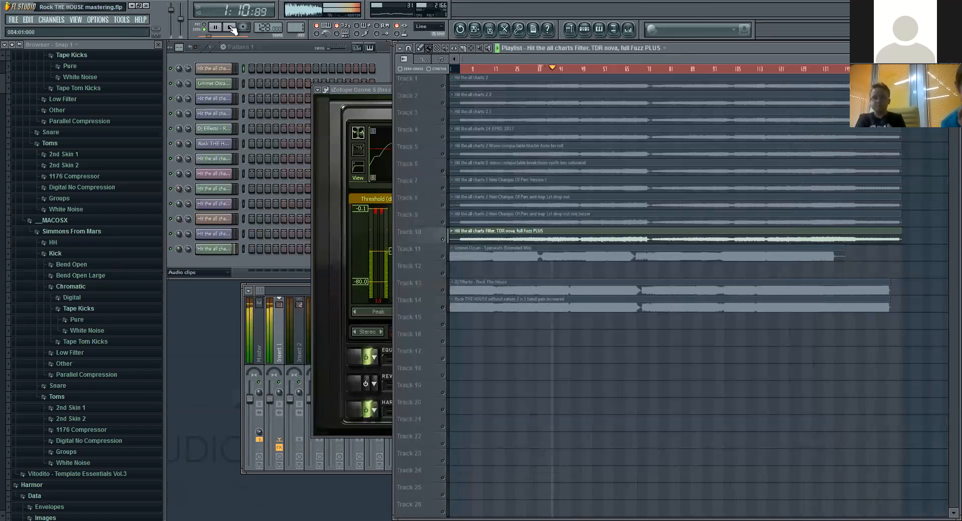
{"action": "left_click", "coordinate": [384, 92]}
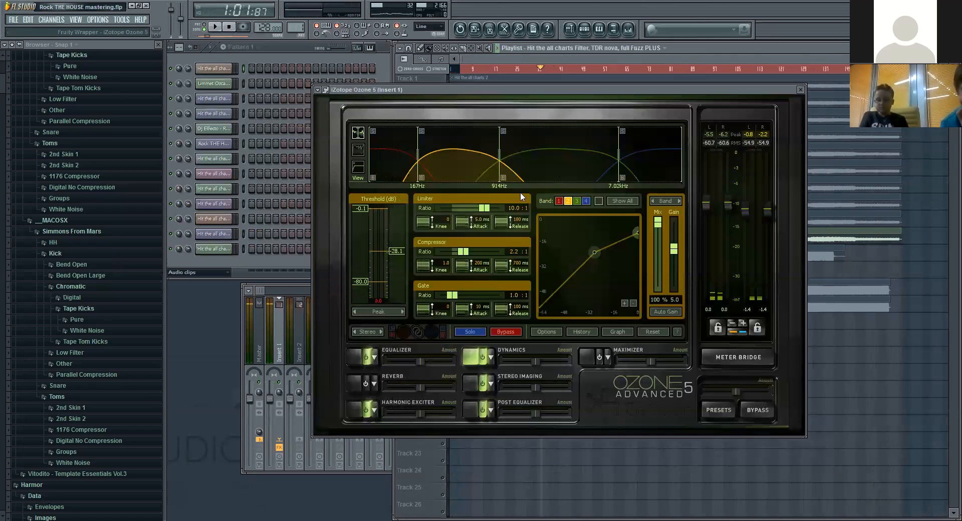
{"action": "left_click", "coordinate": [216, 28]}
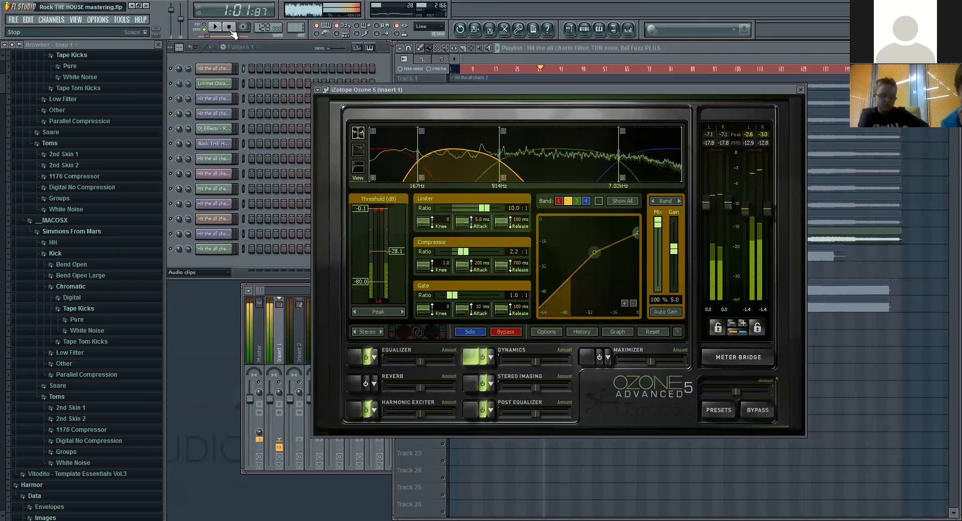
{"action": "left_click", "coordinate": [229, 29]}
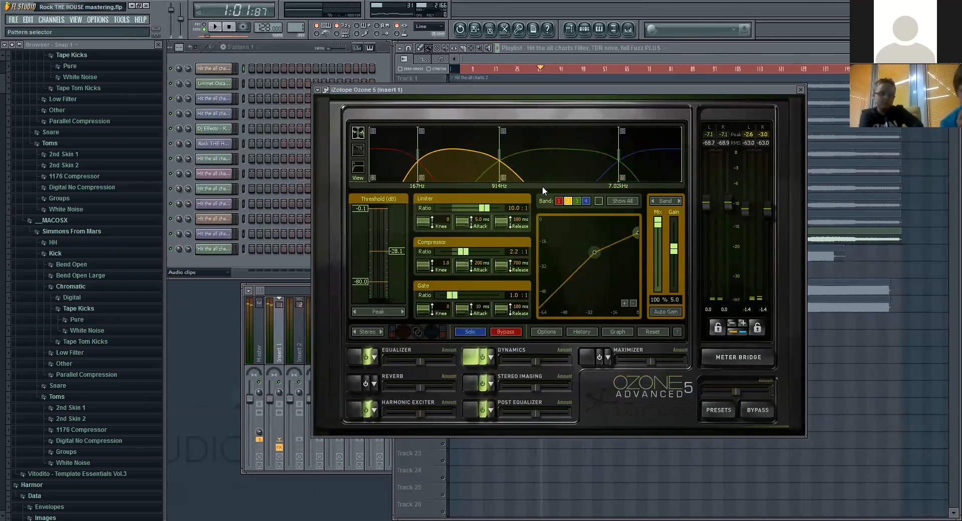
Step: Examine the mid band and the high band of the Dynamics module in turn, playing the song for each
{"action": "left_click", "coordinate": [542, 178]}
{"action": "left_click", "coordinate": [216, 28]}
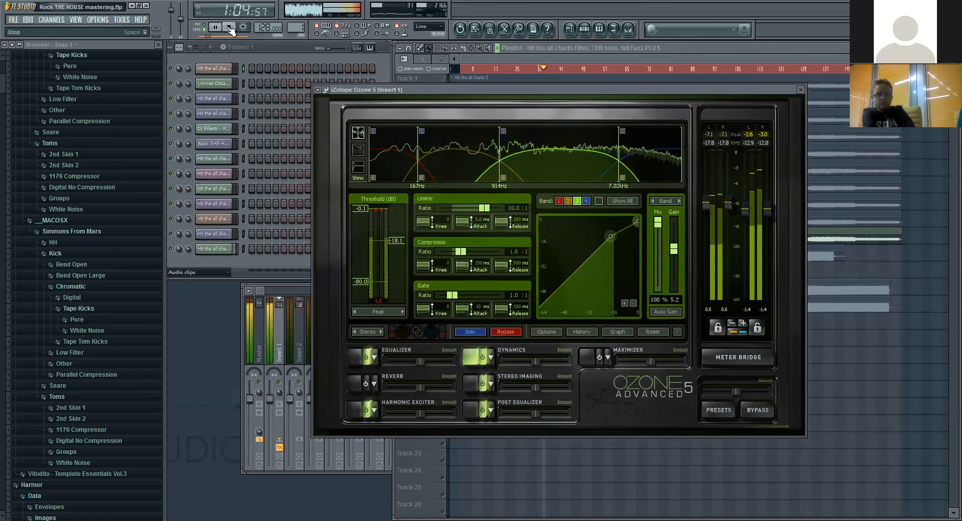
{"action": "left_click", "coordinate": [230, 28]}
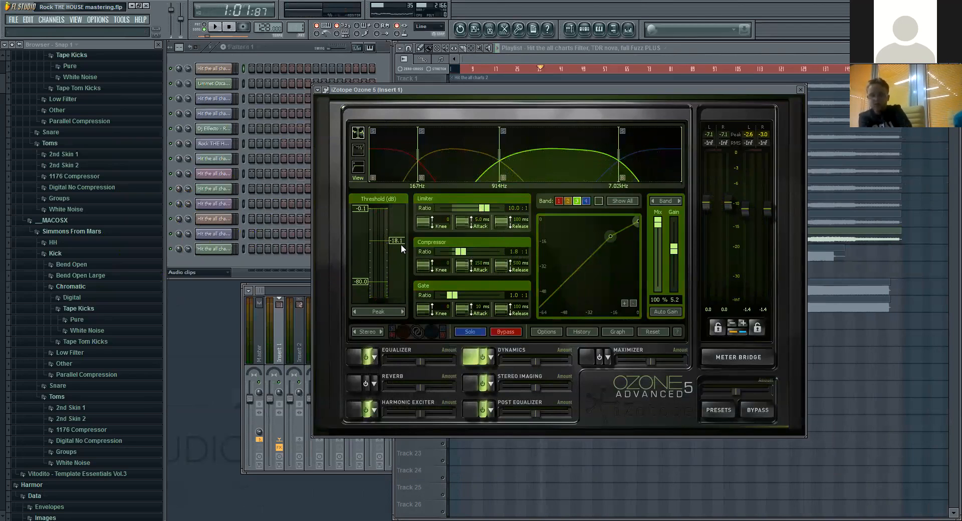
{"action": "left_click", "coordinate": [634, 160]}
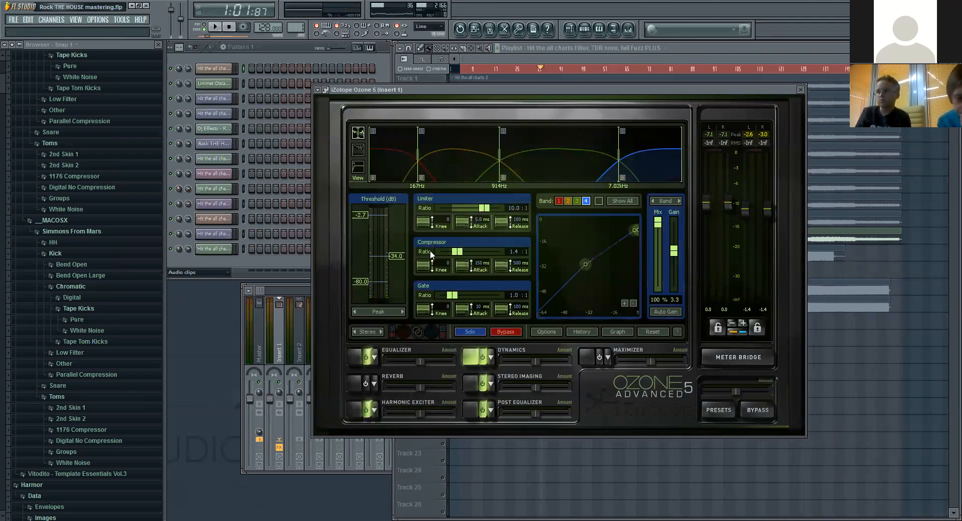
{"action": "key", "text": "space"}
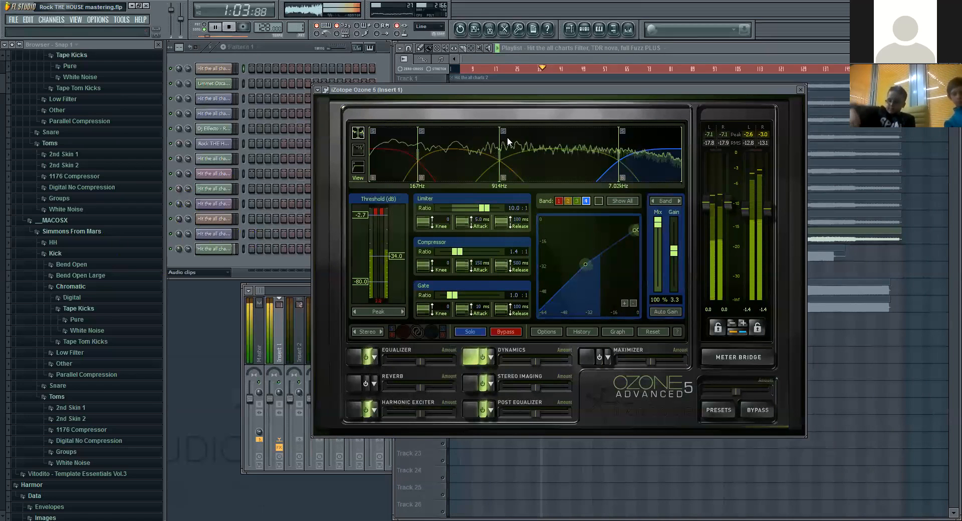
Step: Step down from the mid band to the low band, and move song playback to around bar 50 with Ozone in front
{"action": "left_click", "coordinate": [573, 155]}
{"action": "left_click", "coordinate": [439, 150]}
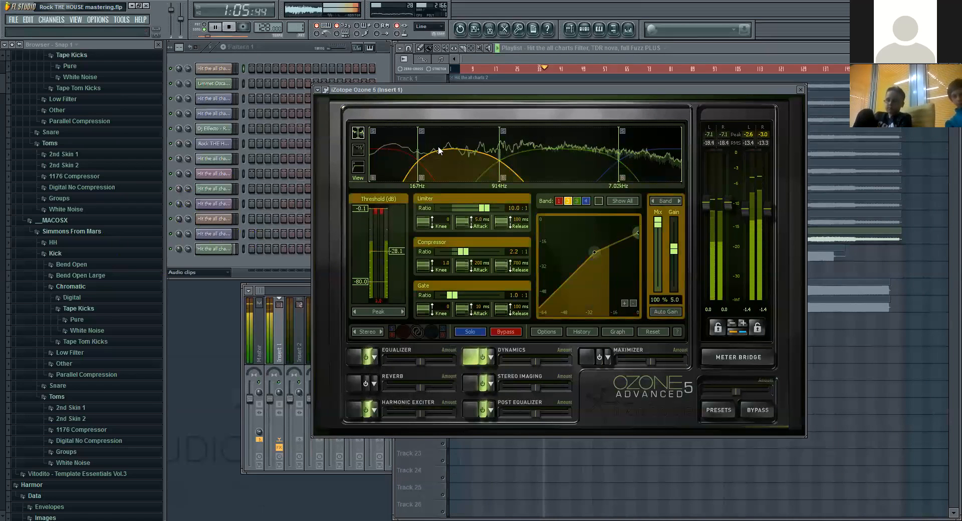
{"action": "left_click", "coordinate": [373, 152]}
{"action": "left_click", "coordinate": [657, 57]}
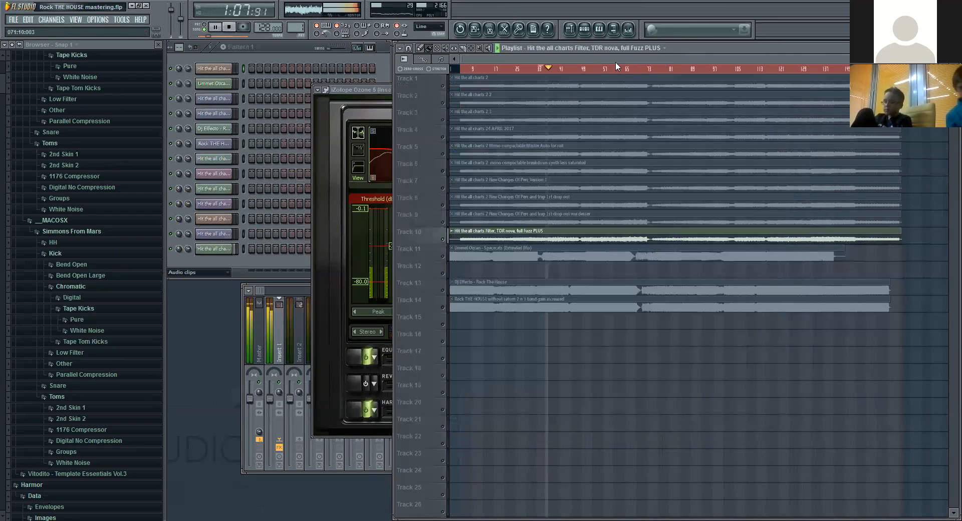
{"action": "left_click", "coordinate": [584, 70]}
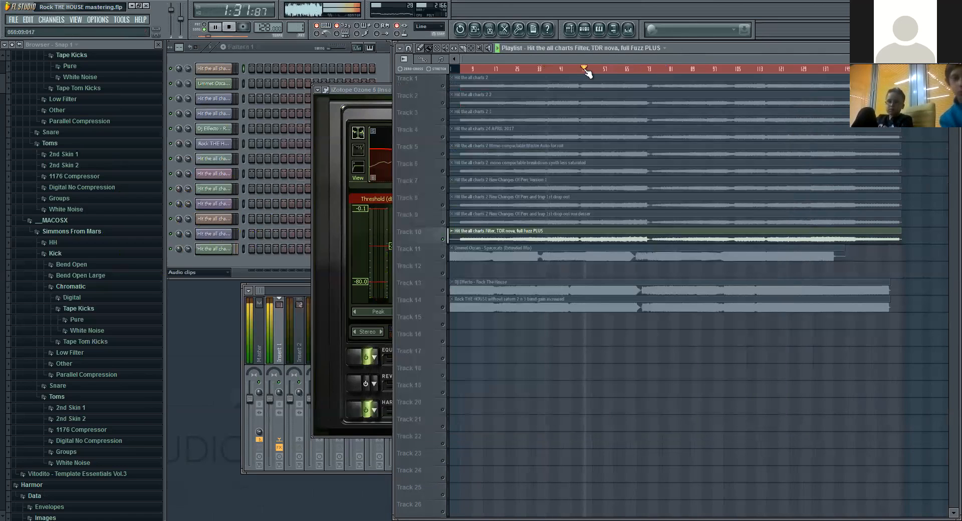
{"action": "left_click", "coordinate": [367, 91]}
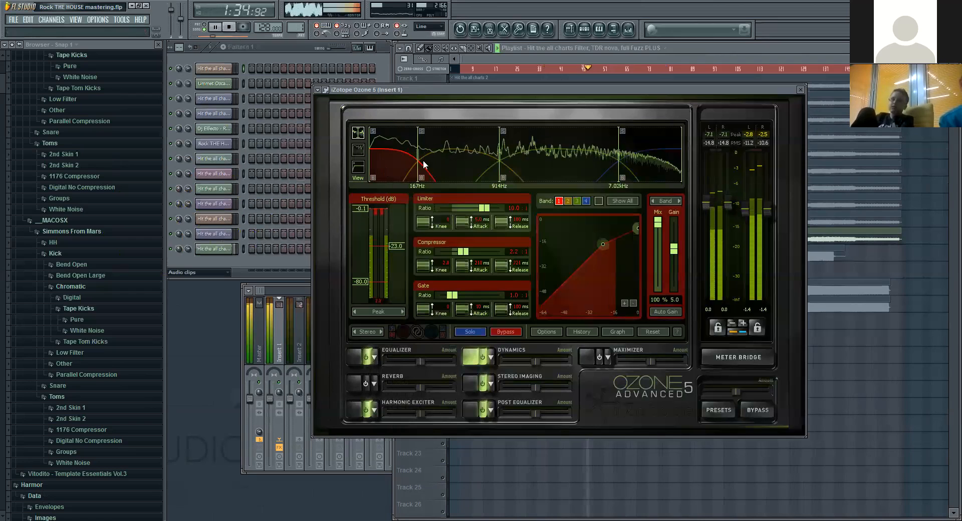
Step: Compare how the compressor acts on the low, low-mid, mid and high bands during playback from bar 50, and stop the song
{"action": "left_click", "coordinate": [454, 161]}
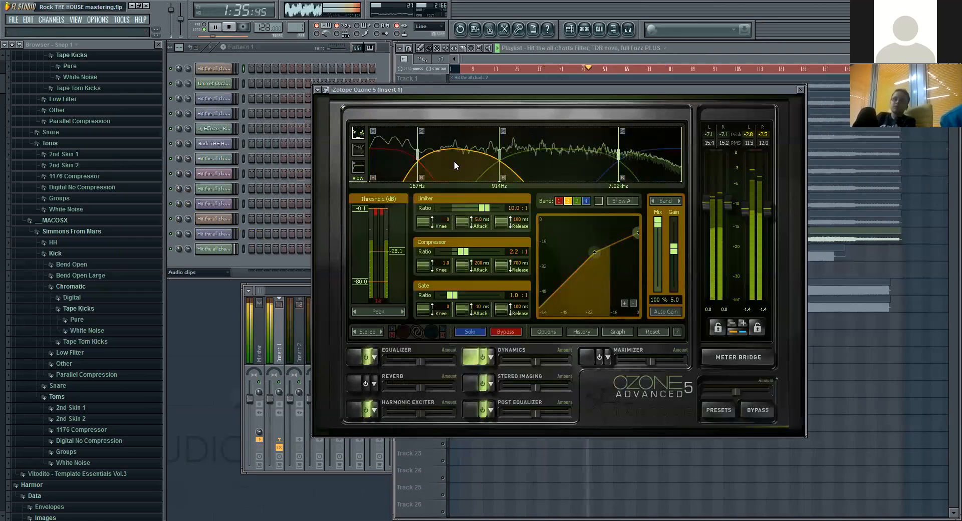
{"action": "left_click", "coordinate": [547, 155]}
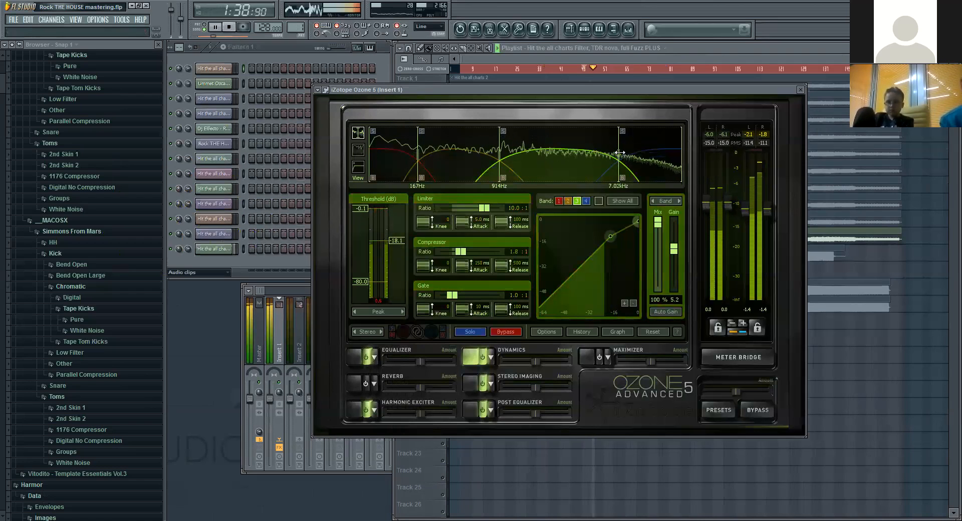
{"action": "left_click", "coordinate": [649, 148]}
{"action": "left_click", "coordinate": [566, 157]}
{"action": "left_click", "coordinate": [464, 155]}
{"action": "left_click", "coordinate": [385, 152]}
{"action": "left_click", "coordinate": [536, 153]}
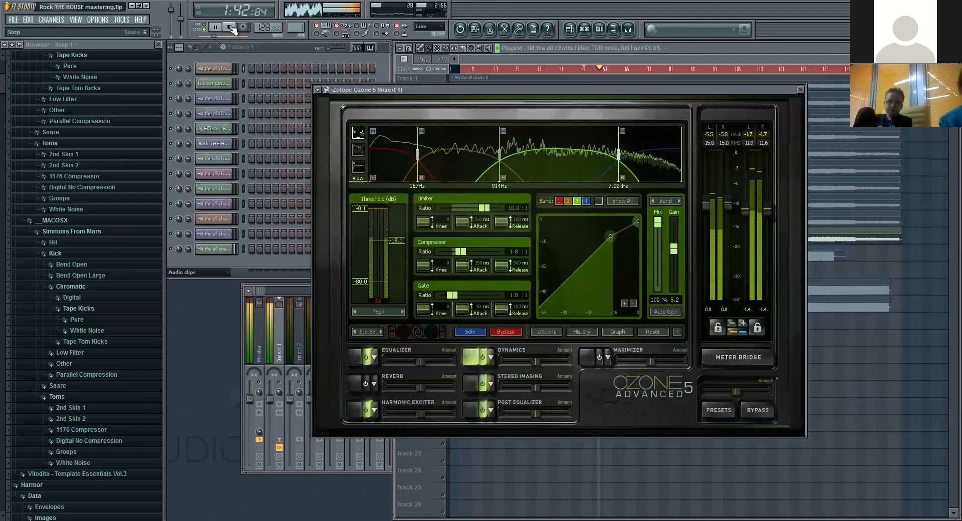
{"action": "left_click", "coordinate": [473, 153]}
{"action": "left_click", "coordinate": [577, 162]}
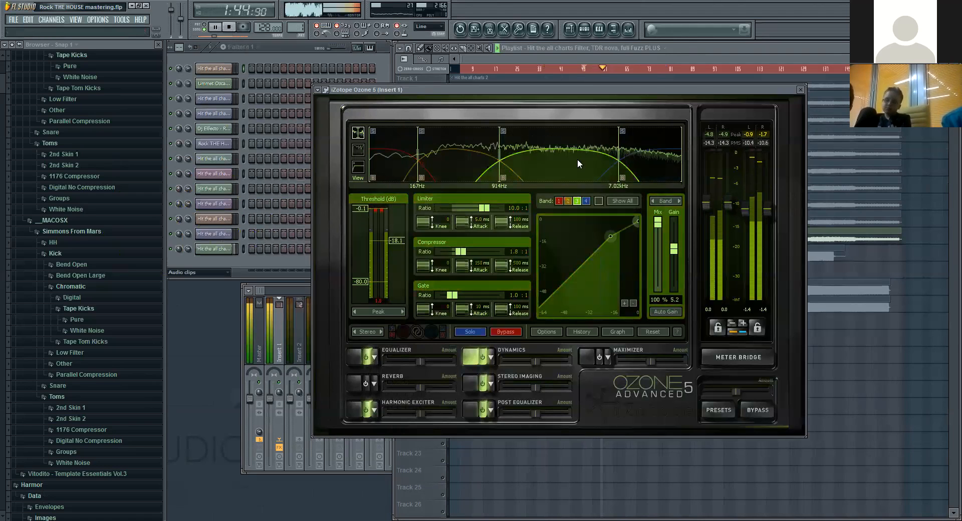
{"action": "left_click", "coordinate": [679, 158]}
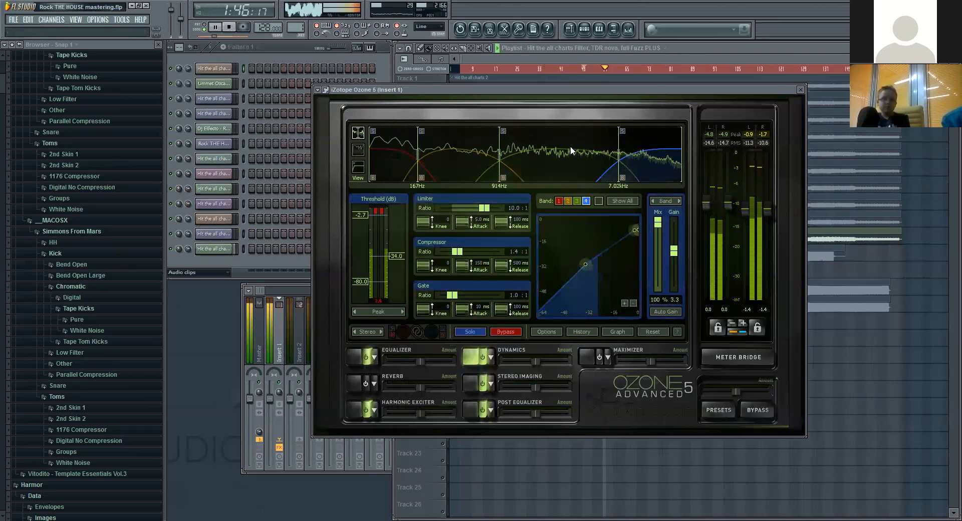
{"action": "left_click", "coordinate": [570, 146]}
{"action": "left_click", "coordinate": [469, 145]}
{"action": "left_click", "coordinate": [393, 145]}
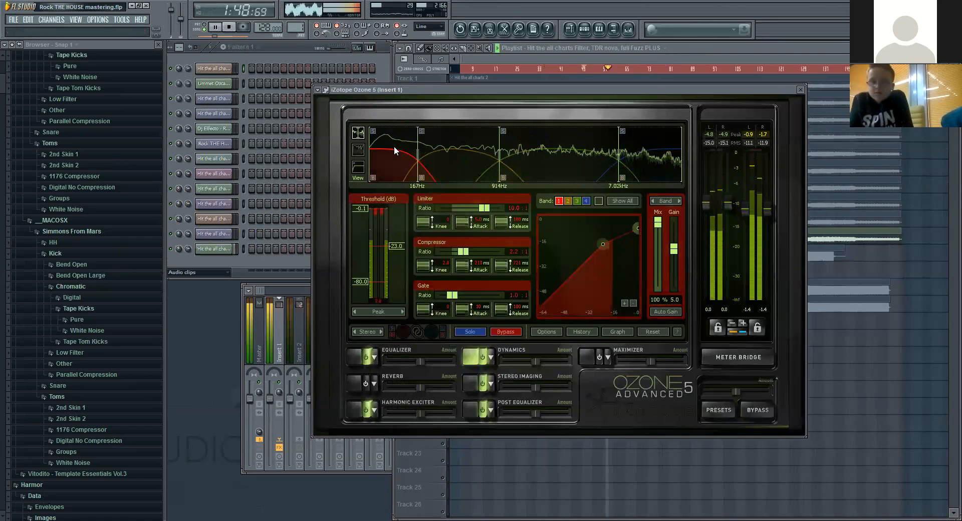
{"action": "left_click", "coordinate": [464, 165]}
{"action": "left_click", "coordinate": [566, 174]}
{"action": "left_click", "coordinate": [646, 173]}
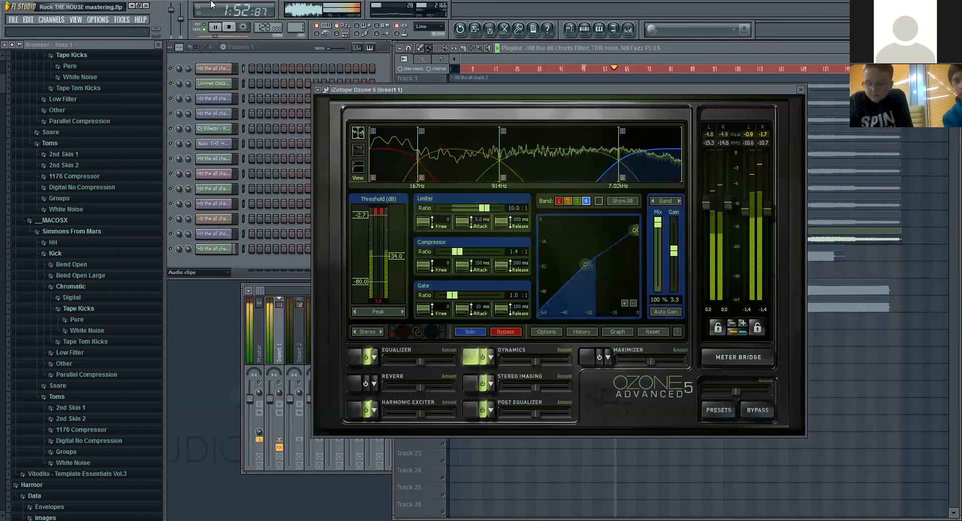
{"action": "key", "text": "space"}
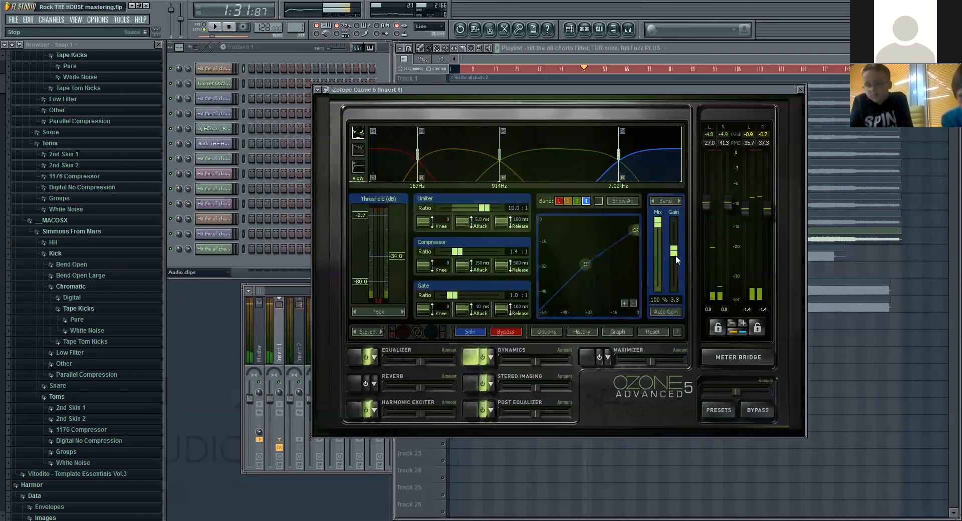
Step: Review each band's threshold, ratio and gain settings in the Dynamics module with playback stopped, from the low band up to the high band
{"action": "left_click", "coordinate": [579, 172]}
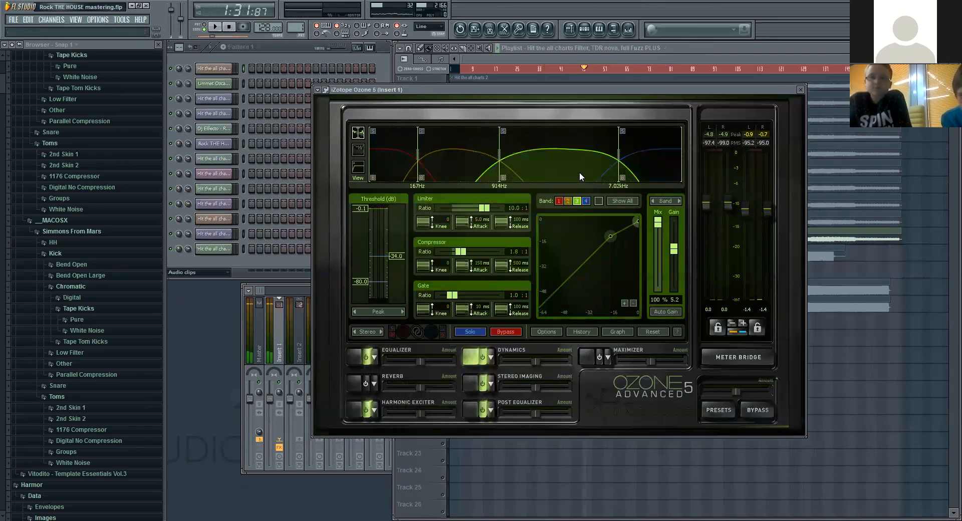
{"action": "left_click", "coordinate": [464, 163]}
{"action": "left_click", "coordinate": [380, 165]}
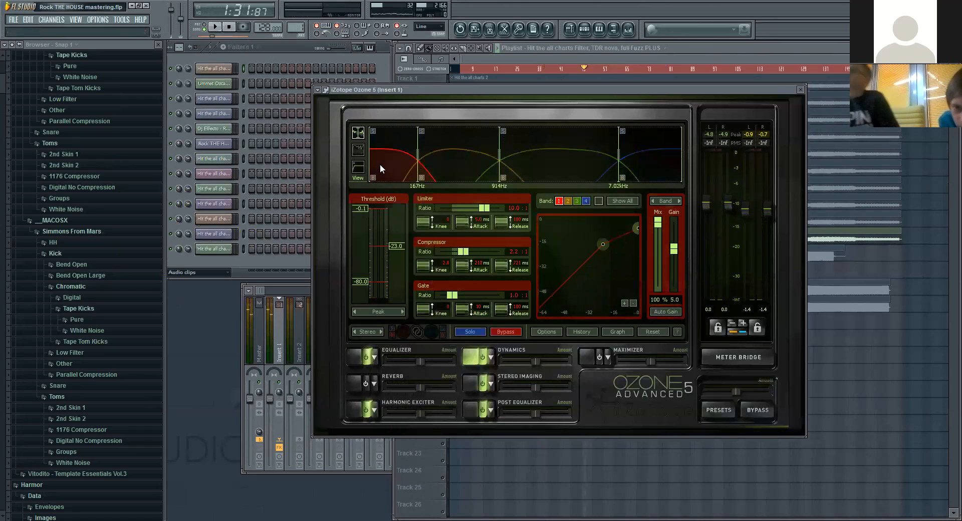
{"action": "left_click", "coordinate": [464, 161]}
{"action": "left_click", "coordinate": [409, 163]}
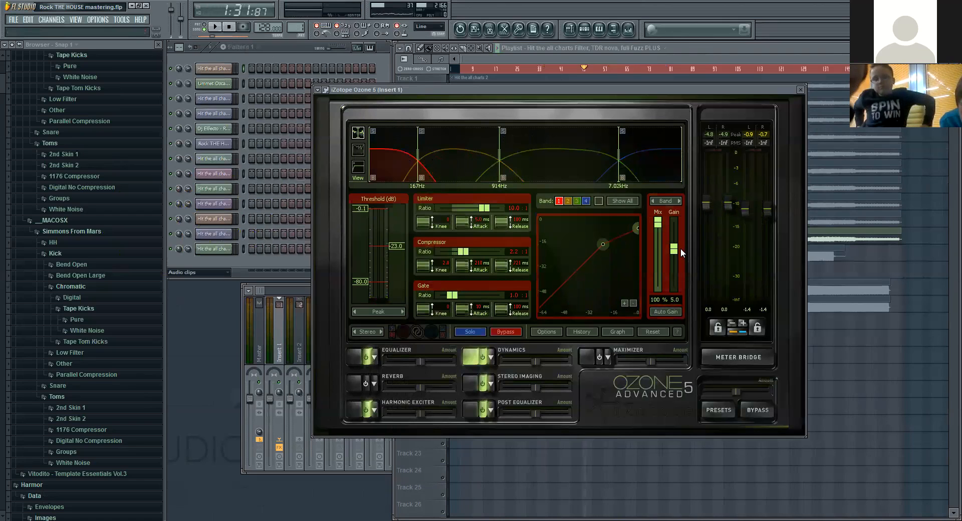
{"action": "left_click", "coordinate": [484, 169]}
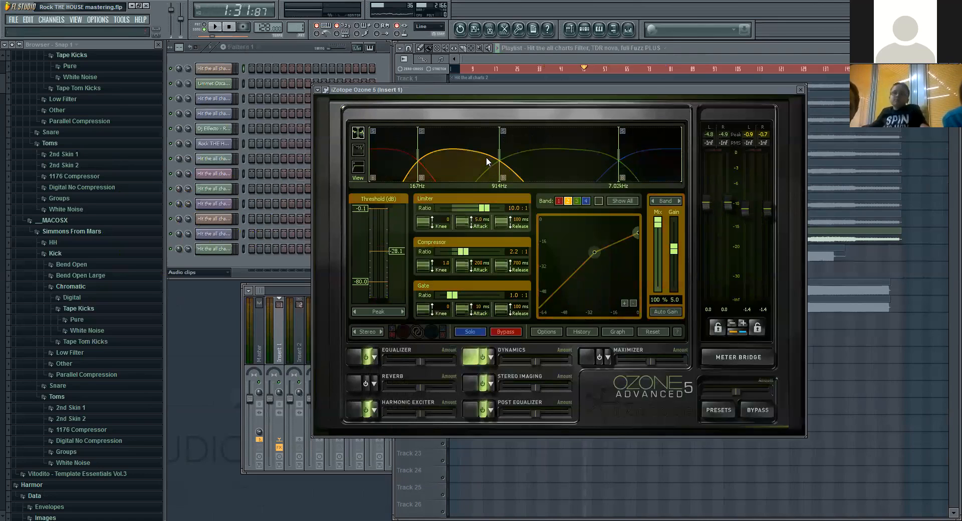
{"action": "left_click", "coordinate": [540, 164]}
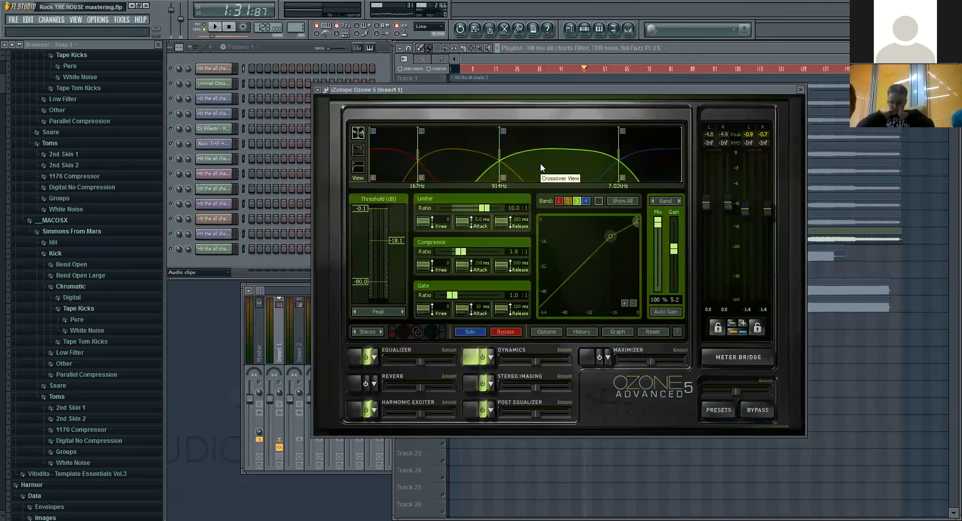
{"action": "left_click", "coordinate": [646, 159]}
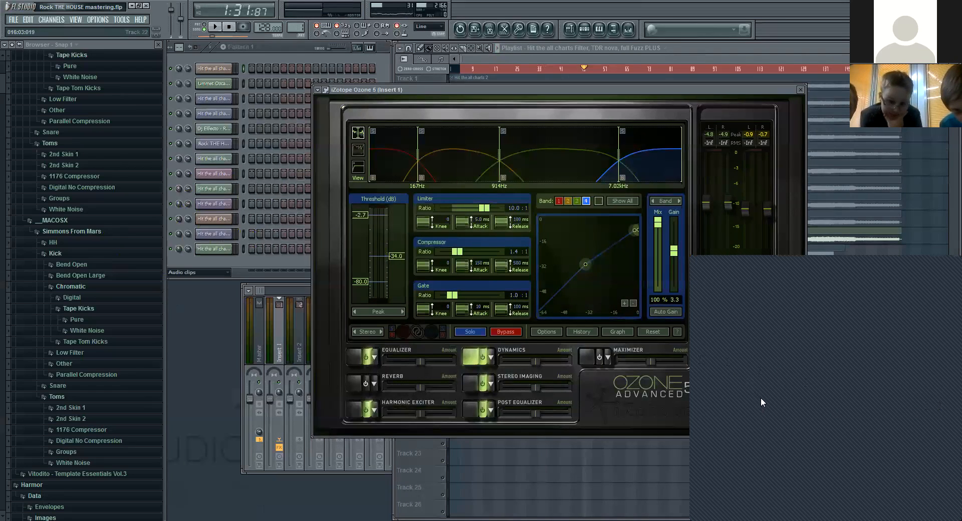
Step: Show the settings of Ozone's Harmonic Exciter module
{"action": "left_click", "coordinate": [353, 410]}
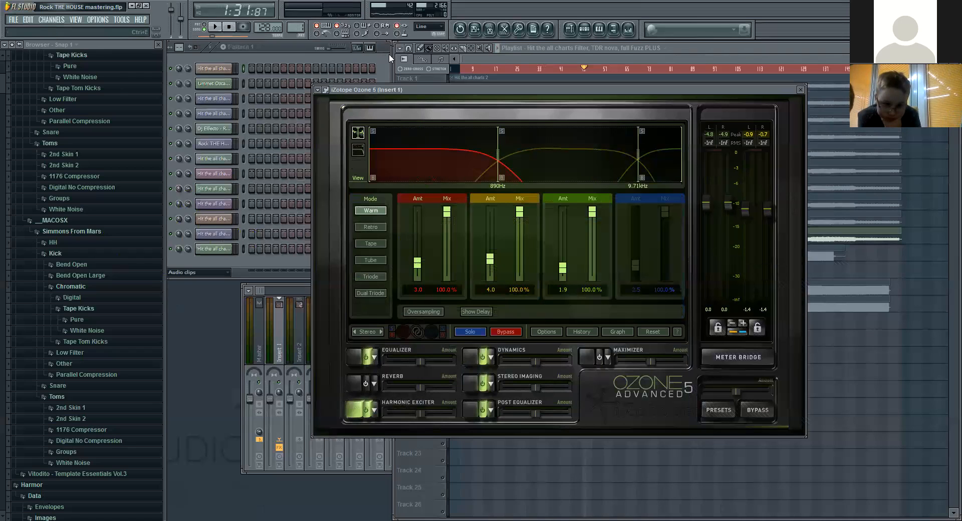
Step: Paste the prepared "2. Harmonic Exciter" explanation as an on-screen note over the browser
{"action": "left_click", "coordinate": [84, 92]}
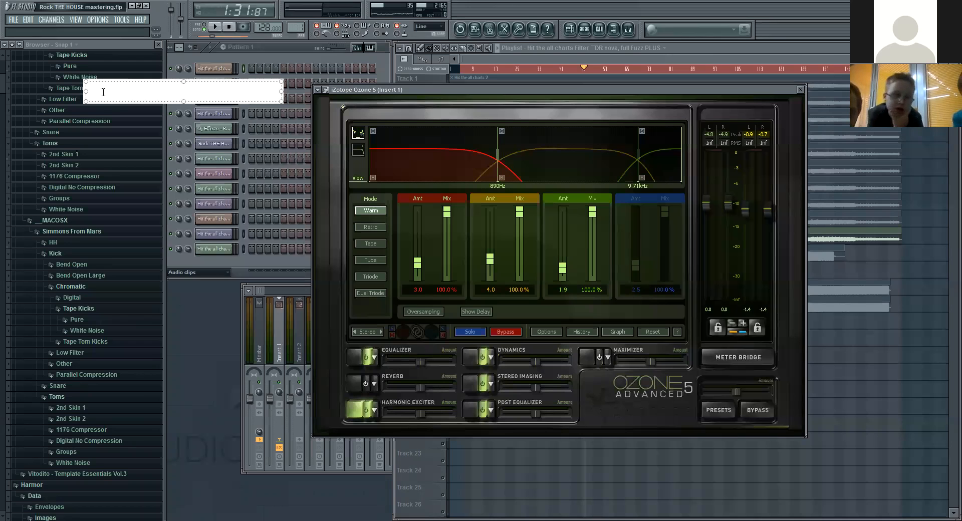
{"action": "type", "text": "2. Harmonic Exciter Exciter is used to add additional harmonies. Exciter a type of saturator. We will select the band regions. Low, Mid and High Frequencies. After that we will select mode i.e. Warm, Tape, Tube, etc; and then apply the amount sparingly."}
{"action": "left_click", "coordinate": [339, 57]}
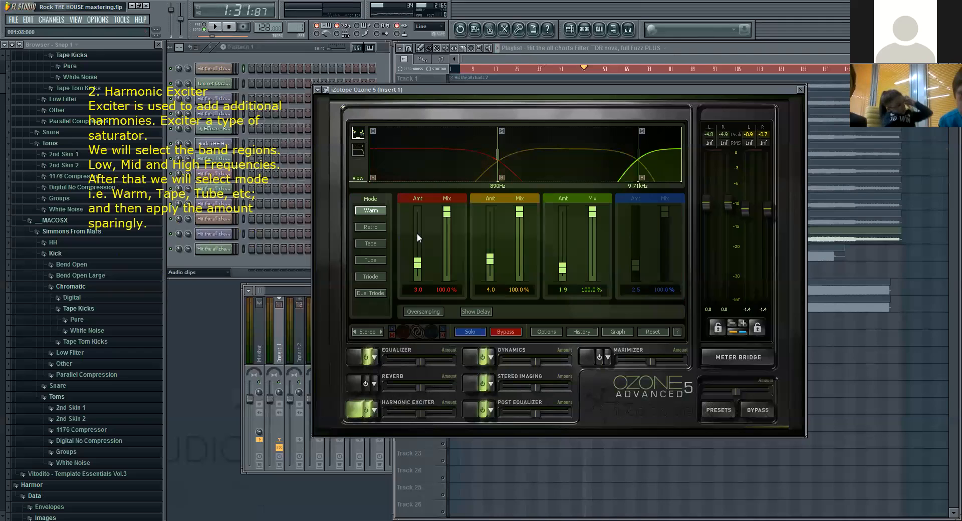
Step: Go through the Harmonic Exciter's saturation modes with playback stopped, returning to Warm
{"action": "left_click", "coordinate": [376, 227]}
{"action": "left_click", "coordinate": [379, 243]}
{"action": "left_click", "coordinate": [376, 275]}
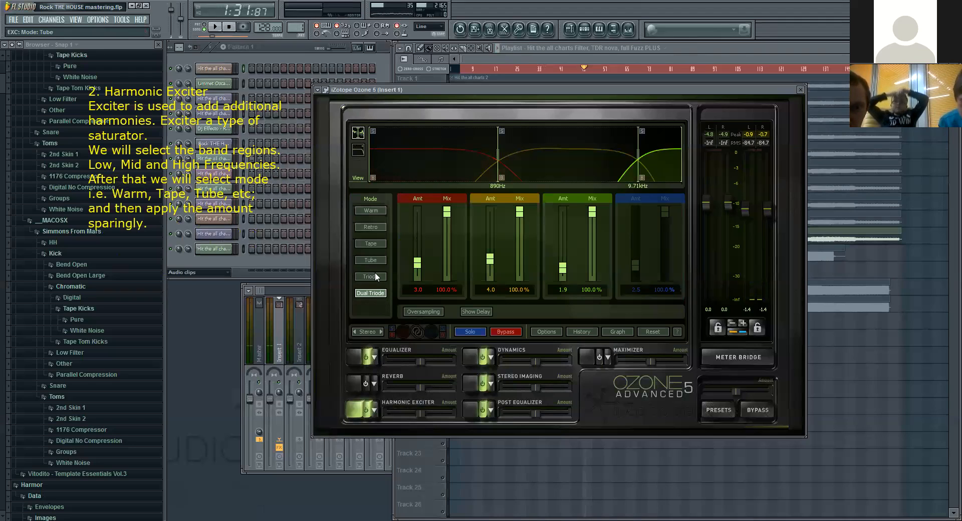
{"action": "left_click", "coordinate": [375, 211]}
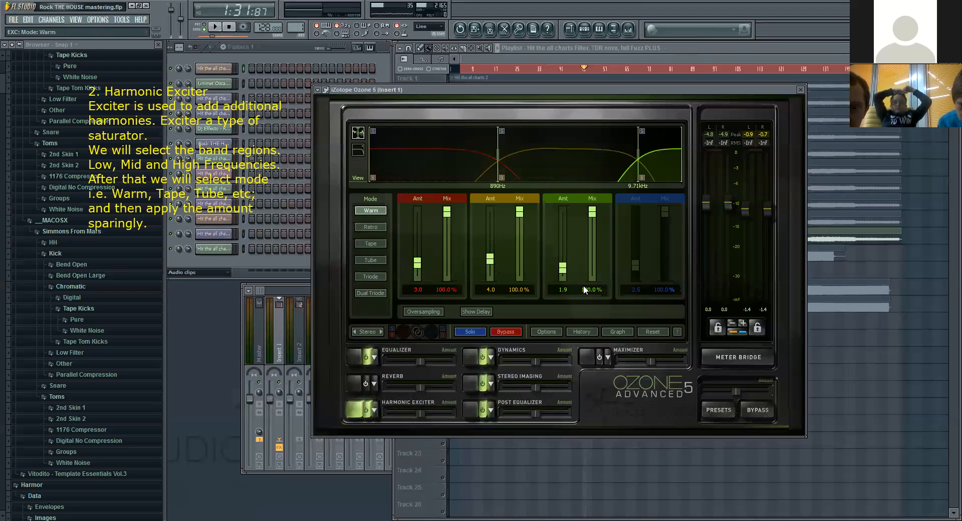
Step: Play the song and compare the exciter's Tape, Tube, Triode and Dual Triode modes, returning to Warm before stopping playback
{"action": "left_click", "coordinate": [215, 27]}
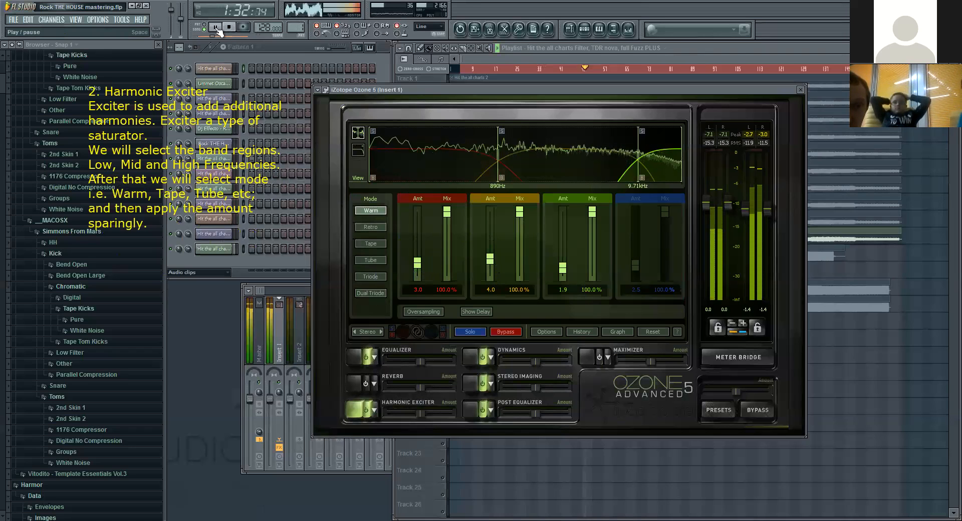
{"action": "left_click", "coordinate": [376, 243]}
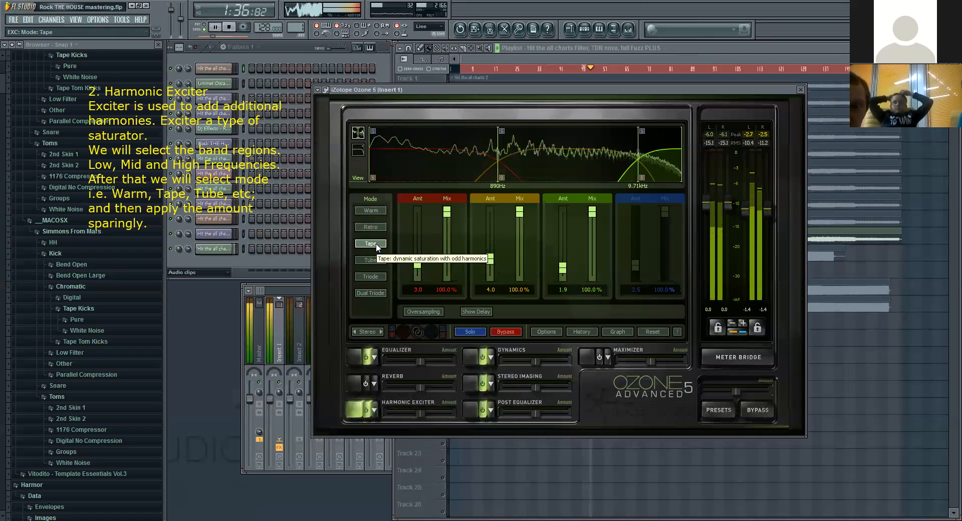
{"action": "left_click", "coordinate": [379, 261]}
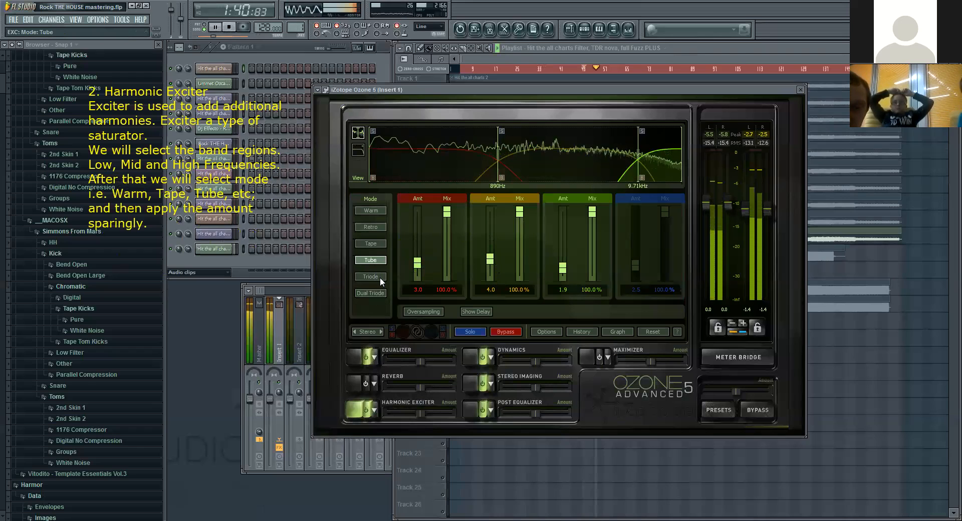
{"action": "left_click", "coordinate": [380, 278]}
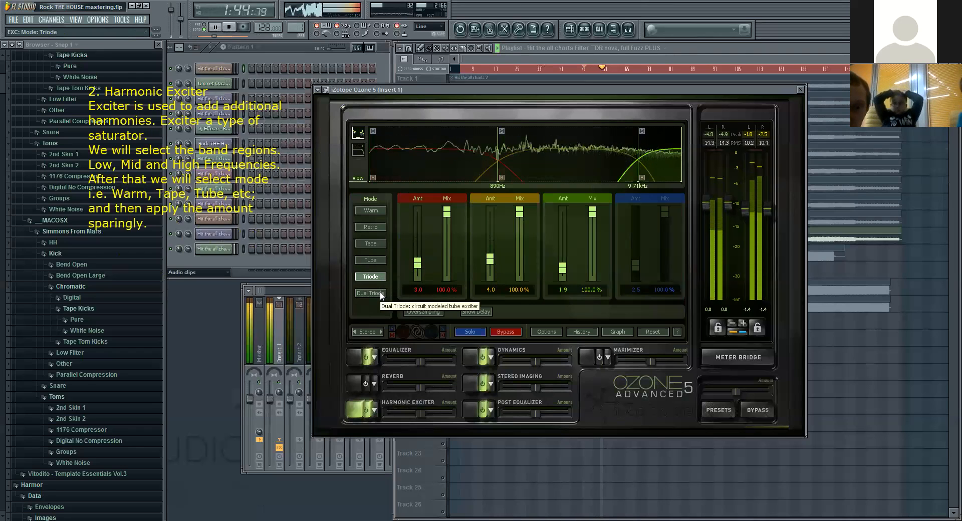
{"action": "left_click", "coordinate": [382, 294]}
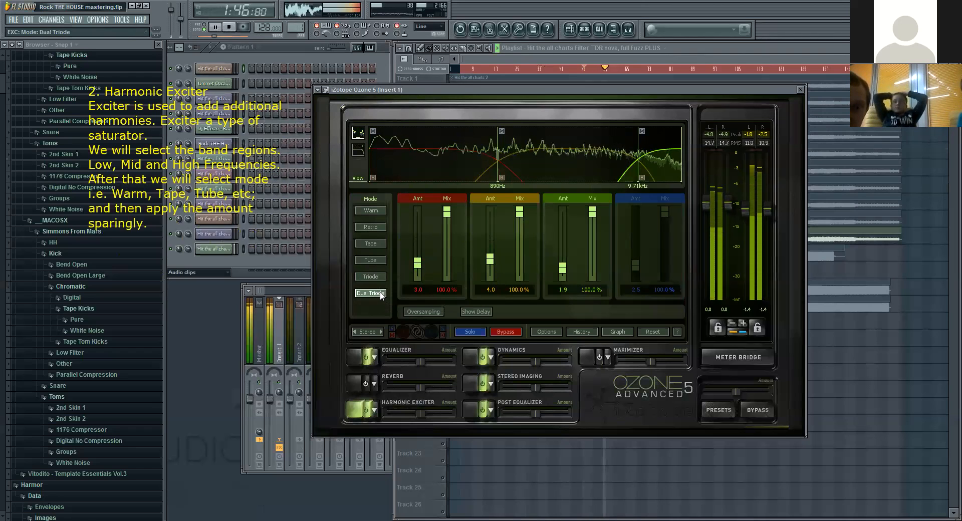
{"action": "left_click", "coordinate": [377, 211]}
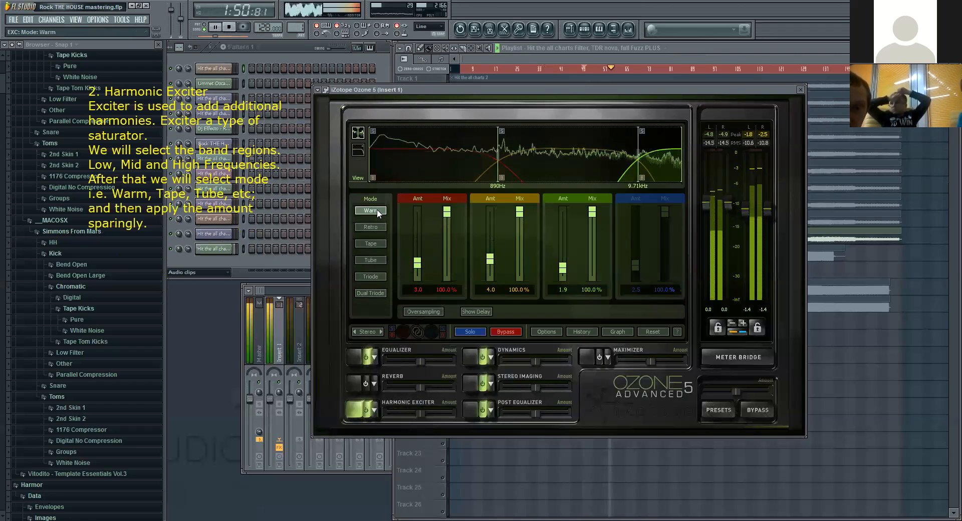
{"action": "left_click", "coordinate": [232, 29]}
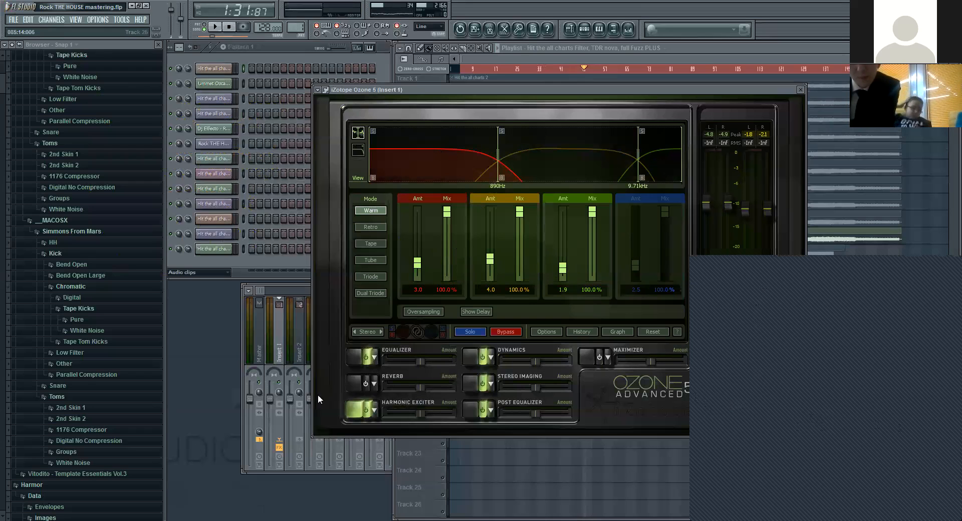
Step: Show Ozone's Equalizer module and compare its Mid and Side curves, ending on the Side channel
{"action": "left_click", "coordinate": [441, 353]}
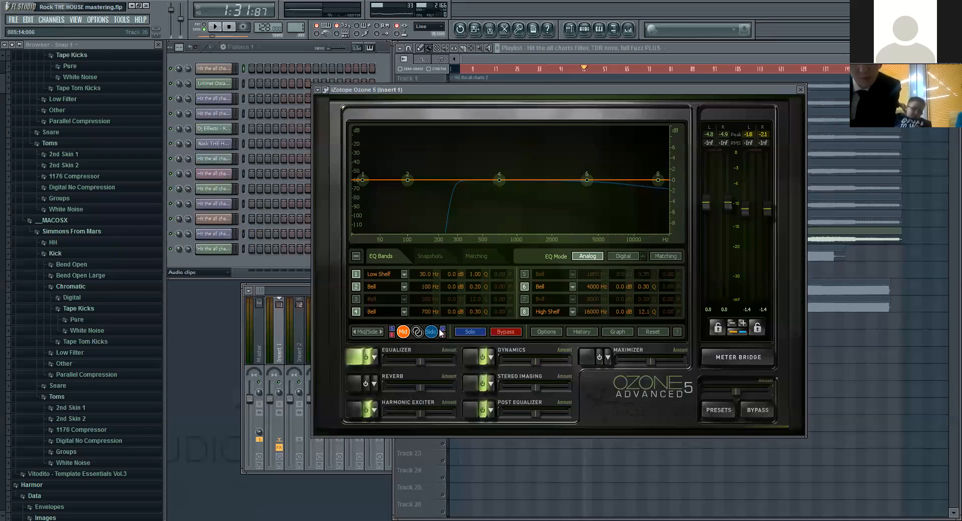
{"action": "left_click", "coordinate": [432, 333]}
{"action": "left_click", "coordinate": [406, 332]}
{"action": "left_click", "coordinate": [434, 334]}
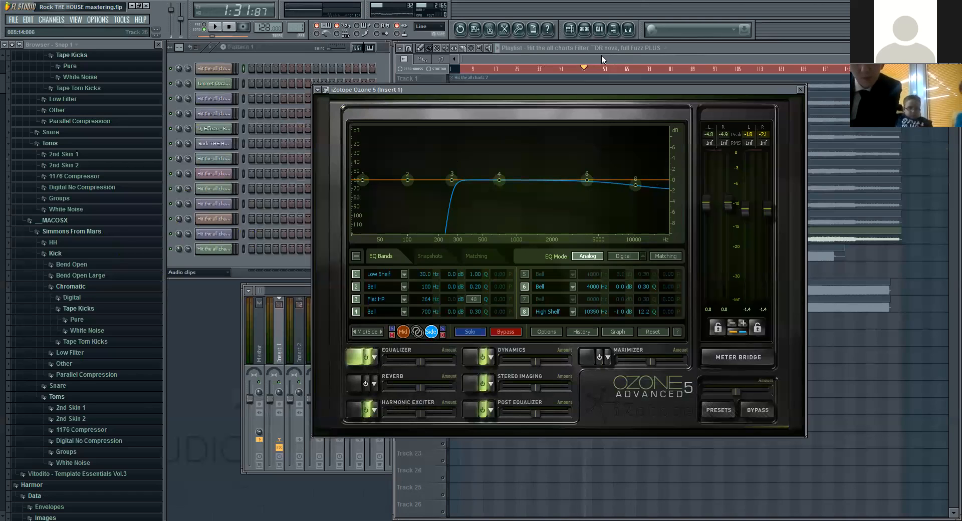
Step: Paste the prepared "3. Mid Side EQ" explanation as an on-screen note over the browser
{"action": "left_click", "coordinate": [71, 103]}
{"action": "type", "text": "3. Mid Side EQ It is used to make low frequencies in mono and it can also widen up High frequencies.  We will turn everything under 250 Hz in mono."}
{"action": "left_click", "coordinate": [343, 77]}
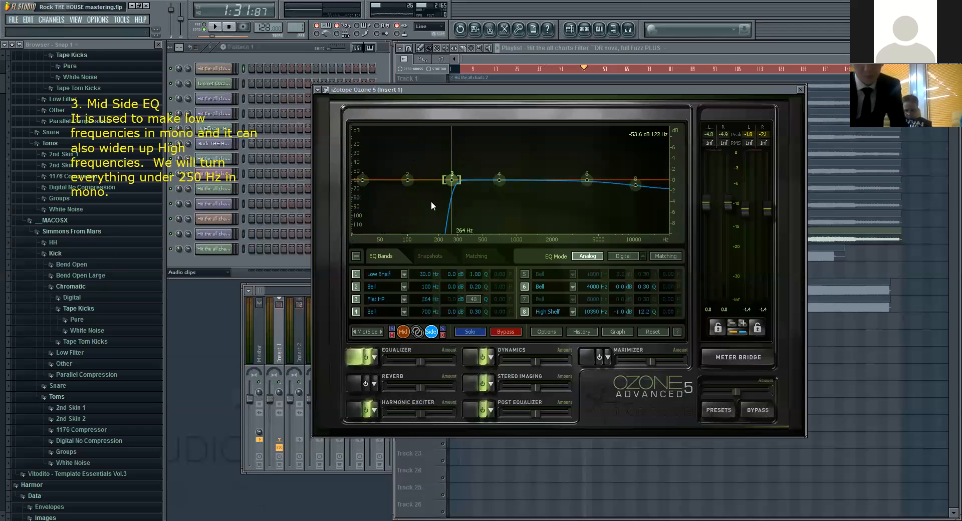
Step: Alternate between the equalizer's Mid and Side channels and toggle their link on and off, ending on Mid
{"action": "left_click", "coordinate": [403, 332]}
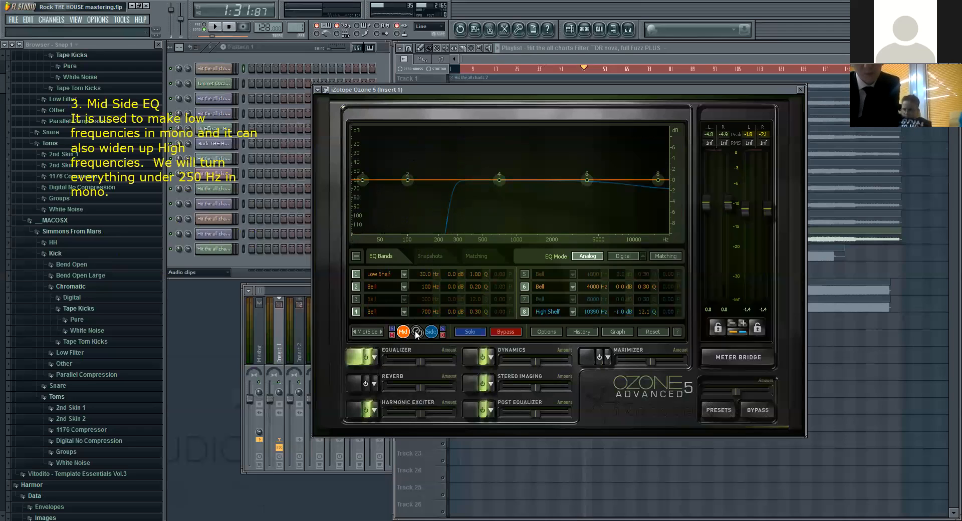
{"action": "left_click", "coordinate": [430, 332]}
{"action": "left_click", "coordinate": [405, 333]}
{"action": "left_click", "coordinate": [433, 332]}
{"action": "left_click", "coordinate": [417, 331]}
{"action": "left_click", "coordinate": [417, 330]}
{"action": "left_click", "coordinate": [406, 333]}
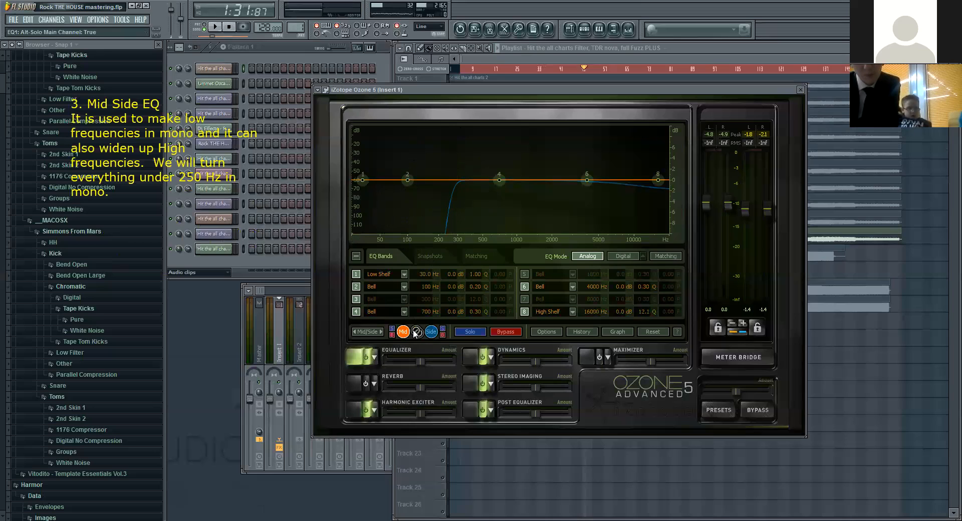
Step: Toggle the equalizer between Stereo and Mid/Side, ending in Mid/Side, and enable band 3 on the Mid channel
{"action": "left_click", "coordinate": [372, 332]}
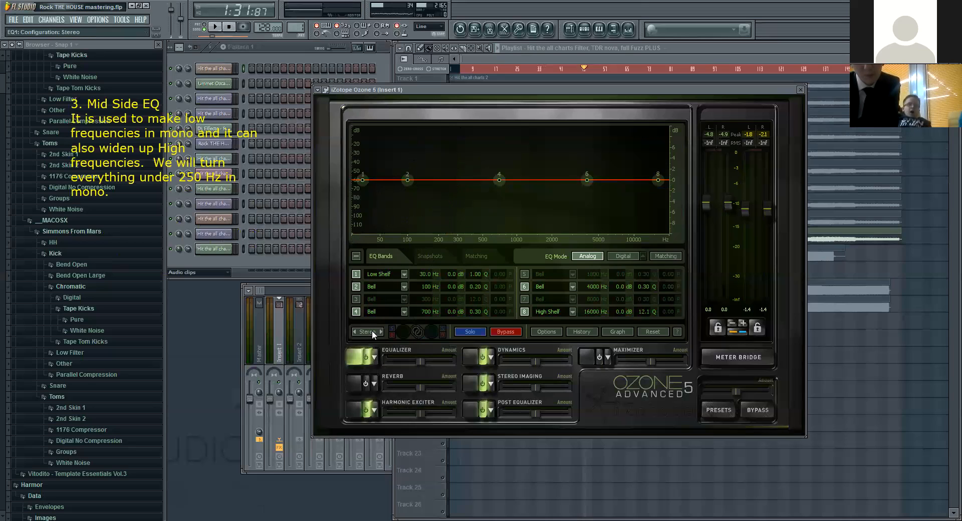
{"action": "left_click", "coordinate": [371, 330]}
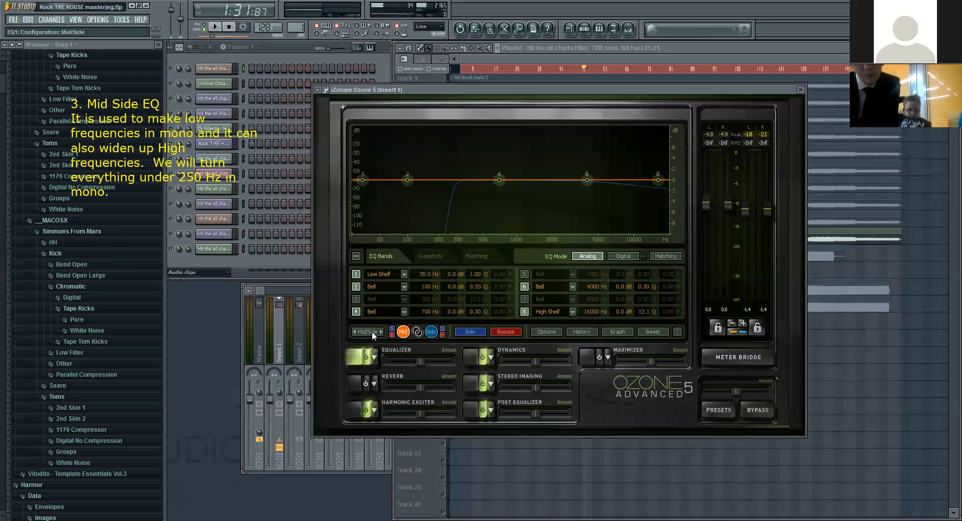
{"action": "left_click", "coordinate": [372, 332]}
{"action": "left_click", "coordinate": [373, 330]}
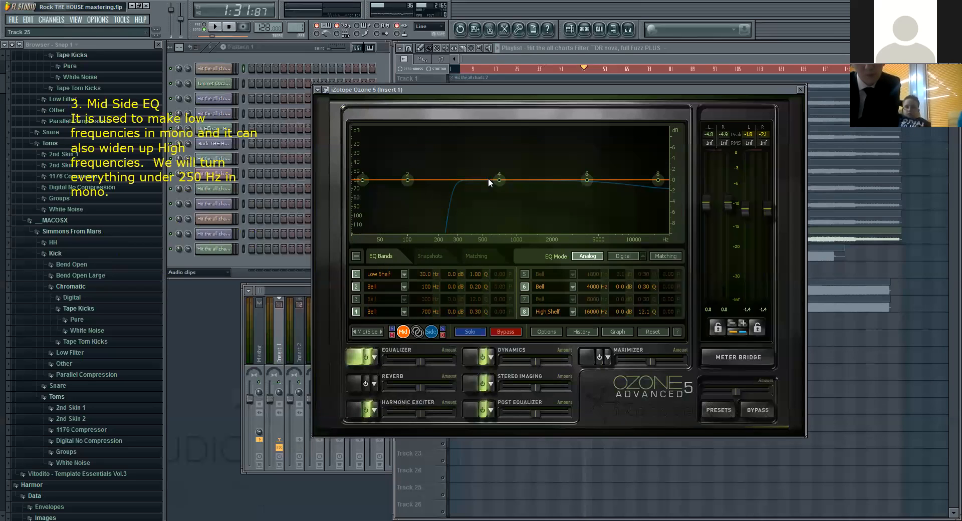
{"action": "left_click", "coordinate": [356, 299]}
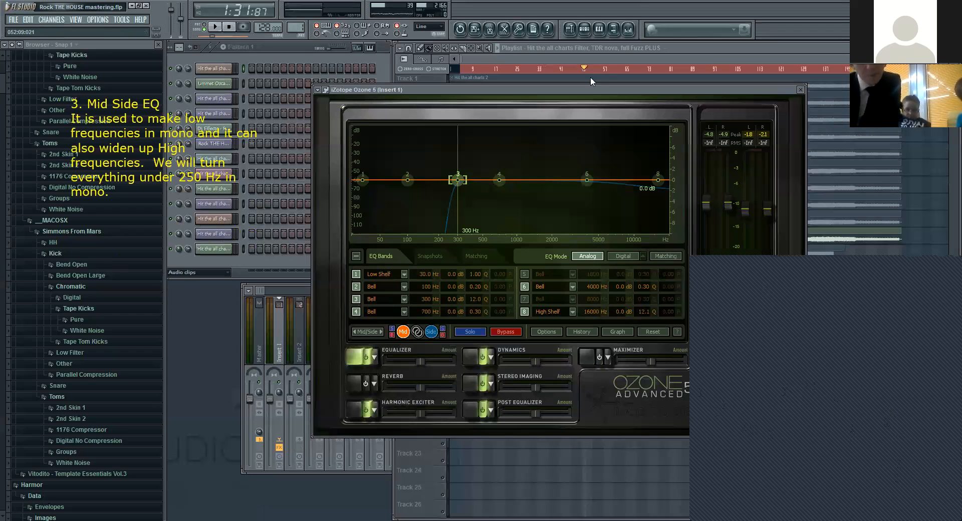
Step: Paste the prepared "4. Warmness (PSP Vintage Warmer)" explanation as an on-screen note over the browser
{"action": "left_click", "coordinate": [152, 121]}
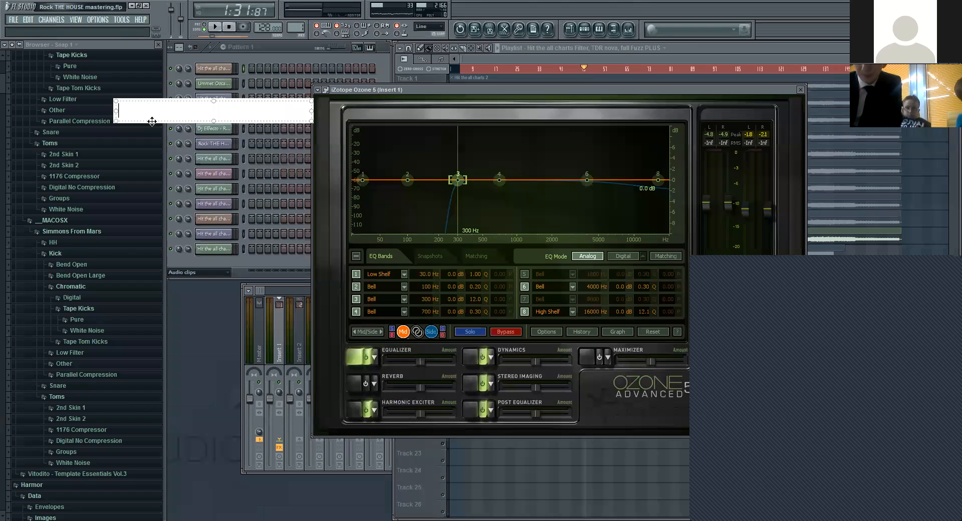
{"action": "type", "text": "4. Warmness (PSP Vintage Warmer) It is used to add more richness and brightness in sound. It Is also a kind of saturator."}
{"action": "left_click", "coordinate": [338, 56]}
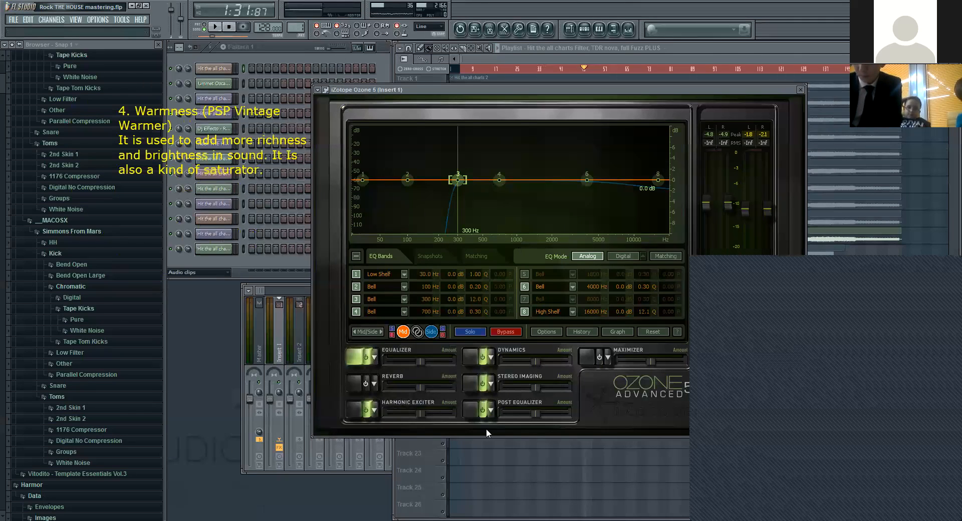
Step: Close Ozone 5, open PSP VintageWarmer2 from Insert 1 in the mixer, and move its window clear of the note
{"action": "left_click", "coordinate": [801, 92]}
{"action": "key", "text": "F9"}
{"action": "left_click", "coordinate": [787, 353]}
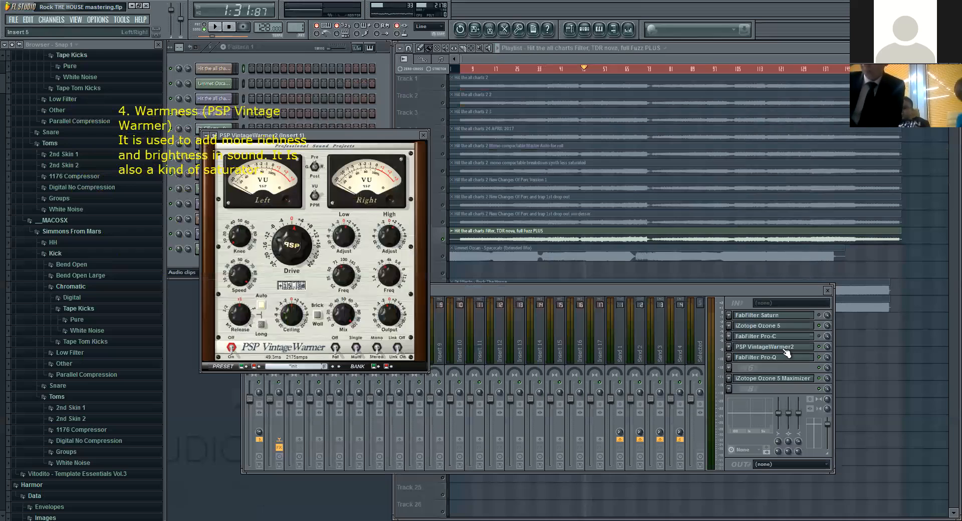
{"action": "left_click_drag", "start_coordinate": [341, 134], "coordinate": [477, 110]}
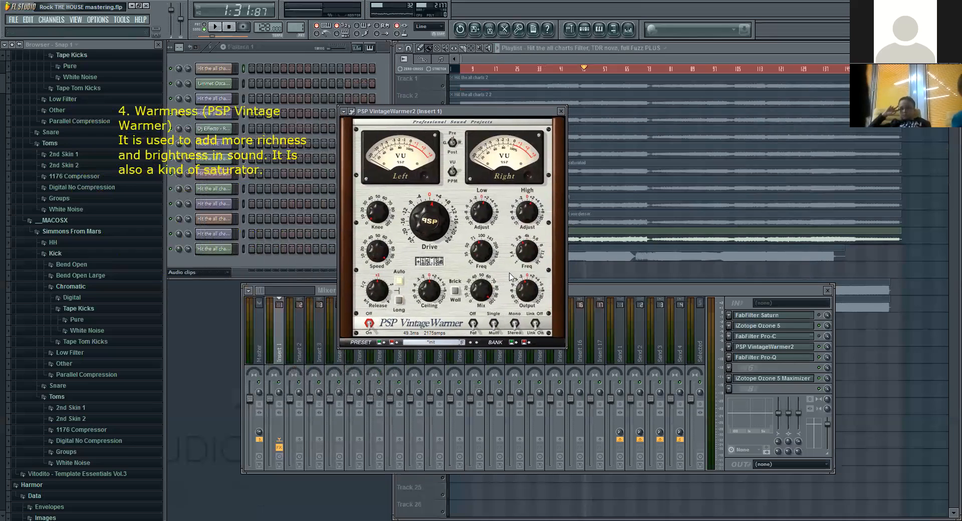
Step: Audition the song through VintageWarmer2, restarting playback and jumping back to about bar 36 and then bar 25 with the plugin in front
{"action": "left_click", "coordinate": [217, 27]}
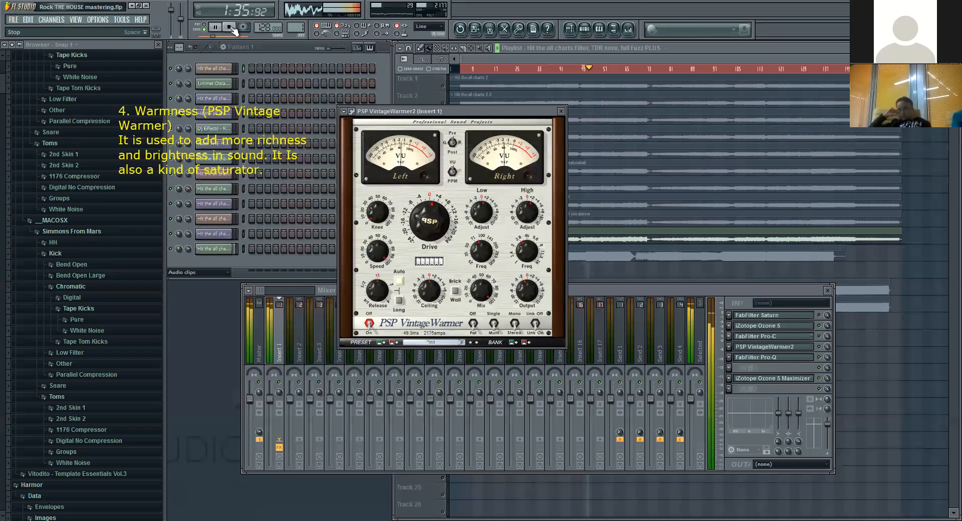
{"action": "left_click", "coordinate": [234, 29]}
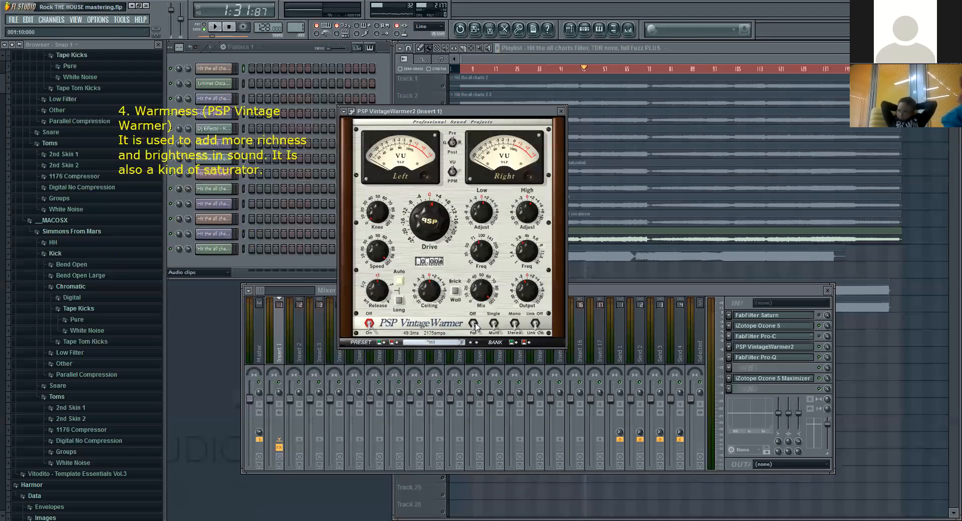
{"action": "left_click", "coordinate": [219, 27]}
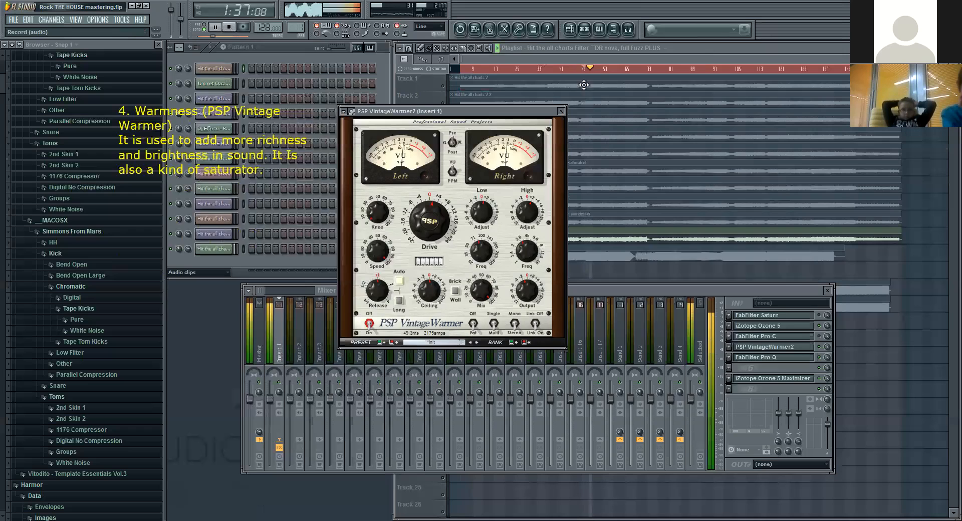
{"action": "left_click", "coordinate": [546, 69]}
{"action": "left_click", "coordinate": [381, 112]}
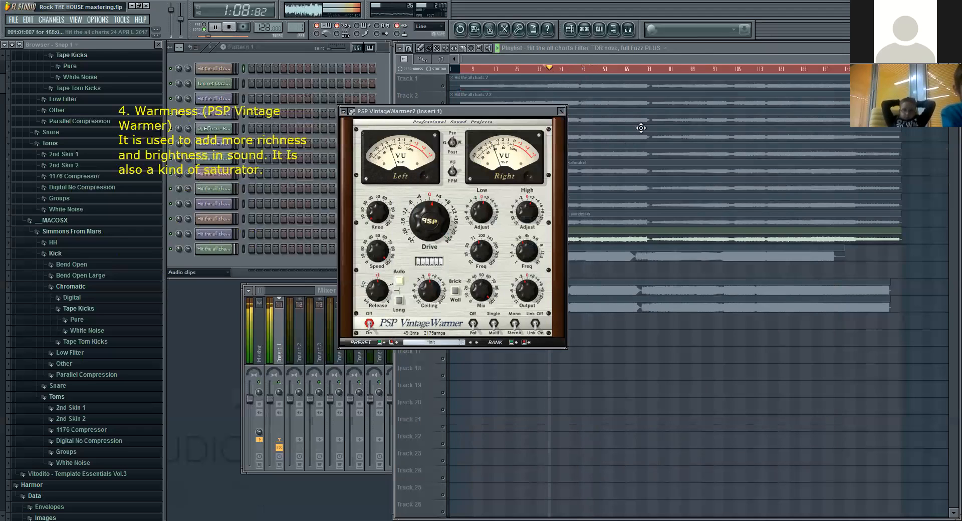
{"action": "left_click", "coordinate": [517, 70]}
{"action": "left_click", "coordinate": [384, 112]}
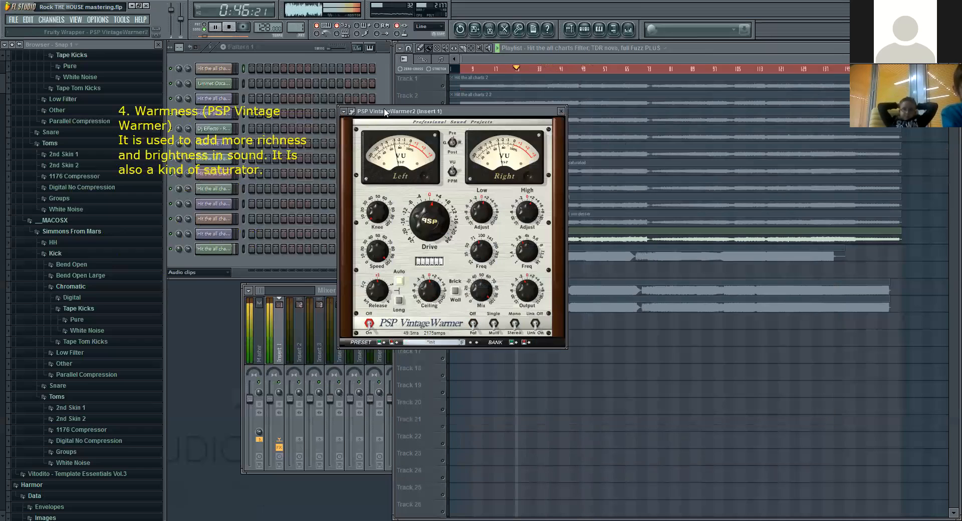
Step: Reopen iZotope Ozone 5 from Insert 1 in the mixer and place its window below the VintageWarmer2 VU meters
{"action": "left_click", "coordinate": [323, 290]}
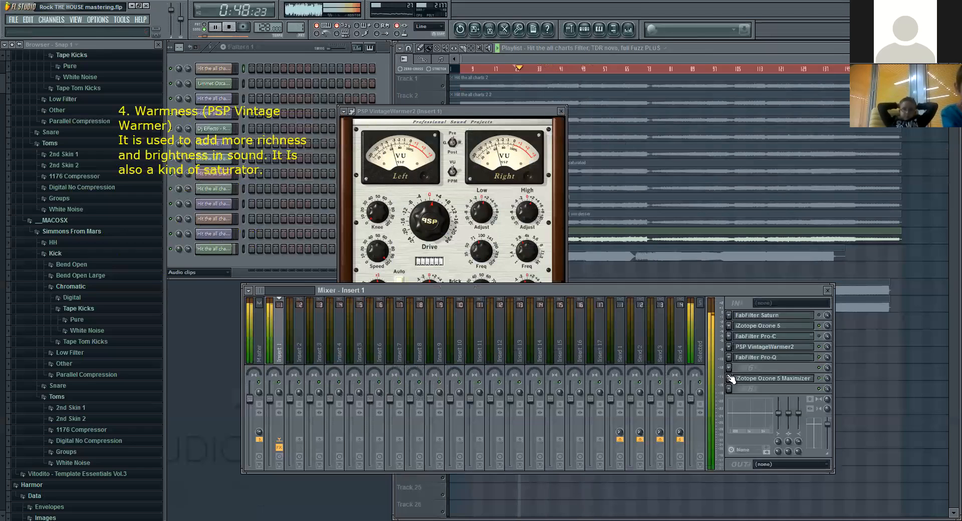
{"action": "left_click", "coordinate": [787, 326]}
{"action": "left_click_drag", "start_coordinate": [502, 91], "coordinate": [460, 189]}
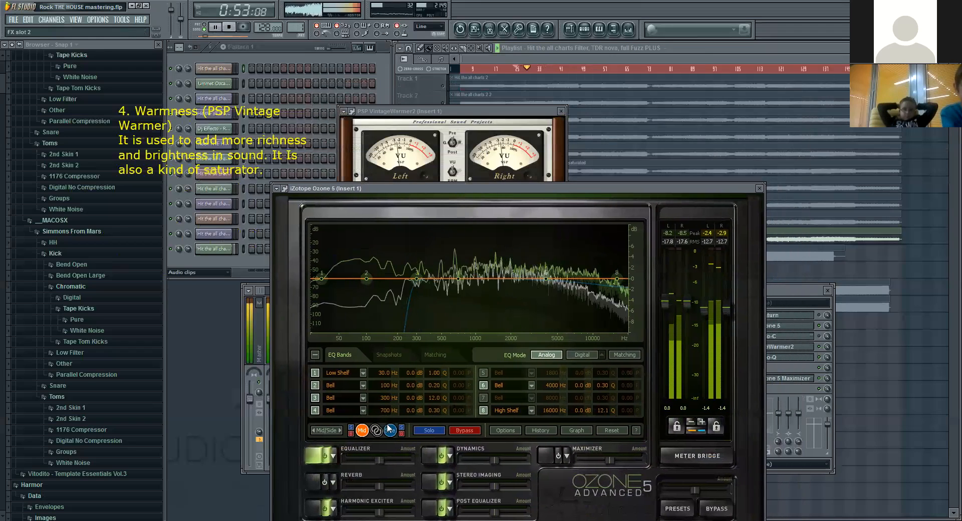
Step: Review Ozone's Harmonic Exciter, the Dynamics module's gain reduction and mini-spectrum views, and the Equalizer during playback
{"action": "left_click", "coordinate": [318, 509]}
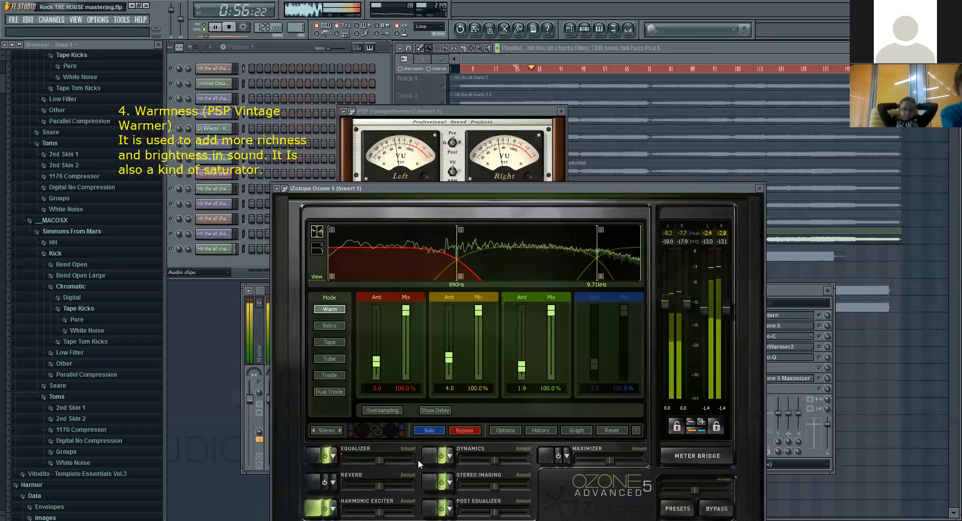
{"action": "left_click", "coordinate": [433, 455]}
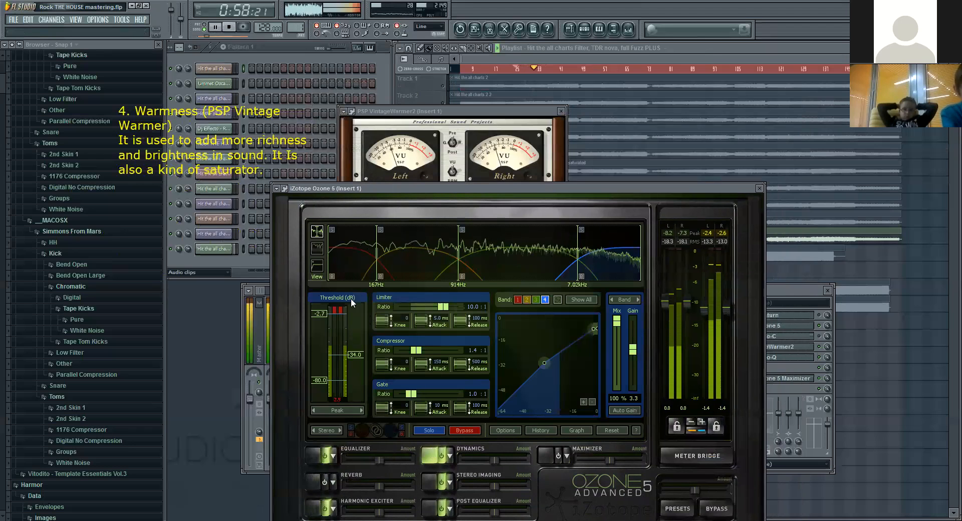
{"action": "left_click", "coordinate": [316, 232]}
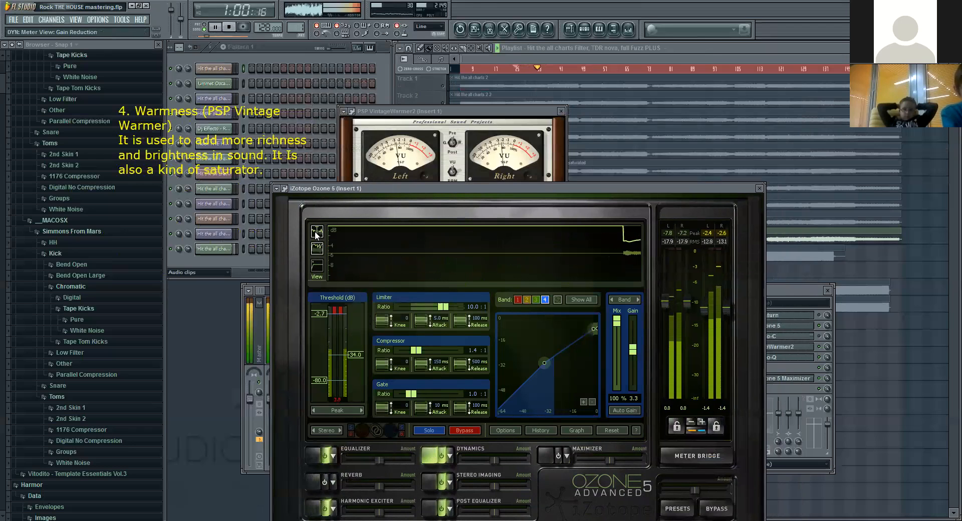
{"action": "left_click", "coordinate": [316, 247]}
{"action": "left_click", "coordinate": [314, 454]}
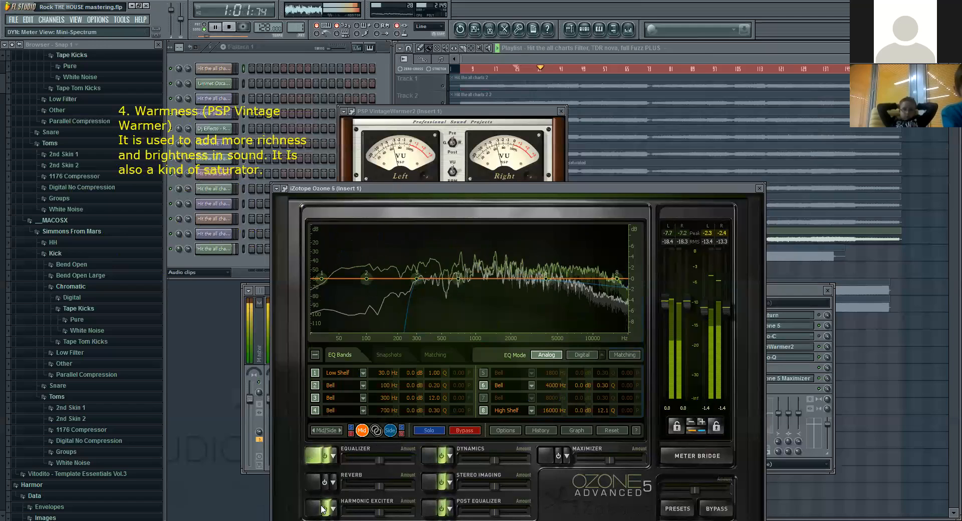
Step: Review Ozone's Side-channel EQ and Harmonic Exciter, shift both plugin windows up to expose the VintageWarmer2 meters, and stop playback
{"action": "left_click", "coordinate": [390, 431]}
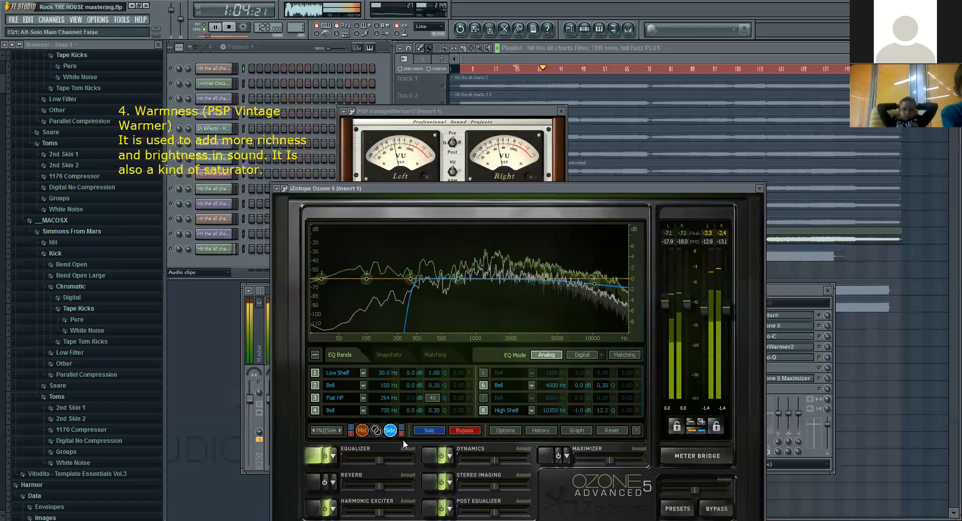
{"action": "left_click_drag", "start_coordinate": [410, 187], "coordinate": [407, 174]}
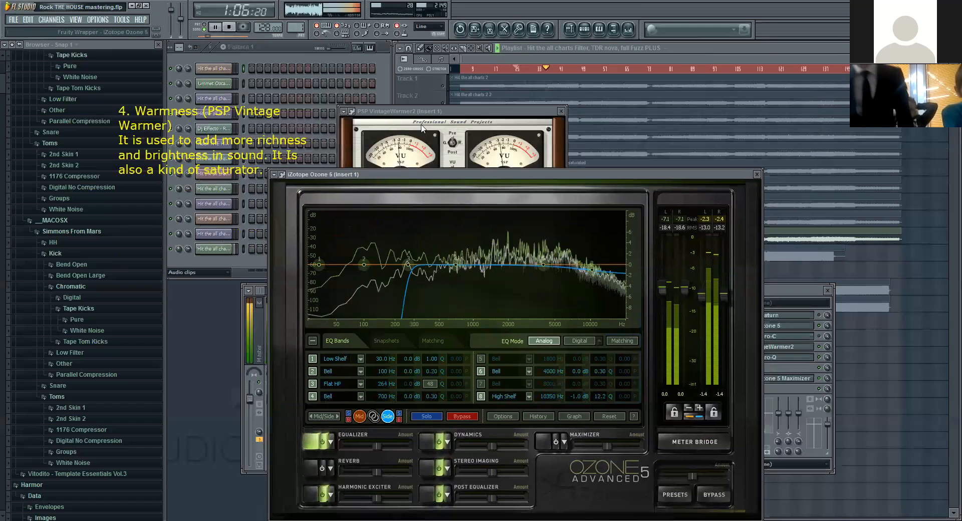
{"action": "left_click_drag", "start_coordinate": [422, 111], "coordinate": [433, 87]}
{"action": "left_click", "coordinate": [342, 174]}
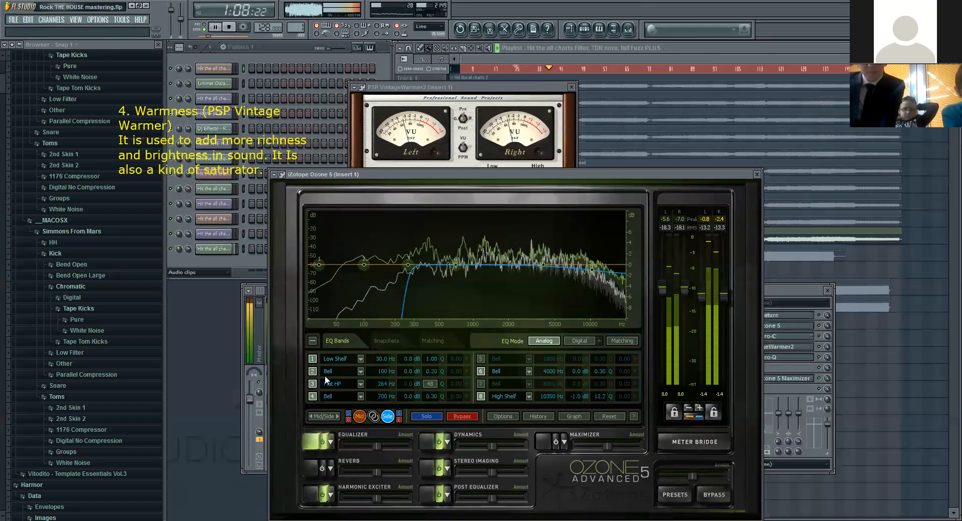
{"action": "left_click", "coordinate": [364, 487]}
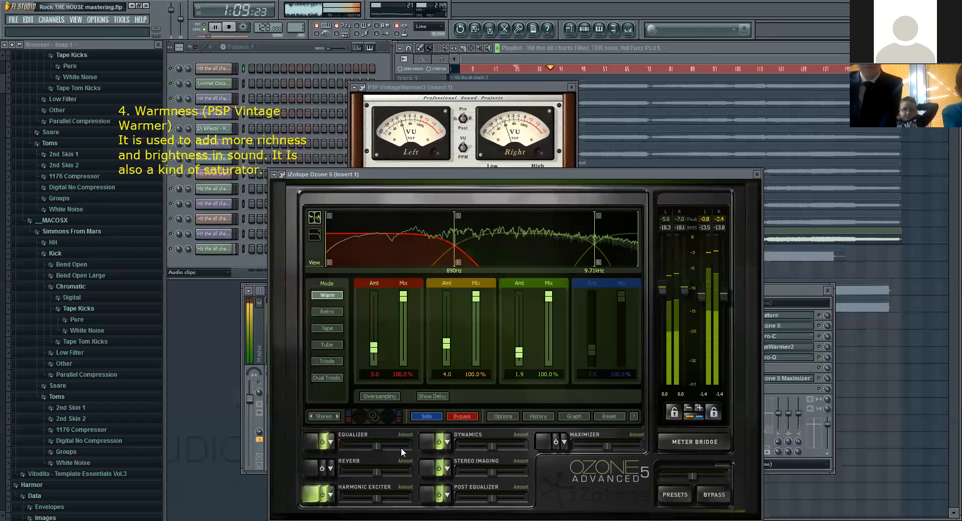
{"action": "left_click", "coordinate": [230, 28]}
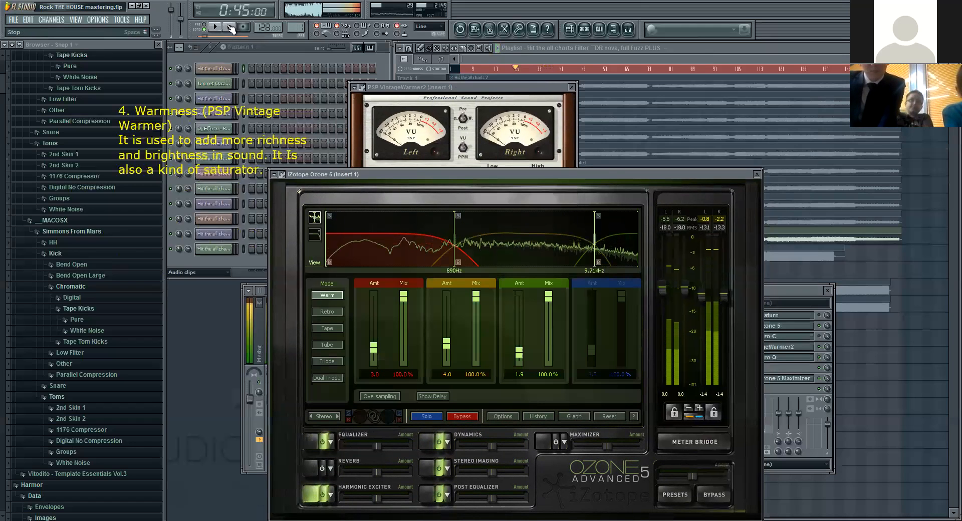
Step: Close PSP VintageWarmer2 and Ozone 5, and open FabFilter Pro-Q from Insert 1 in the mixer
{"action": "left_click", "coordinate": [572, 87]}
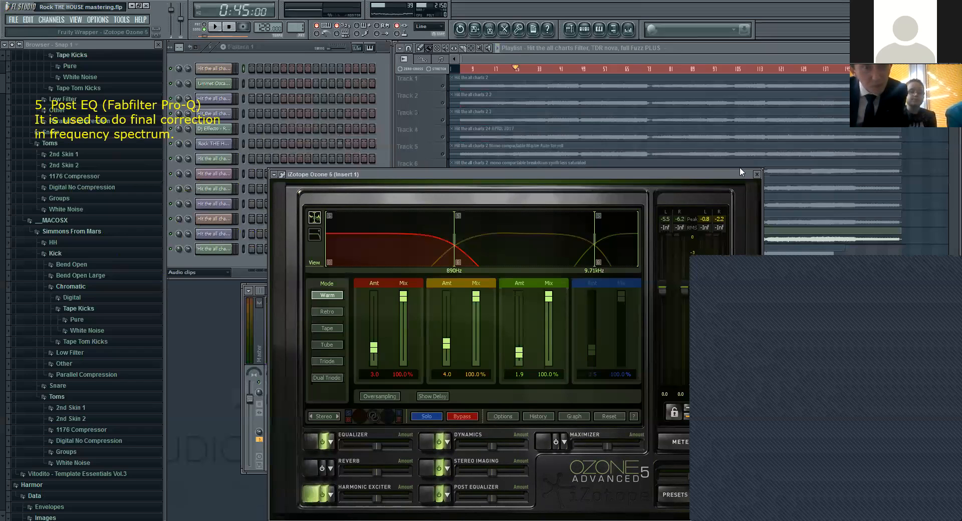
{"action": "left_click", "coordinate": [757, 174]}
{"action": "left_click", "coordinate": [785, 357]}
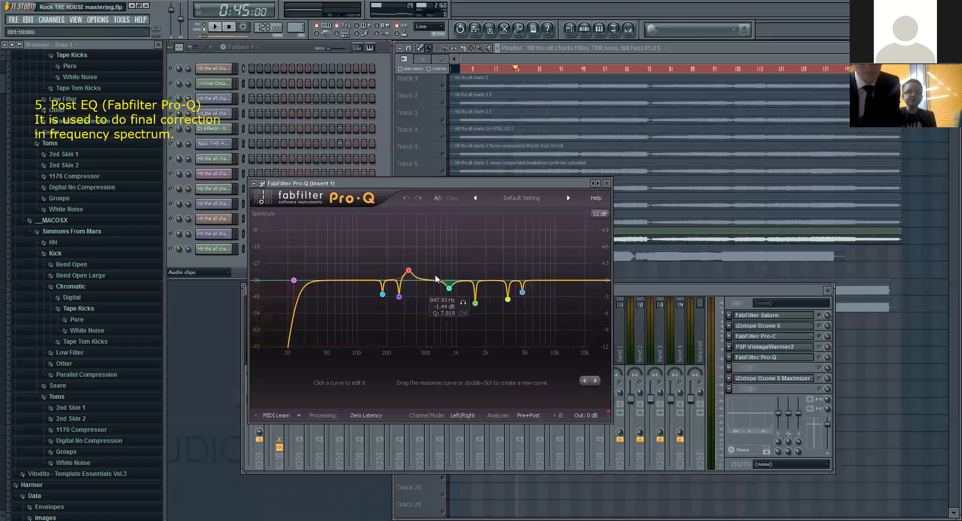
Step: Play the song and compare it with the FabFilter Pro-Q effect slot on Insert 1 disabled and enabled
{"action": "left_click", "coordinate": [217, 28]}
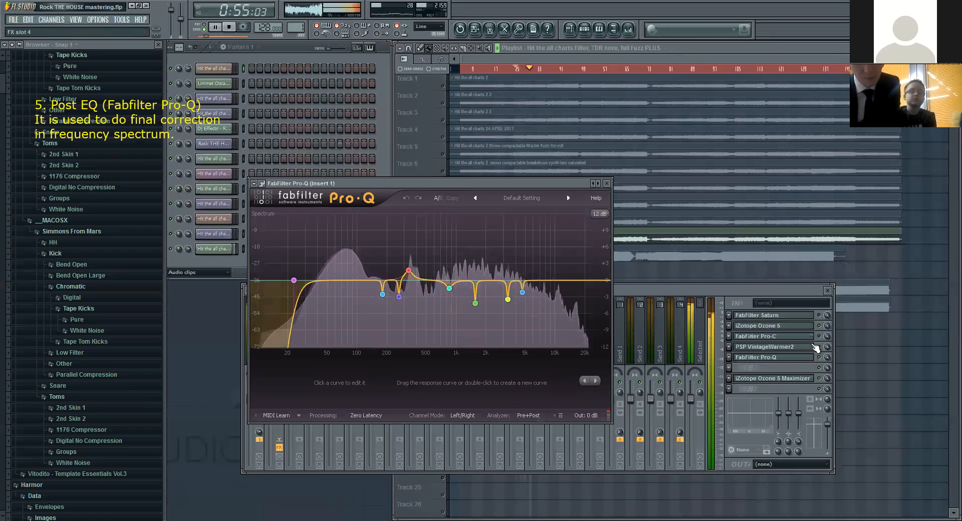
{"action": "left_click", "coordinate": [824, 360]}
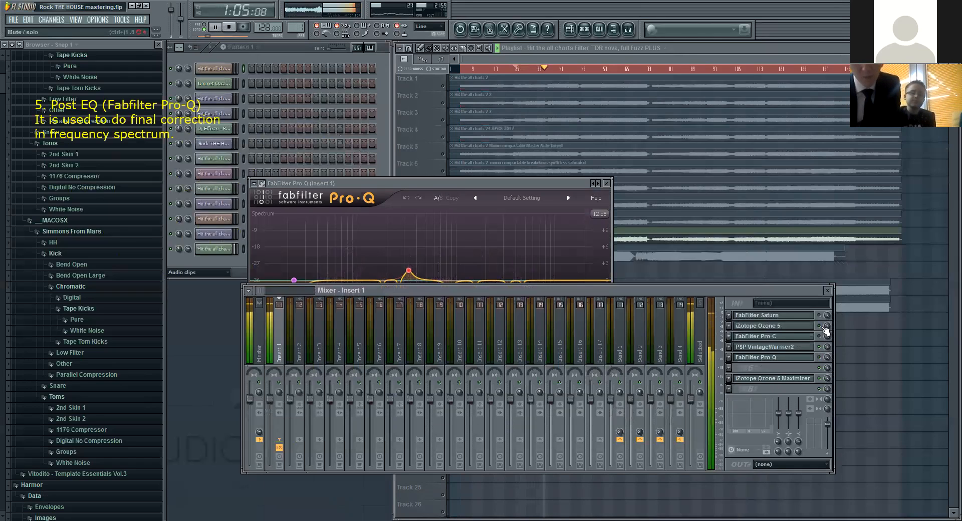
{"action": "left_click", "coordinate": [458, 183]}
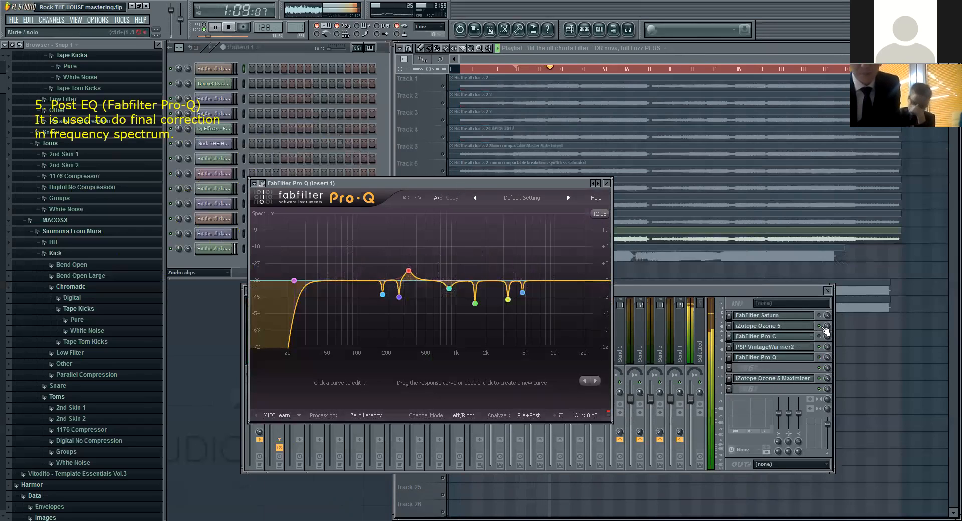
{"action": "left_click", "coordinate": [819, 358]}
{"action": "left_click", "coordinate": [519, 181]}
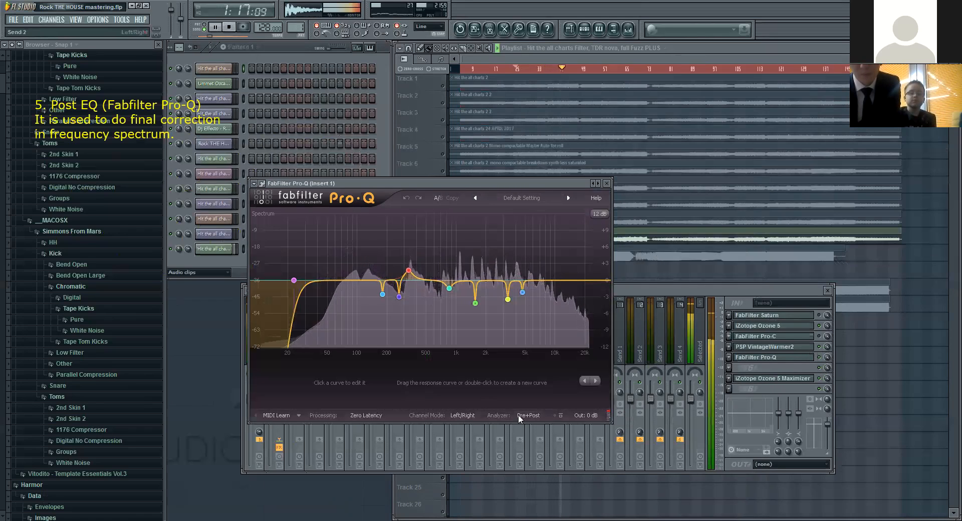
Step: Compare the song with and without Pro-Q's own global bypass several times, leaving the EQ active, and stop playback
{"action": "left_click", "coordinate": [555, 416]}
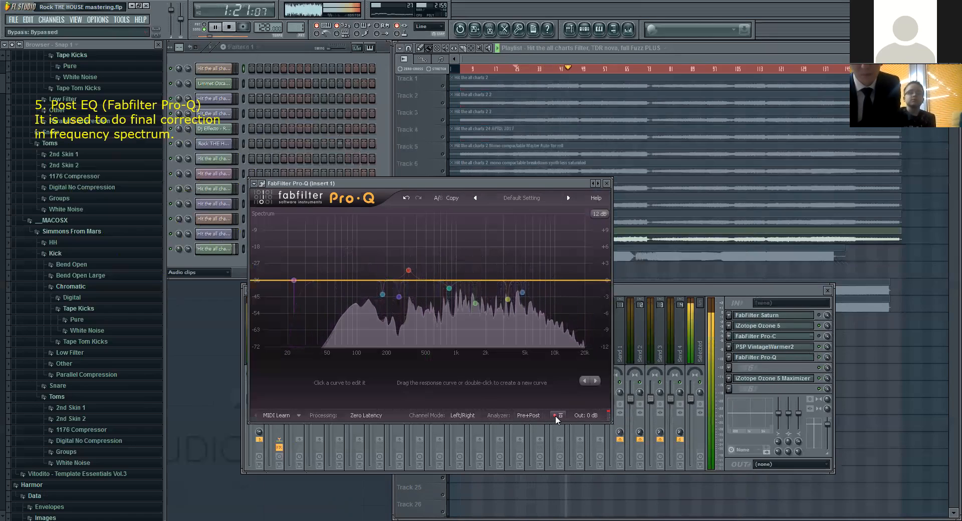
{"action": "left_click", "coordinate": [555, 416]}
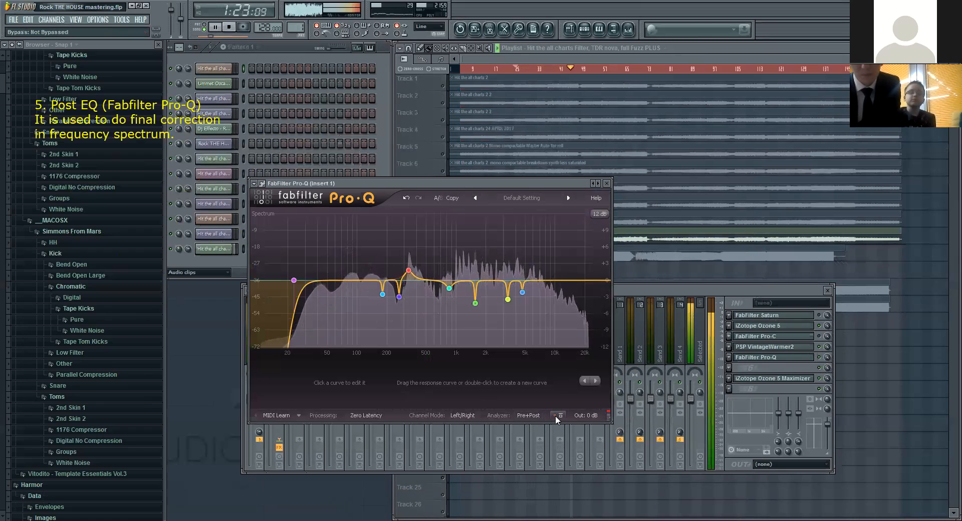
{"action": "left_click", "coordinate": [555, 415]}
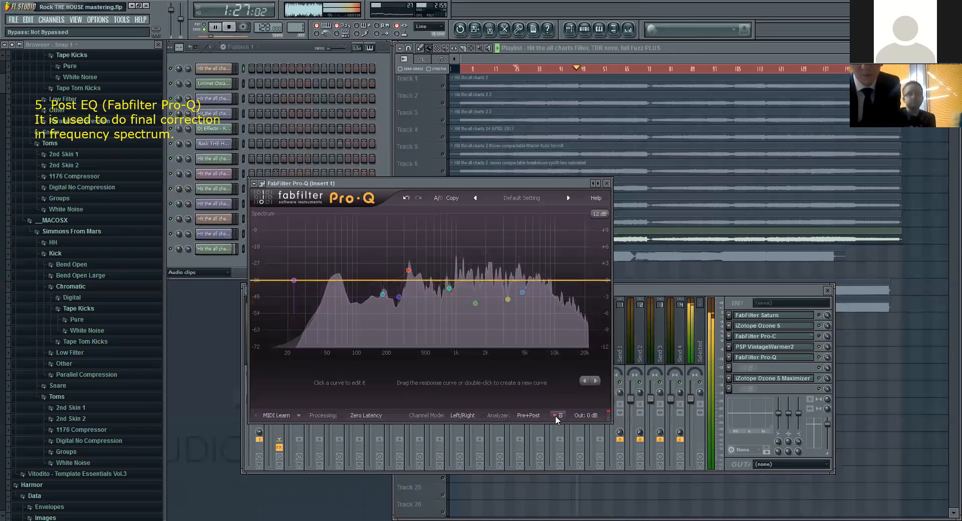
{"action": "left_click", "coordinate": [555, 416]}
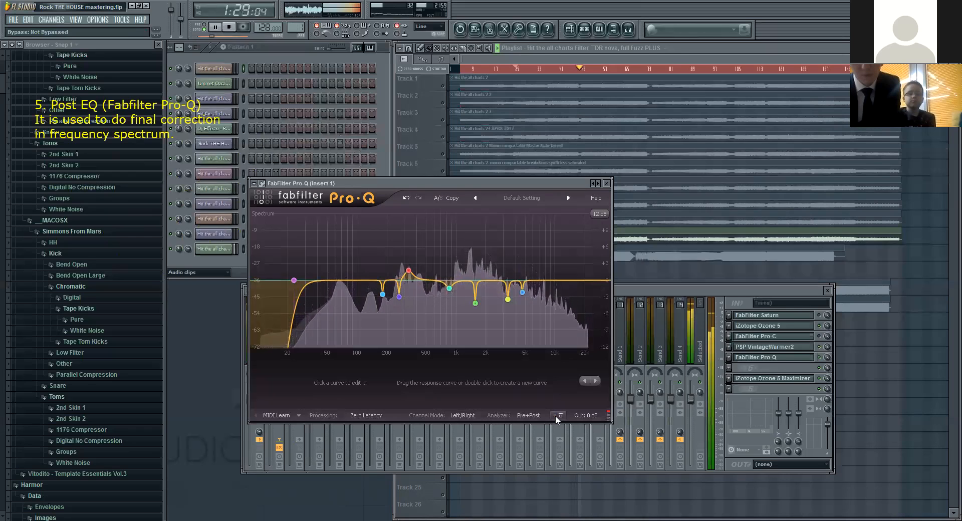
{"action": "left_click", "coordinate": [555, 416]}
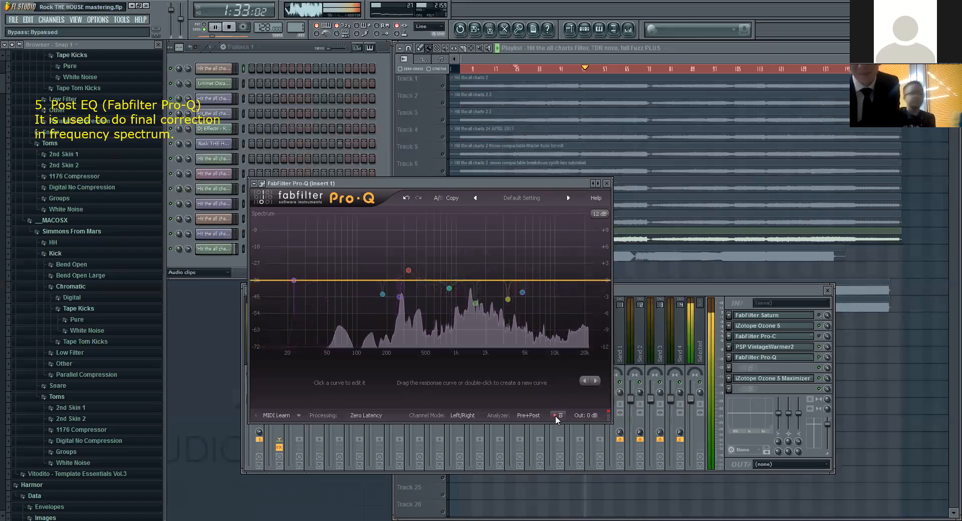
{"action": "left_click", "coordinate": [555, 416]}
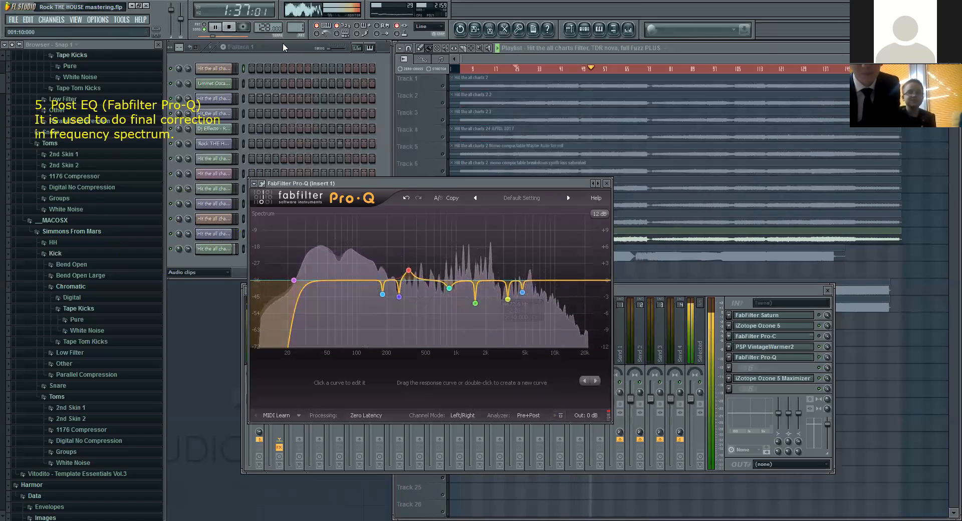
{"action": "left_click", "coordinate": [229, 27]}
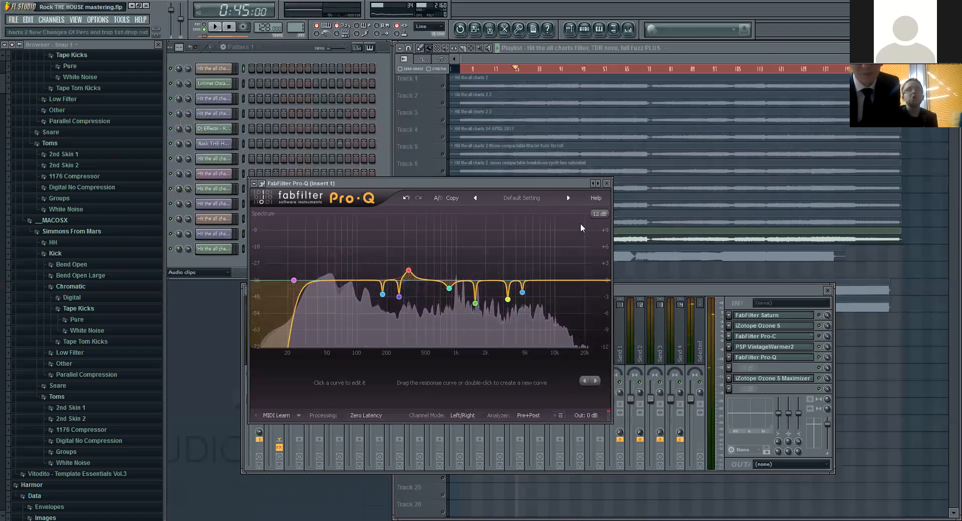
Step: Close Pro-Q, reopen iZotope Ozone 5 from Insert 1 on its Stereo Imaging module, and move the whole window into view
{"action": "left_click", "coordinate": [606, 183]}
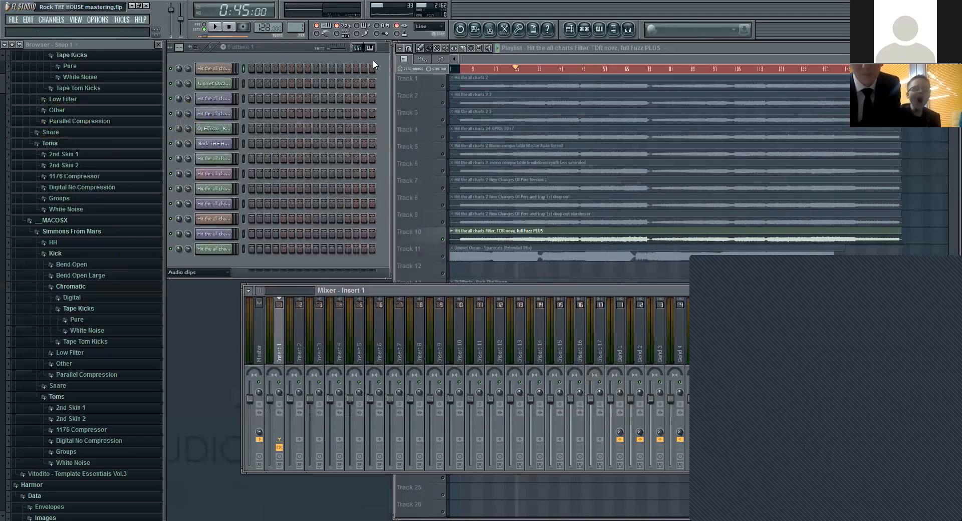
{"action": "left_click", "coordinate": [65, 102]}
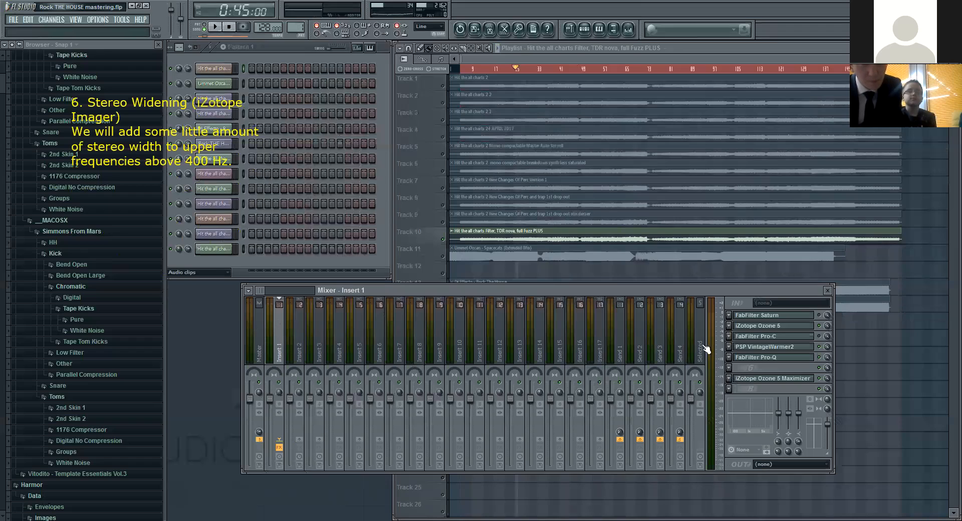
{"action": "left_click", "coordinate": [790, 330]}
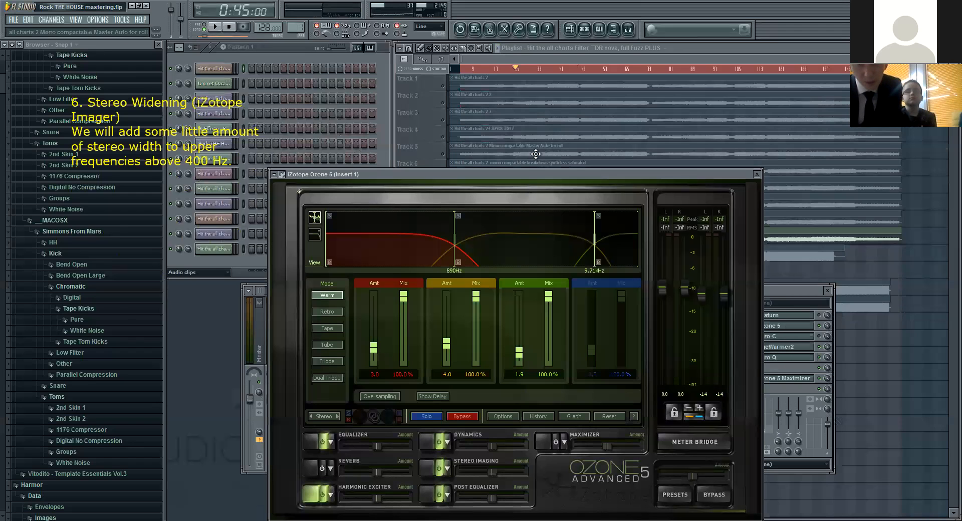
{"action": "left_click", "coordinate": [430, 468]}
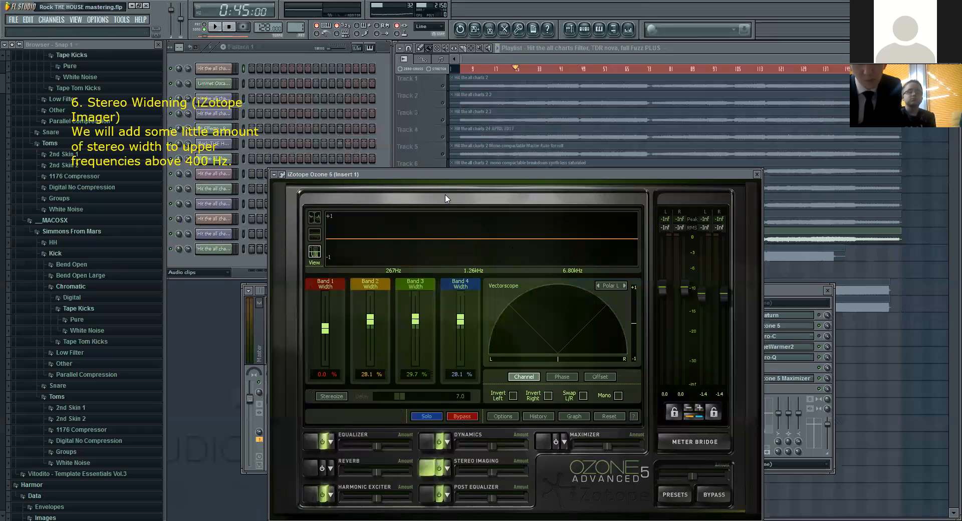
{"action": "left_click_drag", "start_coordinate": [457, 175], "coordinate": [465, 132]}
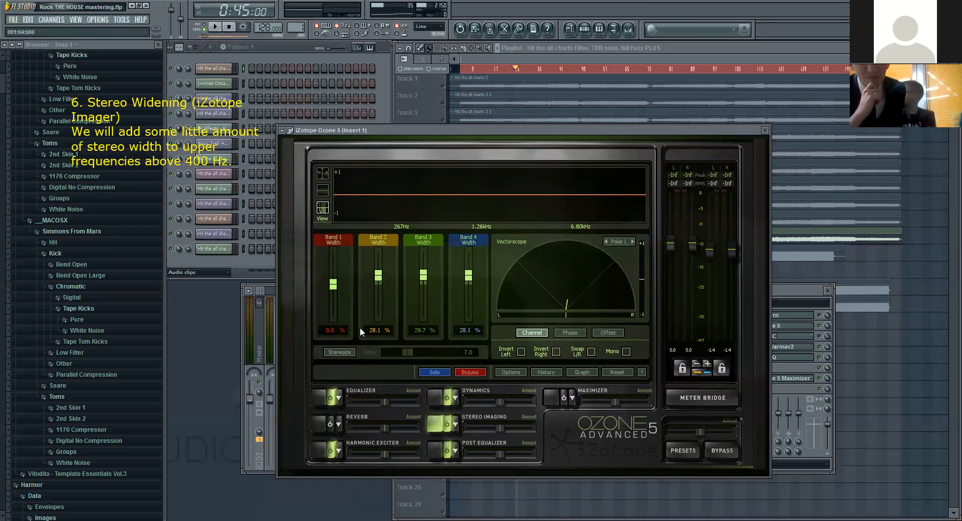
Step: Examine the Stereo Imaging module's crossover band, stereo width and phase correlation meter views
{"action": "left_click", "coordinate": [321, 191]}
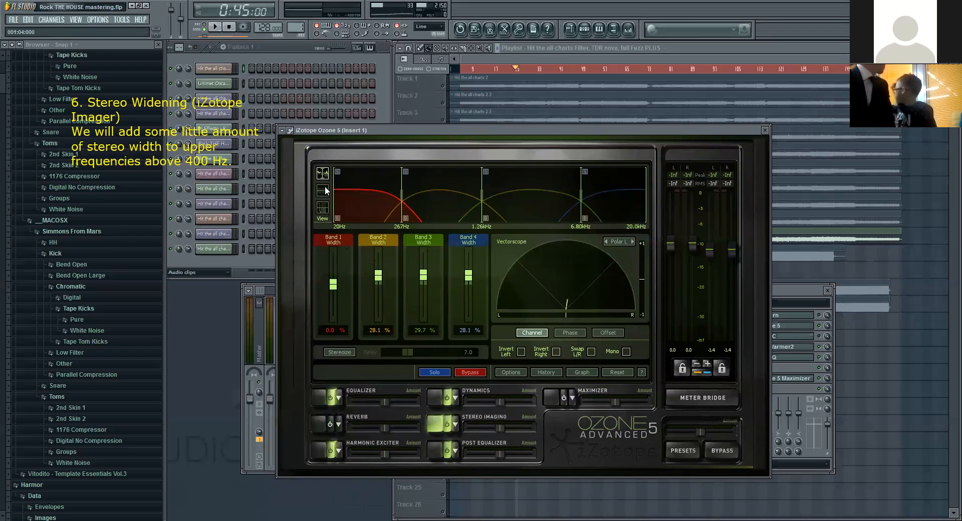
{"action": "left_click", "coordinate": [322, 208]}
{"action": "left_click", "coordinate": [324, 190]}
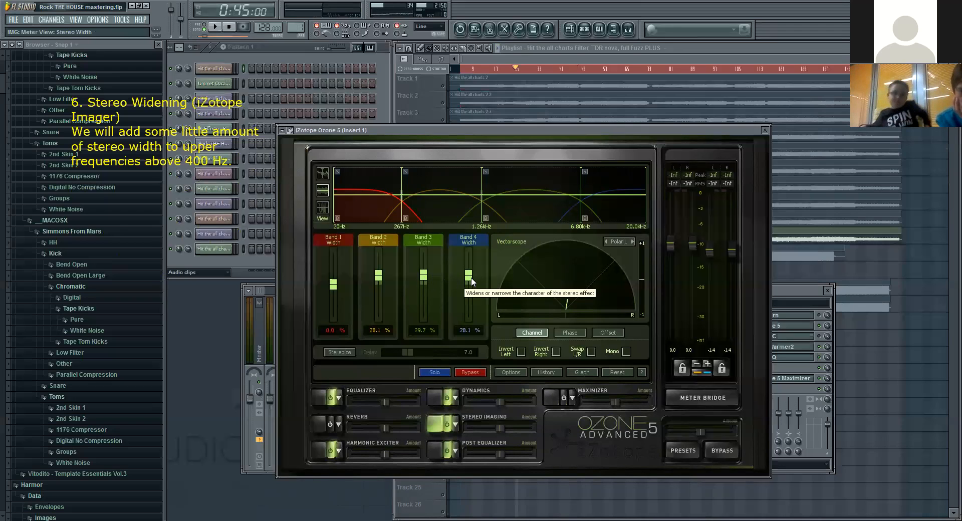
{"action": "left_click", "coordinate": [322, 174]}
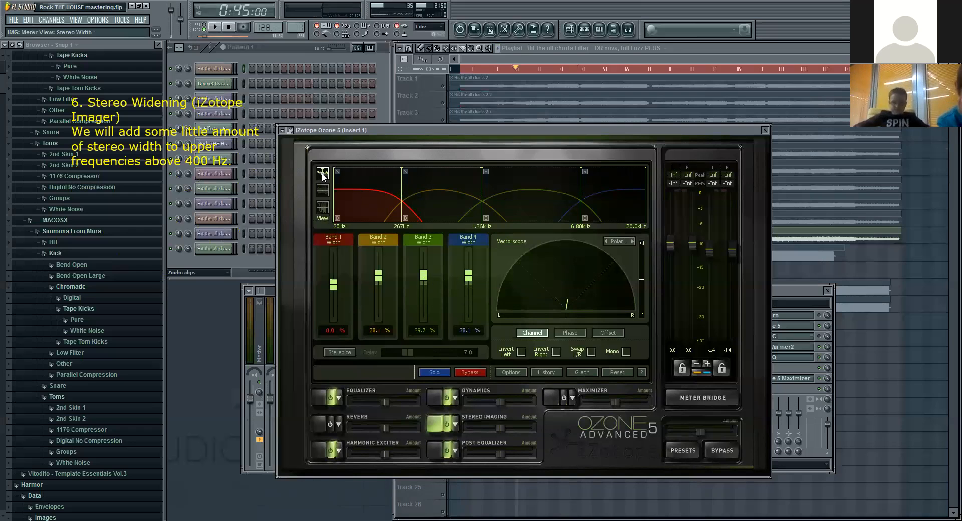
{"action": "left_click", "coordinate": [324, 213]}
Step: Audition the song through Stereo Imaging, jumping to about bar 50 and back to about bar 34 with Ozone in front
{"action": "left_click", "coordinate": [215, 26]}
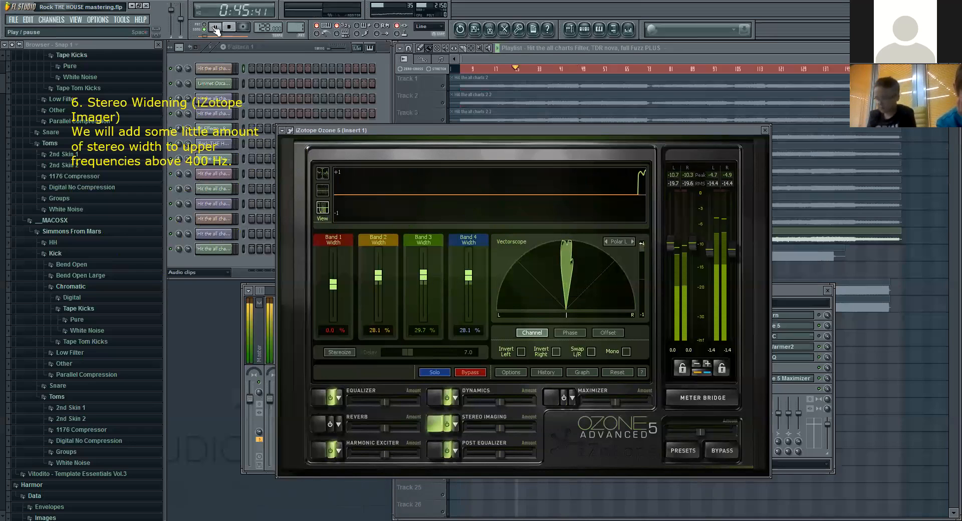
{"action": "left_click", "coordinate": [585, 68]}
{"action": "left_click", "coordinate": [386, 131]}
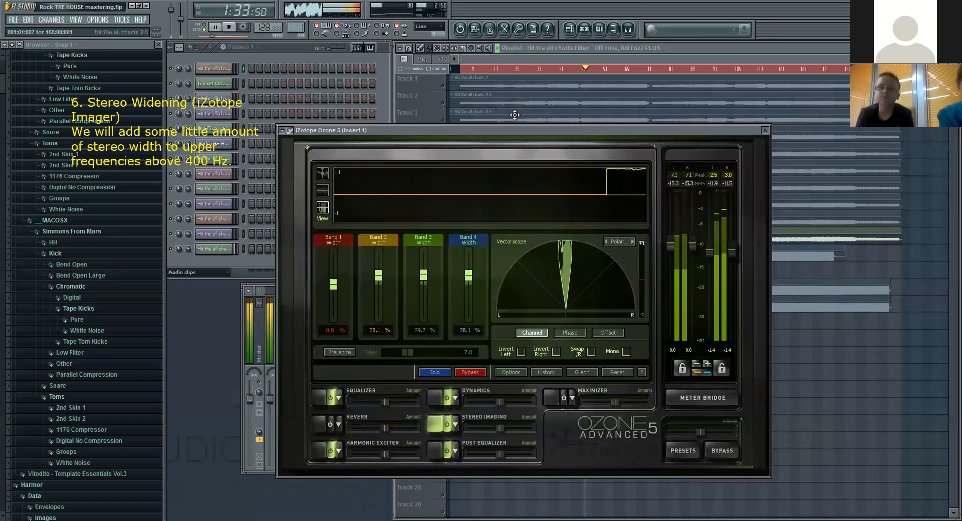
{"action": "left_click", "coordinate": [541, 69]}
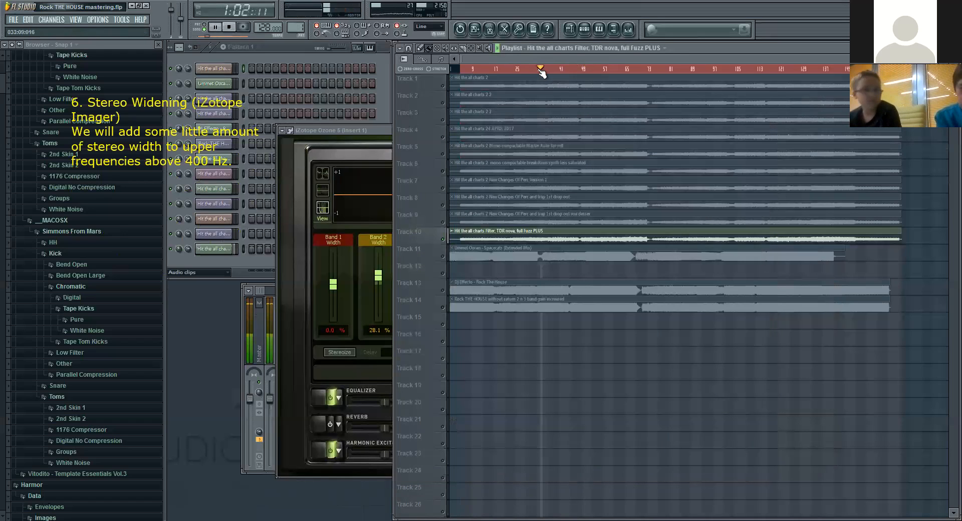
{"action": "left_click", "coordinate": [372, 132]}
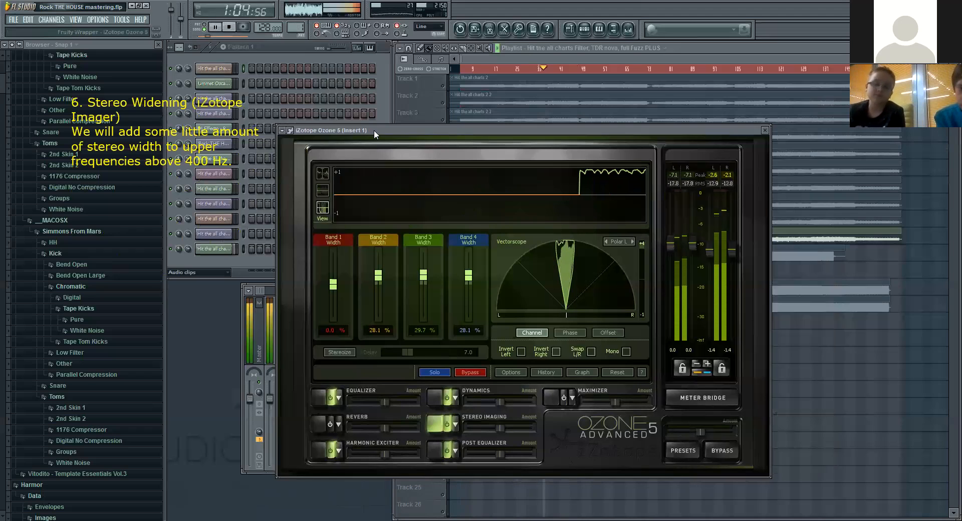
Step: Bypass Ozone's Stereo Imaging, Dynamics, Harmonic Exciter and Equalizer modules, and restart playback to hear the song without them
{"action": "left_click", "coordinate": [448, 426]}
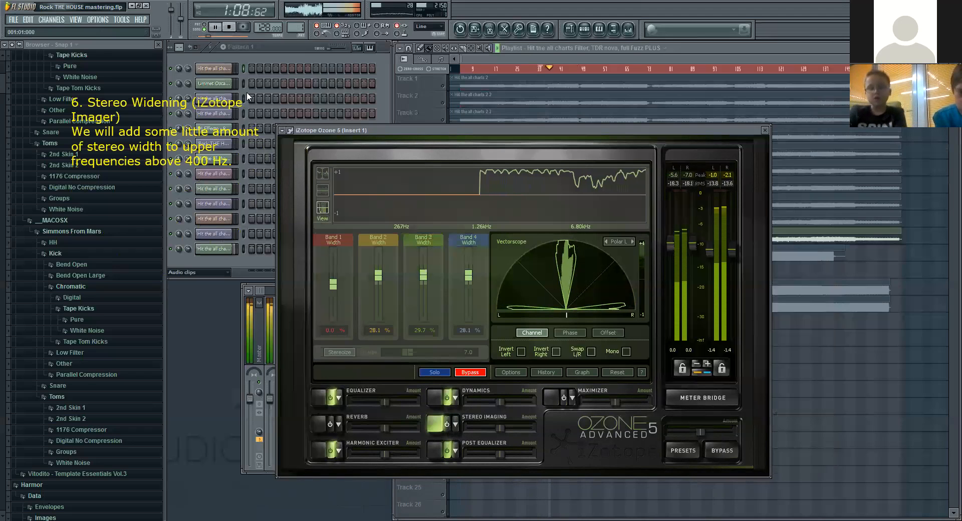
{"action": "left_click", "coordinate": [228, 28]}
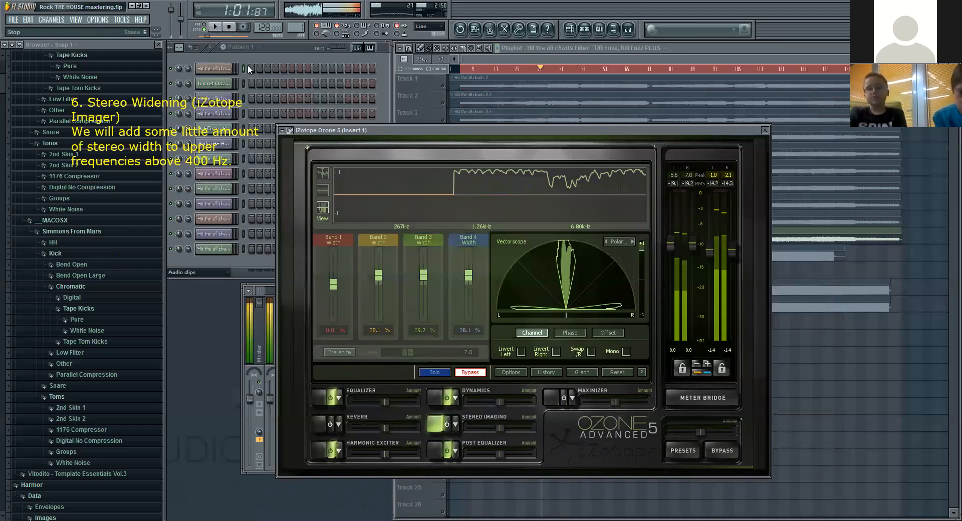
{"action": "left_click", "coordinate": [448, 402]}
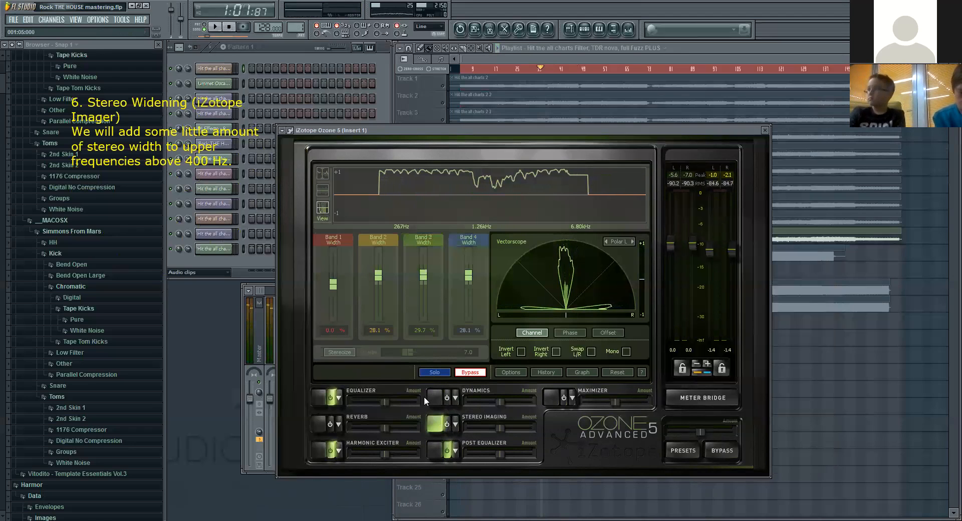
{"action": "left_click", "coordinate": [331, 451]}
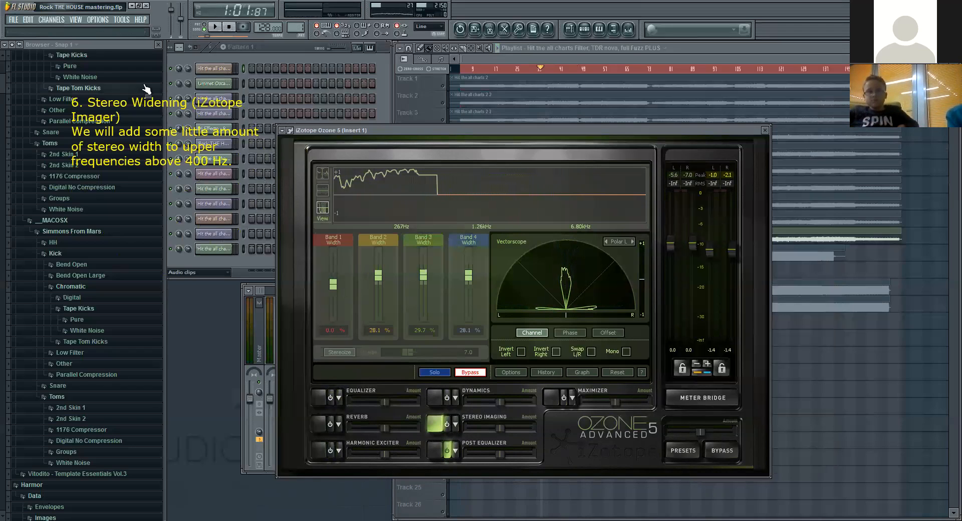
{"action": "left_click", "coordinate": [216, 28]}
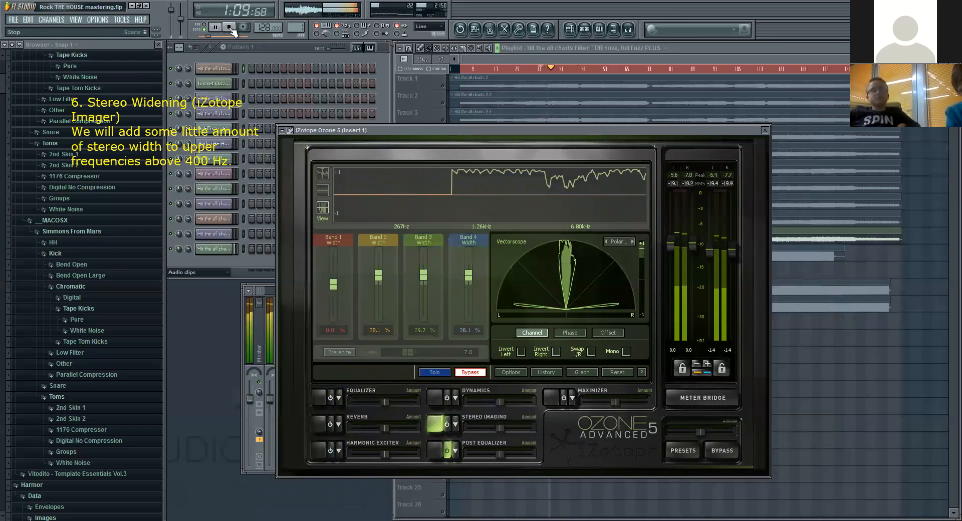
Step: Stop playback, re-enable Ozone's Equalizer, Harmonic Exciter and Dynamics modules, and briefly play the song through them
{"action": "left_click", "coordinate": [230, 27]}
{"action": "left_click", "coordinate": [330, 397]}
{"action": "left_click", "coordinate": [330, 450]}
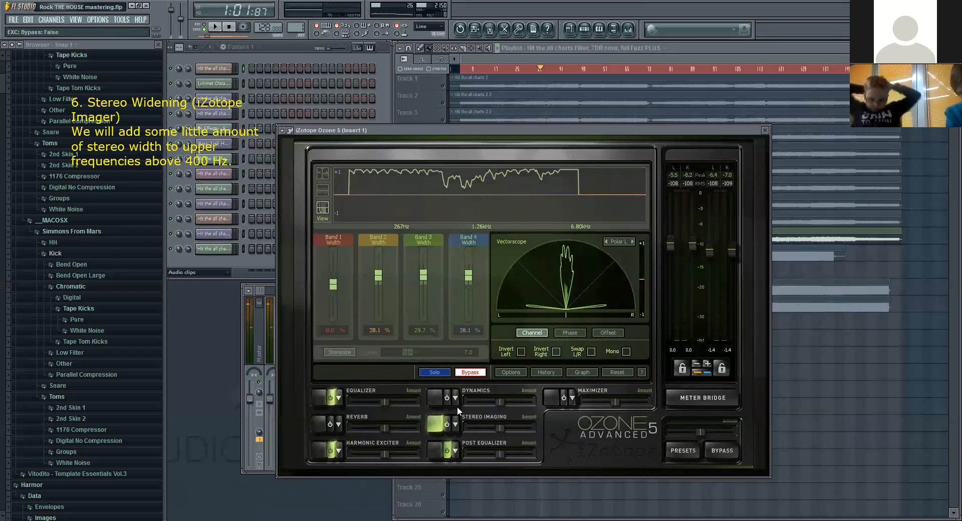
{"action": "left_click", "coordinate": [446, 398]}
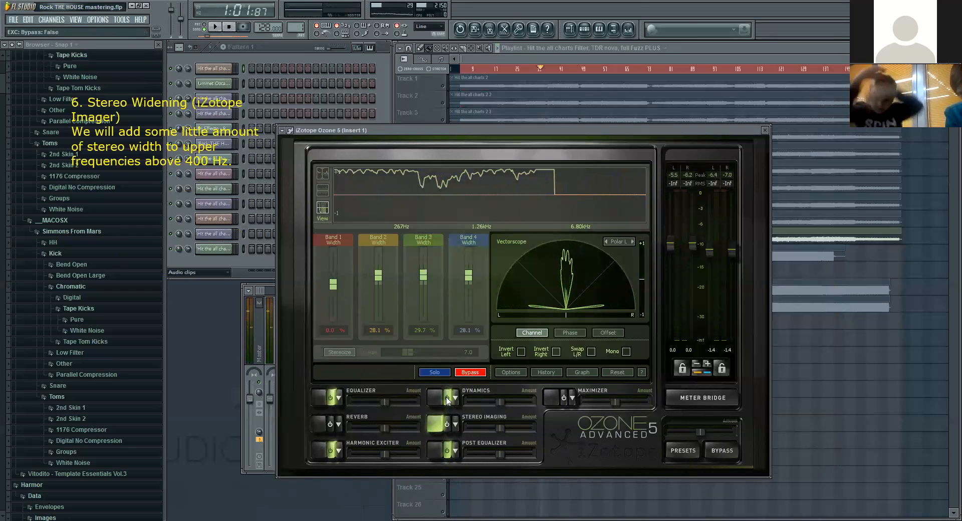
{"action": "left_click", "coordinate": [216, 27]}
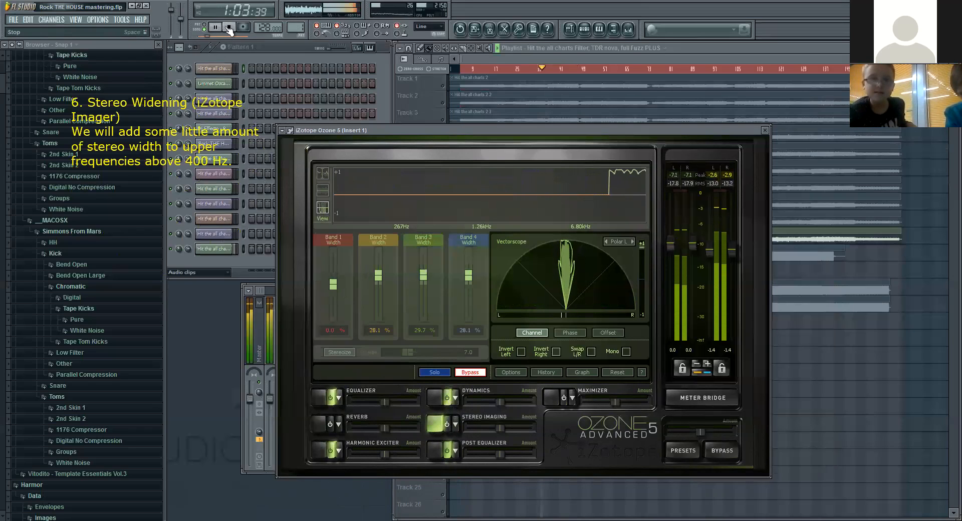
{"action": "left_click", "coordinate": [229, 28]}
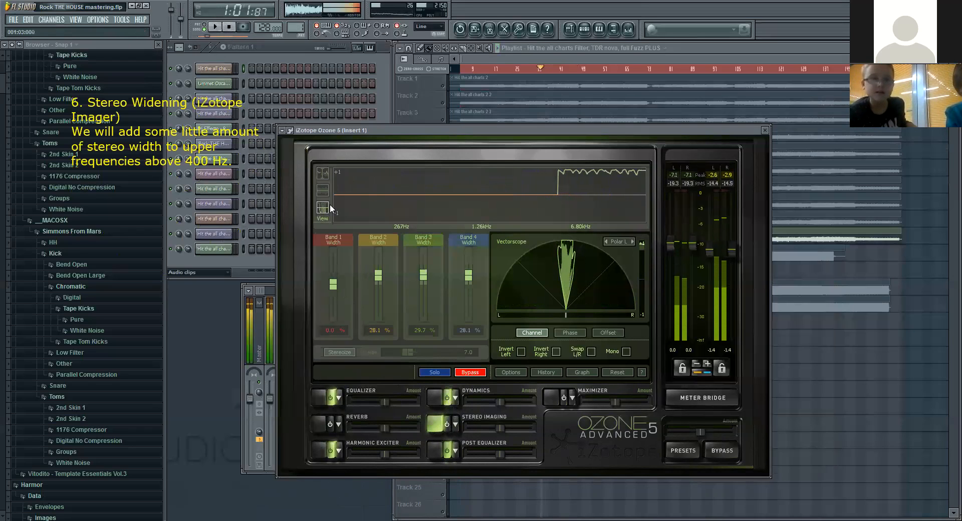
Step: Show Ozone's Post Equalizer module, close Ozone, and open iZotope Ozone 5 Maximizer from mixer Insert 1
{"action": "left_click", "coordinate": [435, 450]}
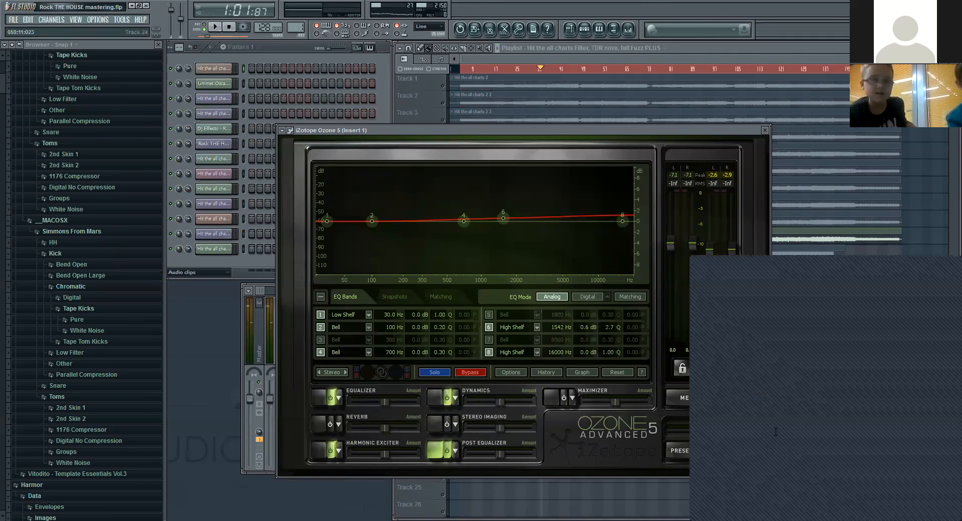
{"action": "left_click", "coordinate": [766, 131]}
{"action": "left_click", "coordinate": [349, 290]}
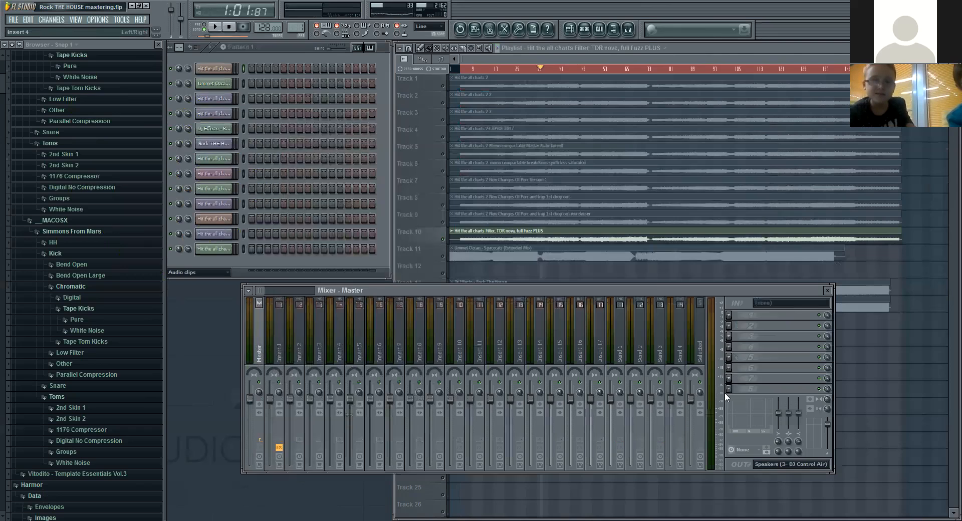
{"action": "left_click", "coordinate": [284, 357]}
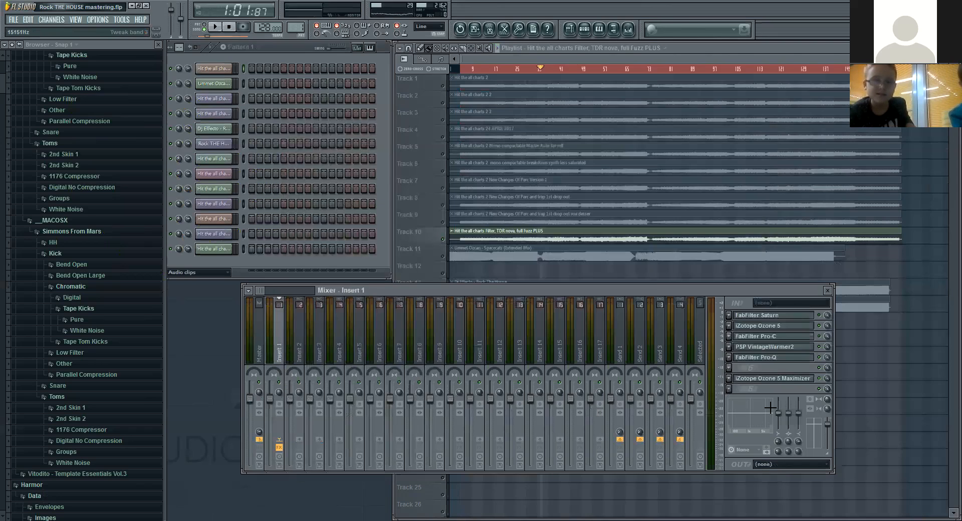
{"action": "left_click", "coordinate": [789, 379]}
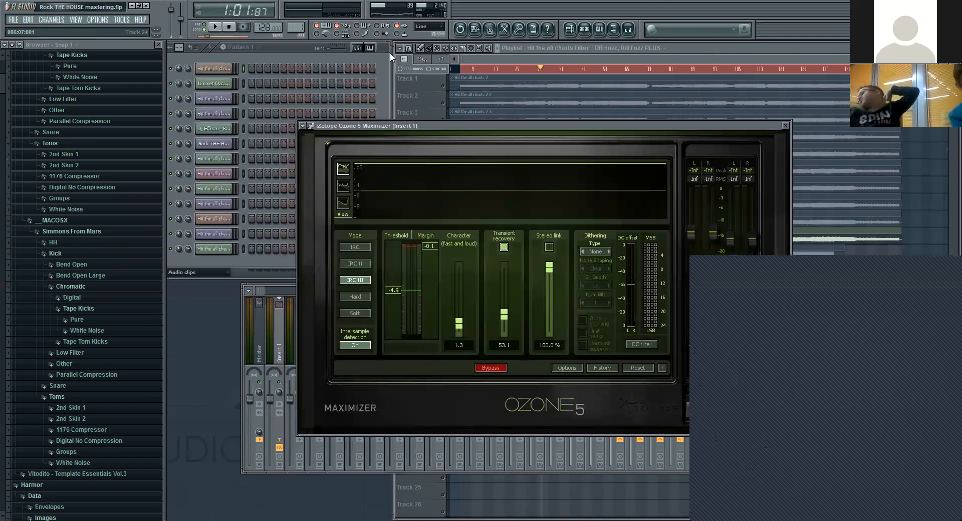
Step: Paste the on-screen note "7. Loudness (iZotope Maximizer)" with its limiter guidance and closing remarks on mixing and mastering
{"action": "left_click", "coordinate": [57, 75]}
{"action": "type", "text": "7. Loudness (iZotope Maximizer) It Is used to achieve perceived loudness. In our case -6.0 Integrated LUFS. We will set maximizer to IPC-3 mode. Limiter ceiling to -0.01 db. Now we will puss the limiter. Then set release character to fast and loud.   There are several ways to do mixing and mastering. So there are no fixed rules to do mixing and mastering. This tutorial is good for getting ideas that how mixing and mastering works. I approach differently to every track but most of the things remains same."}
{"action": "left_click", "coordinate": [334, 50]}
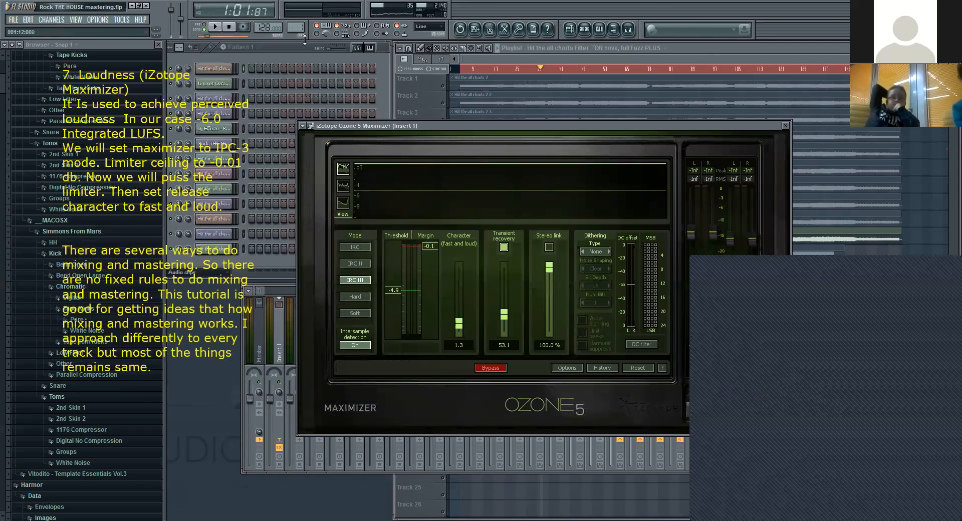
Step: Move the Maximizer window fully into view, start playback, and compare the song with the Maximizer bypassed and active
{"action": "left_click_drag", "start_coordinate": [499, 127], "coordinate": [440, 118]}
{"action": "key", "text": "space"}
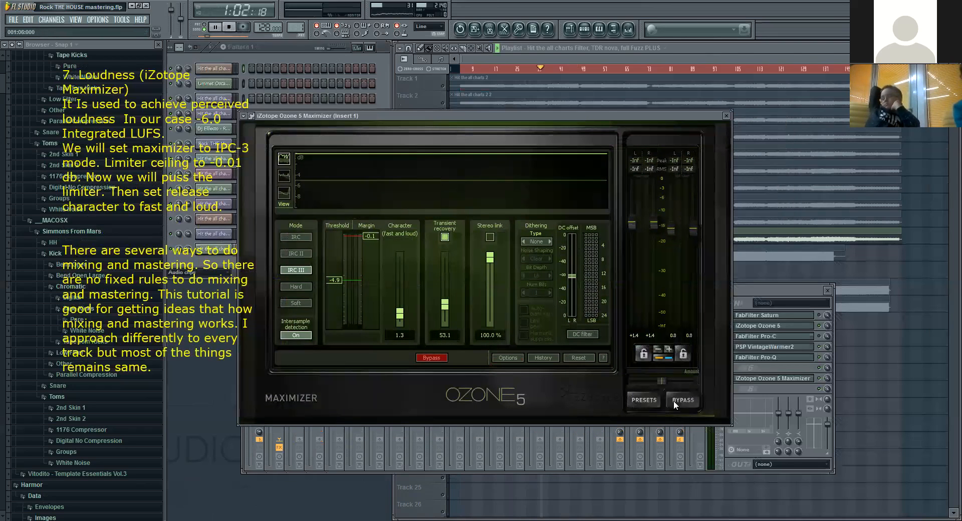
{"action": "left_click", "coordinate": [695, 401]}
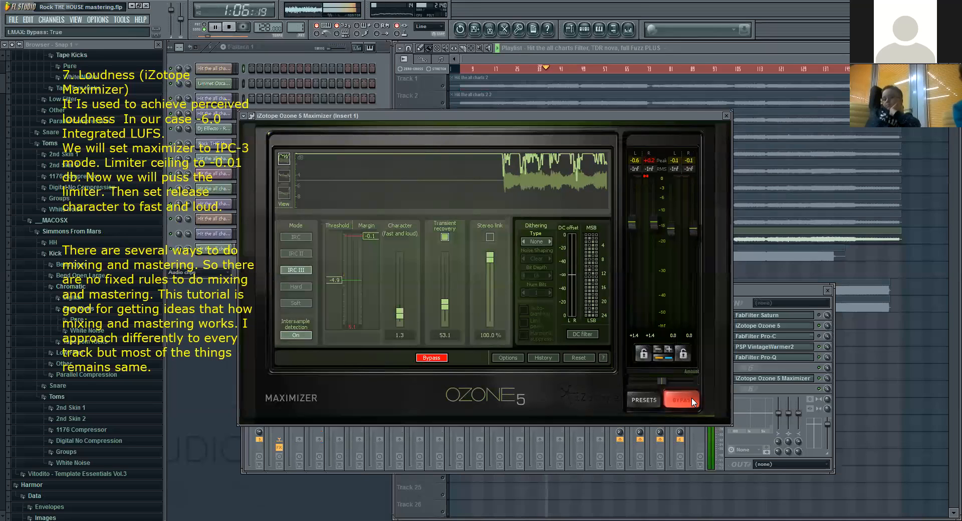
{"action": "left_click", "coordinate": [692, 399]}
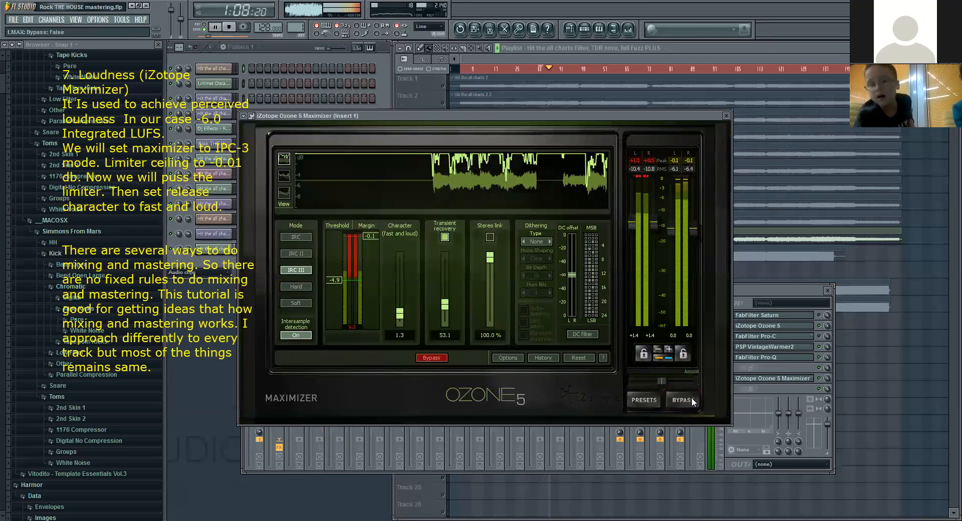
{"action": "left_click", "coordinate": [691, 400]}
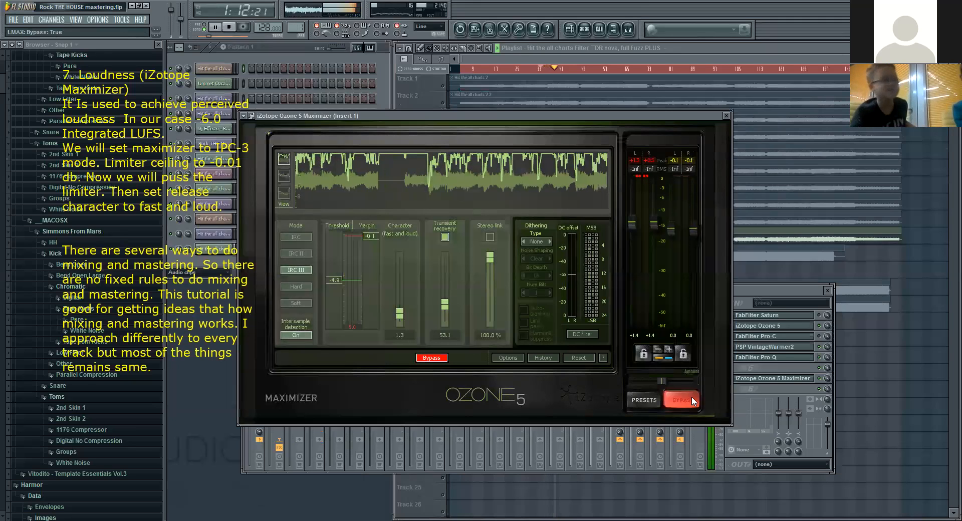
Step: Bring the mixer forward to check its levels, return the Maximizer to the front, and move it clear of the master meter
{"action": "left_click", "coordinate": [742, 290]}
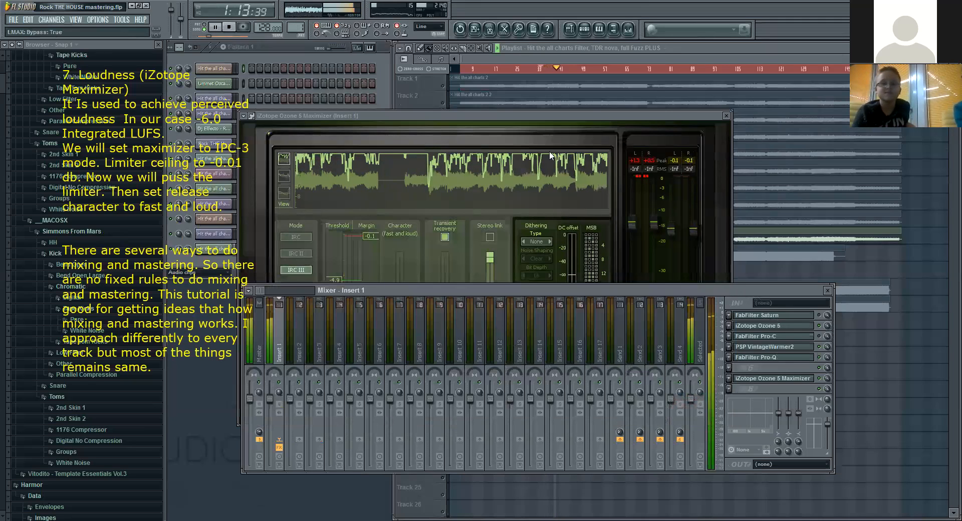
{"action": "left_click", "coordinate": [538, 116]}
{"action": "left_click_drag", "start_coordinate": [588, 117], "coordinate": [518, 117]}
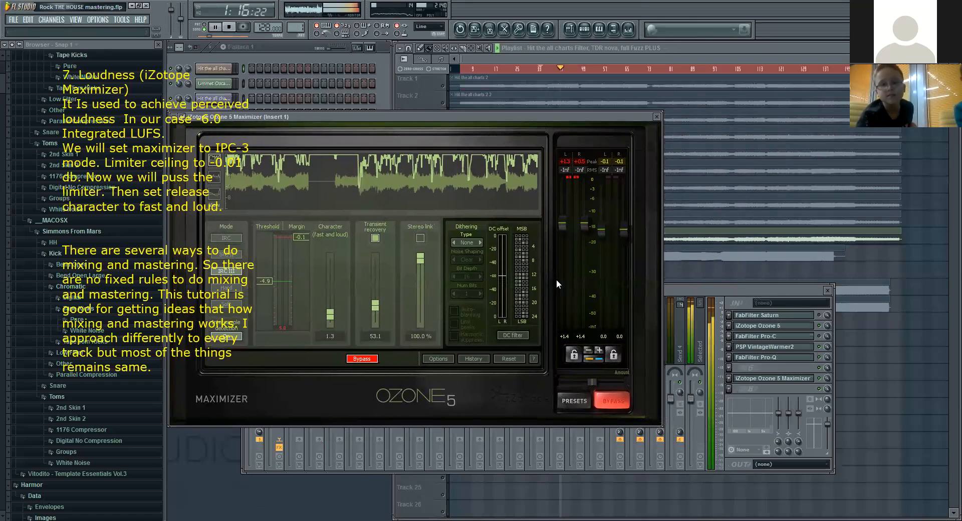
Step: Compare the Maximizer's processed and bypassed loudness again, leave it active, and stop playback
{"action": "left_click", "coordinate": [615, 405]}
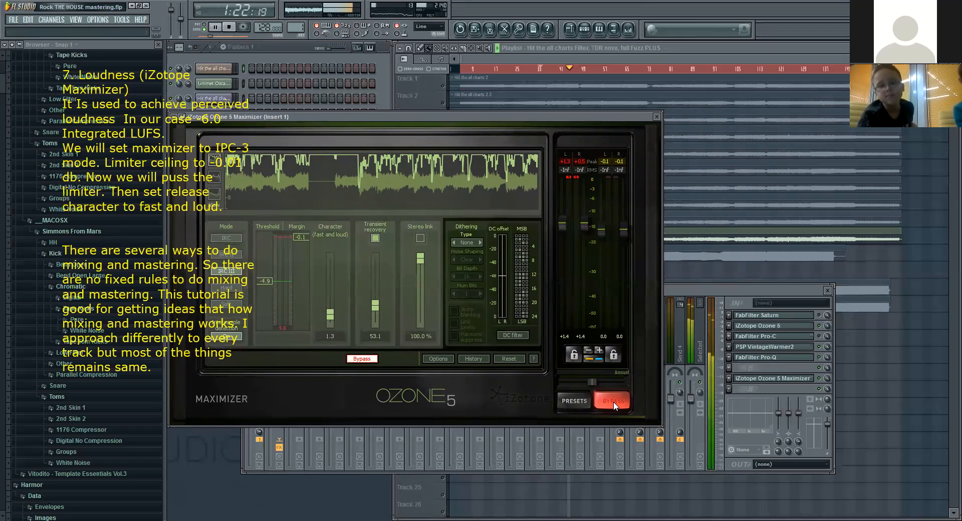
{"action": "left_click", "coordinate": [613, 401]}
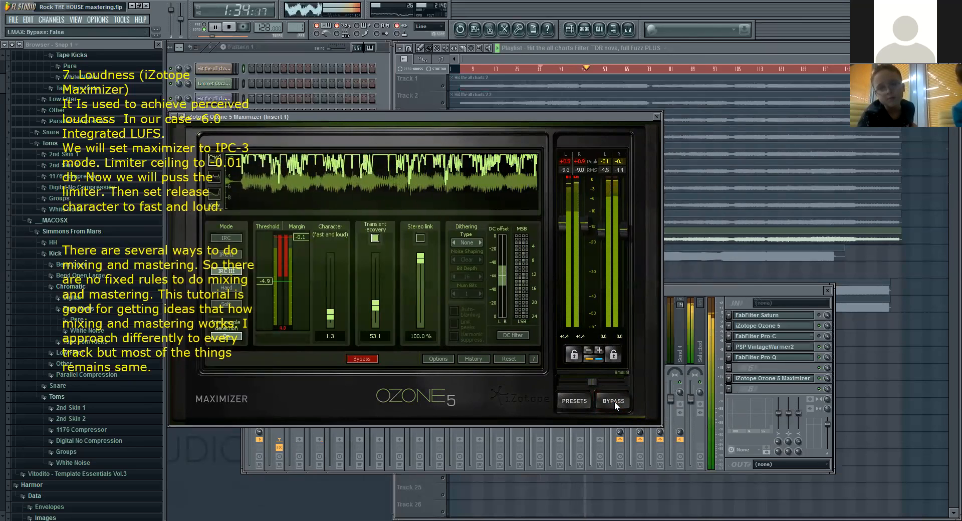
{"action": "left_click", "coordinate": [614, 402]}
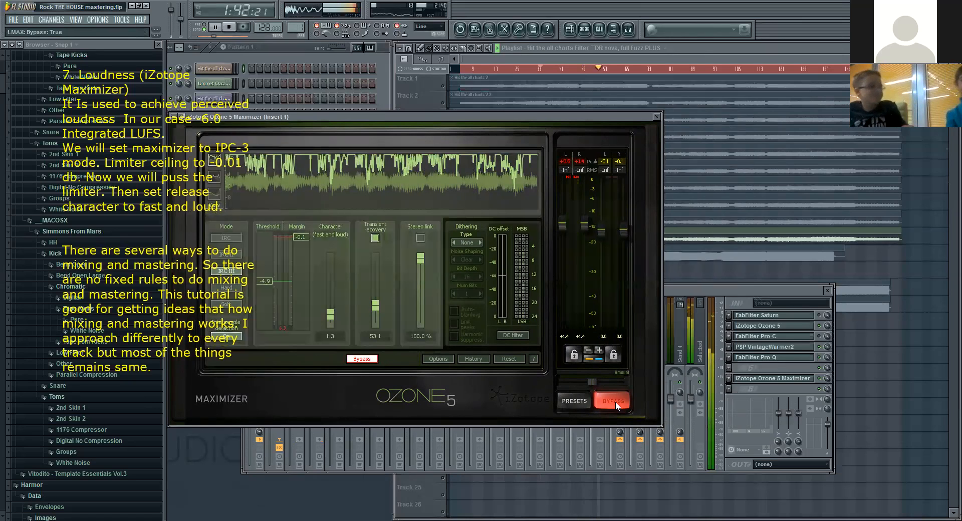
{"action": "left_click", "coordinate": [615, 401]}
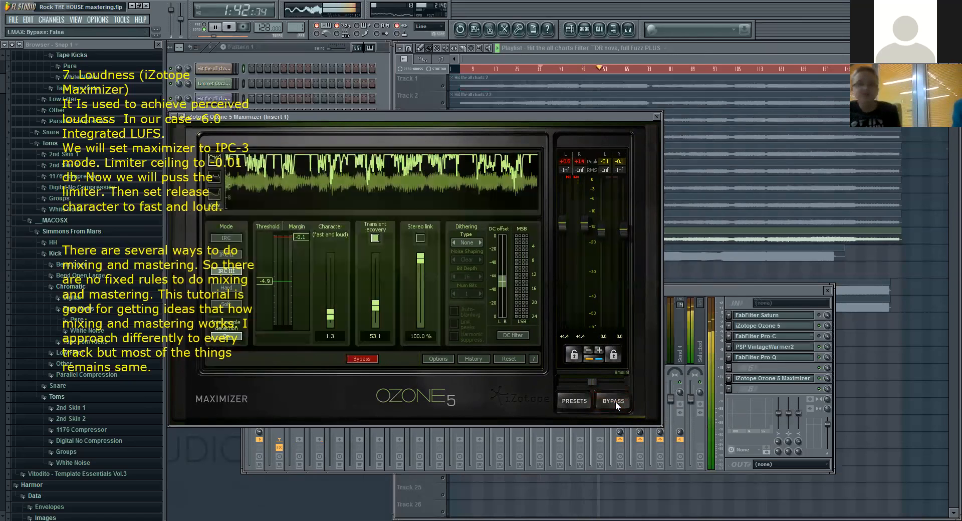
{"action": "left_click", "coordinate": [230, 27]}
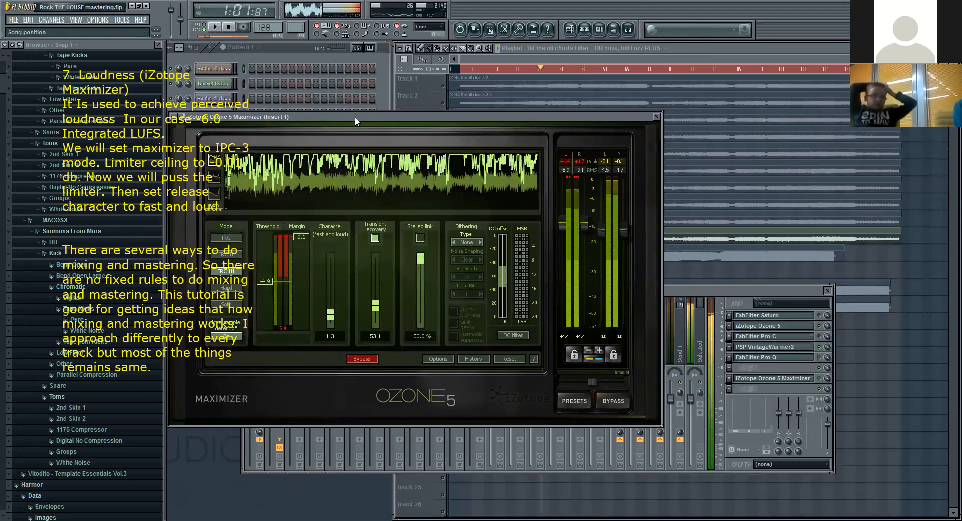
Step: Move the Maximizer clear of the note, point out its intersample detection setting, and close the plugin window
{"action": "left_click_drag", "start_coordinate": [395, 116], "coordinate": [514, 120]}
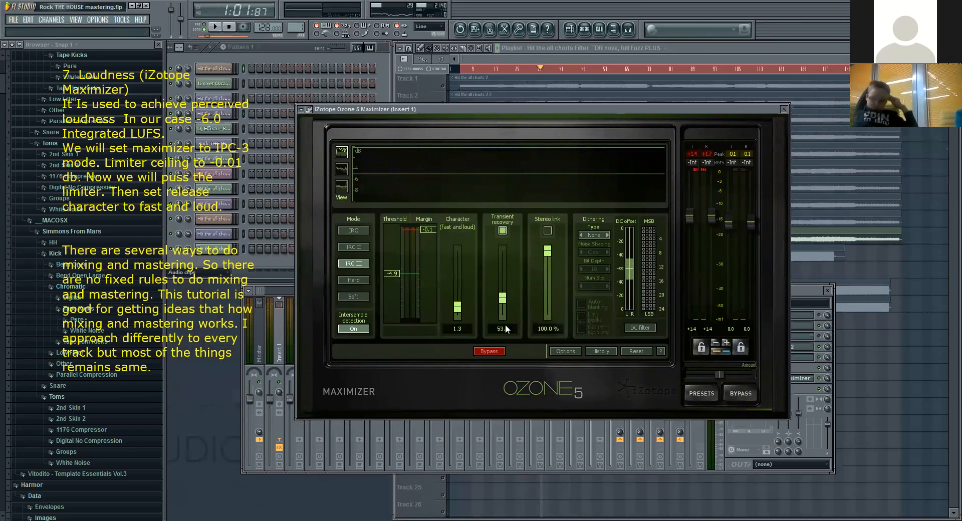
{"action": "left_click", "coordinate": [357, 326]}
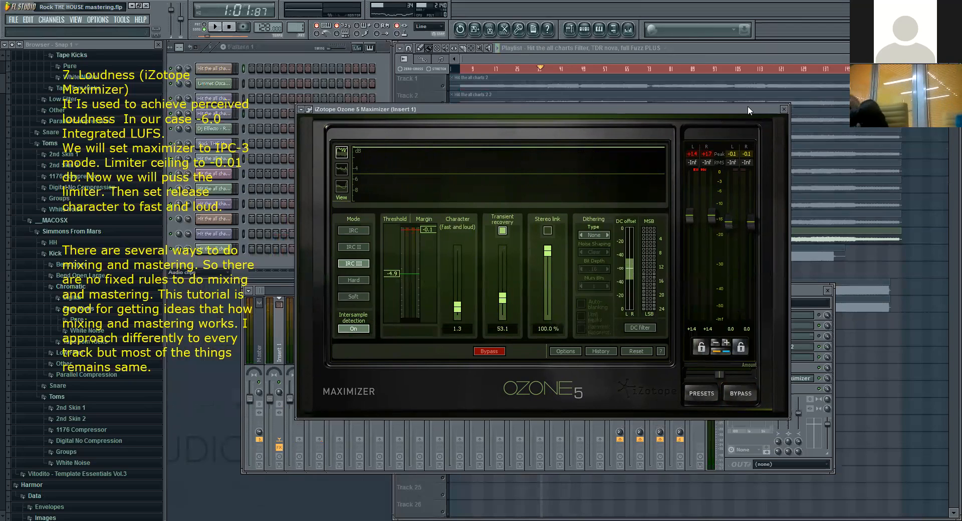
{"action": "left_click", "coordinate": [783, 109]}
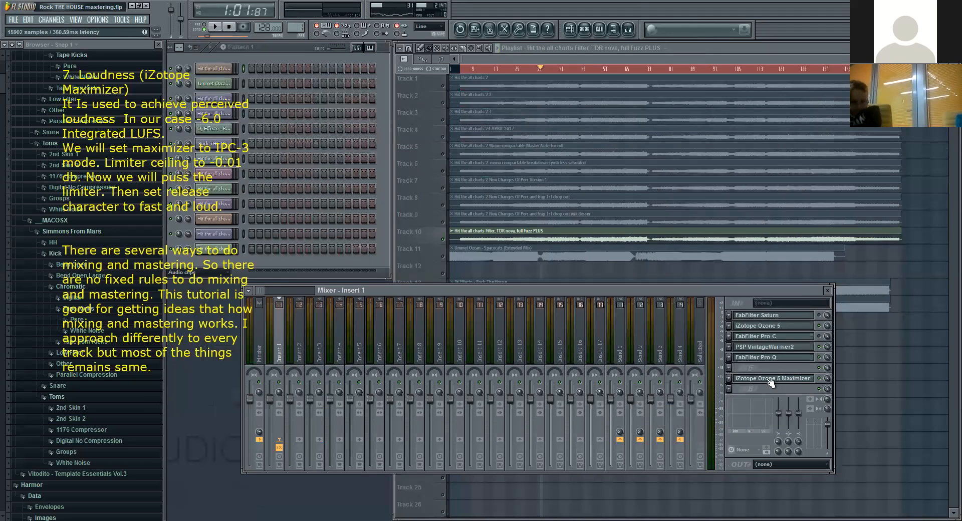
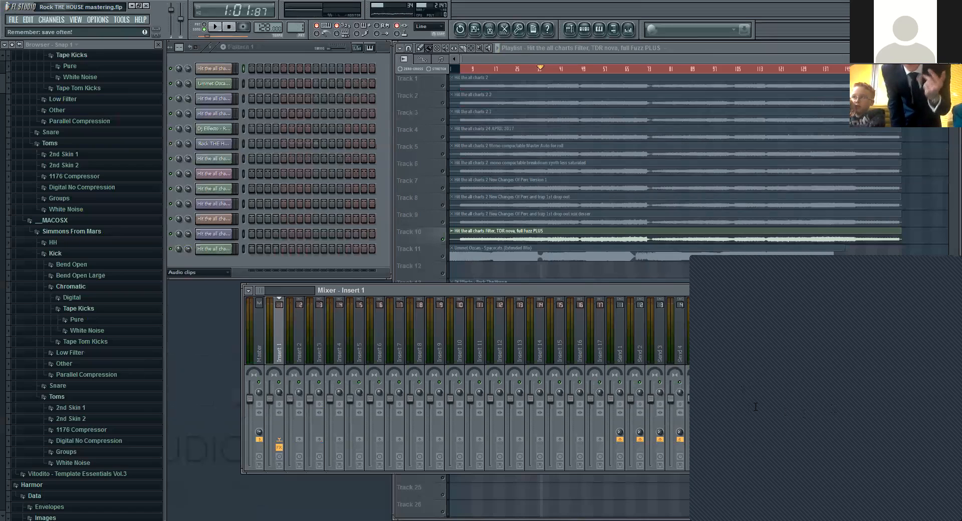
Step: Open Ozone 5 on Insert 1, review its Dynamics and Stereo Imaging modules, and close the plugin window
{"action": "left_click", "coordinate": [253, 339]}
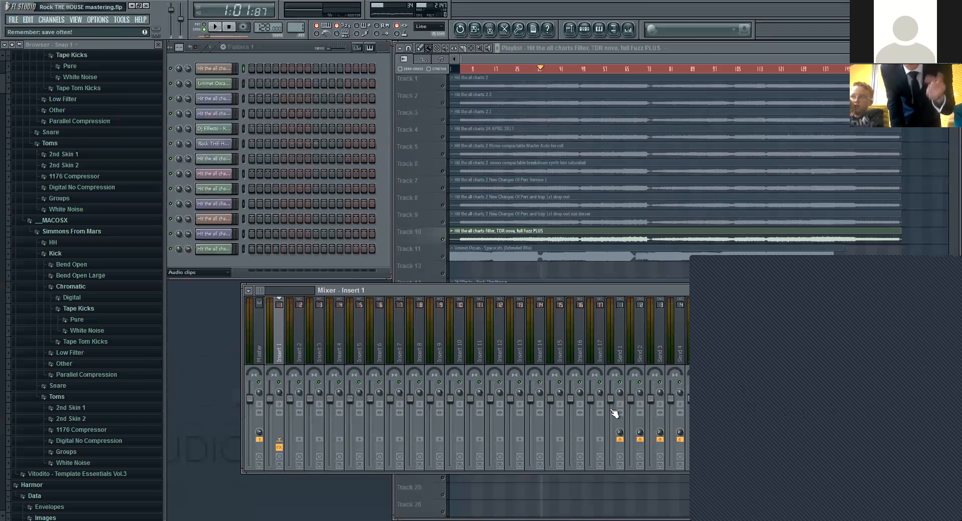
{"action": "left_click", "coordinate": [279, 345]}
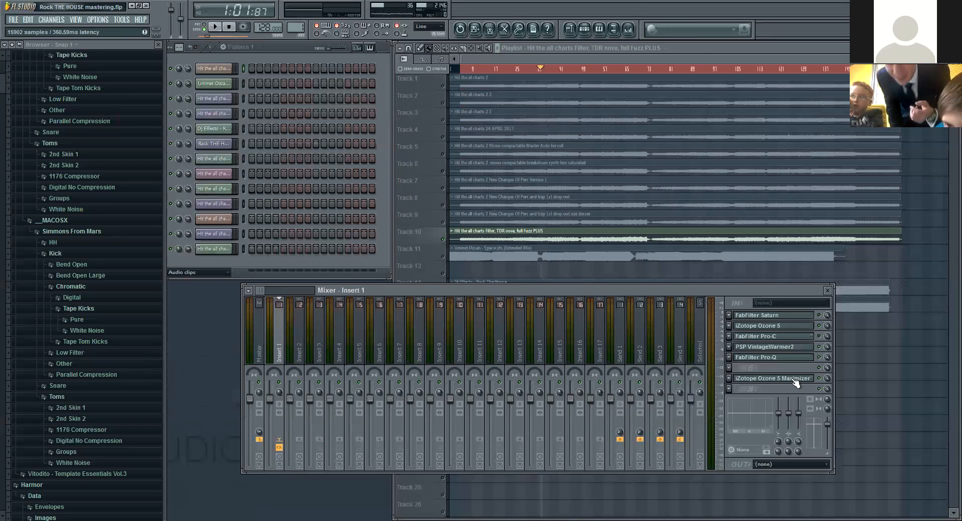
{"action": "left_click", "coordinate": [776, 327]}
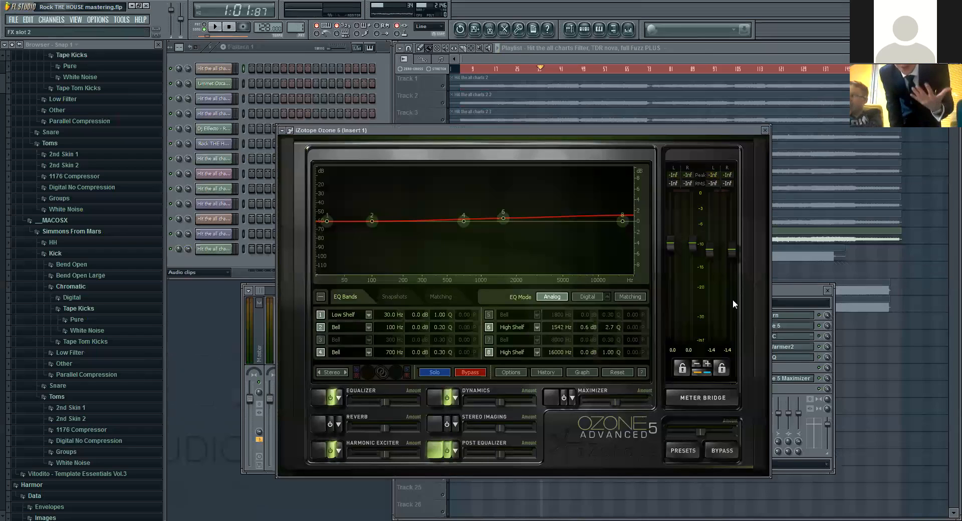
{"action": "left_click", "coordinate": [435, 396]}
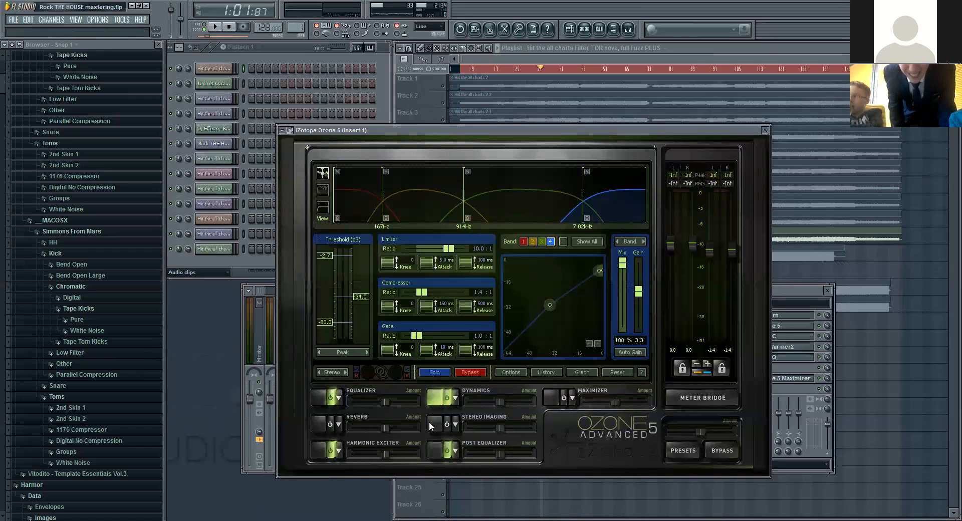
{"action": "left_click", "coordinate": [432, 422]}
{"action": "left_click", "coordinate": [765, 130]}
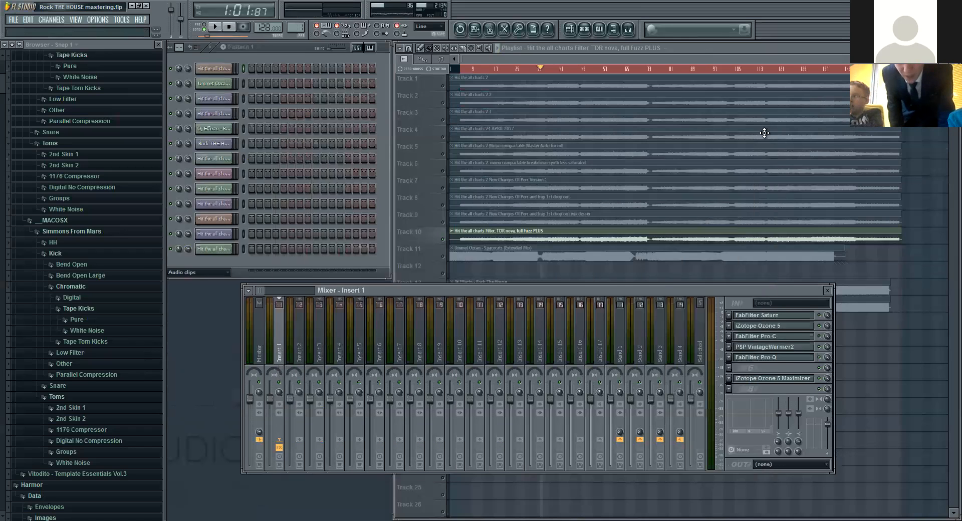
Step: Review the FabFilter Saturn saturation settings on Insert 1, reopening the plugin once more before closing it
{"action": "left_click", "coordinate": [789, 319]}
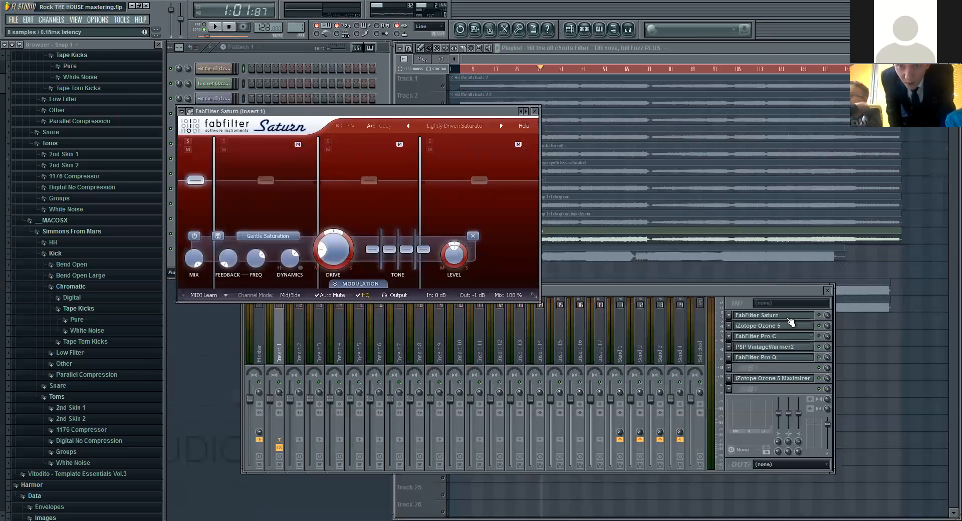
{"action": "left_click", "coordinate": [790, 321]}
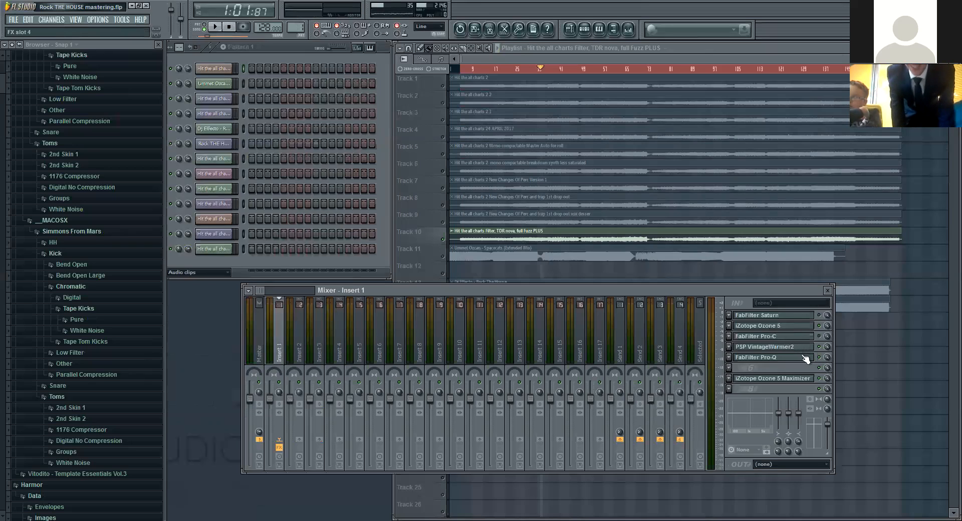
{"action": "left_click", "coordinate": [786, 317]}
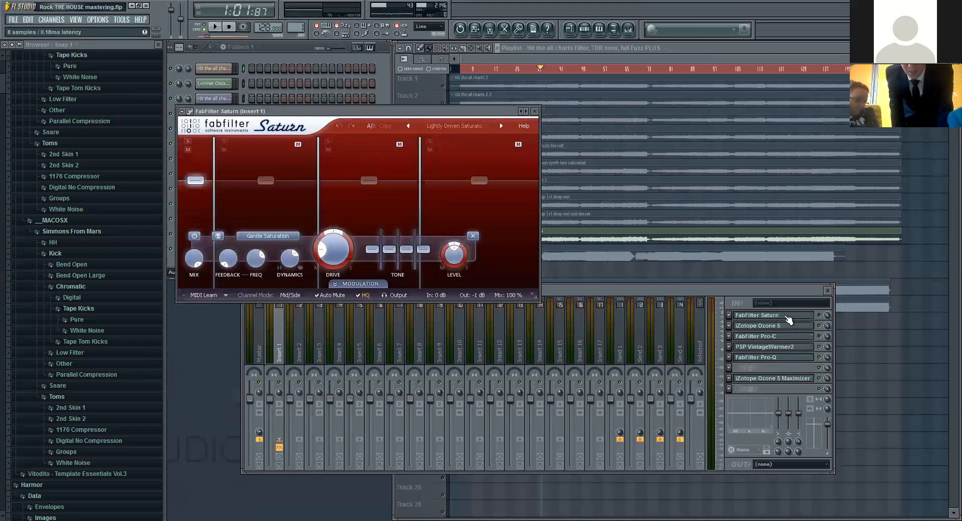
{"action": "left_click", "coordinate": [787, 317]}
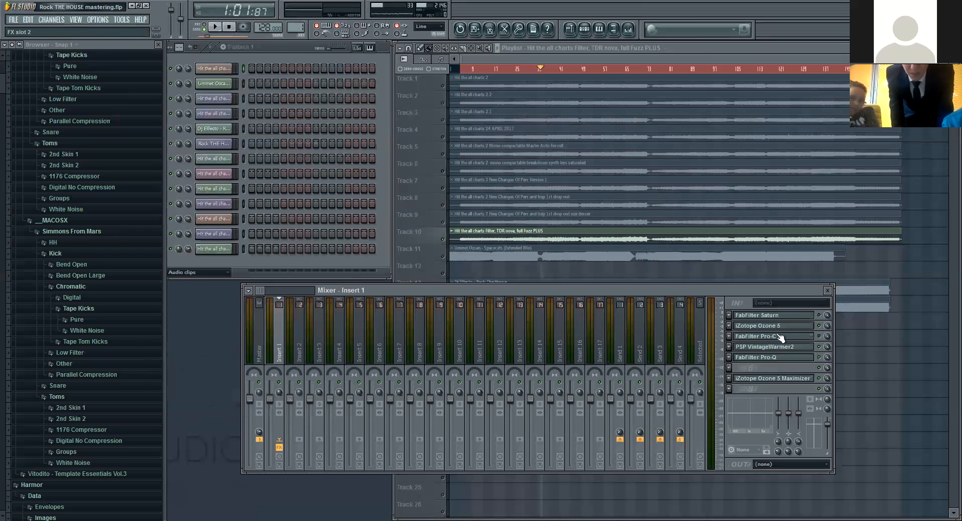
Step: Review the FabFilter Pro-C compressor settings on Insert 1 and close the plugin
{"action": "left_click", "coordinate": [781, 337]}
{"action": "left_click", "coordinate": [782, 336]}
{"action": "left_click", "coordinate": [782, 337]}
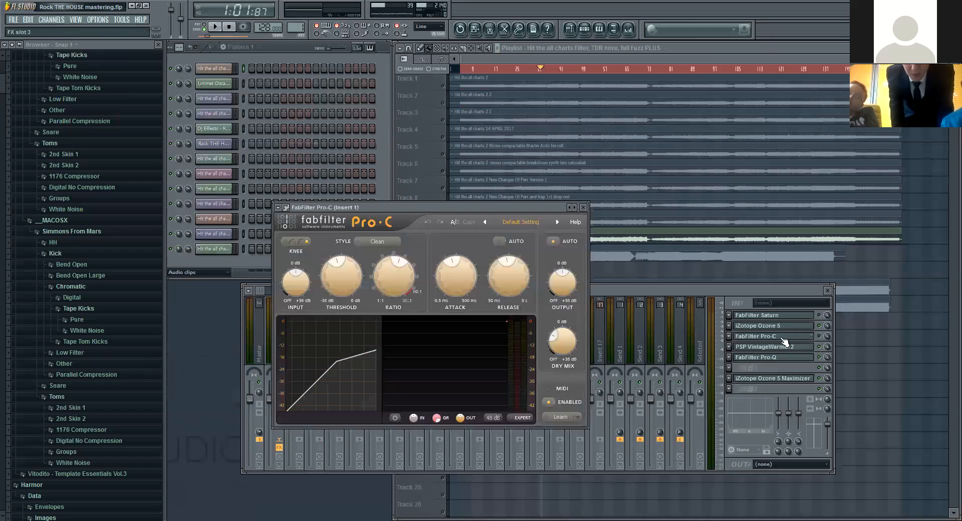
{"action": "left_click", "coordinate": [818, 341]}
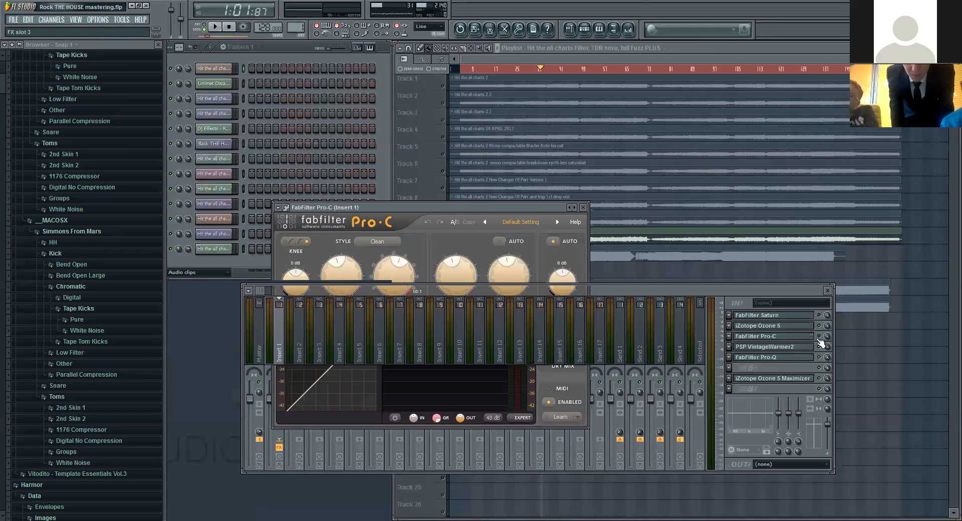
Step: Reopen Ozone 5, review its Equalizer, Harmonic Exciter and Post Equalizer high-shelf bands, and close the plugin
{"action": "left_click", "coordinate": [781, 327]}
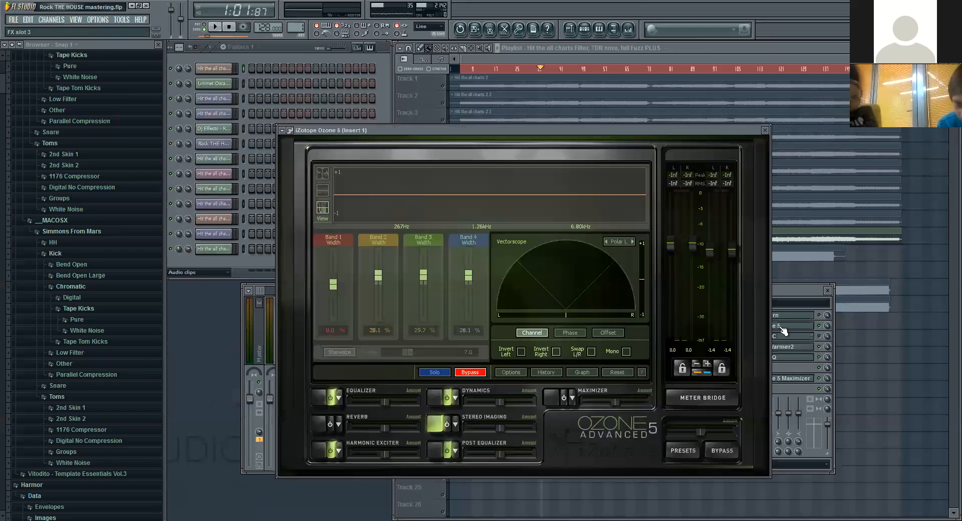
{"action": "left_click", "coordinate": [318, 399]}
{"action": "left_click", "coordinate": [321, 449]}
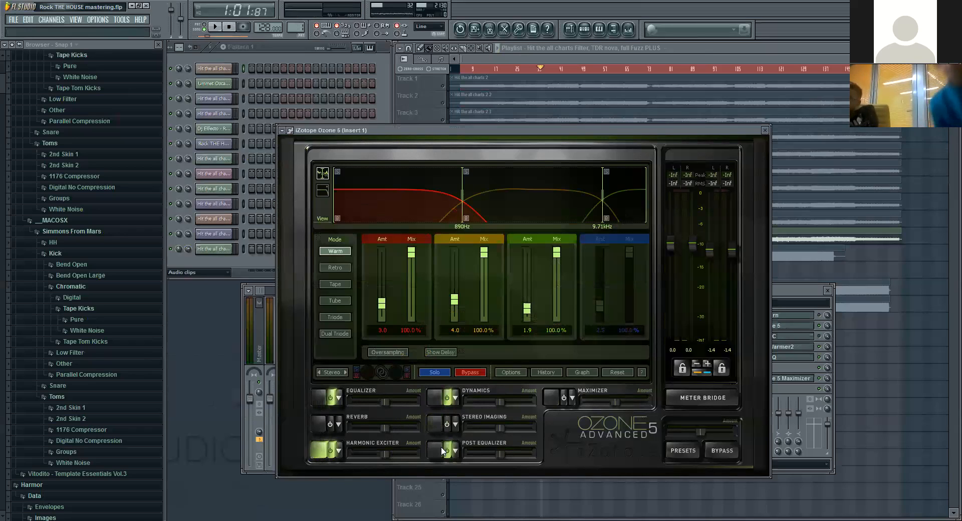
{"action": "left_click", "coordinate": [436, 451]}
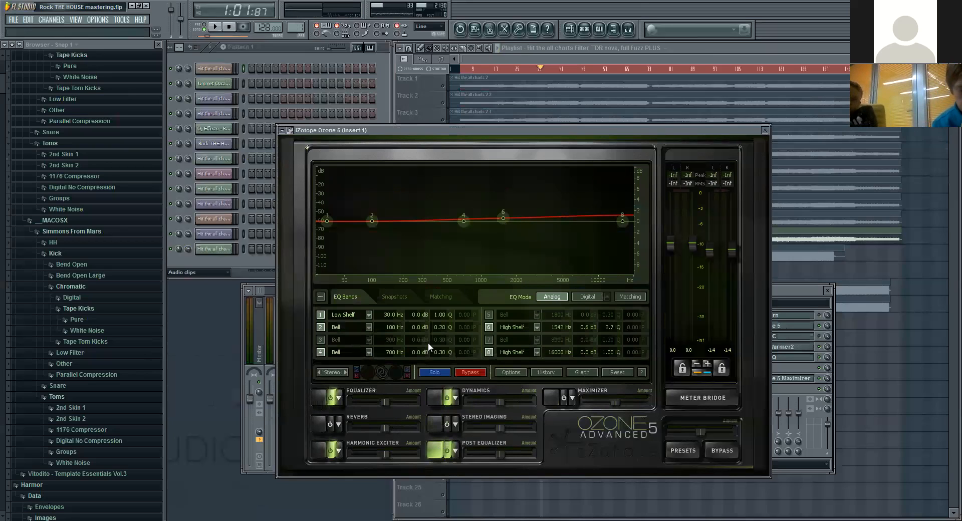
{"action": "left_click", "coordinate": [622, 221]}
{"action": "left_click", "coordinate": [503, 218]}
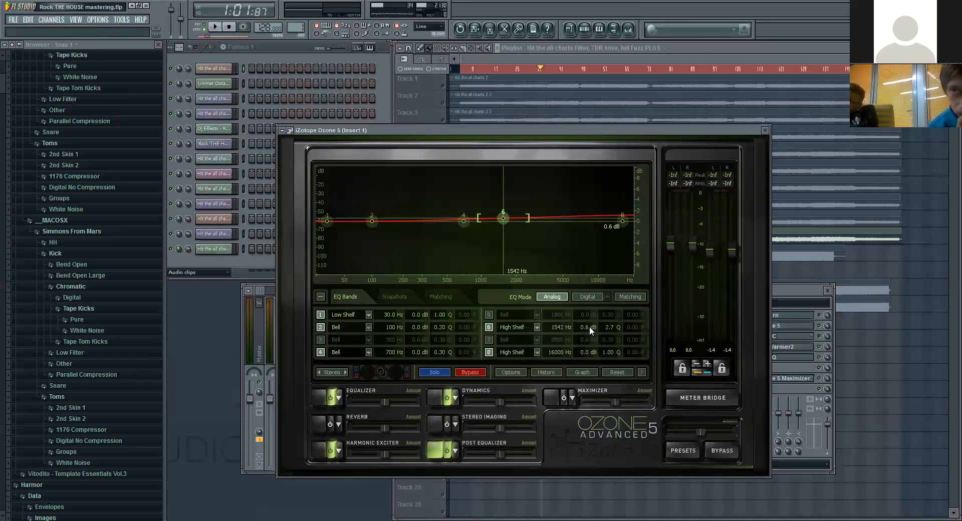
{"action": "left_click", "coordinate": [765, 130]}
Step: Review Pro-Q's notch cuts, PSP VintageWarmer2 and the Ozone 5 Maximizer on Insert 1, closing the last two plugin windows
{"action": "left_click", "coordinate": [771, 359]}
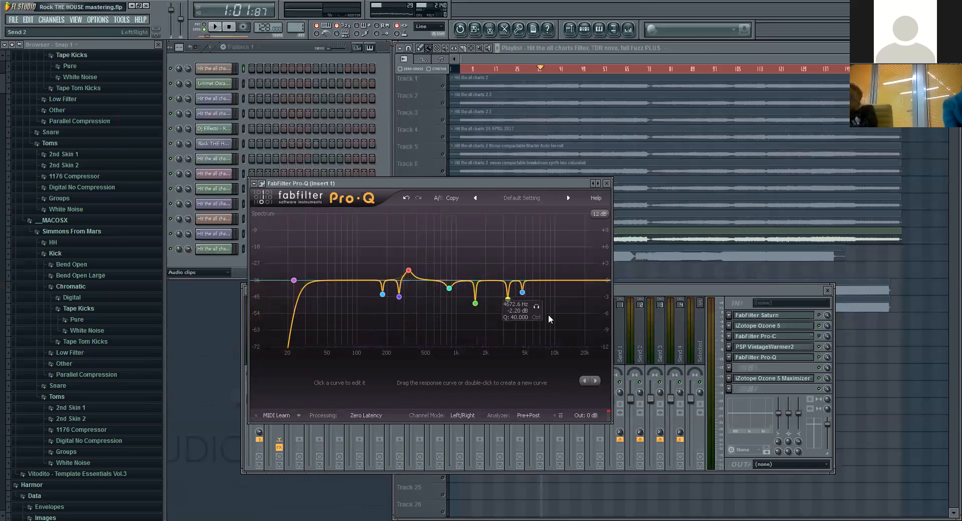
{"action": "left_click", "coordinate": [781, 347]}
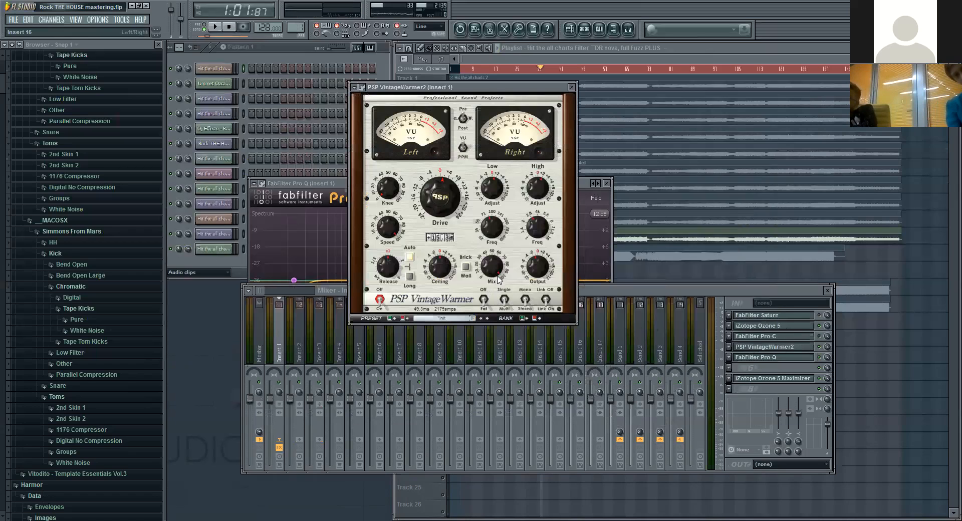
{"action": "left_click", "coordinate": [571, 87]}
{"action": "left_click", "coordinate": [774, 379]}
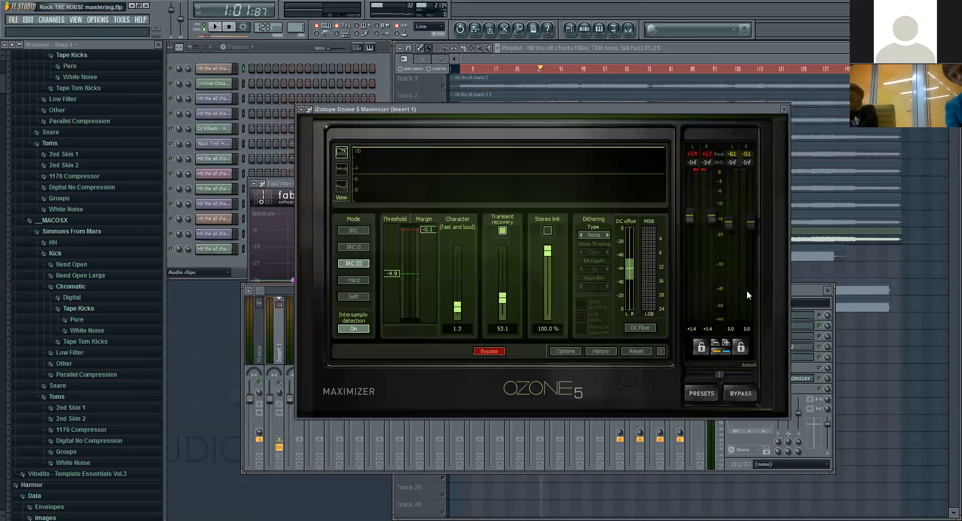
{"action": "left_click", "coordinate": [784, 109]}
Step: Load iZotope Ozone 5 into the last effect slot of Insert 1, open its Meter Bridge, and position both windows
{"action": "left_click", "coordinate": [733, 390]}
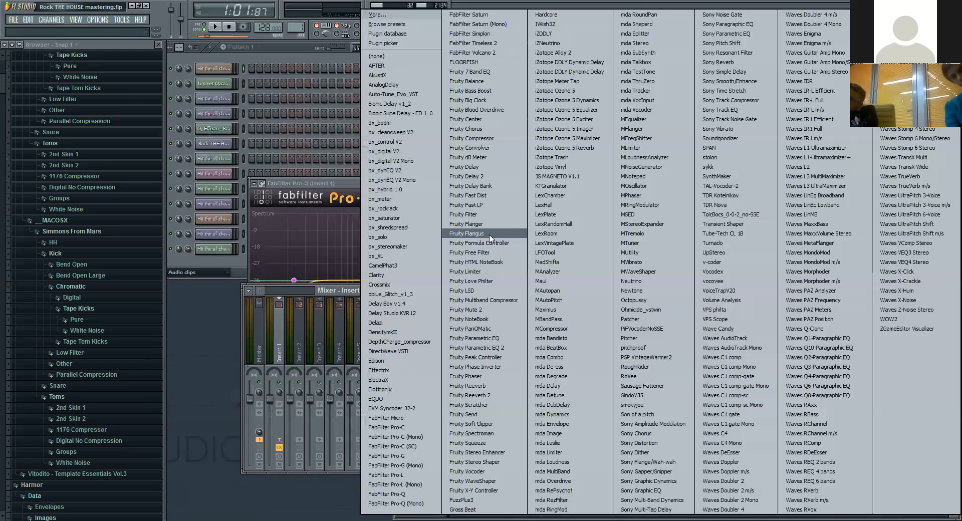
{"action": "left_click", "coordinate": [589, 91]}
{"action": "left_click_drag", "start_coordinate": [612, 279], "coordinate": [469, 90]}
{"action": "left_click", "coordinate": [637, 356]}
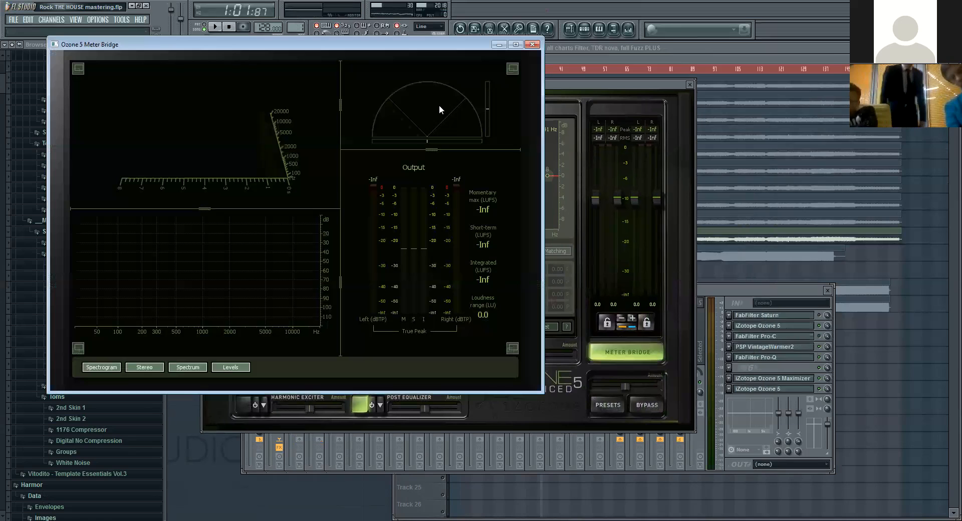
{"action": "left_click_drag", "start_coordinate": [429, 44], "coordinate": [474, 102]}
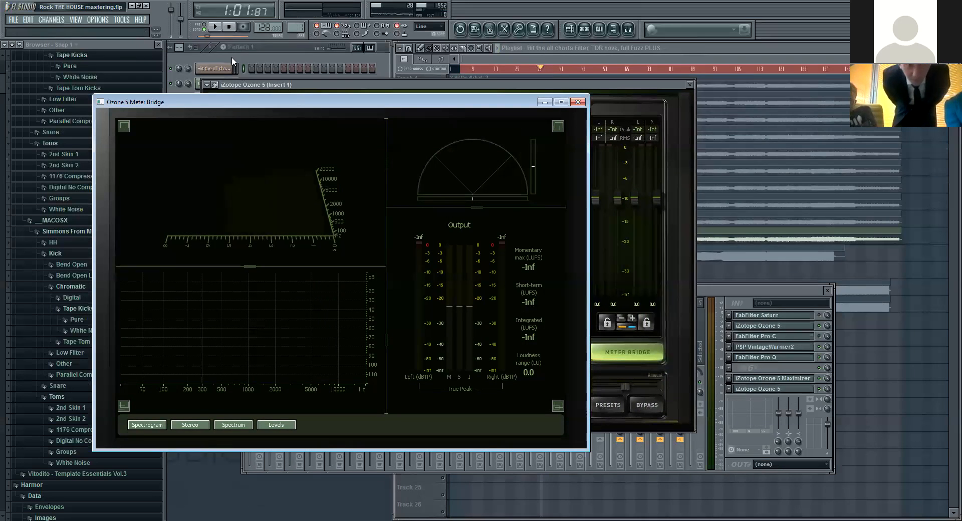
Step: Play the song to examine its loudness and spectrum in the Meter Bridge, stop playback, and reset the peak readings
{"action": "left_click", "coordinate": [215, 29]}
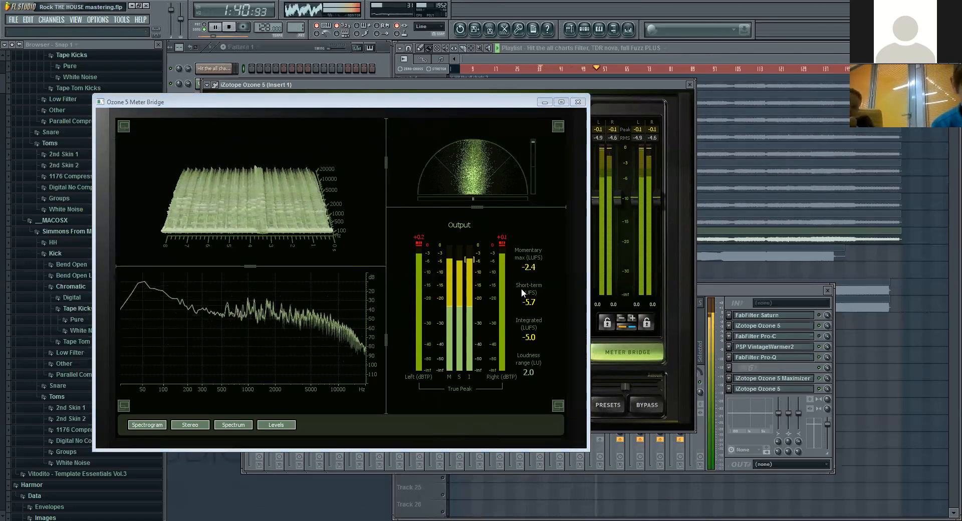
{"action": "left_click", "coordinate": [231, 27]}
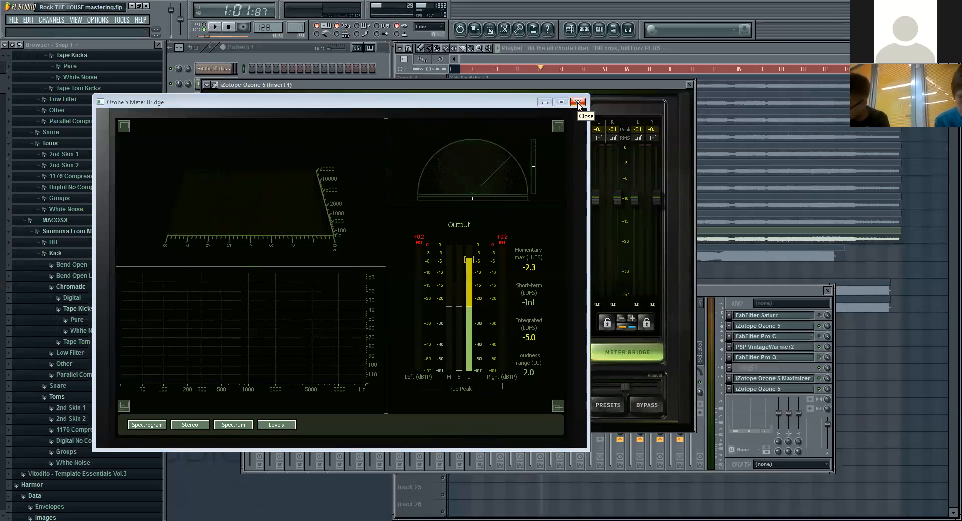
{"action": "left_click", "coordinate": [502, 239]}
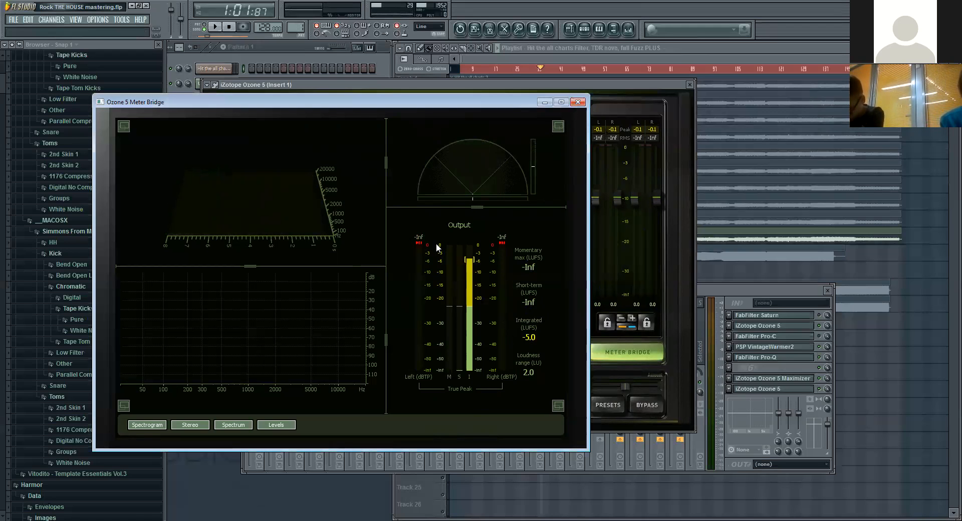
Step: Play a short passage while examining the stereo image on the vectorscope, and stop playback
{"action": "left_click", "coordinate": [217, 28]}
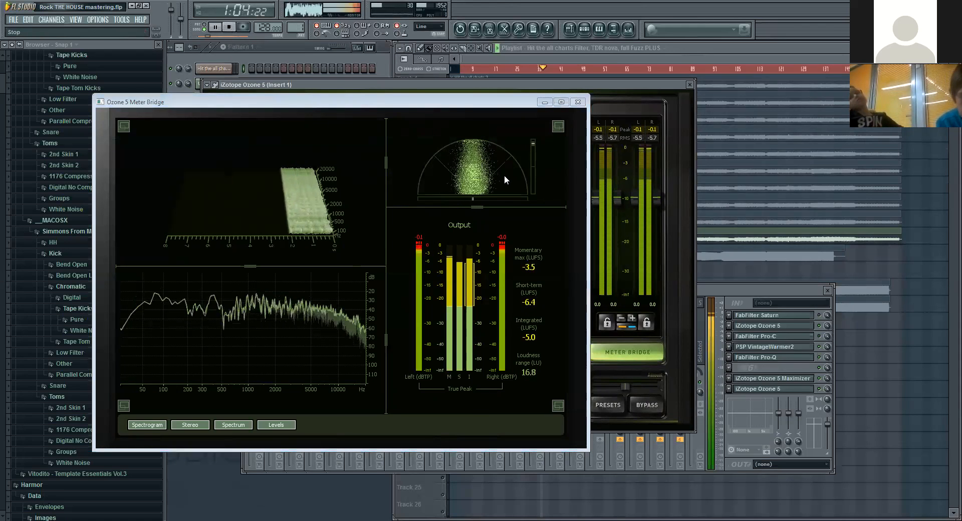
{"action": "left_click", "coordinate": [489, 173]}
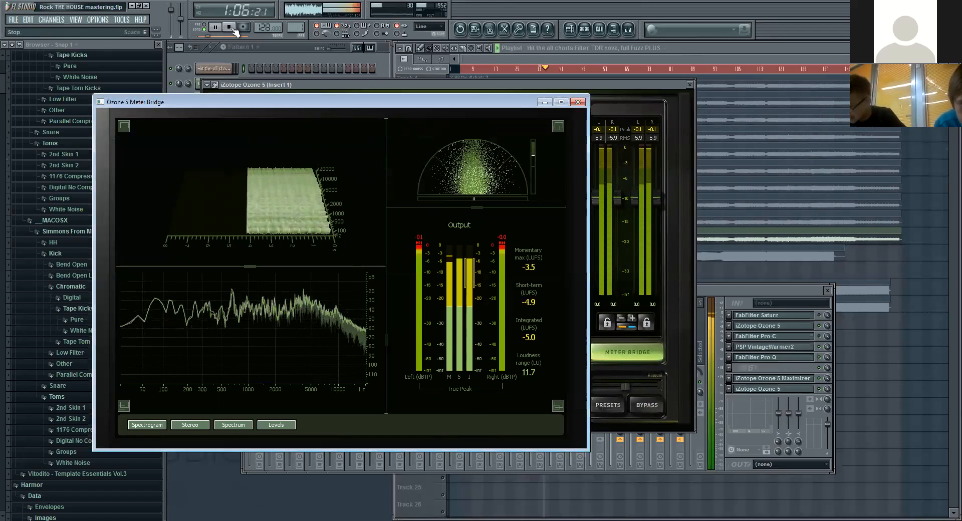
{"action": "left_click", "coordinate": [233, 29]}
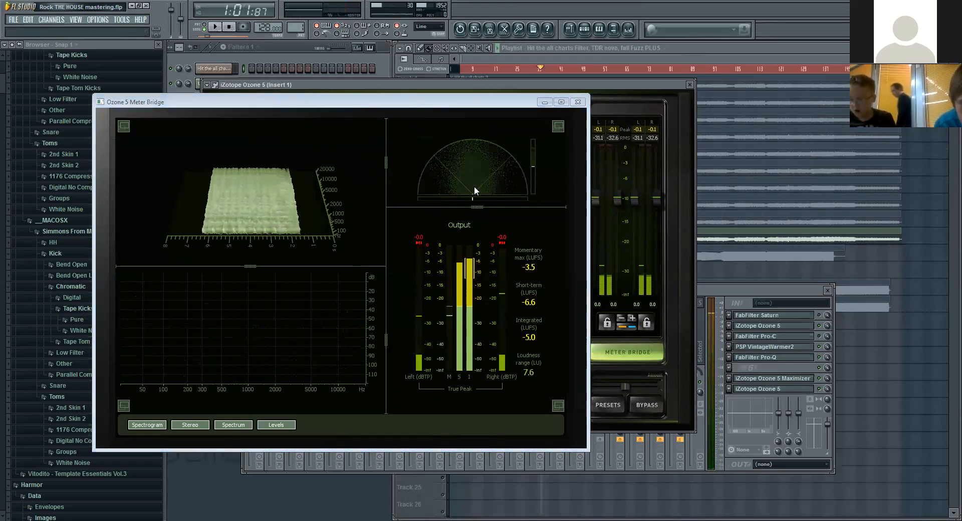
{"action": "left_click", "coordinate": [467, 176]}
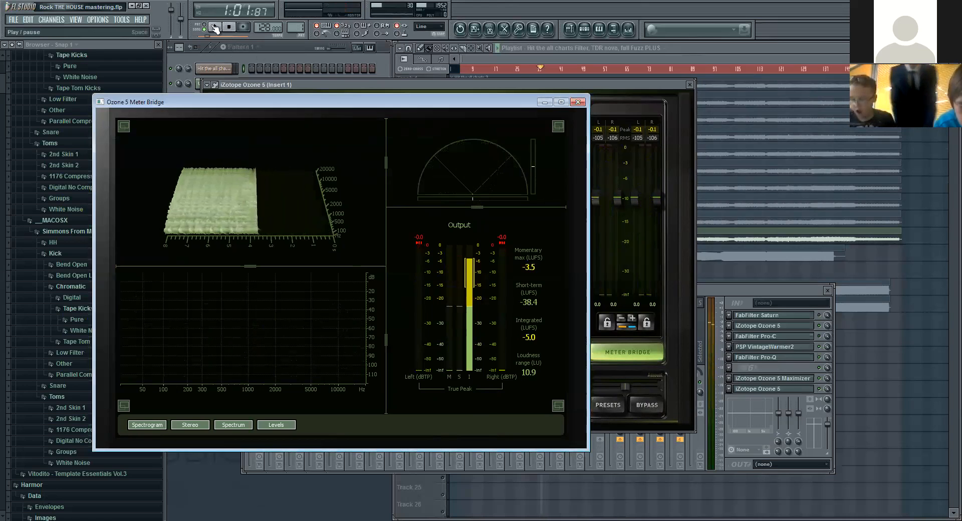
Step: Restart playback and enlarge the Meter Bridge's vectorscope and spectrogram in turn, restoring the four-pane view after each
{"action": "key", "text": "space"}
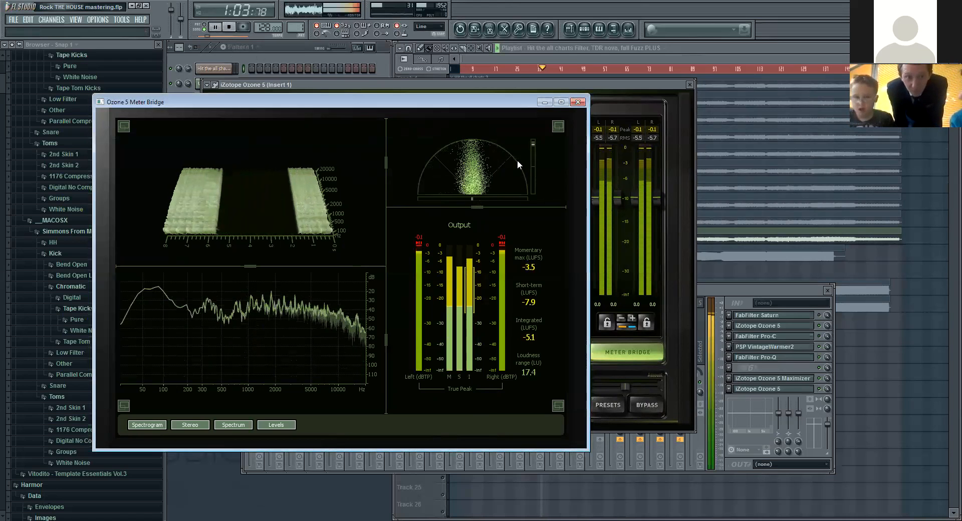
{"action": "left_click", "coordinate": [558, 127]}
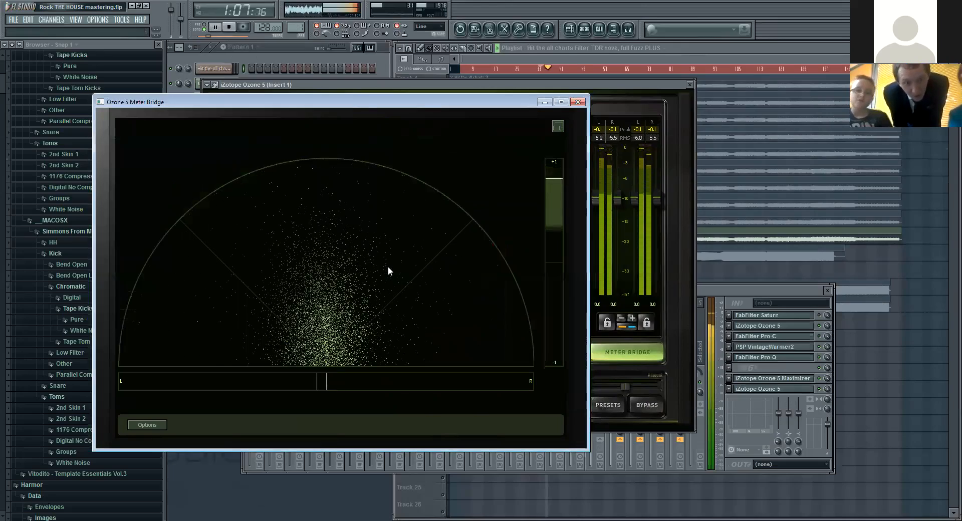
{"action": "left_click", "coordinate": [558, 127]}
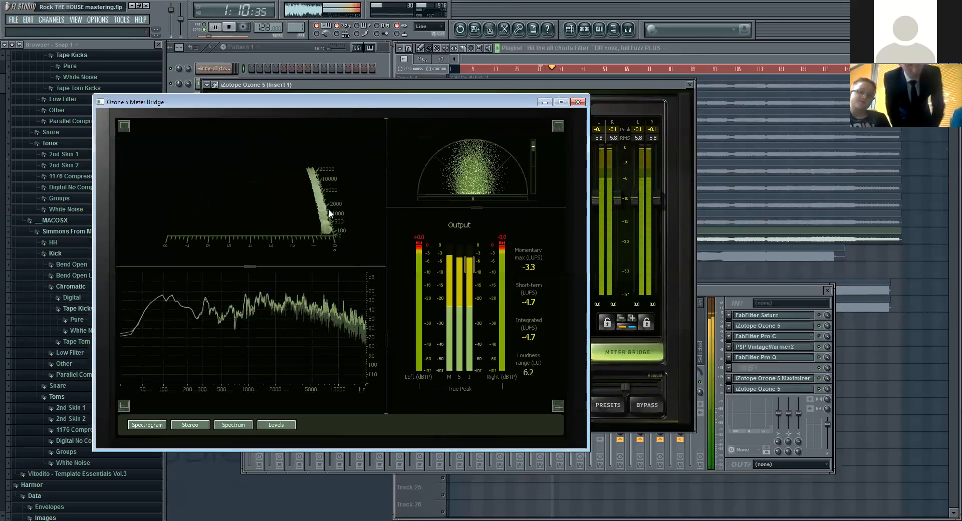
{"action": "left_click", "coordinate": [124, 127]}
{"action": "left_click", "coordinate": [124, 127]}
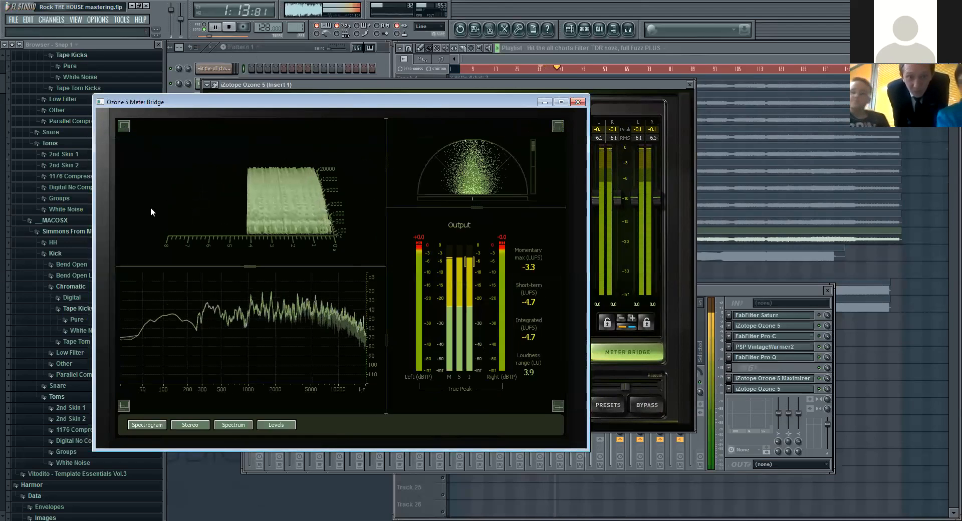
Step: Enlarge the Meter Bridge's spectrum, open its options, and set the average time to 10 secs
{"action": "left_click", "coordinate": [124, 405]}
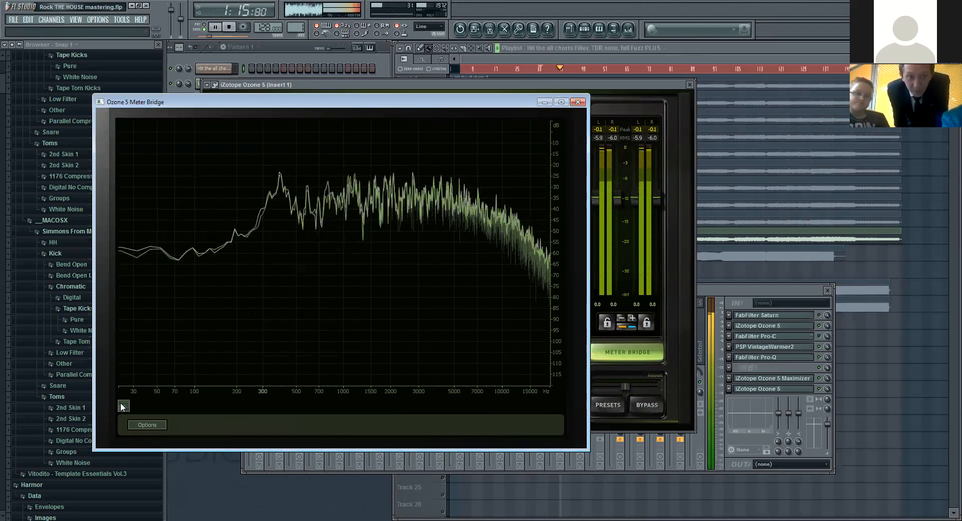
{"action": "left_click", "coordinate": [141, 424]}
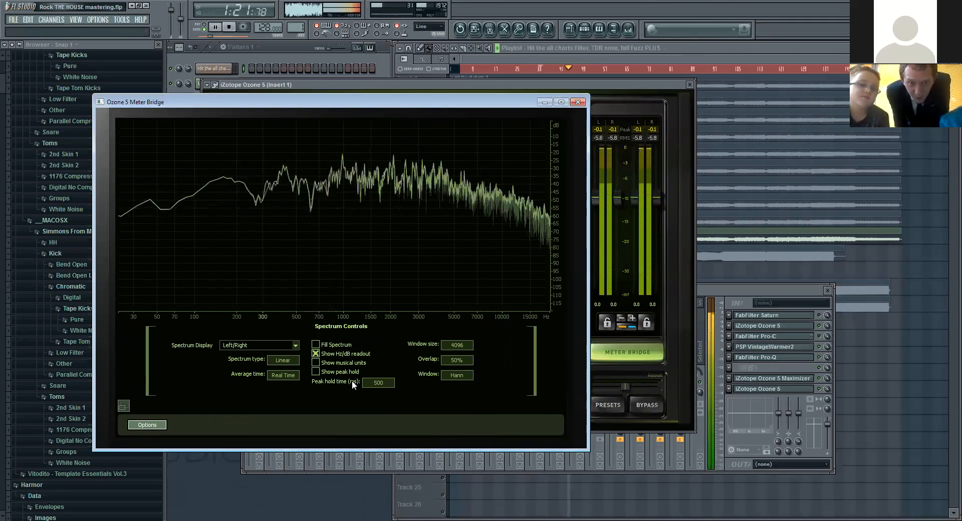
{"action": "left_click", "coordinate": [292, 374]}
{"action": "left_click", "coordinate": [293, 375]}
{"action": "left_click", "coordinate": [294, 374]}
{"action": "left_click", "coordinate": [294, 376]}
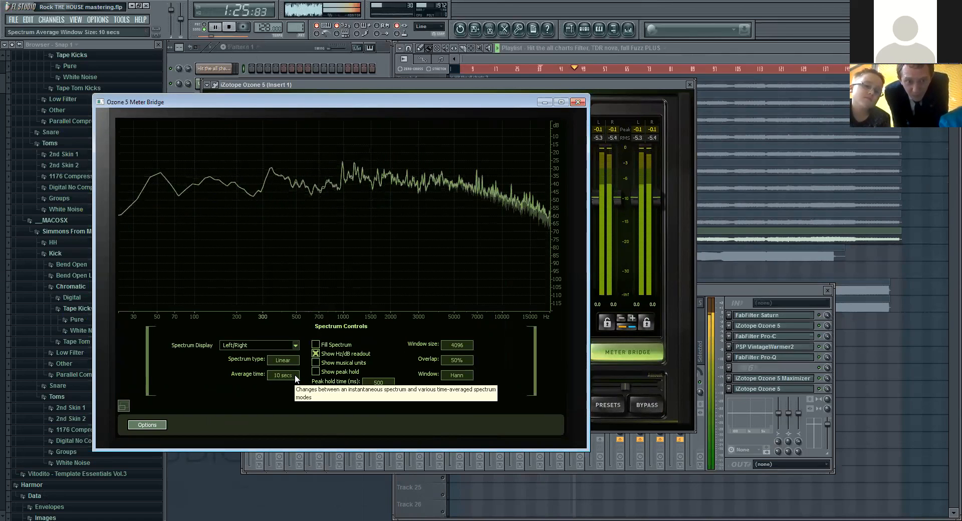
Step: Compare the spectrum at Real Time and 3 secs average times, stop playback, and set the average time to Infinite
{"action": "left_click", "coordinate": [295, 375]}
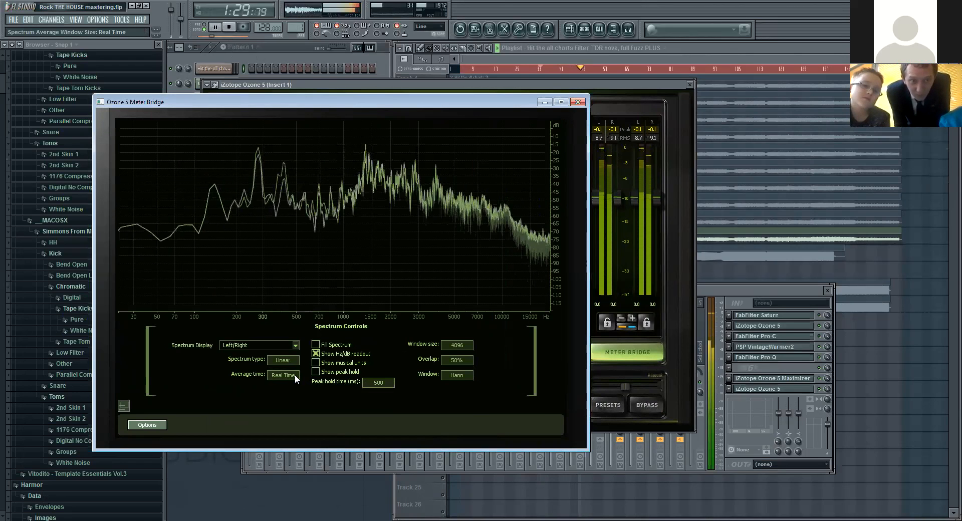
{"action": "left_click", "coordinate": [295, 374]}
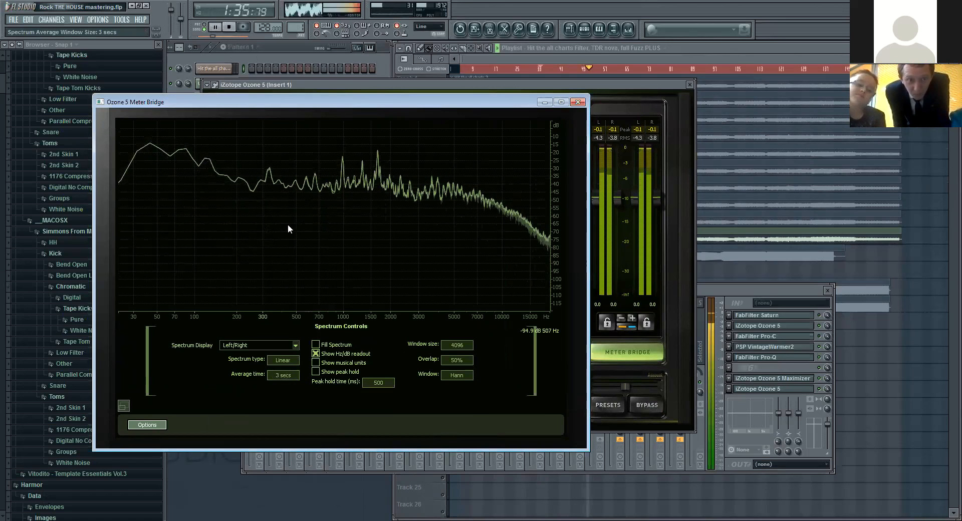
{"action": "left_click", "coordinate": [229, 28]}
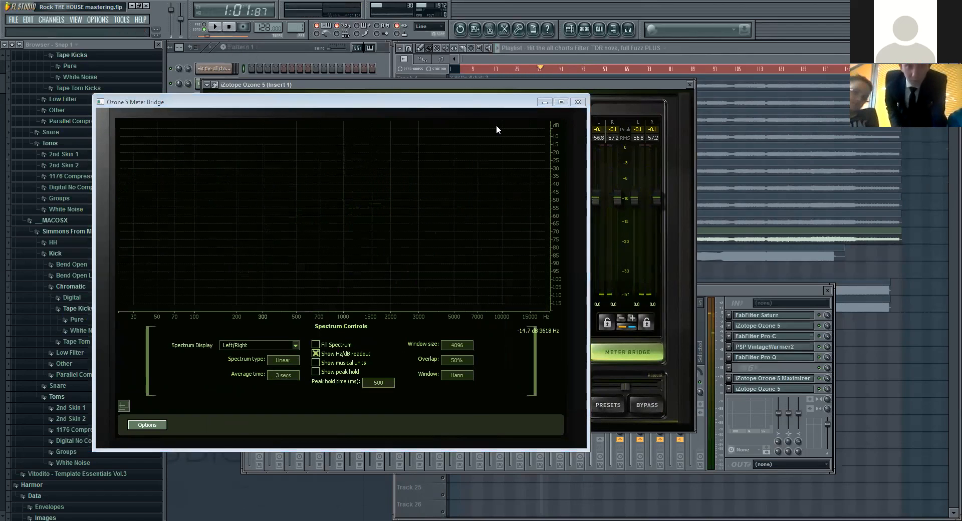
{"action": "left_click", "coordinate": [282, 377]}
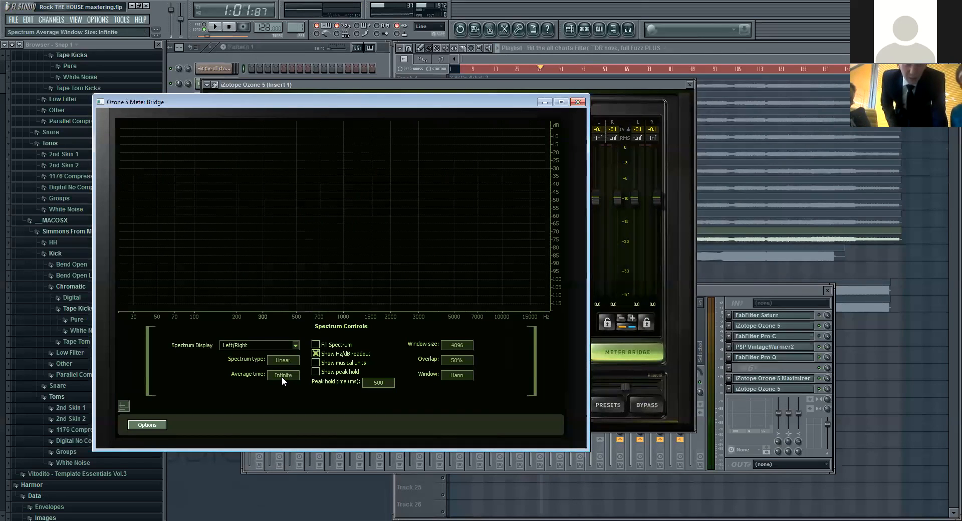
Step: Close the Meter Bridge and remove iZotope Ozone 5 from the last effect slot of Insert 1
{"action": "left_click", "coordinate": [579, 104]}
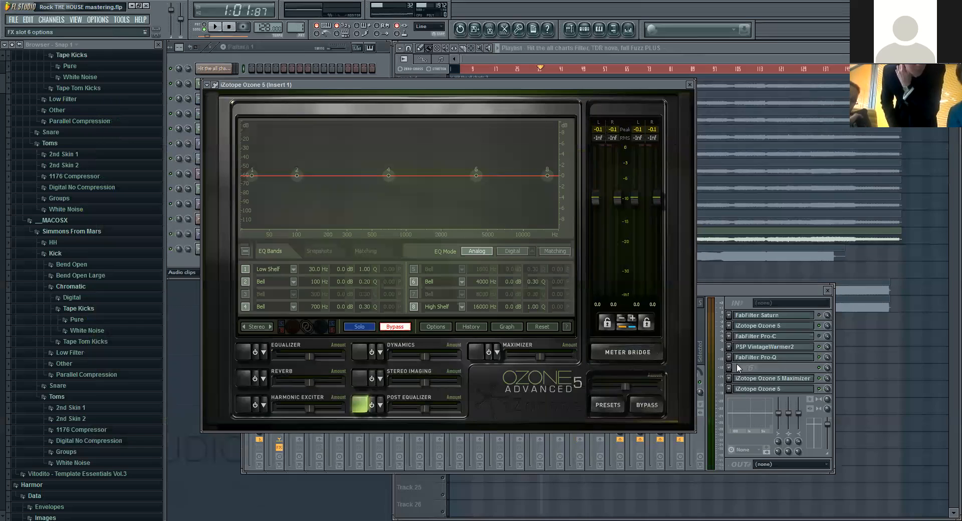
{"action": "left_click", "coordinate": [728, 390]}
{"action": "mouse_move", "coordinate": [750, 335]}
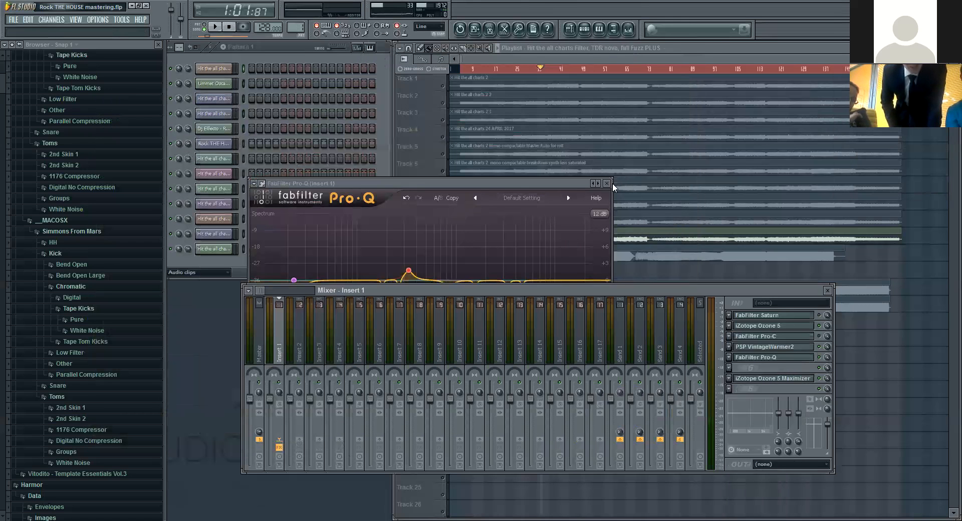
{"action": "left_click", "coordinate": [606, 183]}
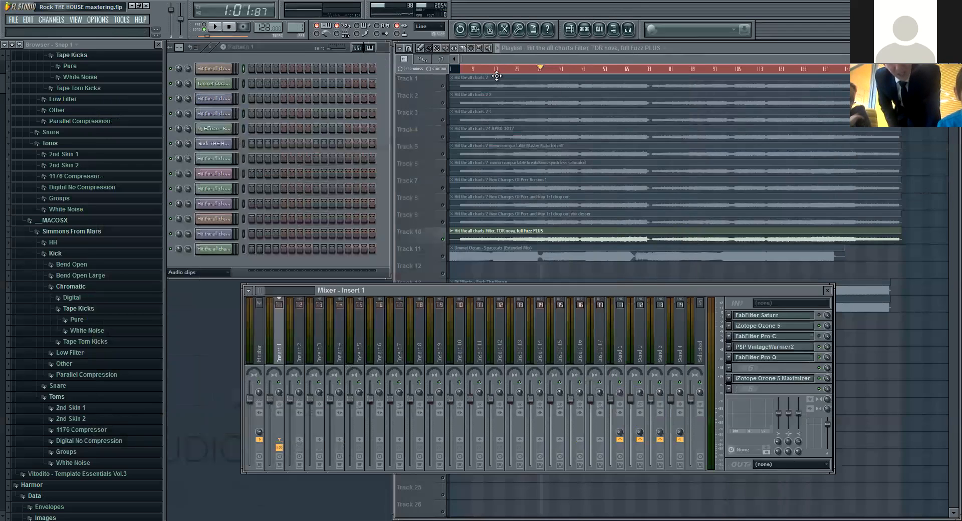
Step: Play the song from near its start and bring the mixer forward with Insert 1 selected
{"action": "left_click", "coordinate": [459, 70]}
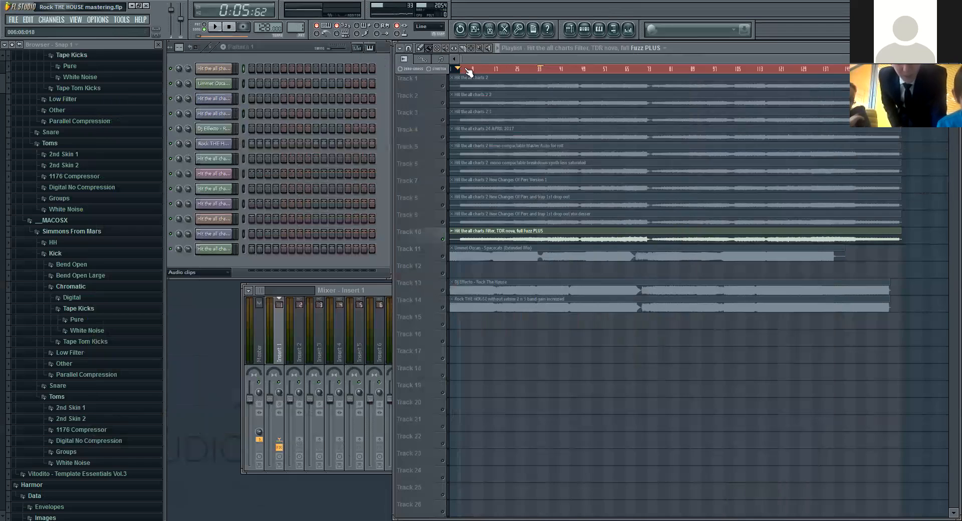
{"action": "left_click", "coordinate": [221, 28]}
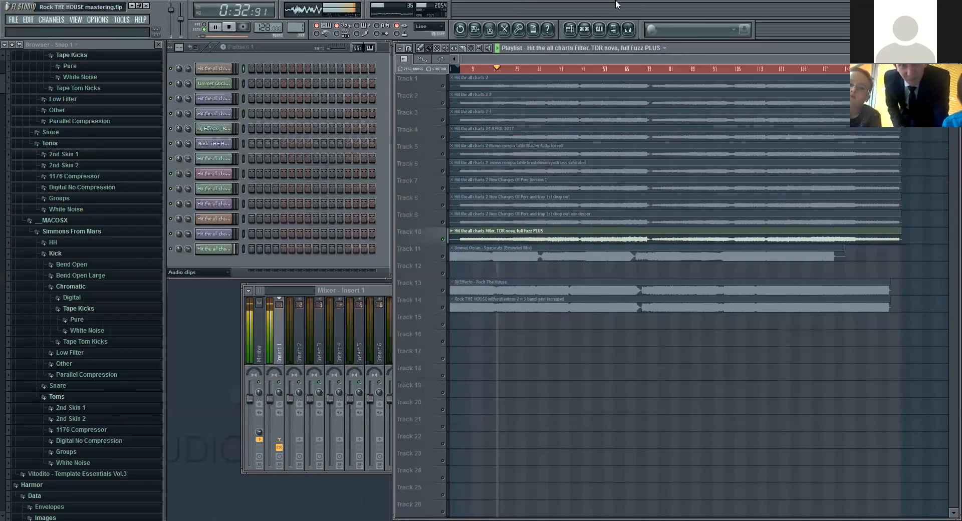
{"action": "left_click", "coordinate": [281, 336]}
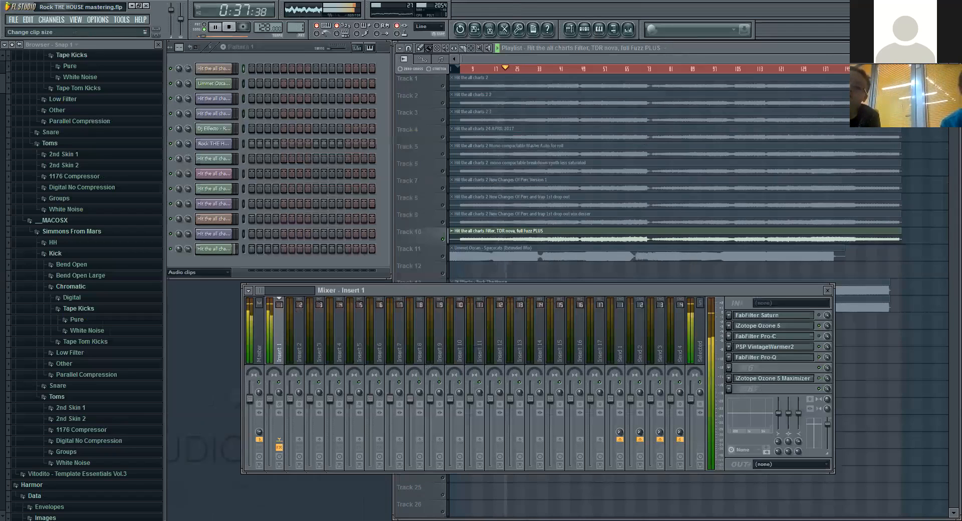
Step: Increase the track height in the playlist and move the mixer window slightly lower
{"action": "left_click_drag", "start_coordinate": [953, 69], "coordinate": [953, 61]}
{"action": "left_click_drag", "start_coordinate": [715, 290], "coordinate": [715, 309]}
{"action": "scroll", "coordinate": [672, 200], "scroll_direction": "down", "scroll_amount": 1}
{"action": "scroll", "coordinate": [536, 396], "scroll_direction": "down", "scroll_amount": 2}
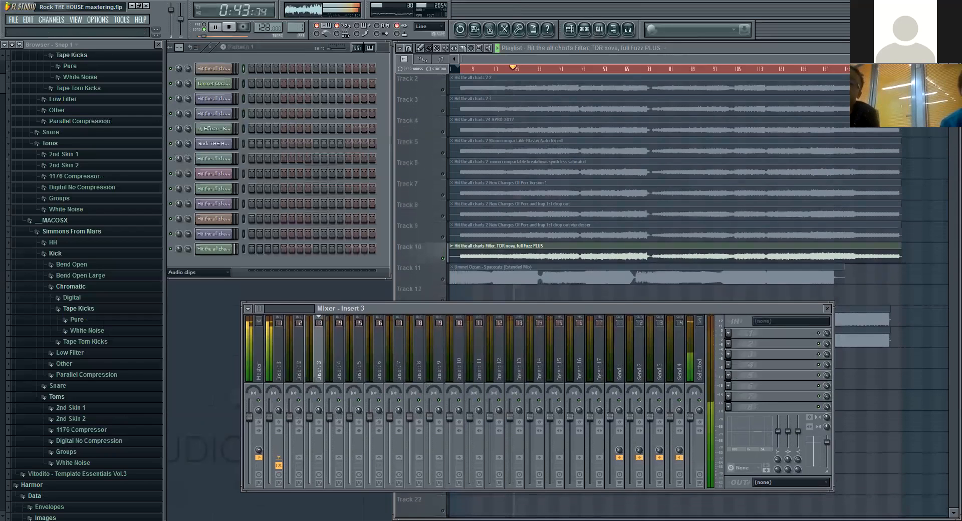
{"action": "scroll", "coordinate": [947, 273], "scroll_direction": "down", "scroll_amount": 2}
{"action": "left_click", "coordinate": [952, 273]}
{"action": "scroll", "coordinate": [952, 273], "scroll_direction": "down", "scroll_amount": 1}
{"action": "left_click_drag", "start_coordinate": [952, 273], "coordinate": [941, 273]}
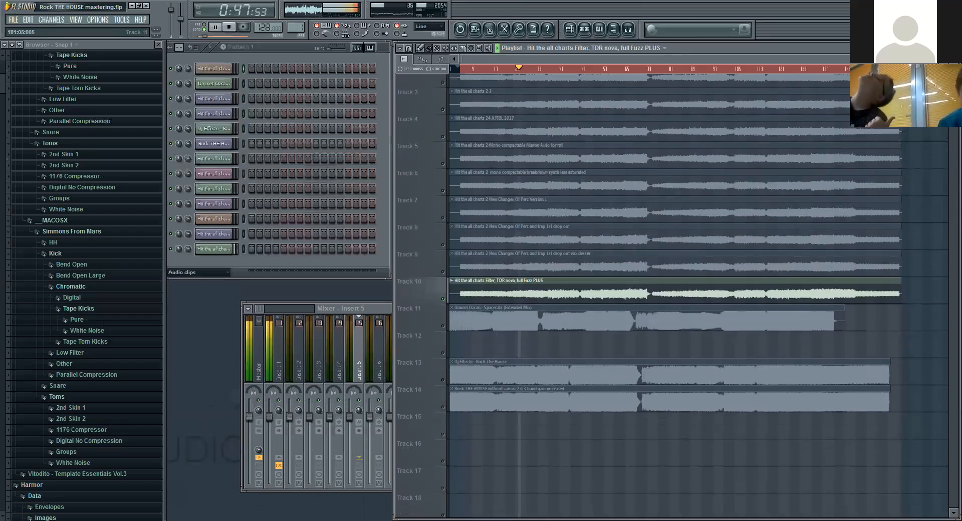
Step: Examine PSP VintageWarmer2, FabFilter Pro-Q and iZotope Ozone 5 Maximizer on Insert 1 during playback, closing each one after viewing
{"action": "key", "text": "F9"}
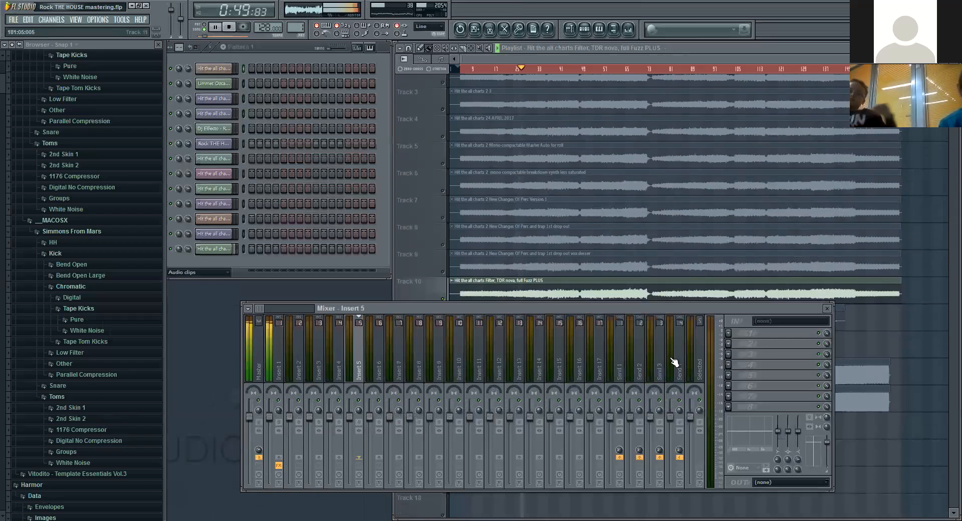
{"action": "left_click", "coordinate": [275, 367]}
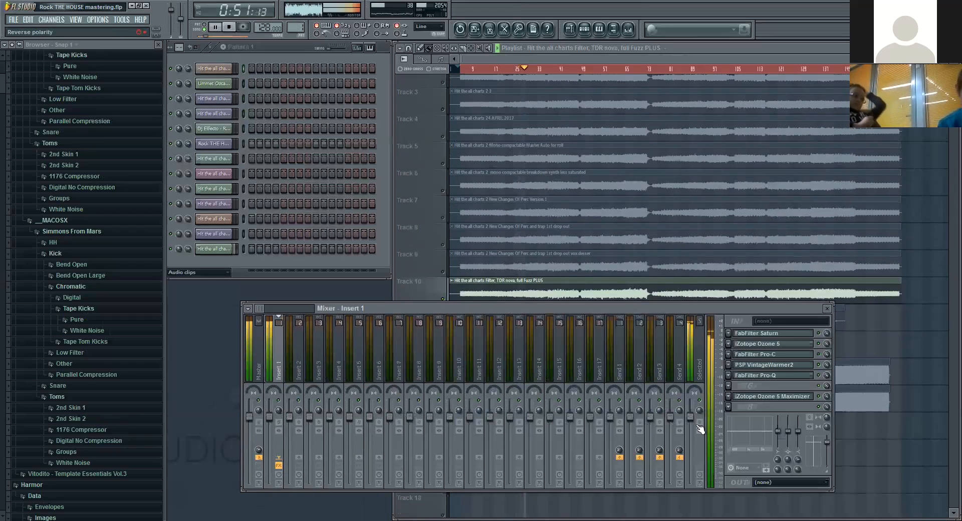
{"action": "left_click", "coordinate": [789, 366]}
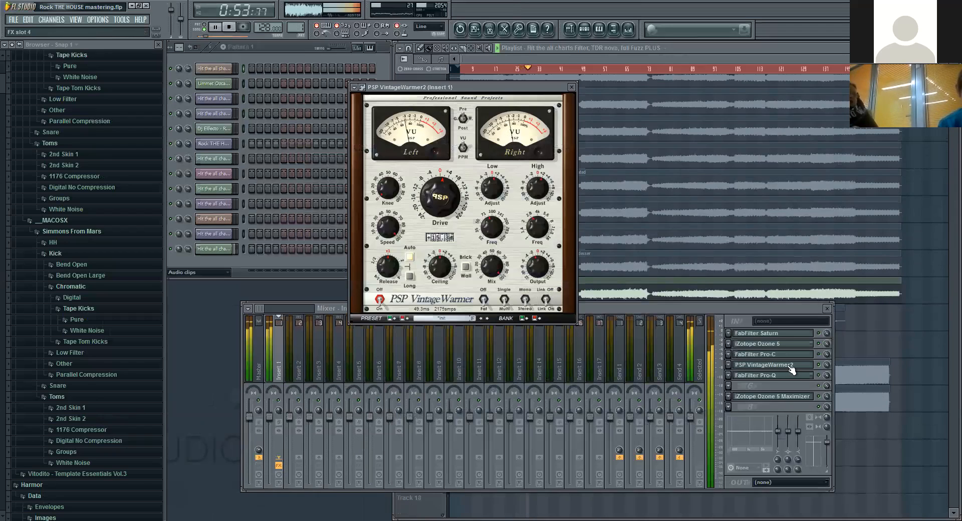
{"action": "left_click", "coordinate": [789, 366]}
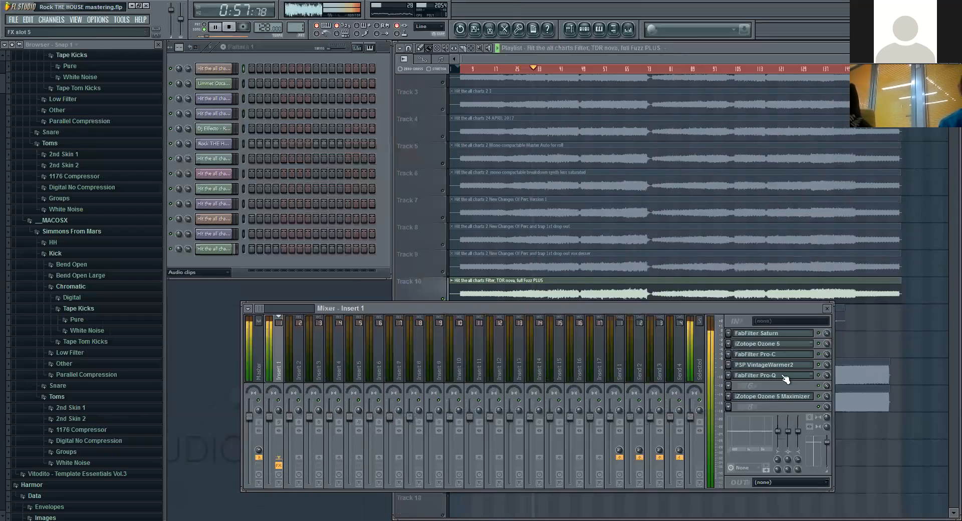
{"action": "left_click", "coordinate": [785, 375]}
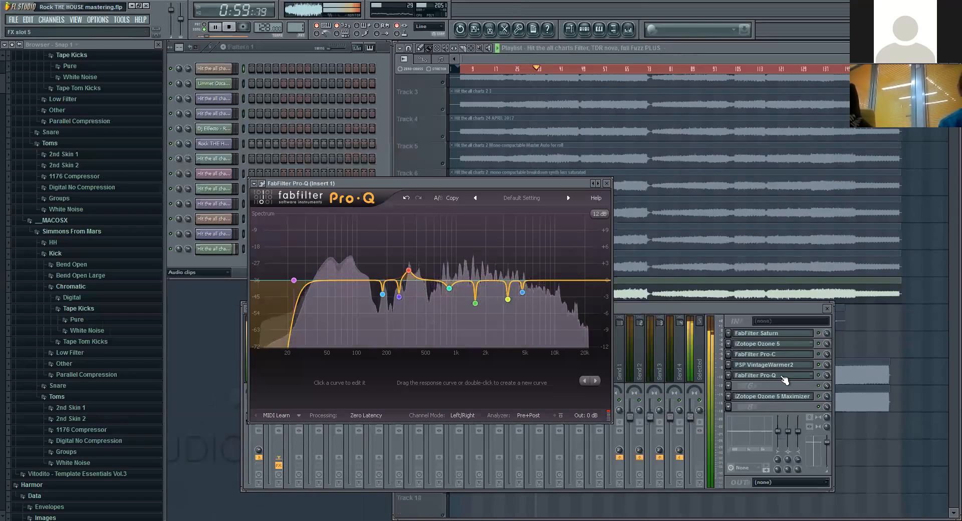
{"action": "left_click", "coordinate": [785, 377]}
{"action": "left_click", "coordinate": [784, 397]}
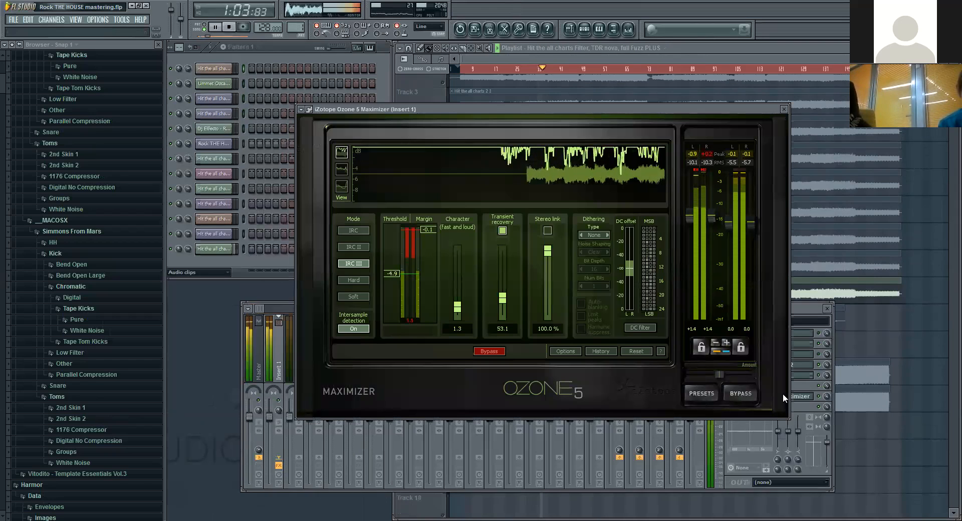
{"action": "left_click", "coordinate": [804, 397]}
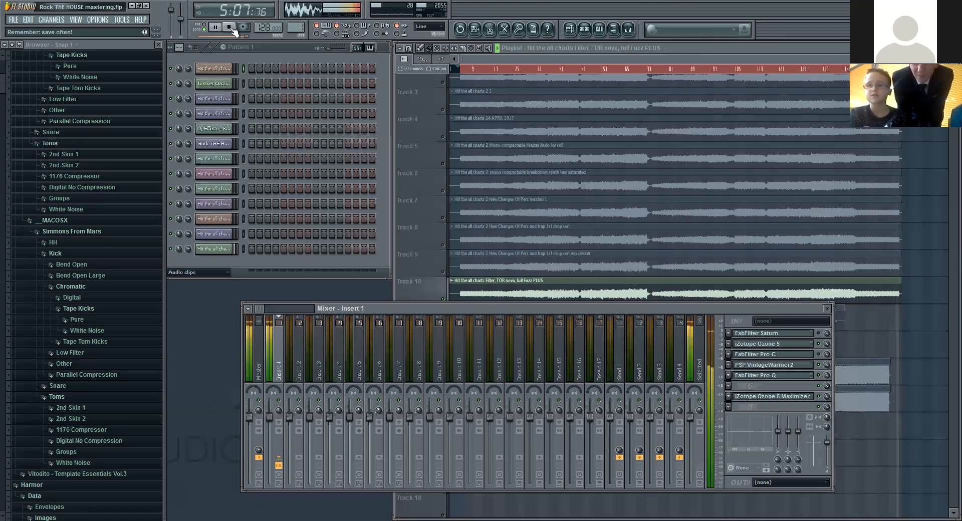
Step: Stop the song and bring the playlist and the mixer to the front in turn
{"action": "left_click", "coordinate": [233, 29]}
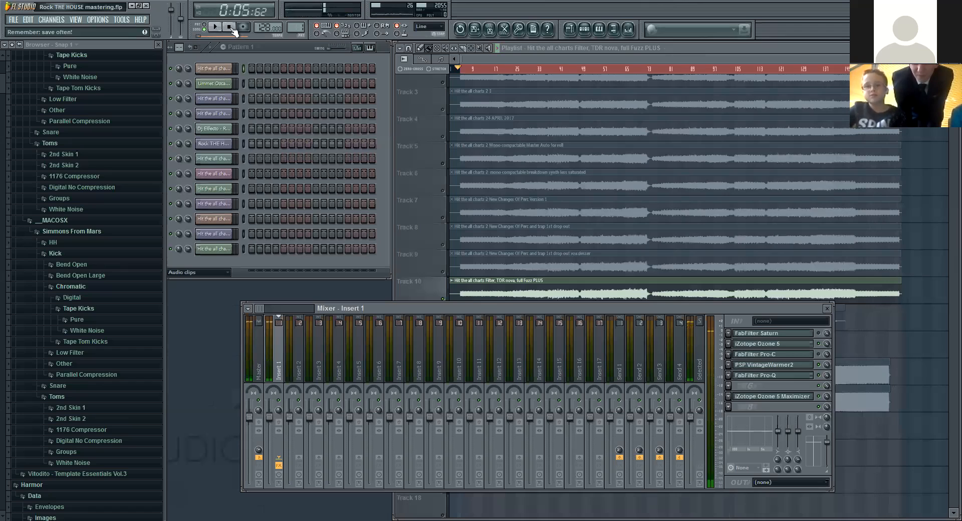
{"action": "left_click", "coordinate": [492, 61]}
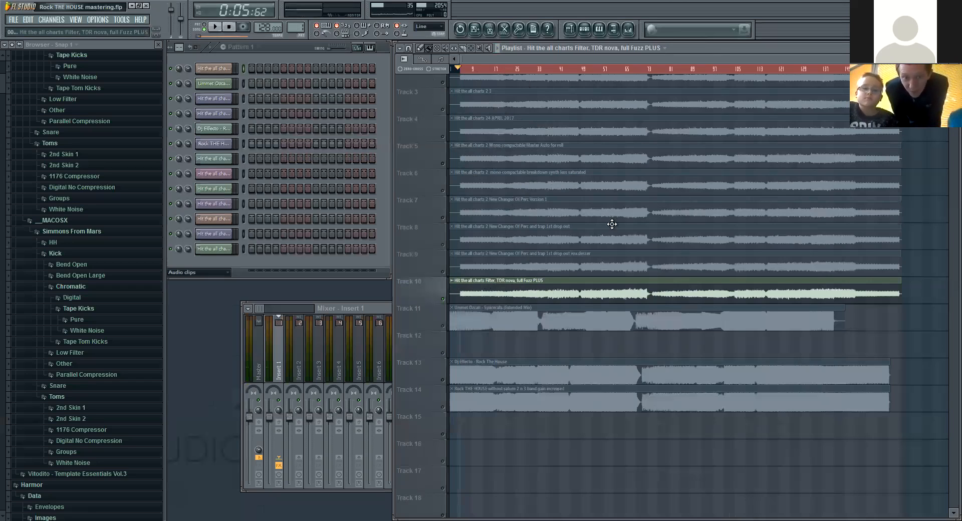
{"action": "scroll", "coordinate": [551, 221], "scroll_direction": "down", "scroll_amount": 2}
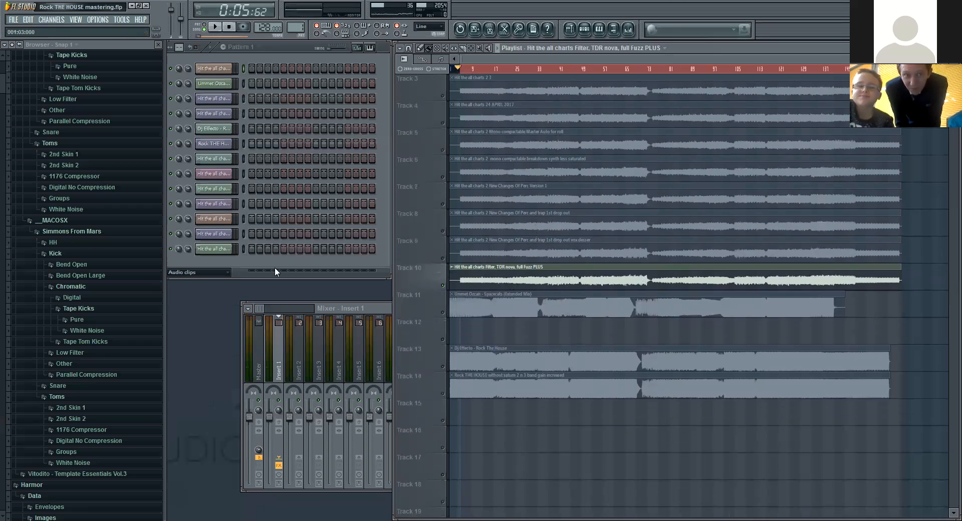
{"action": "left_click", "coordinate": [375, 312]}
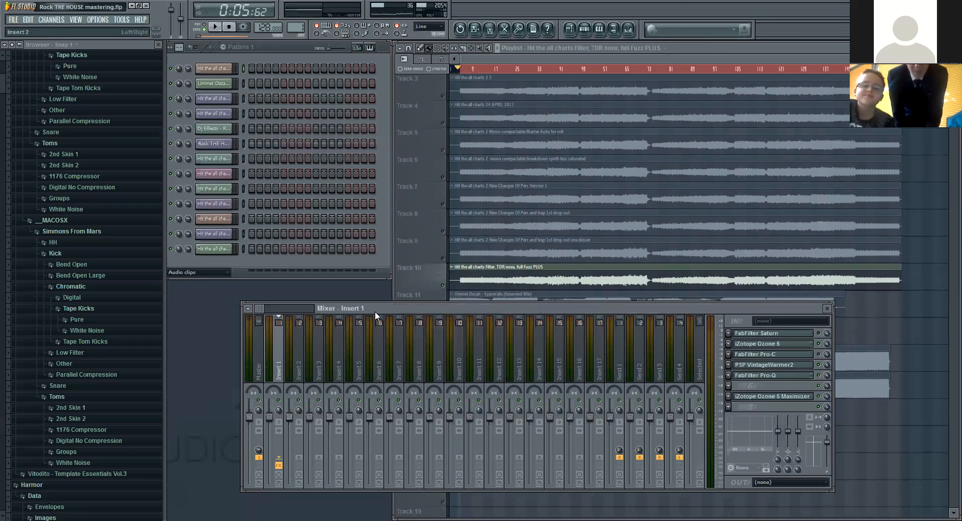